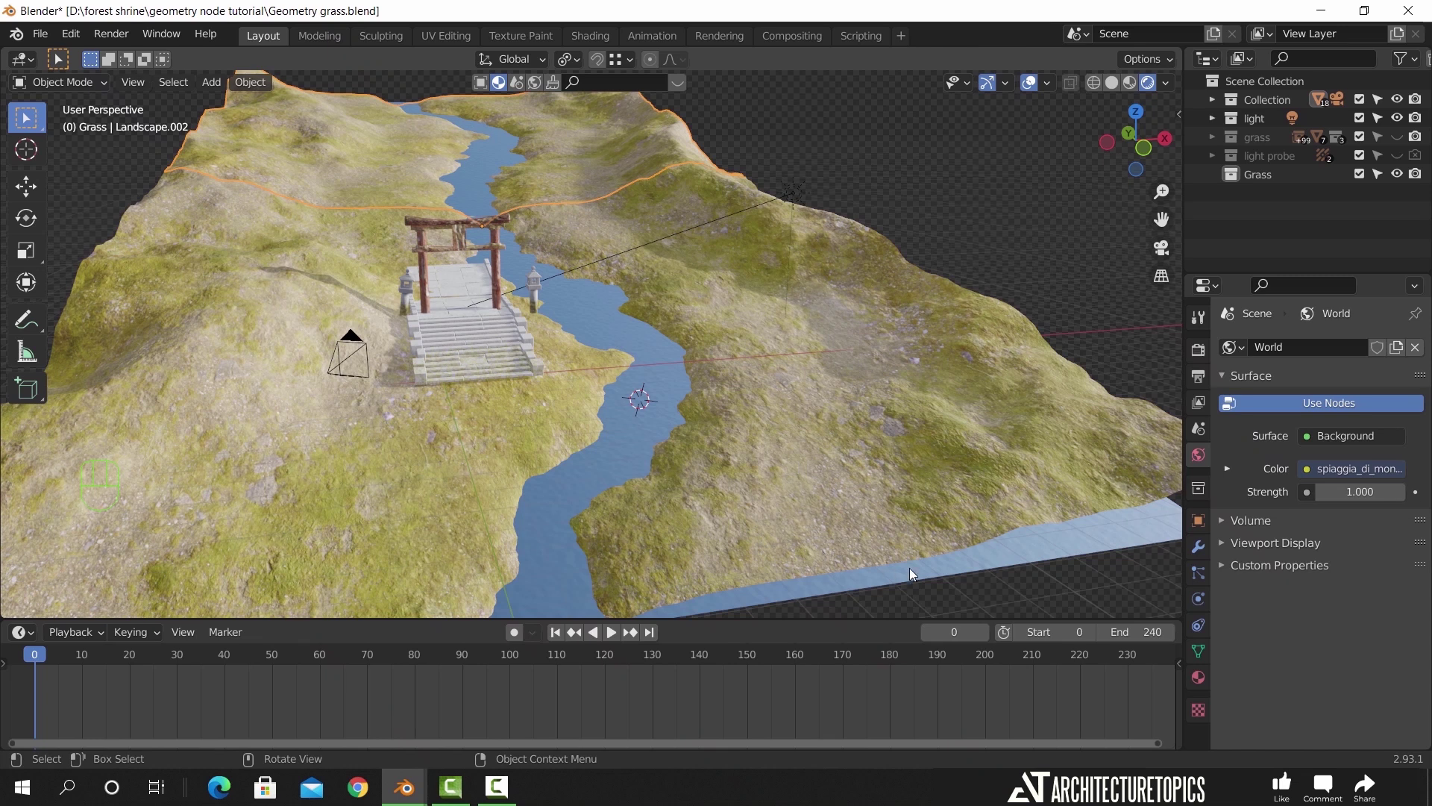
Deselect the landscape and switch to the Blender window with Grass_Geo.blend open
{"action": "left_click", "coordinate": [968, 573]}
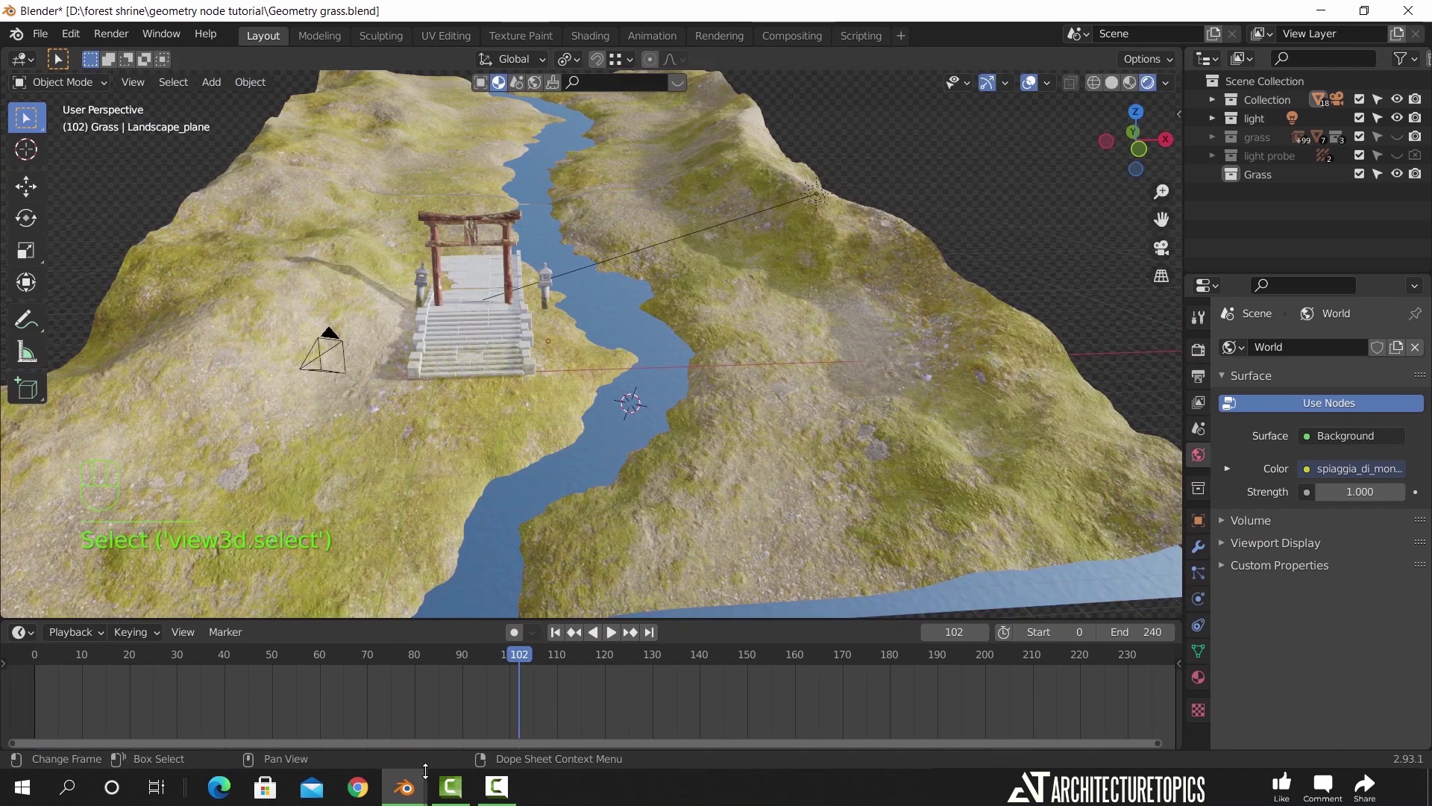
{"action": "mouse_move", "coordinate": [404, 787]}
{"action": "left_click", "coordinate": [464, 740]}
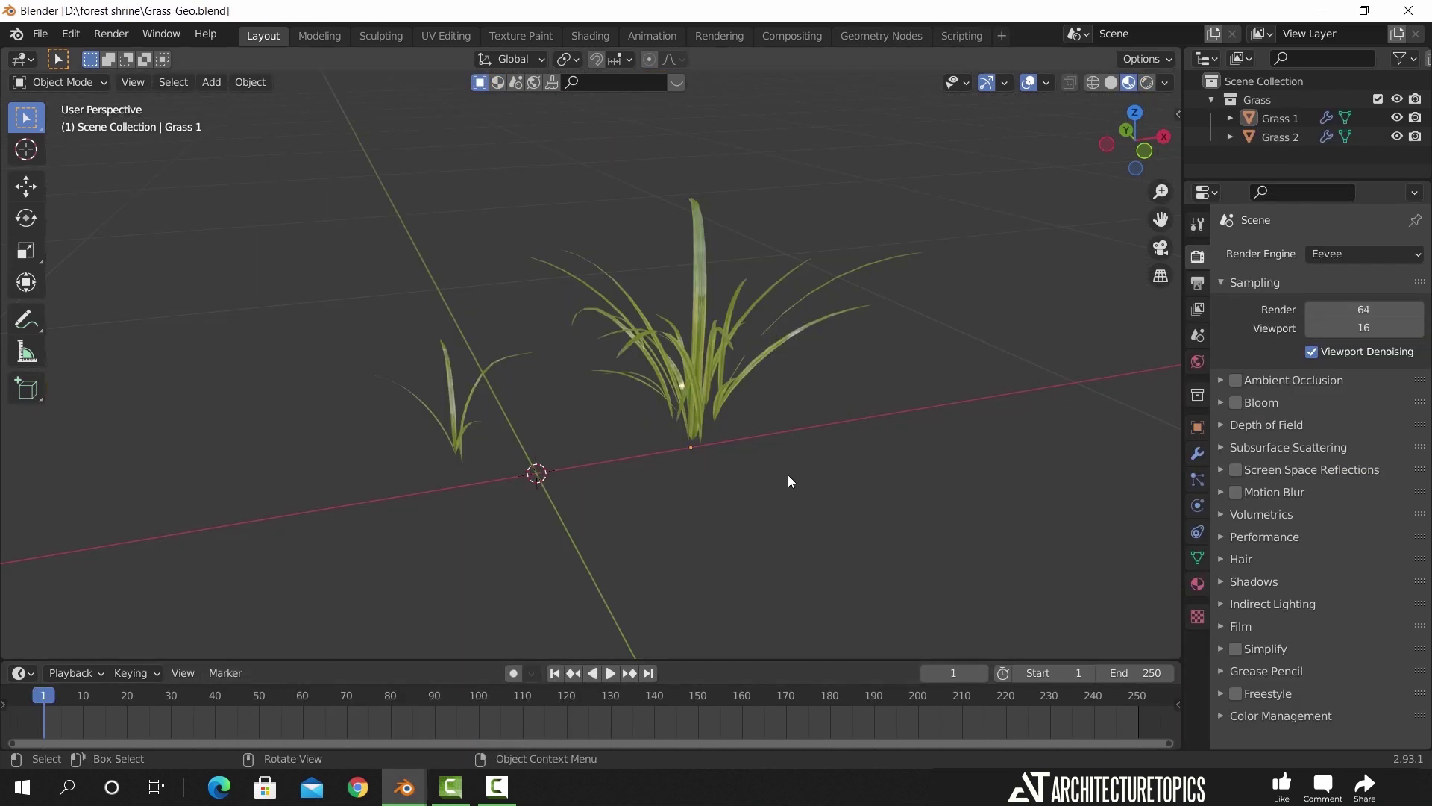
{"action": "scroll", "coordinate": [787, 477], "scroll_direction": "down", "scroll_amount": 3}
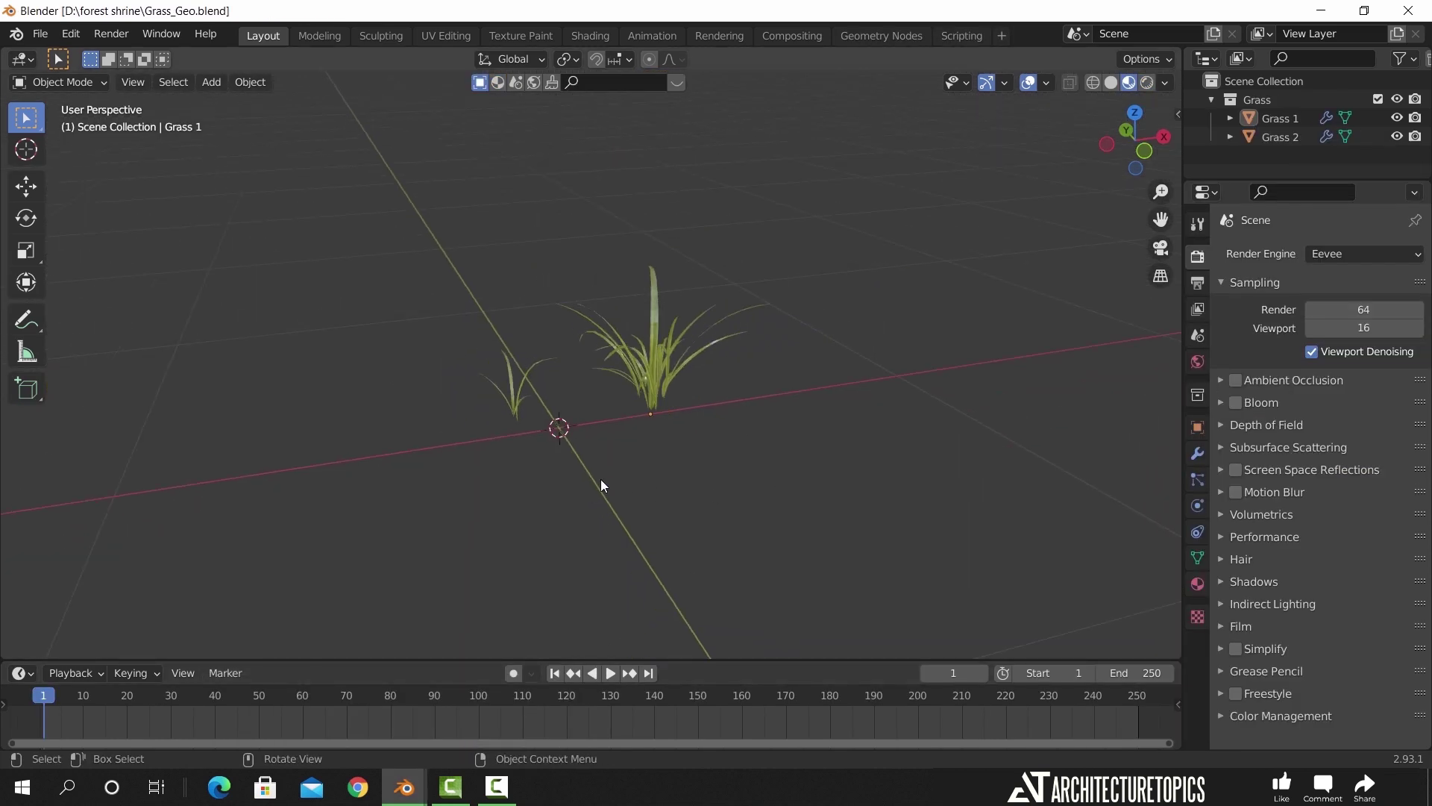
Add a plane at the origin and scale it into a small, narrow strip elongated along the Y axis
{"action": "key", "text": "shift+a"}
{"action": "left_click", "coordinate": [702, 391]}
{"action": "key", "text": "s"}
{"action": "left_click", "coordinate": [613, 440]}
{"action": "key", "text": "s"}
{"action": "key", "text": "x"}
{"action": "left_click", "coordinate": [582, 434]}
{"action": "key", "text": "s"}
{"action": "key", "text": "y"}
{"action": "left_click", "coordinate": [692, 451]}
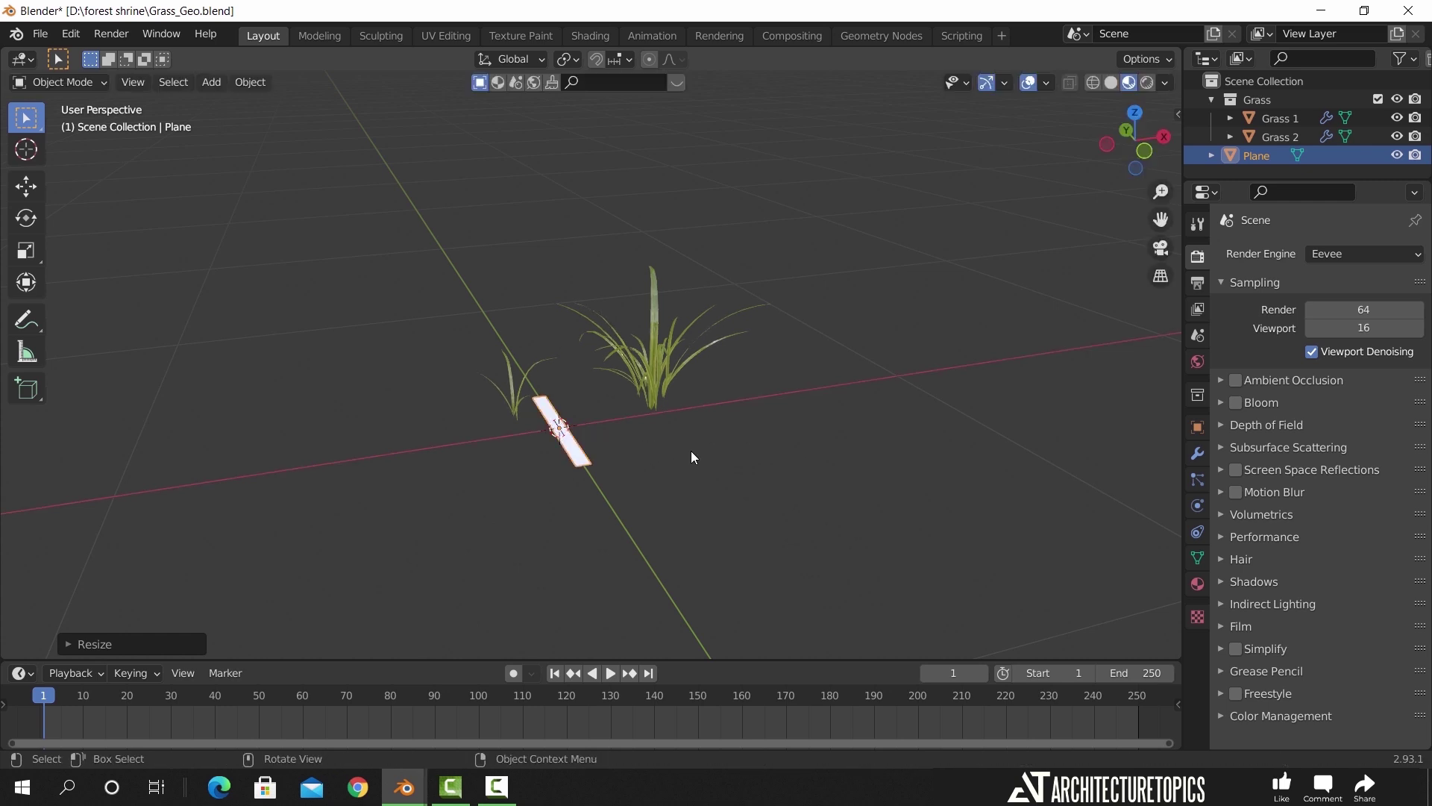
Rotate the strip 90 degrees about X to stand upright and raise its mesh so the origin sits at its base
{"action": "key", "text": "r"}
{"action": "key", "text": "x"}
{"action": "key", "text": "9"}
{"action": "key", "text": "0"}
{"action": "key", "text": "Return"}
{"action": "key", "text": "Tab"}
{"action": "key", "text": "g"}
{"action": "key", "text": "z"}
{"action": "left_click", "coordinate": [629, 409]}
{"action": "key", "text": "Tab"}
Add four evenly spaced horizontal loop cuts along the upright strip
{"action": "key", "text": "Tab"}
{"action": "middle_click_drag", "start_coordinate": [629, 409], "coordinate": [575, 377]}
{"action": "key", "text": "ctrl+r"}
{"action": "scroll", "coordinate": [566, 346], "scroll_direction": "up", "scroll_amount": 3}
{"action": "double_click", "coordinate": [566, 346]}
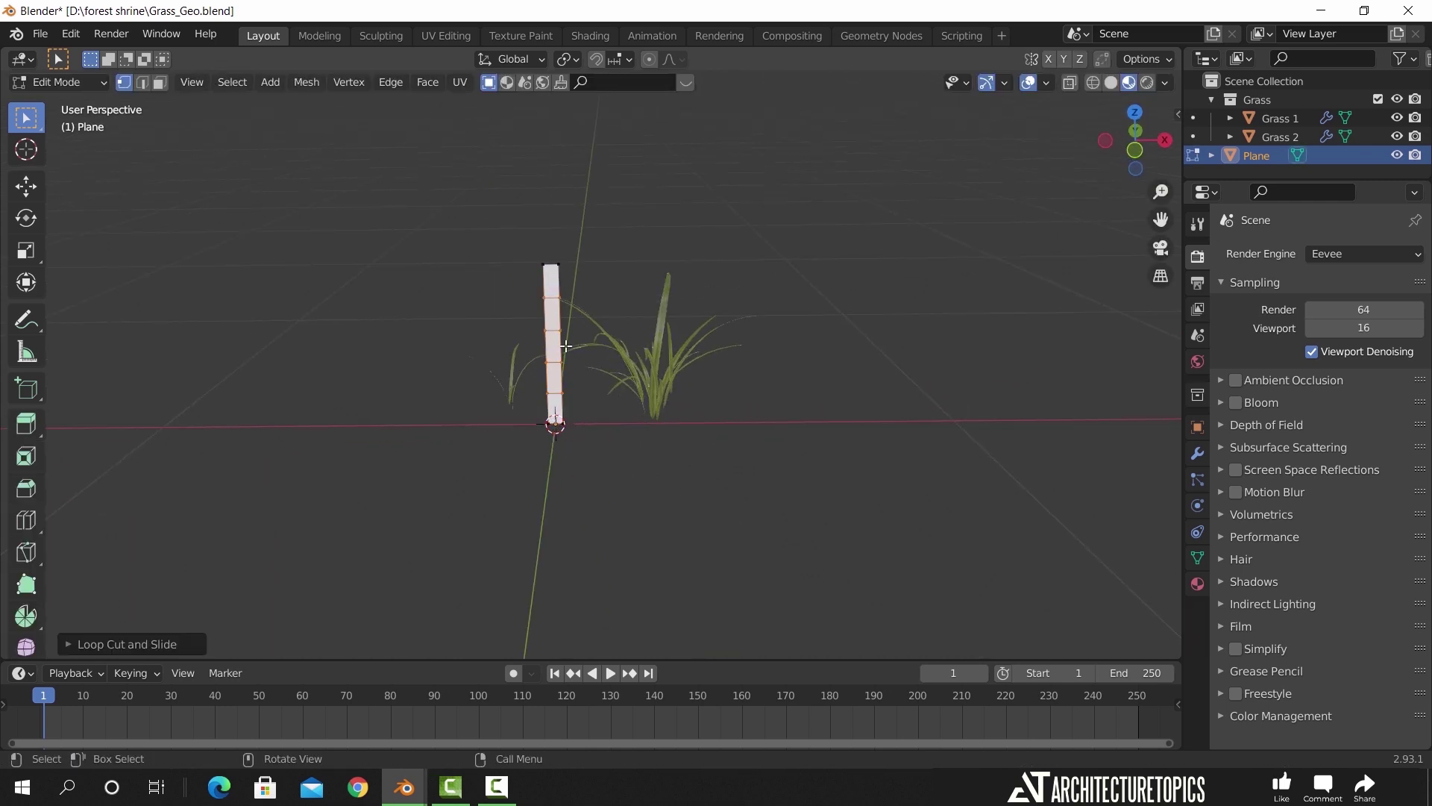
Move the strip along the X axis, clear of the origin and the two existing grass clumps
{"action": "key", "text": "Tab"}
{"action": "key", "text": "g"}
{"action": "key", "text": "x"}
{"action": "left_click", "coordinate": [586, 333]}
Taper the strip by scaling down its top edge and then its bottom edge
{"action": "key", "text": "Tab"}
{"action": "left_click_drag", "start_coordinate": [511, 209], "coordinate": [608, 246]}
{"action": "key", "text": "s"}
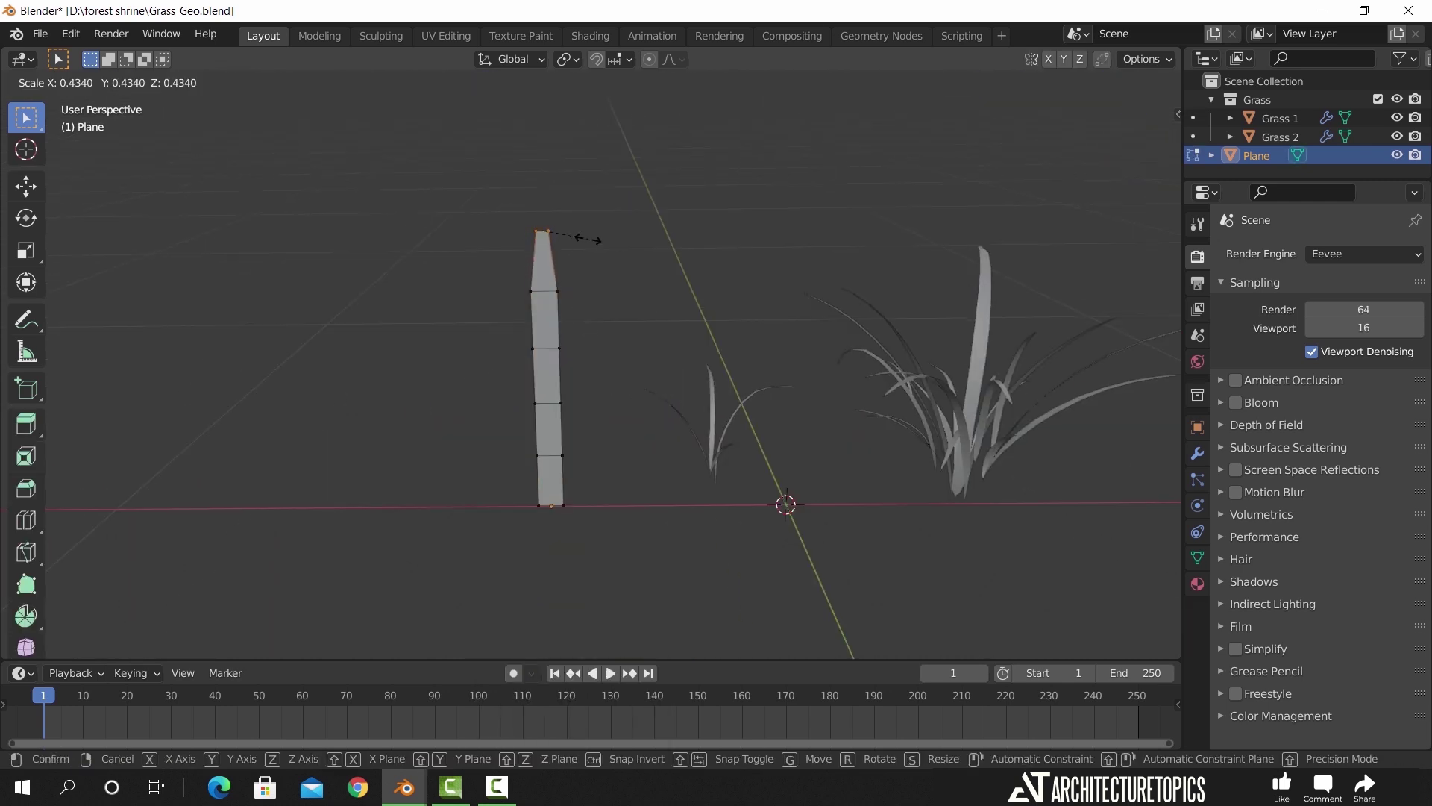
{"action": "left_click", "coordinate": [573, 236]}
{"action": "left_click_drag", "start_coordinate": [515, 481], "coordinate": [657, 529]}
{"action": "key", "text": "s"}
{"action": "left_click", "coordinate": [603, 513]}
Enable proportional editing with Sharp falloff and scale the strip's top and bottom edges into a smoother blade taper
{"action": "left_click", "coordinate": [649, 60]}
{"action": "left_click", "coordinate": [673, 59]}
{"action": "left_click", "coordinate": [621, 216]}
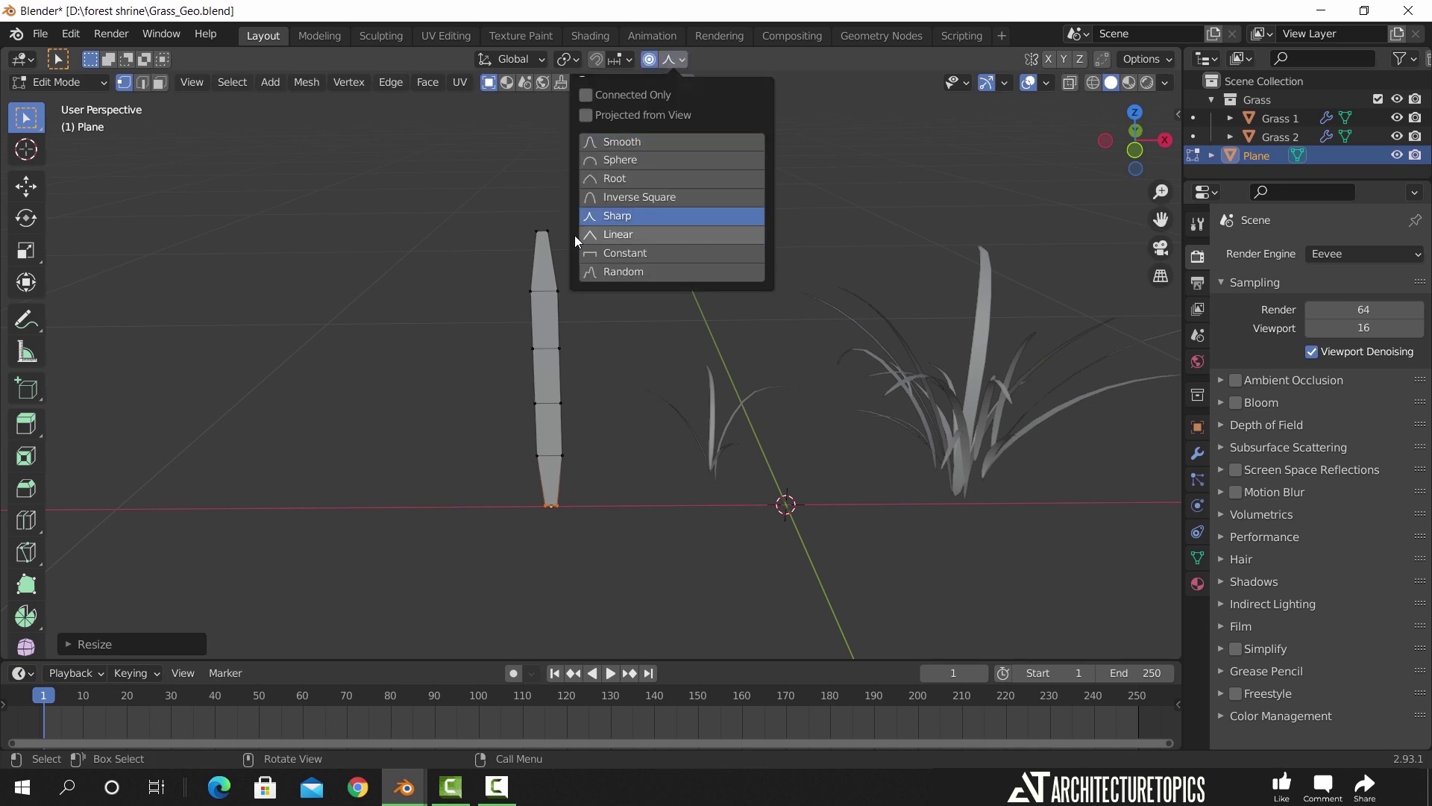
{"action": "left_click_drag", "start_coordinate": [511, 209], "coordinate": [610, 245]}
{"action": "middle_click_drag", "start_coordinate": [611, 245], "coordinate": [616, 335], "text": "shift"}
{"action": "key", "text": "s"}
{"action": "left_click_drag", "start_coordinate": [530, 566], "coordinate": [596, 623]}
{"action": "key", "text": "s"}
Bend the blade in side view by moving its tip with proportional editing
{"action": "middle_click_drag", "start_coordinate": [563, 596], "coordinate": [732, 538]}
{"action": "left_click_drag", "start_coordinate": [604, 287], "coordinate": [675, 347]}
{"action": "key", "text": "g"}
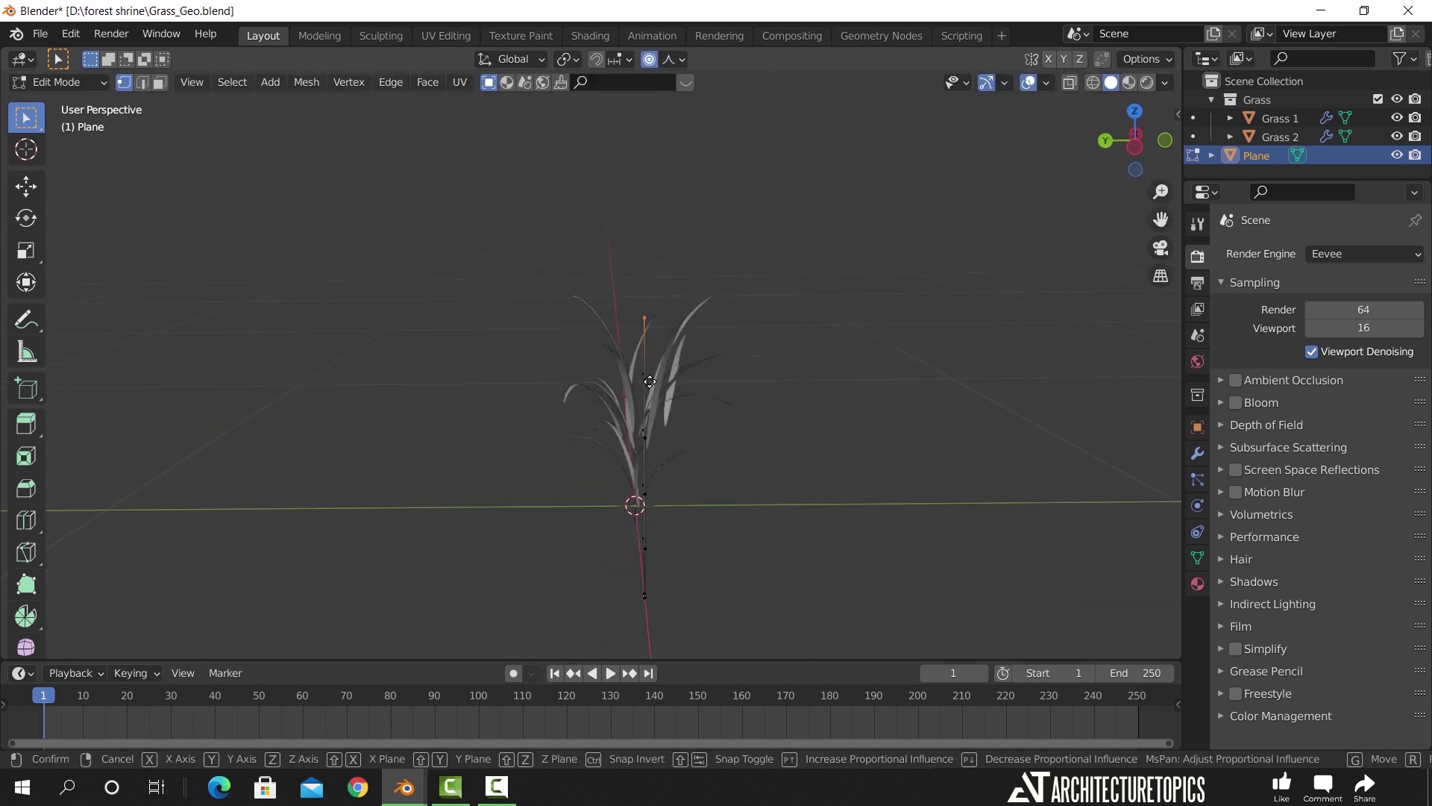
{"action": "scroll", "coordinate": [723, 481], "scroll_direction": "up", "scroll_amount": 19}
{"action": "scroll", "coordinate": [723, 474], "scroll_direction": "down", "scroll_amount": 8}
{"action": "left_click", "coordinate": [746, 452]}
Scale the blade object along X and apply smooth shading to it
{"action": "key", "text": "Tab"}
{"action": "key", "text": "s"}
{"action": "key", "text": "x"}
{"action": "mouse_move", "coordinate": [783, 482]}
{"action": "middle_mouse_down"}
{"action": "mouse_move", "coordinate": [579, 526]}
{"action": "mouse_move", "coordinate": [601, 519]}
{"action": "middle_mouse_up"}
{"action": "left_click", "coordinate": [580, 525]}
{"action": "right_click", "coordinate": [560, 430]}
{"action": "left_click", "coordinate": [559, 429]}
{"action": "middle_click_drag", "start_coordinate": [559, 429], "coordinate": [518, 425]}
Examine the larger grass clump's Grass material in a flat preview
{"action": "left_click", "coordinate": [972, 370]}
{"action": "left_click", "coordinate": [1199, 585]}
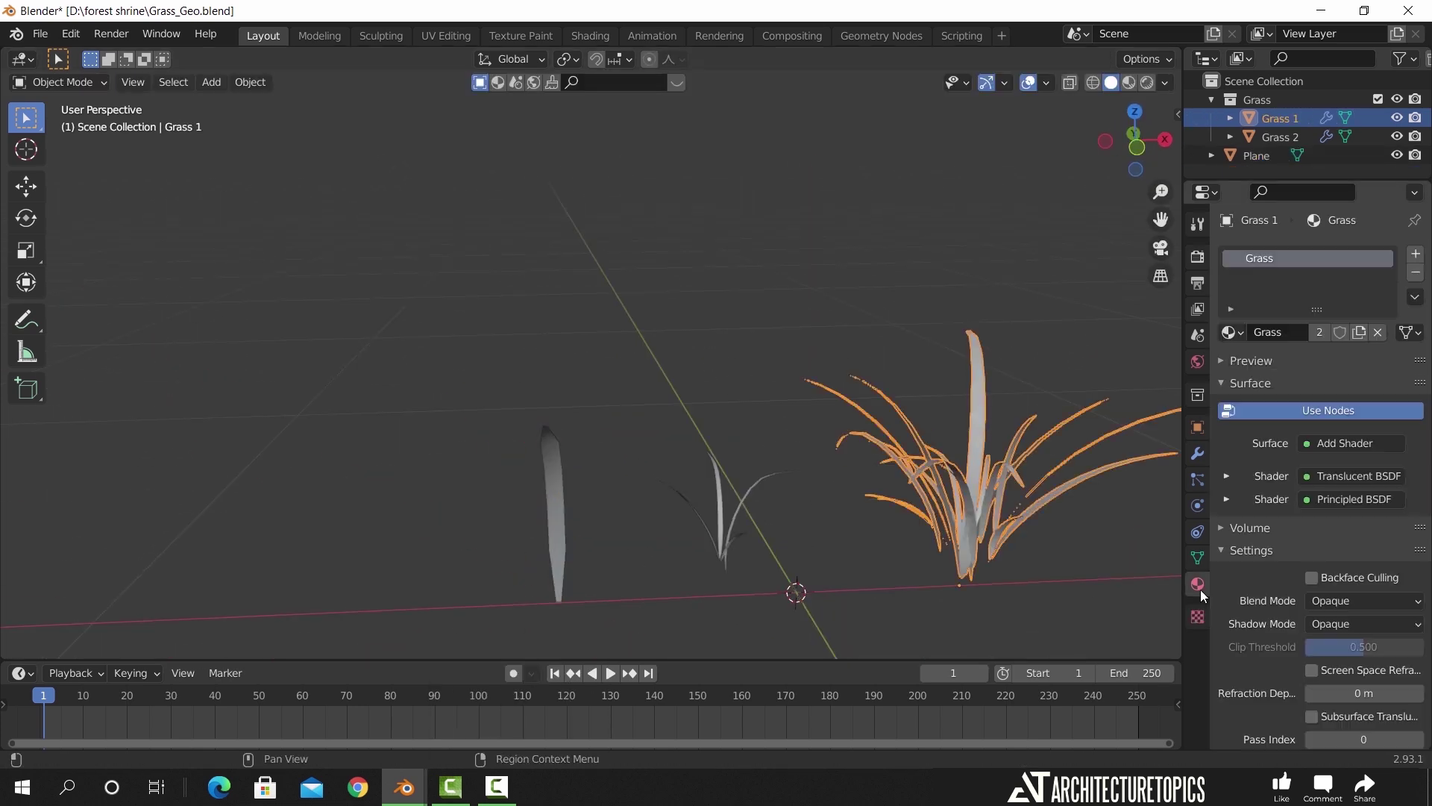
{"action": "left_click", "coordinate": [1256, 362]}
{"action": "left_click", "coordinate": [1410, 388]}
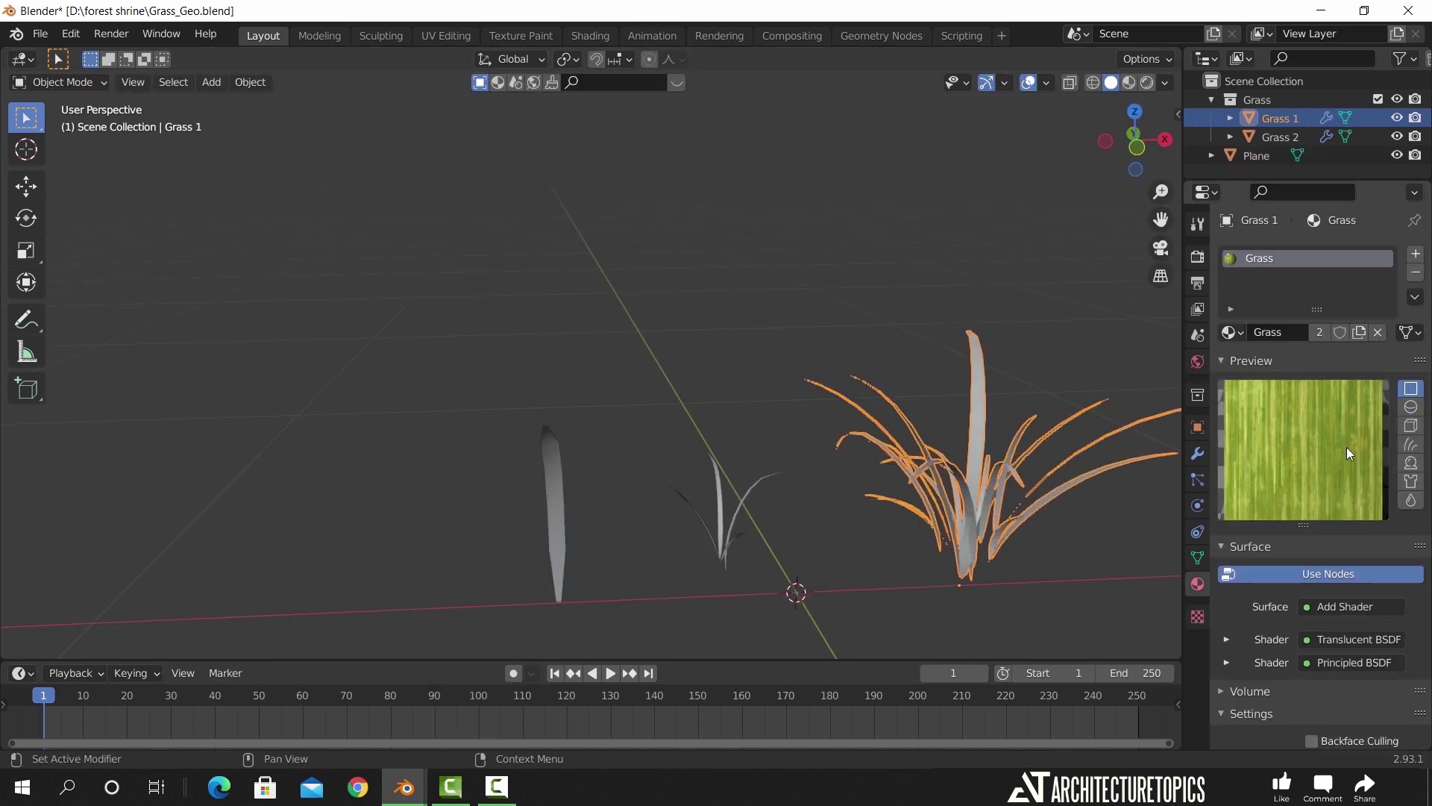
Duplicate the grass blade in place and rotate the copy about the Z axis
{"action": "left_click", "coordinate": [565, 531]}
{"action": "key", "text": "r"}
{"action": "key", "text": "z"}
{"action": "right_click", "coordinate": [582, 572]}
{"action": "key", "text": "shift+d"}
{"action": "right_click", "coordinate": [603, 565]}
{"action": "key", "text": "r"}
{"action": "key", "text": "z"}
{"action": "left_click", "coordinate": [603, 576]}
Scale the duplicated blade, position it at the first blade's base and adjust its rotation about Z
{"action": "middle_click_drag", "start_coordinate": [602, 578], "coordinate": [746, 634]}
{"action": "key", "text": "s"}
{"action": "left_click", "coordinate": [670, 573]}
{"action": "key", "text": "g"}
{"action": "left_click", "coordinate": [646, 580]}
{"action": "key", "text": "r"}
{"action": "key", "text": "z"}
{"action": "left_click", "coordinate": [710, 522]}
Duplicate the second blade and rotate the copy about 187 degrees around Z
{"action": "key", "text": "shift+d"}
{"action": "key", "text": "r"}
{"action": "key", "text": "z"}
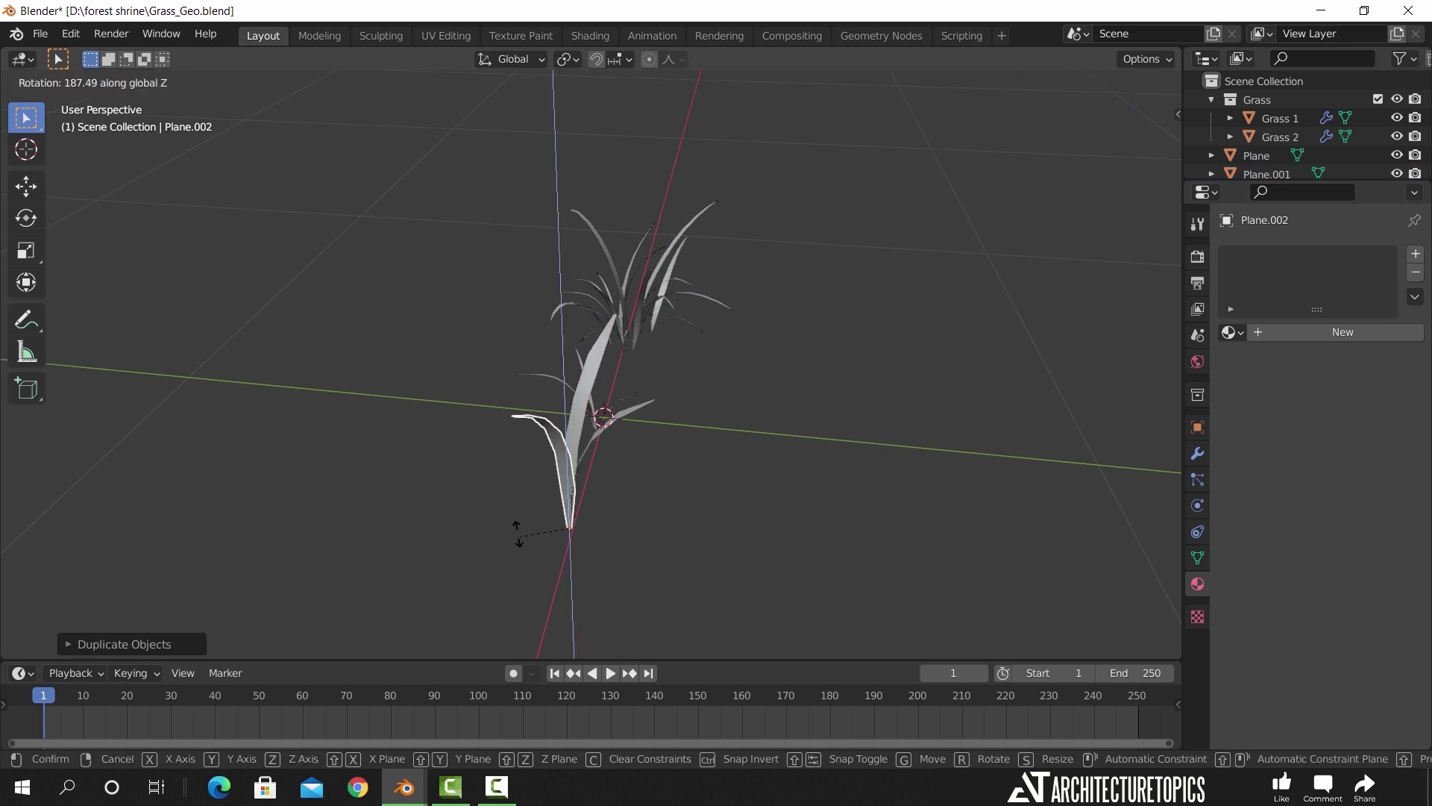
{"action": "left_click", "coordinate": [517, 534]}
Reshape the third blade's bend by moving its tip vertices in Edit Mode
{"action": "key", "text": "Tab"}
{"action": "key", "text": "g"}
{"action": "left_click", "coordinate": [519, 390]}
{"action": "key", "text": "g"}
{"action": "left_click", "coordinate": [479, 394]}
{"action": "key", "text": "Tab"}
Switch back to the Blender window with Geometry grass.blend open
{"action": "middle_click_drag", "start_coordinate": [656, 485], "coordinate": [775, 482]}
{"action": "scroll", "coordinate": [776, 482], "scroll_direction": "down", "scroll_amount": 1}
{"action": "left_click", "coordinate": [404, 787]}
{"action": "left_click", "coordinate": [361, 730]}
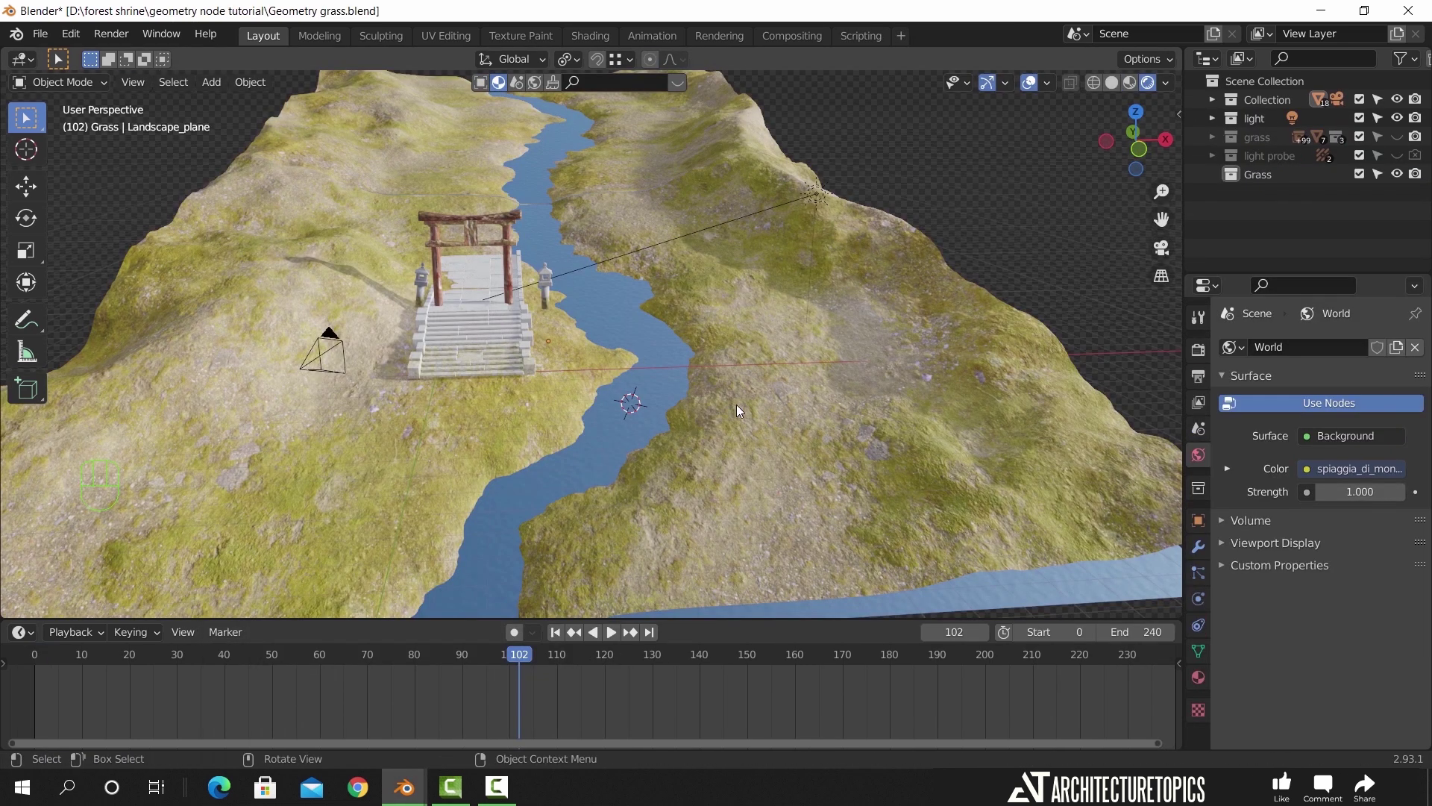
Append the grass collection from Grass_Geo.blend in the forest shrine folder
{"action": "scroll", "coordinate": [736, 404], "scroll_direction": "down", "scroll_amount": 4}
{"action": "left_click", "coordinate": [41, 34]}
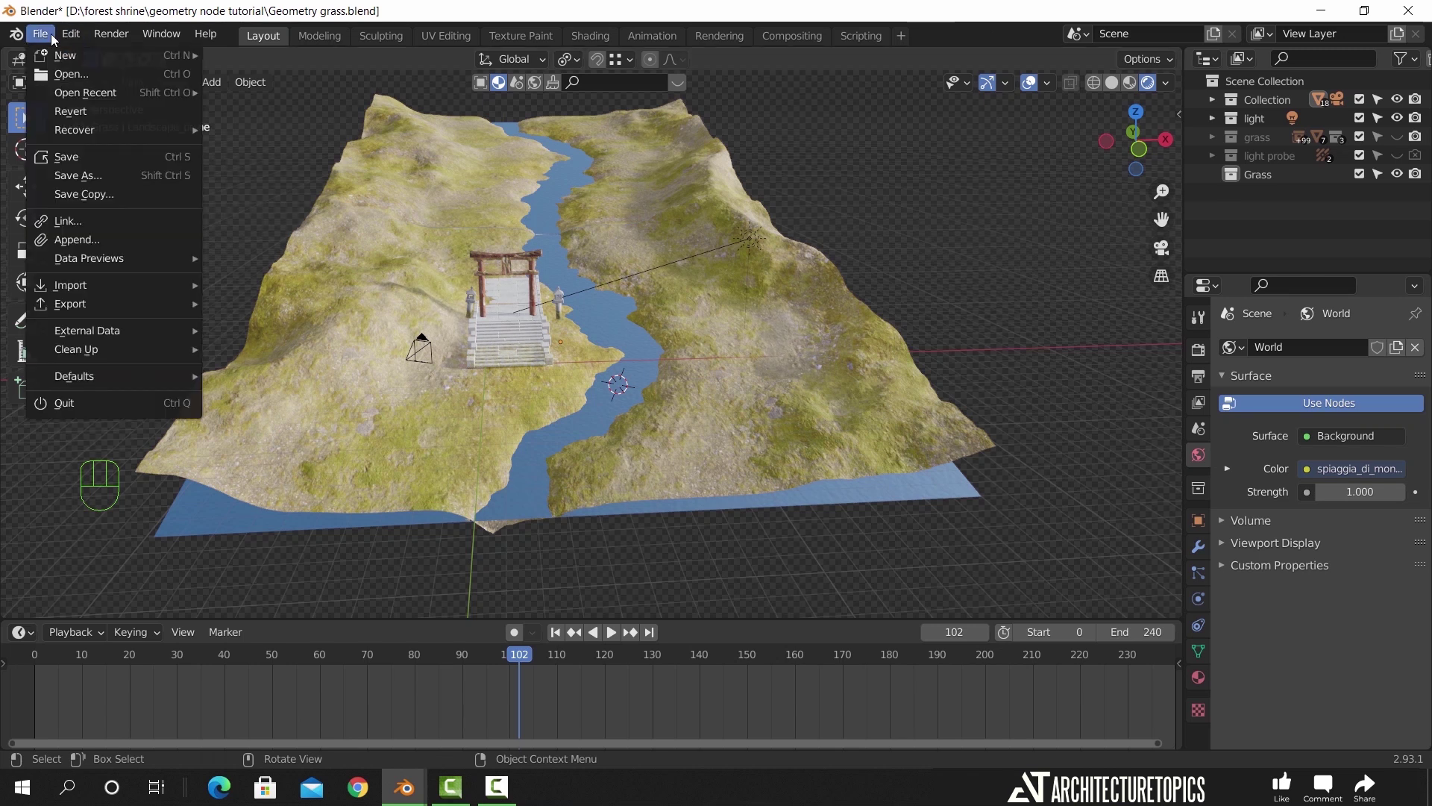
{"action": "left_click", "coordinate": [88, 236]}
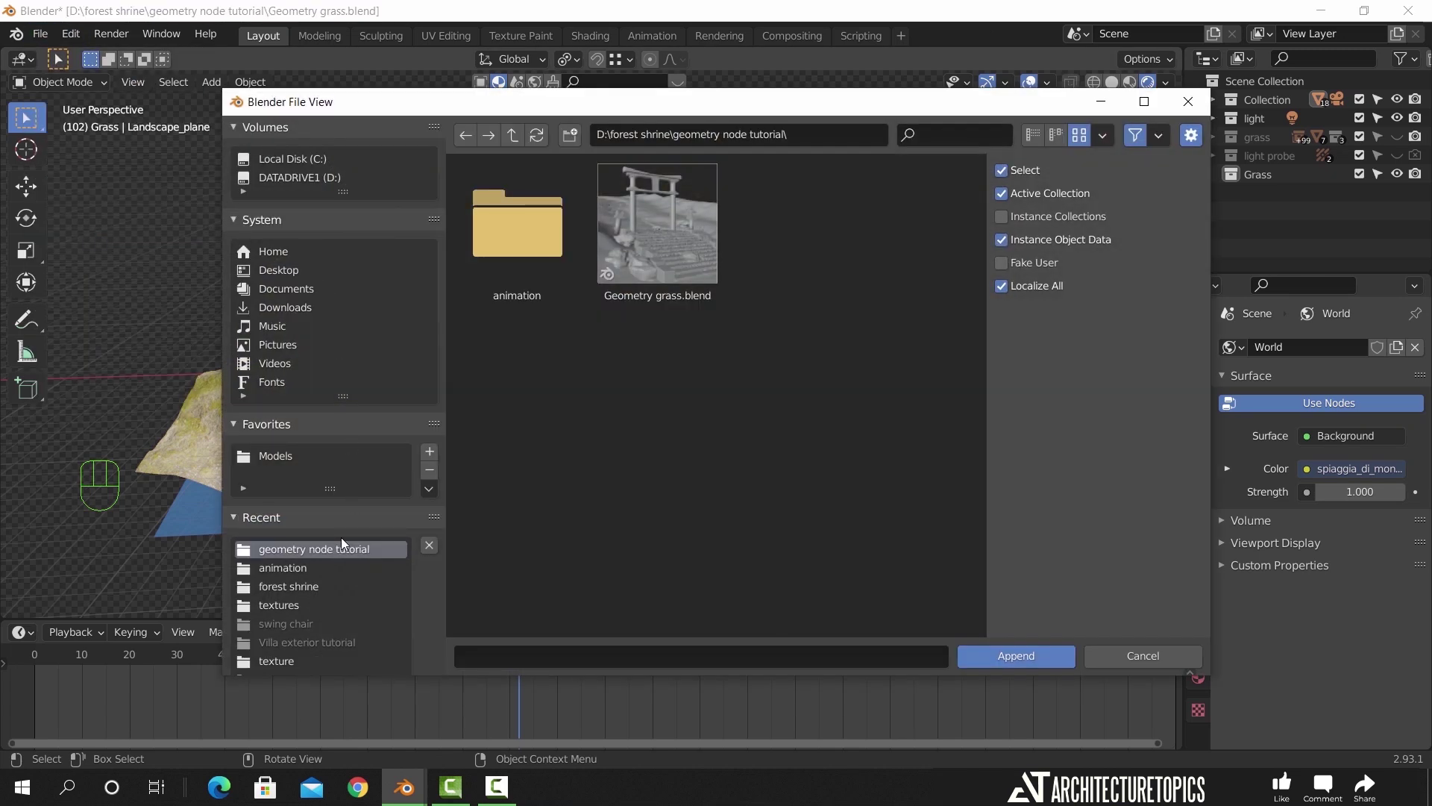
{"action": "left_click", "coordinate": [311, 585]}
{"action": "double_click", "coordinate": [677, 391]}
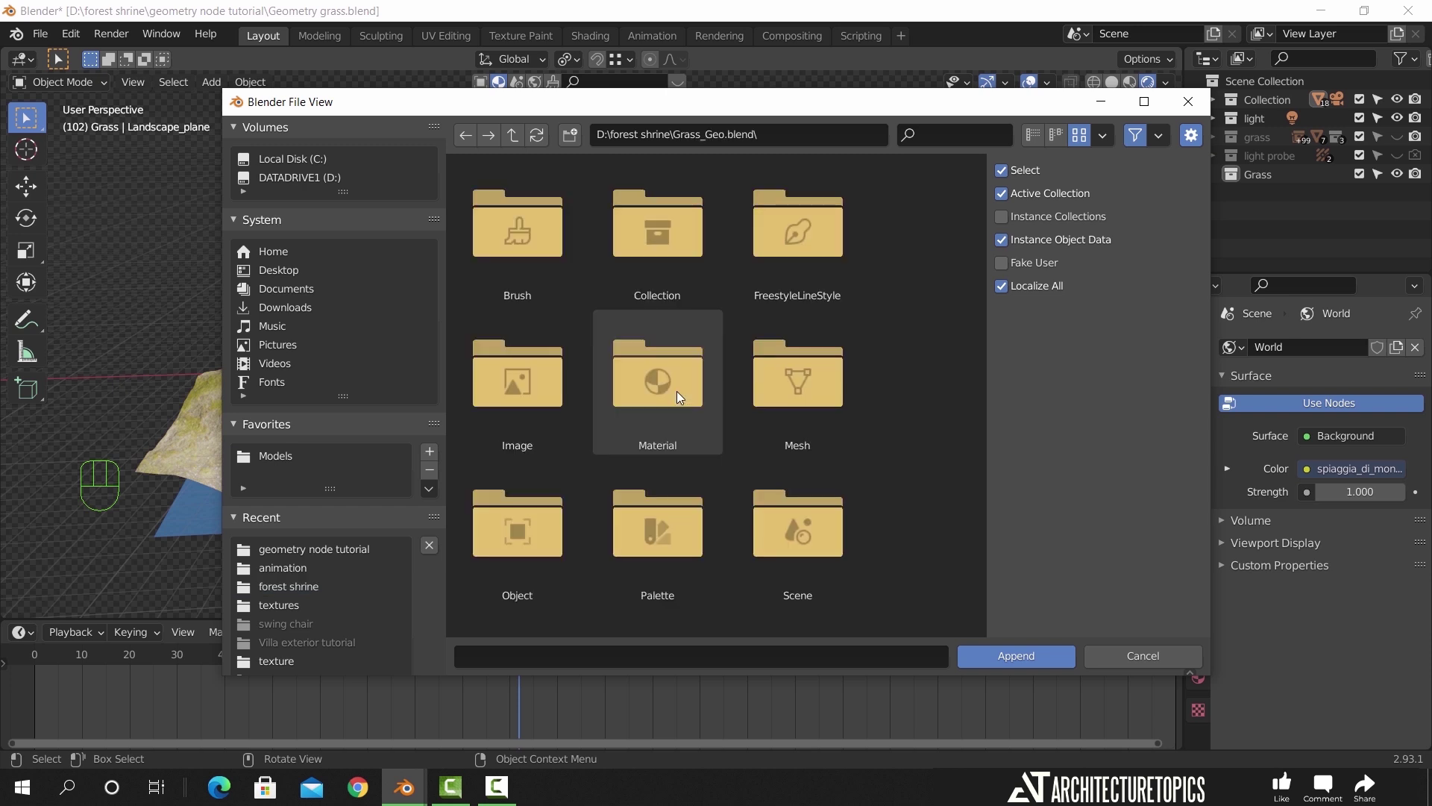
{"action": "double_click", "coordinate": [677, 279]}
{"action": "double_click", "coordinate": [533, 253]}
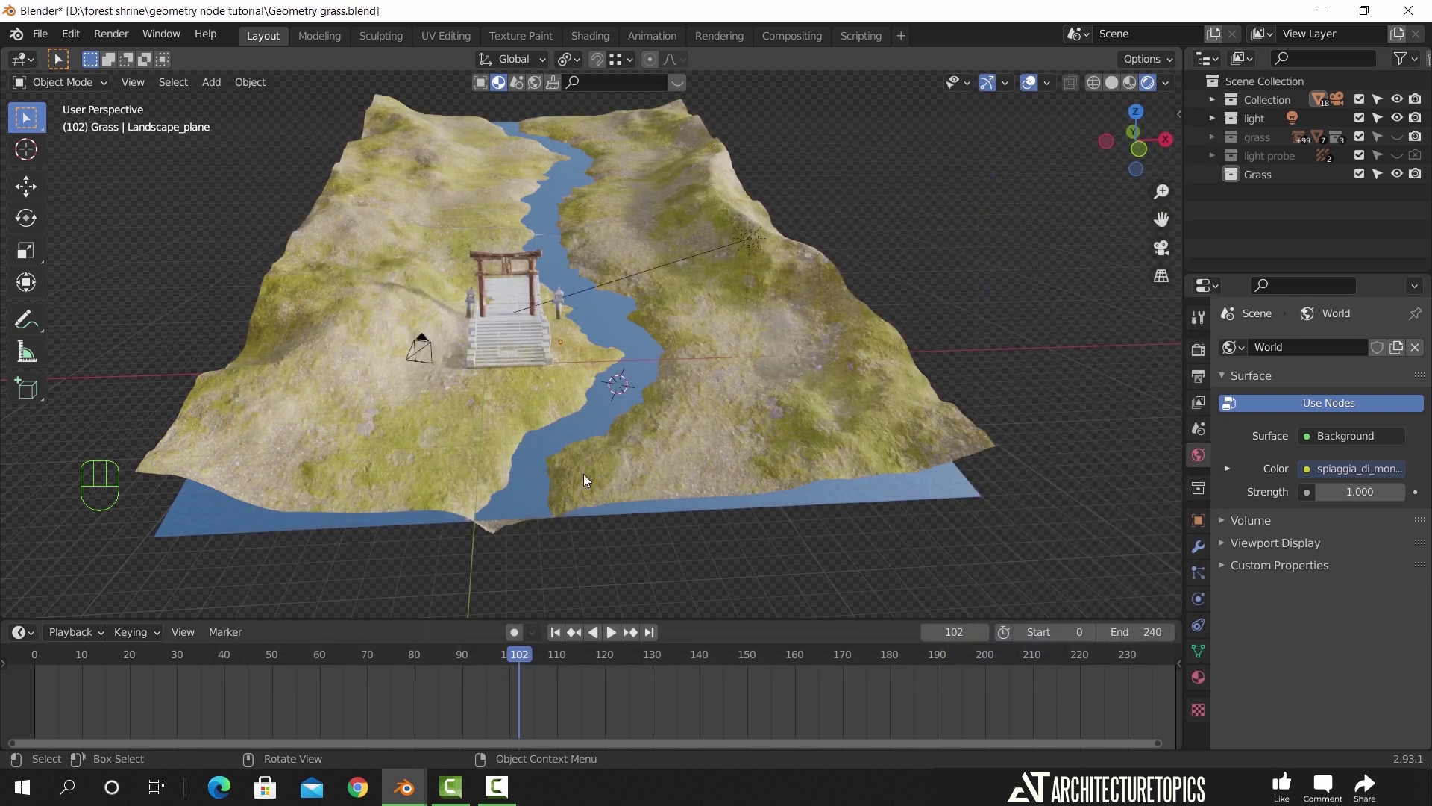
Move the two appended grass clumps 16.264 m along negative Y, out in front of the landscape
{"action": "middle_click_drag", "start_coordinate": [516, 437], "coordinate": [565, 405]}
{"action": "key", "text": "g"}
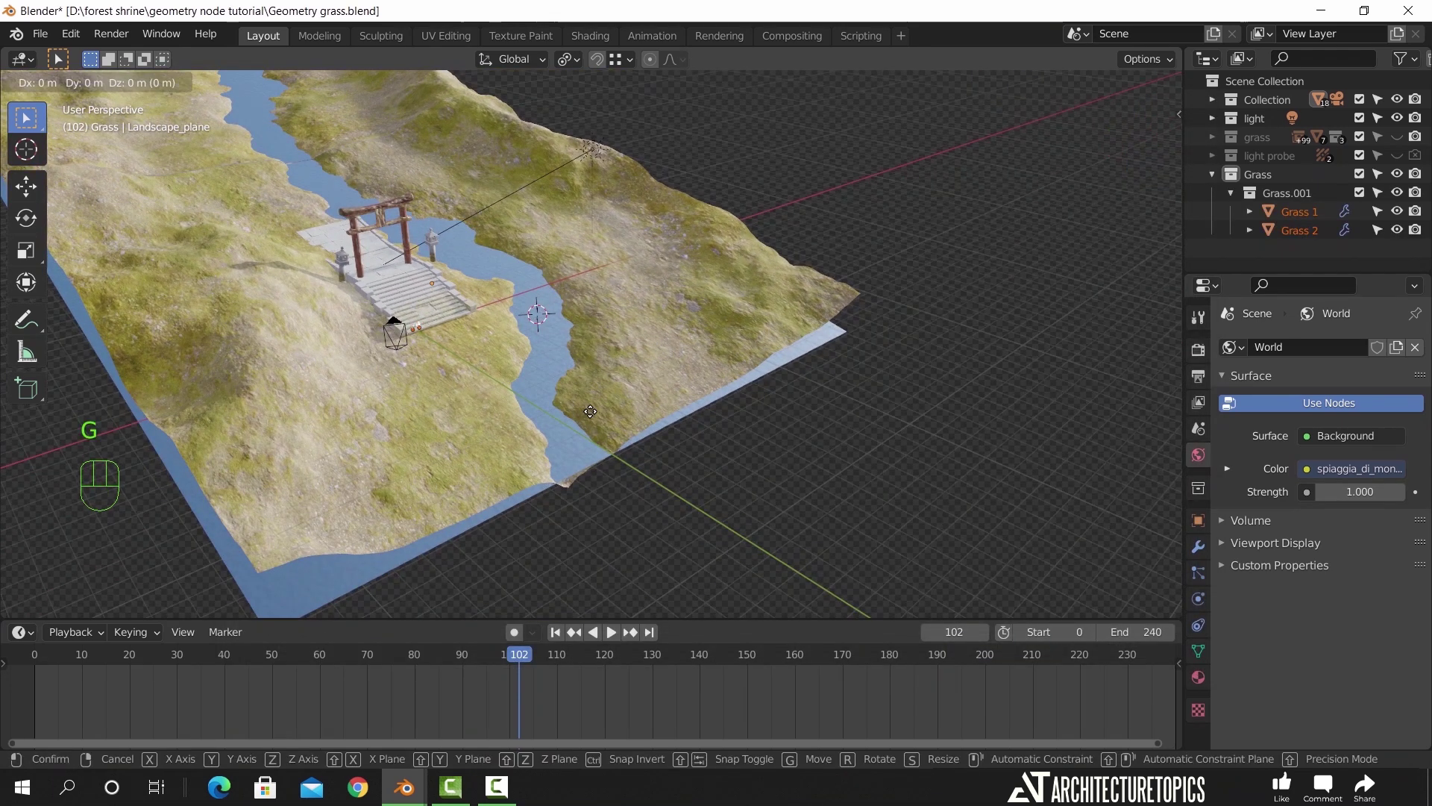
{"action": "left_click", "coordinate": [813, 525]}
{"action": "key", "text": "KP_Decimal"}
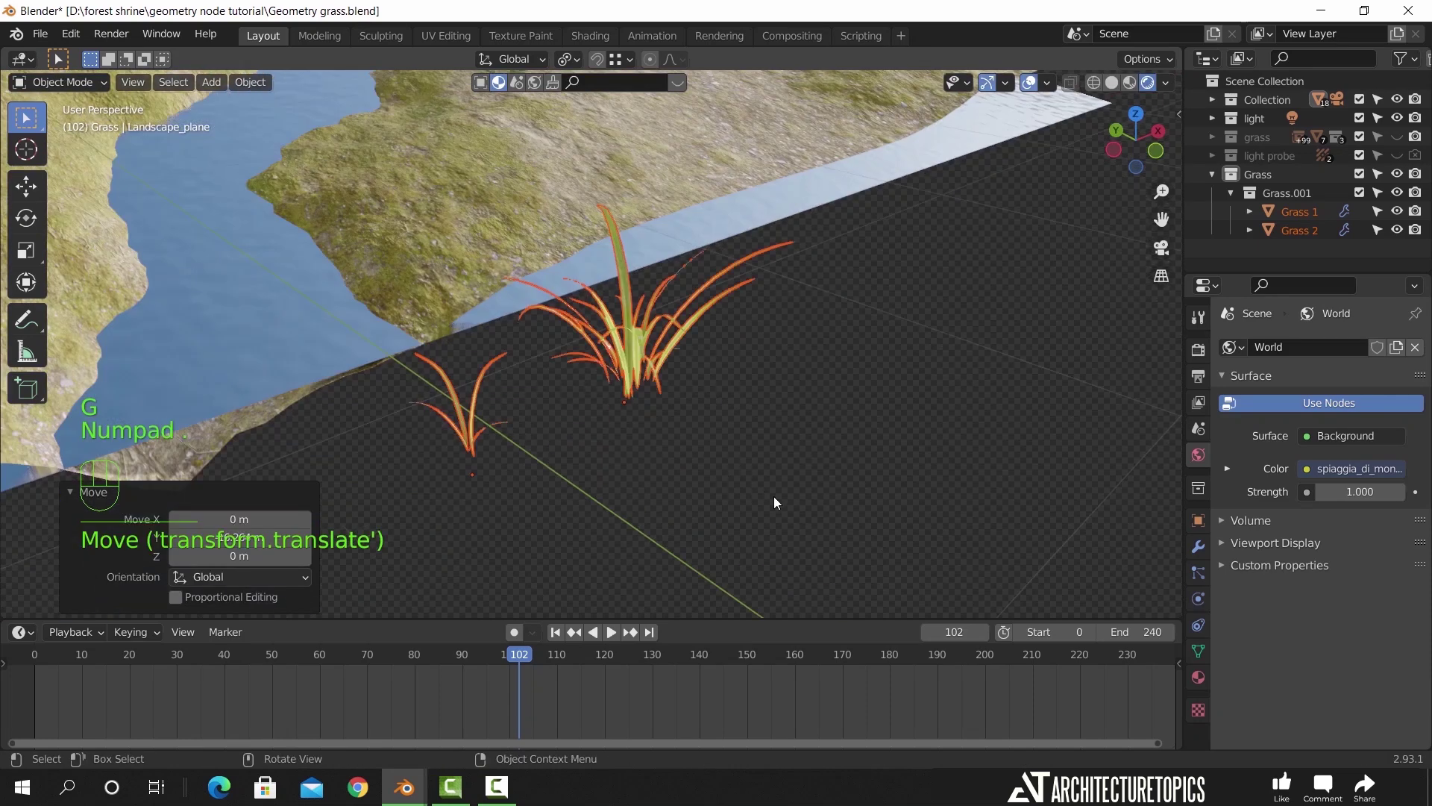
{"action": "middle_click_drag", "start_coordinate": [775, 498], "coordinate": [805, 489]}
{"action": "scroll", "coordinate": [760, 461], "scroll_direction": "down", "scroll_amount": 7}
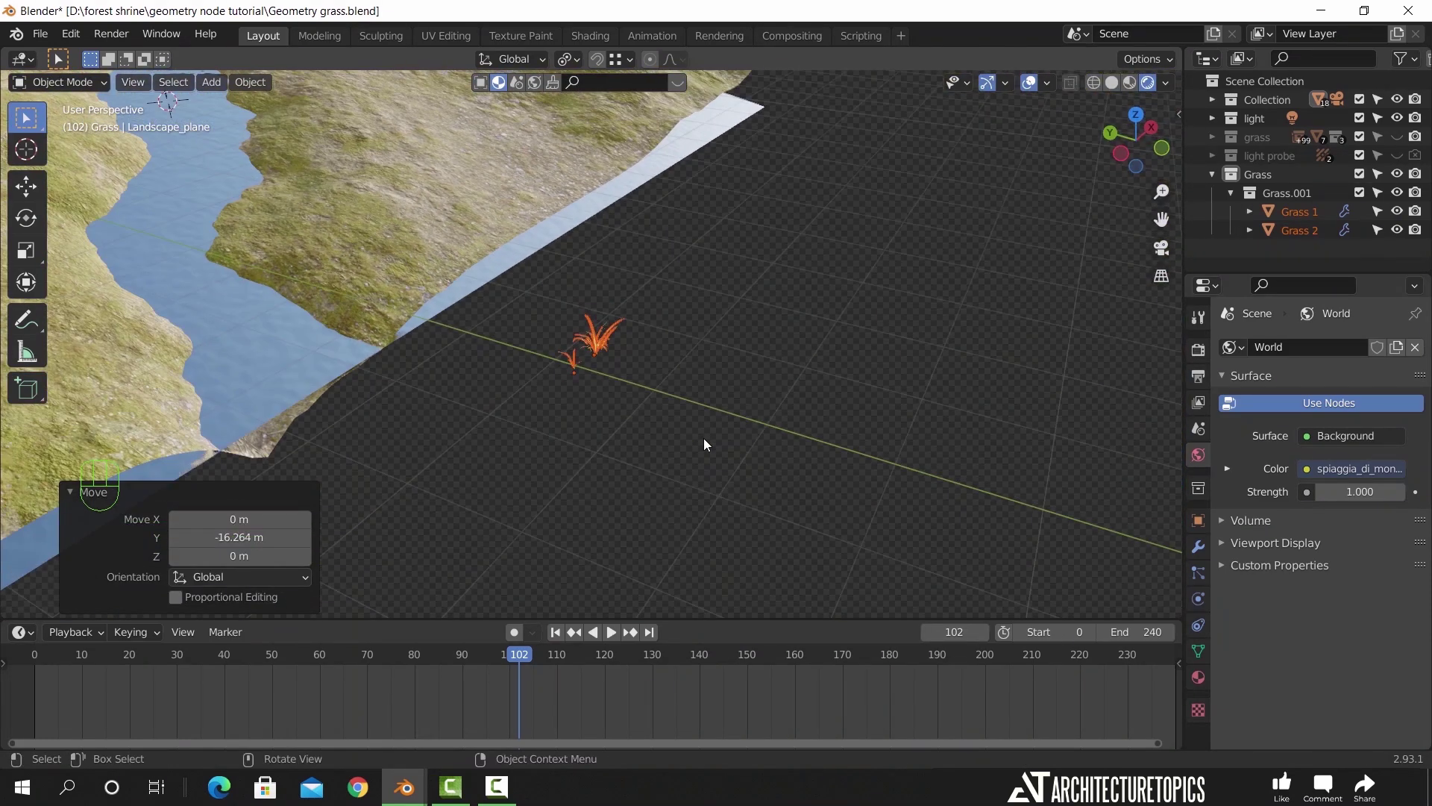
Shift the two grass clumps a further 1.6343 m along negative Y
{"action": "scroll", "coordinate": [704, 440], "scroll_direction": "down", "scroll_amount": 1}
{"action": "key", "text": "g"}
{"action": "key", "text": "y"}
{"action": "left_click", "coordinate": [831, 486]}
{"action": "middle_click_drag", "start_coordinate": [862, 341], "coordinate": [831, 463]}
{"action": "scroll", "coordinate": [831, 462], "scroll_direction": "down", "scroll_amount": 4}
{"action": "middle_click_drag", "start_coordinate": [790, 404], "coordinate": [815, 474], "text": "shift"}
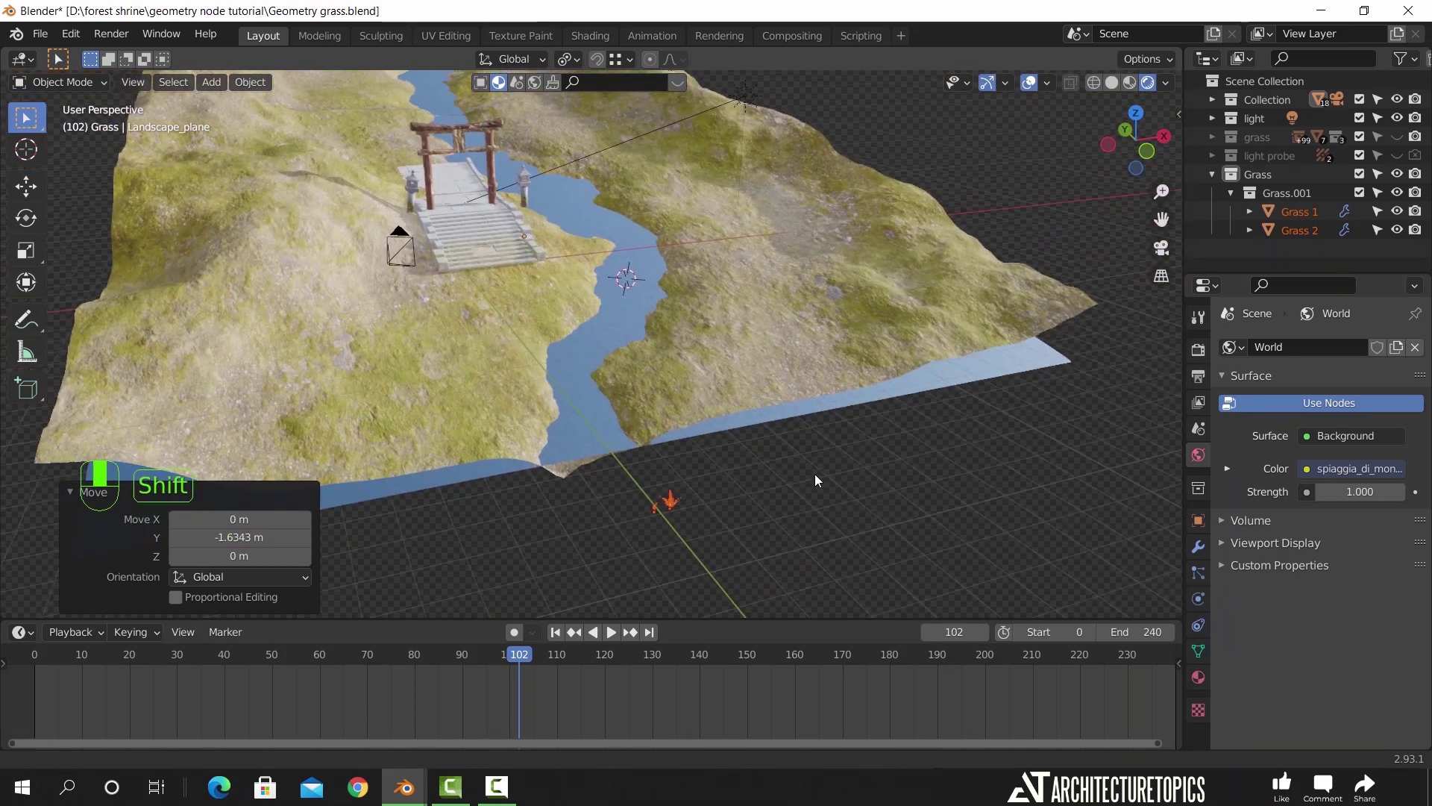
Add a General Layout workspace and name it "Geo grass"
{"action": "left_click", "coordinate": [31, 58]}
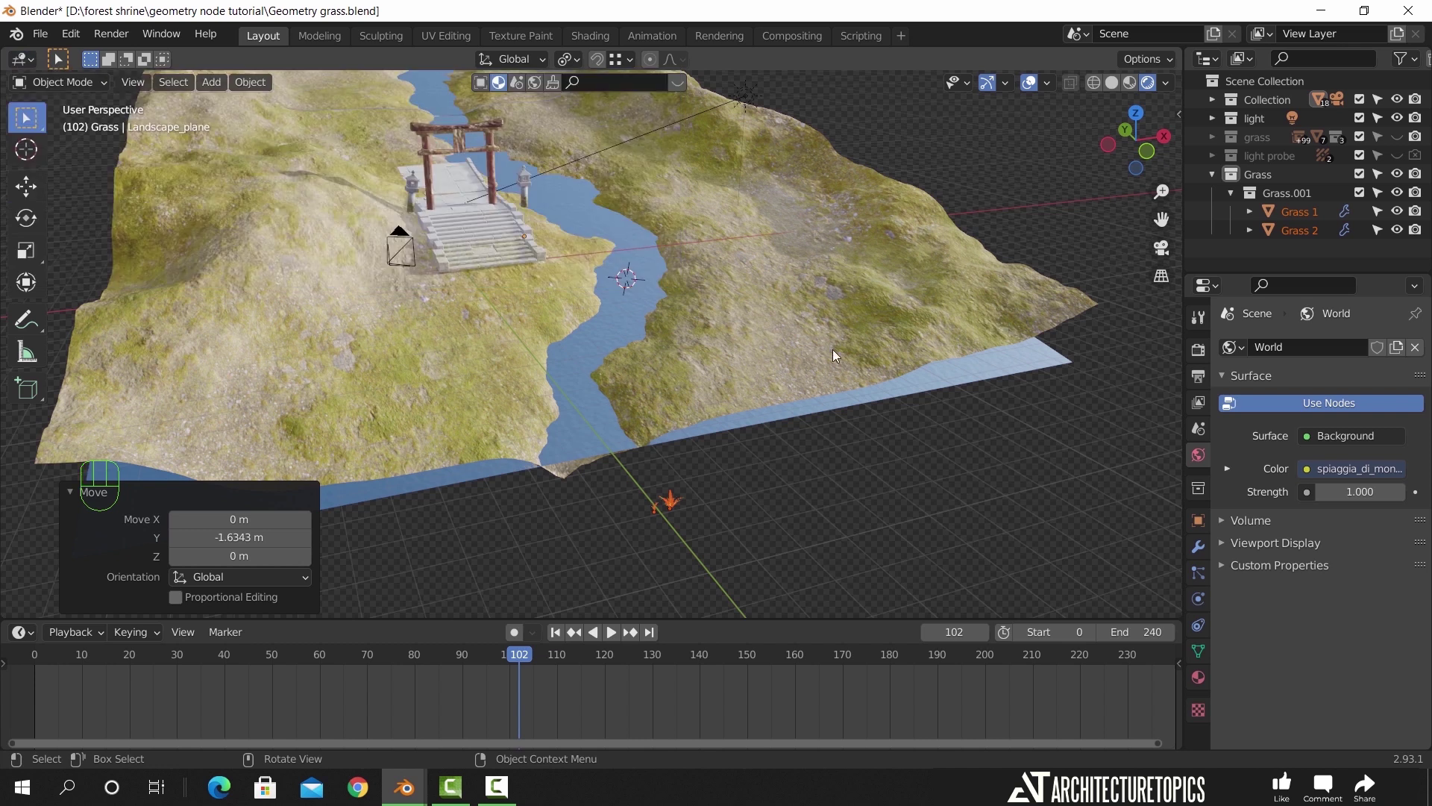
{"action": "left_click", "coordinate": [903, 33]}
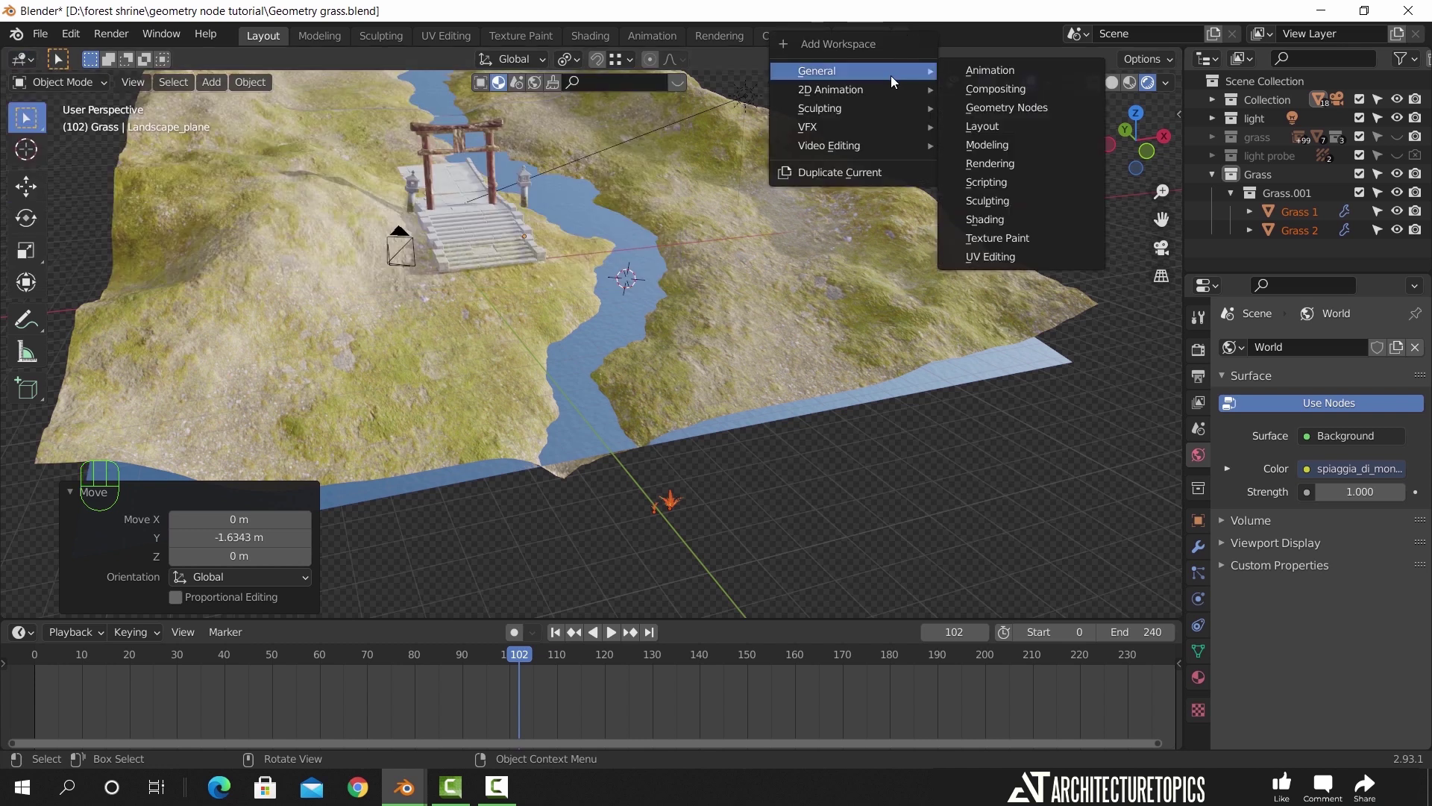
{"action": "left_click", "coordinate": [983, 127]}
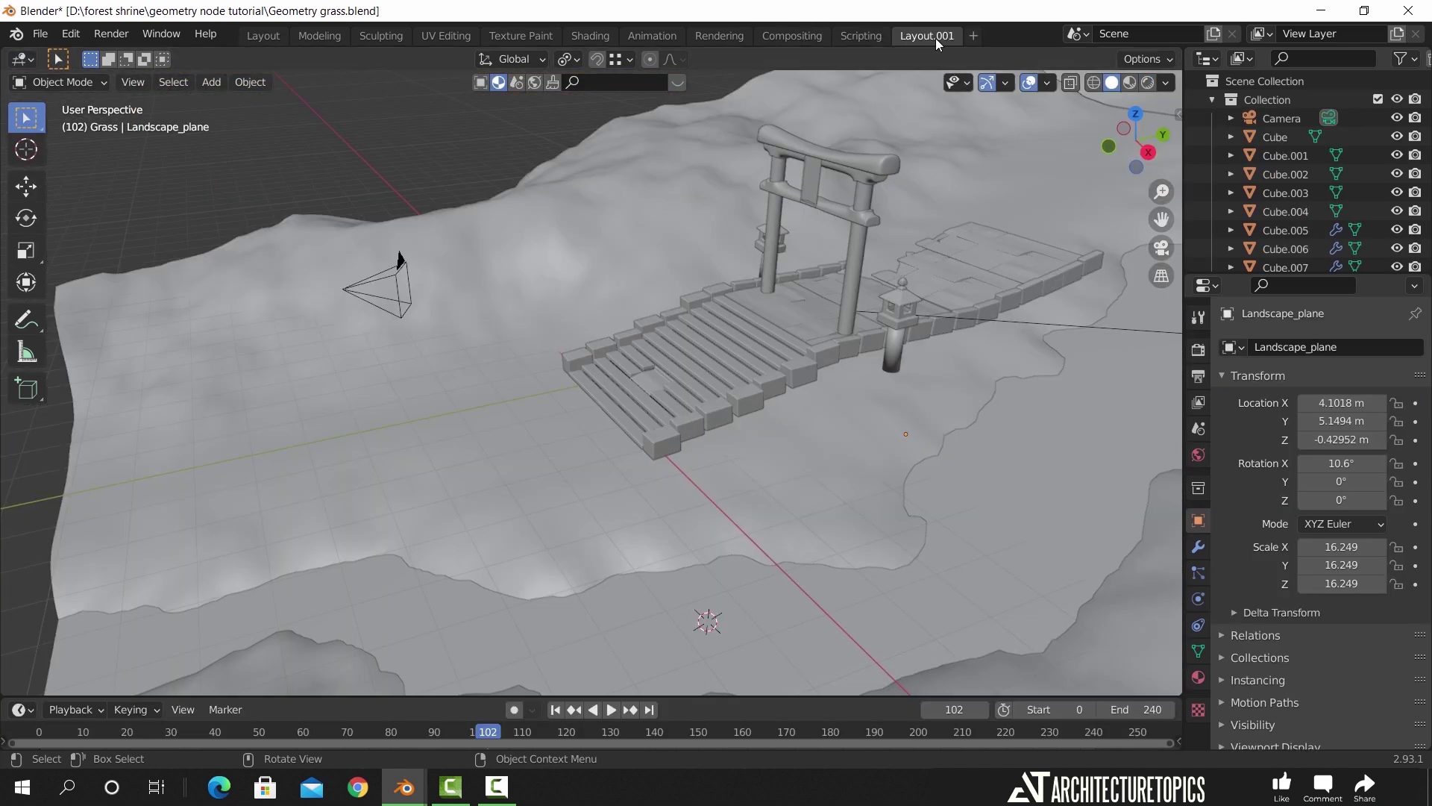
{"action": "type", "text": "Geo grass"}
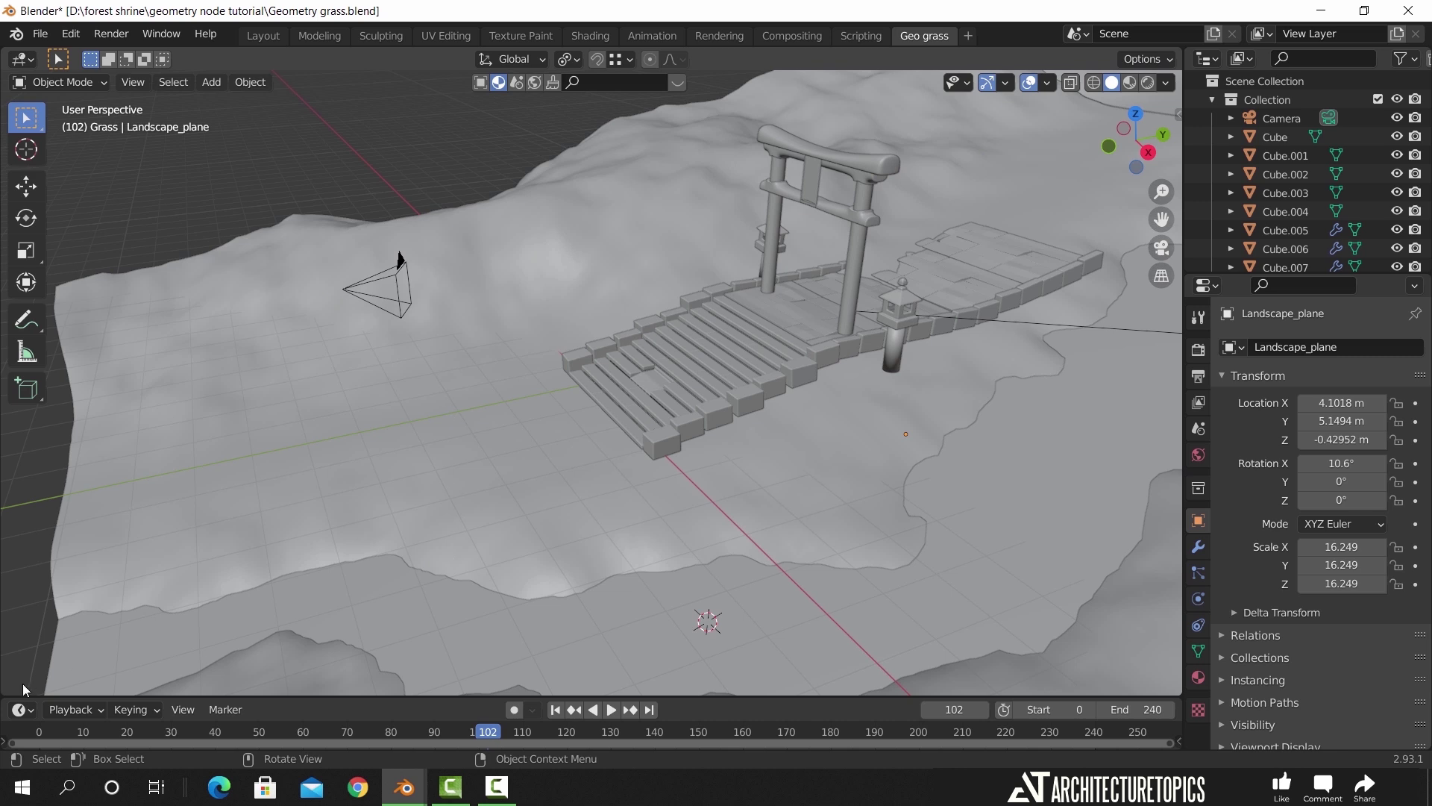
Enlarge the timeline area below the viewport and change it to the Geometry Node Editor
{"action": "left_click_drag", "start_coordinate": [30, 695], "coordinate": [118, 404]}
{"action": "left_click", "coordinate": [22, 417]}
{"action": "left_click", "coordinate": [131, 569]}
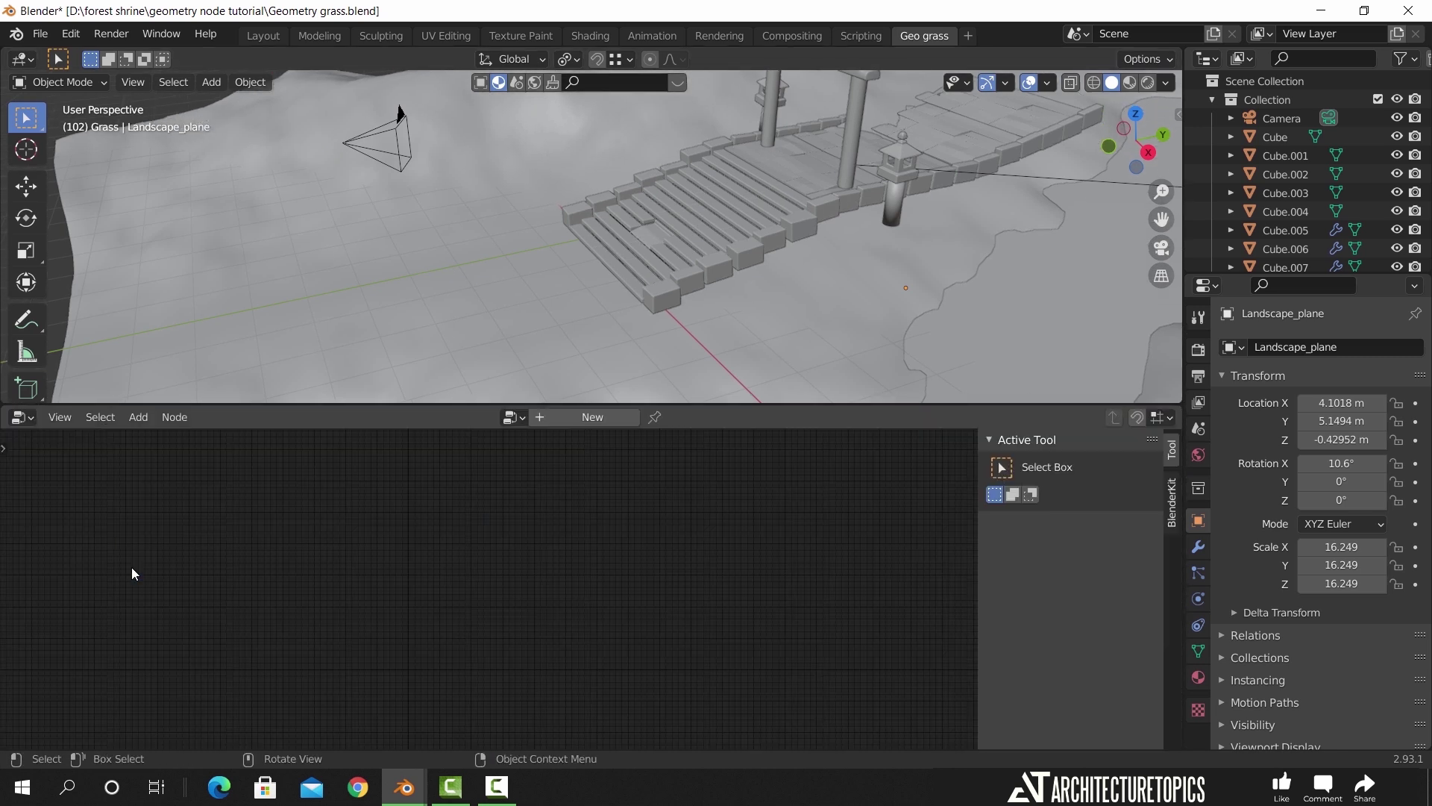
Select the front landscape terrain with the river and create a new geometry node tree for it
{"action": "scroll", "coordinate": [661, 289], "scroll_direction": "down", "scroll_amount": 4}
{"action": "middle_click_drag", "start_coordinate": [661, 289], "coordinate": [820, 285]}
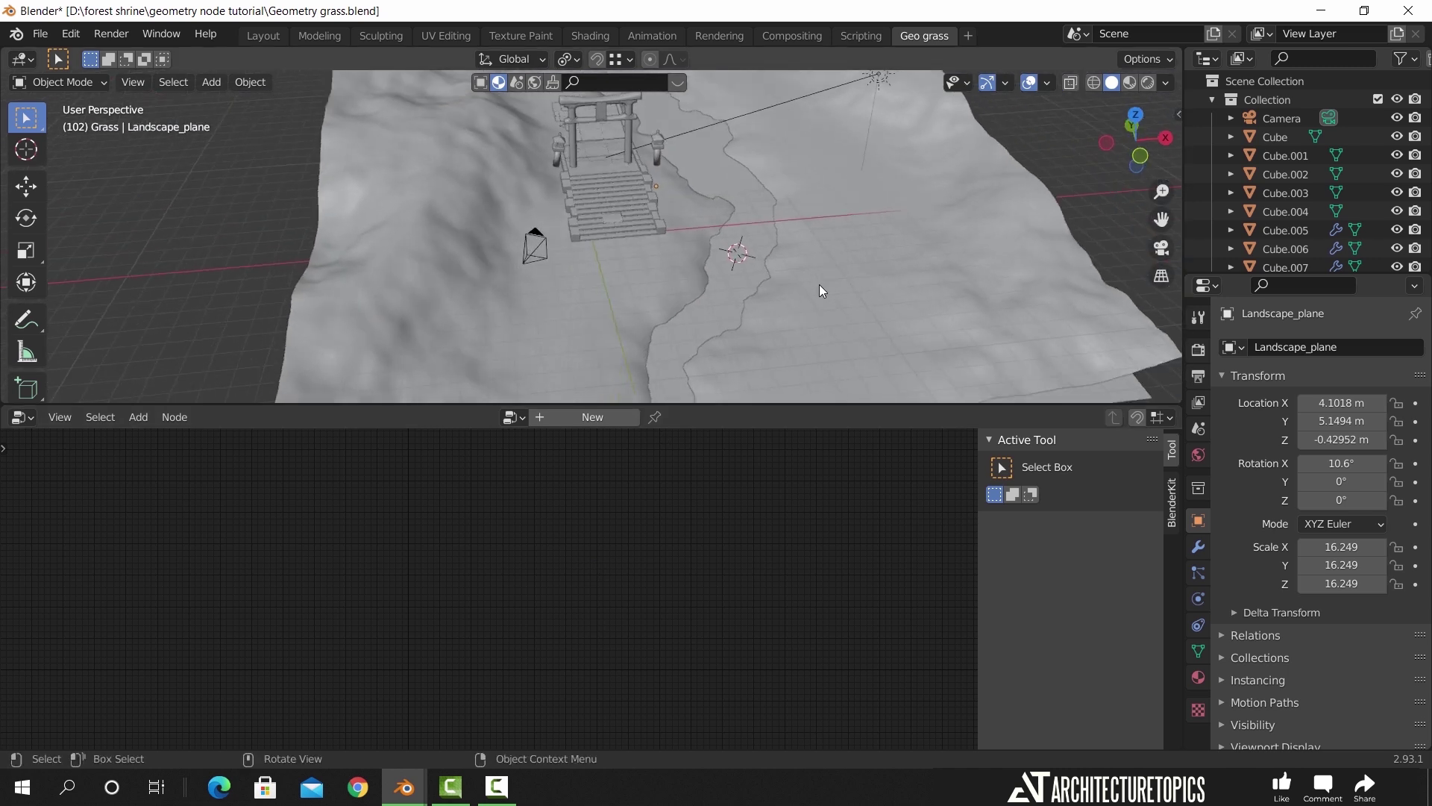
{"action": "scroll", "coordinate": [820, 284], "scroll_direction": "down", "scroll_amount": 2}
{"action": "middle_click_drag", "start_coordinate": [708, 267], "coordinate": [645, 294], "text": "shift"}
{"action": "left_click", "coordinate": [758, 258]}
{"action": "middle_click_drag", "start_coordinate": [727, 336], "coordinate": [746, 298]}
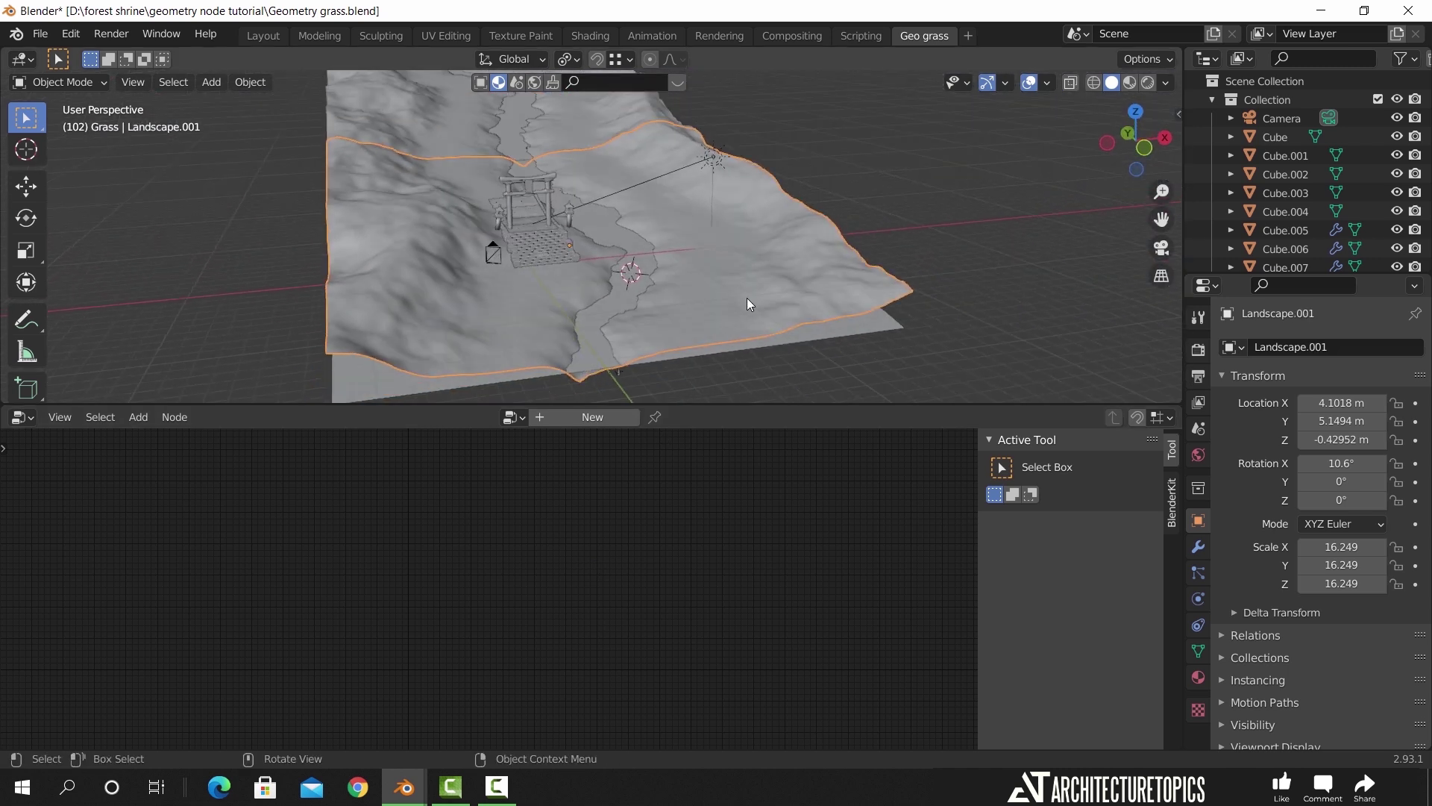
{"action": "key", "text": "g"}
{"action": "right_click", "coordinate": [749, 279]}
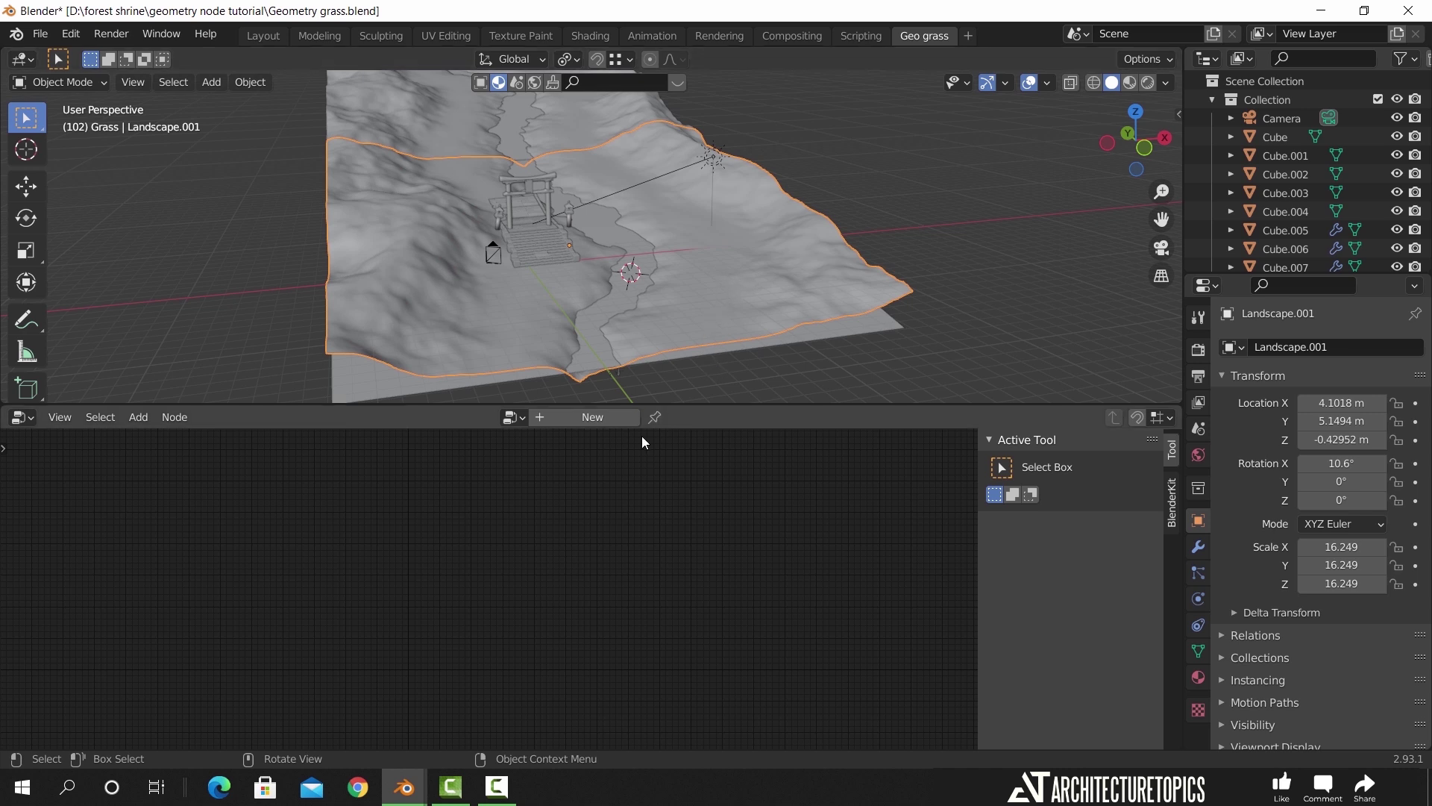
{"action": "left_click", "coordinate": [595, 419]}
{"action": "scroll", "coordinate": [601, 517], "scroll_direction": "up", "scroll_amount": 4}
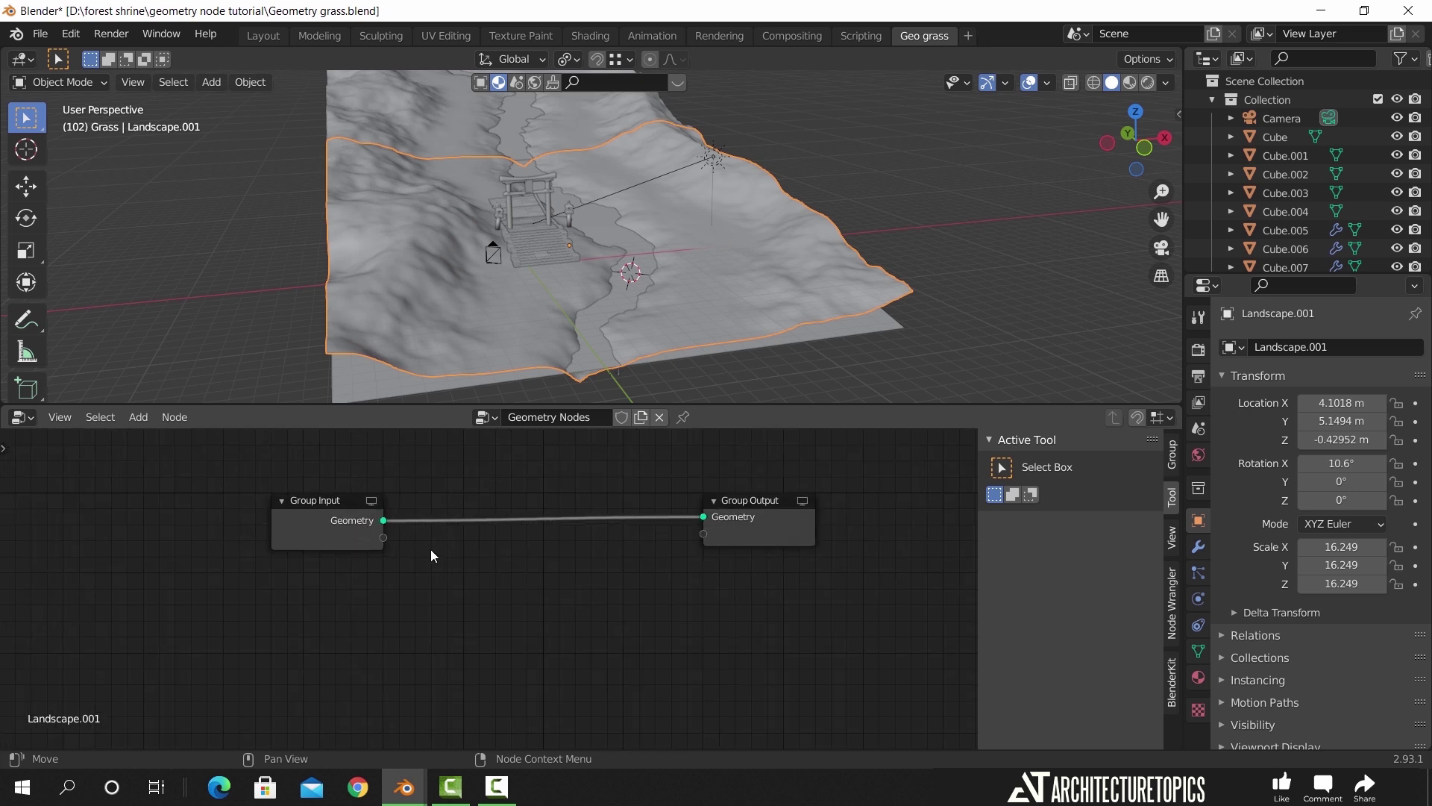
Insert a Point Distribute node between Group Input and Group Output in the landscape's node tree
{"action": "middle_click_drag", "start_coordinate": [702, 323], "coordinate": [736, 283]}
{"action": "scroll", "coordinate": [701, 275], "scroll_direction": "up", "scroll_amount": 2}
{"action": "left_click", "coordinate": [664, 329]}
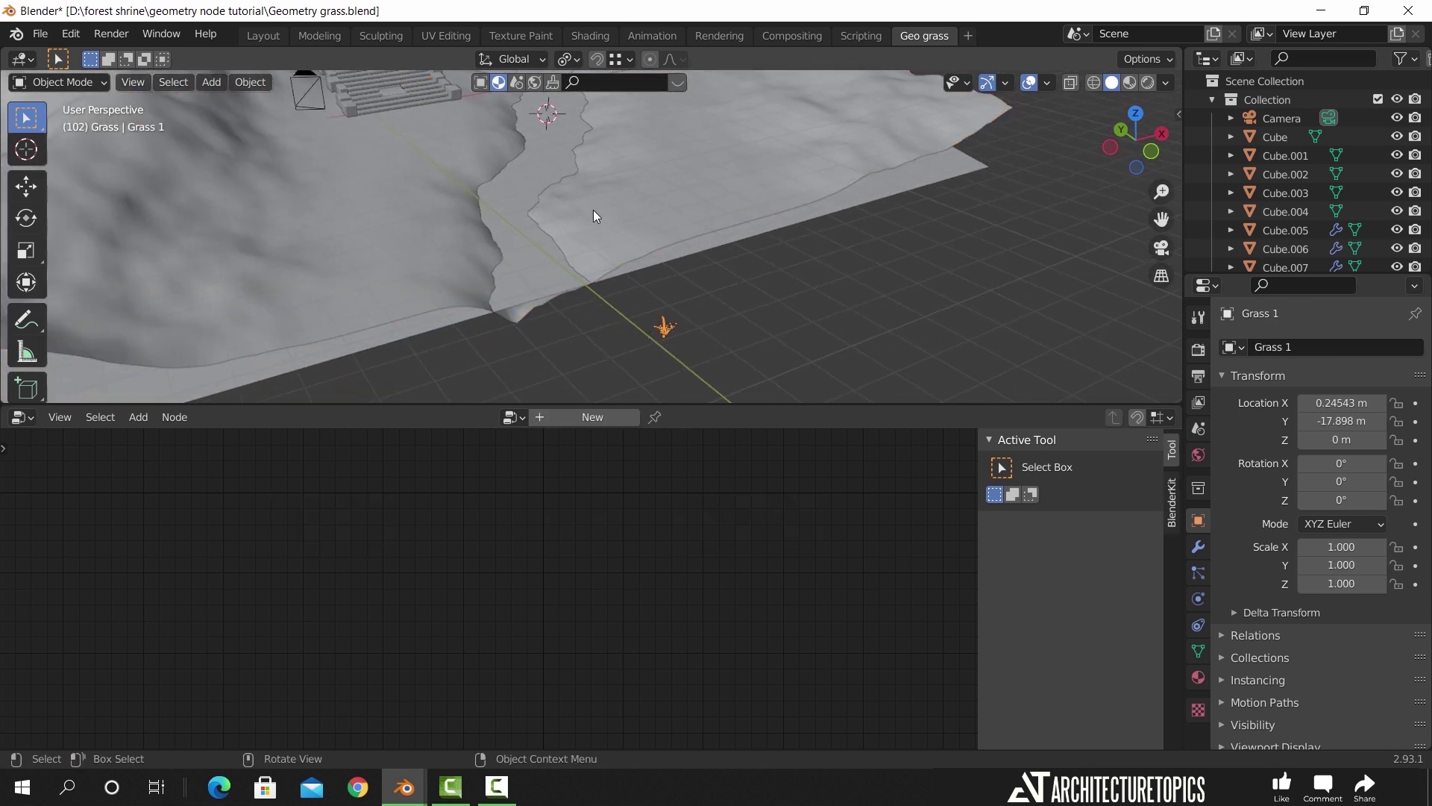
{"action": "left_click", "coordinate": [619, 266]}
{"action": "key", "text": "shift+a"}
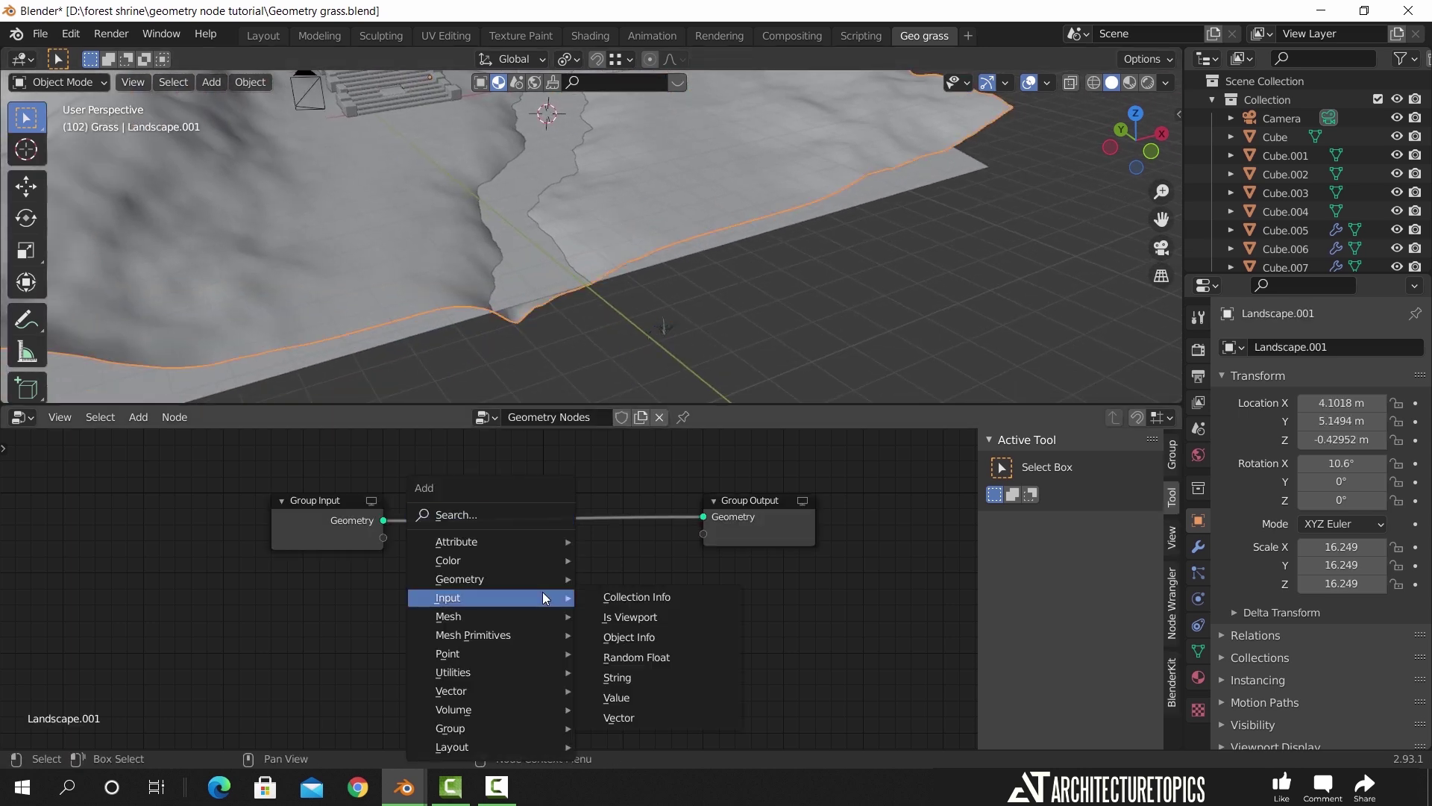
{"action": "mouse_move", "coordinate": [530, 698]}
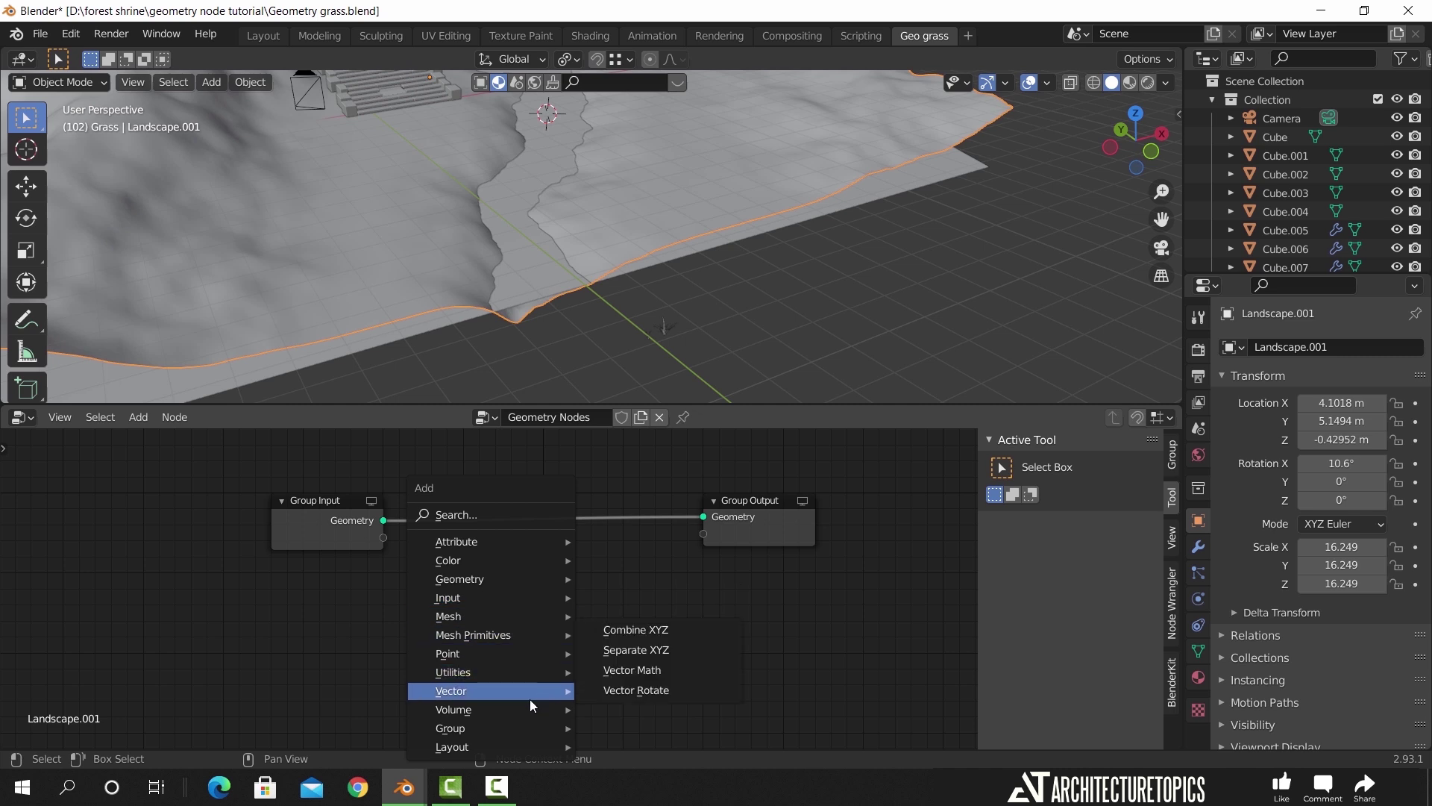
{"action": "mouse_move", "coordinate": [512, 658]}
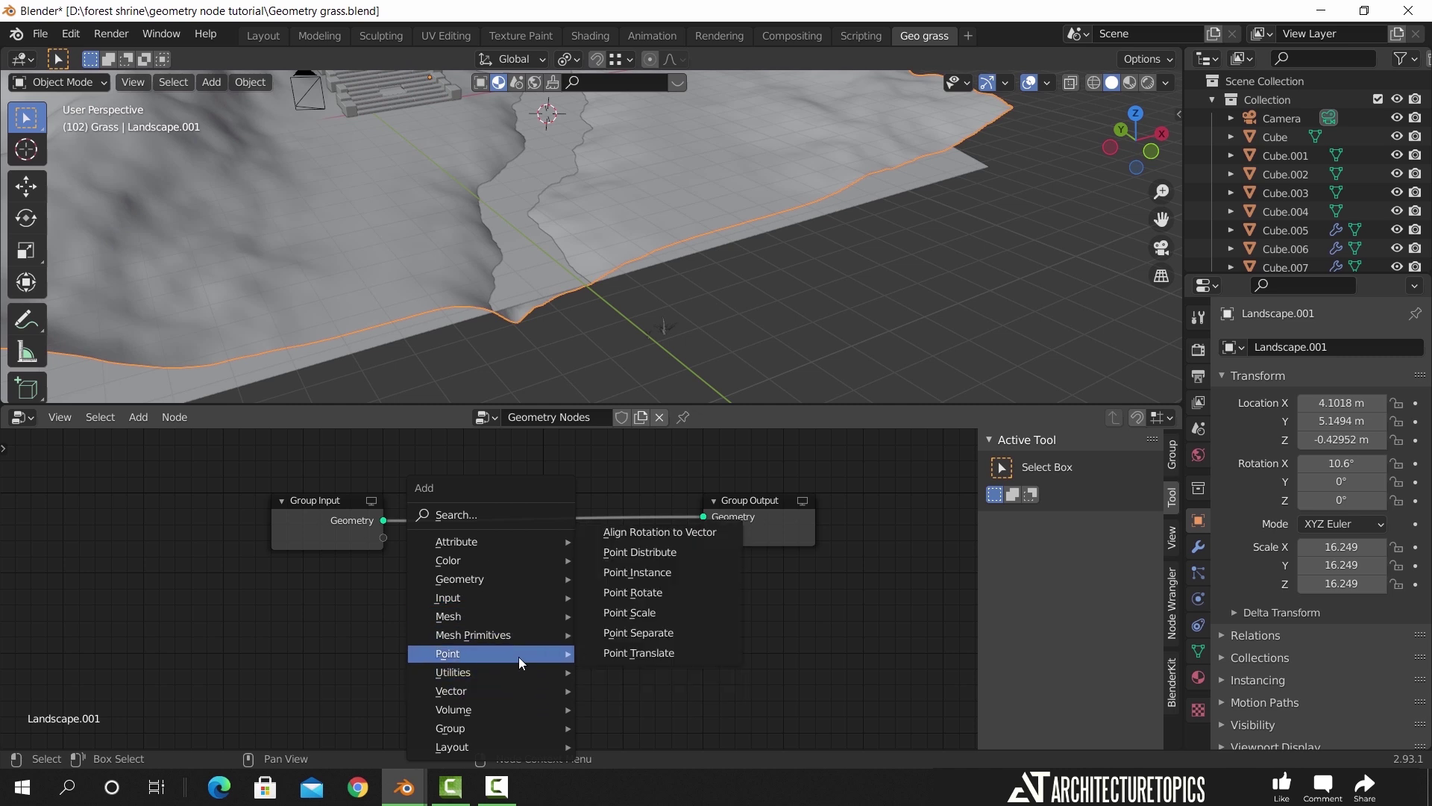
{"action": "left_click", "coordinate": [646, 553]}
{"action": "left_click", "coordinate": [481, 496]}
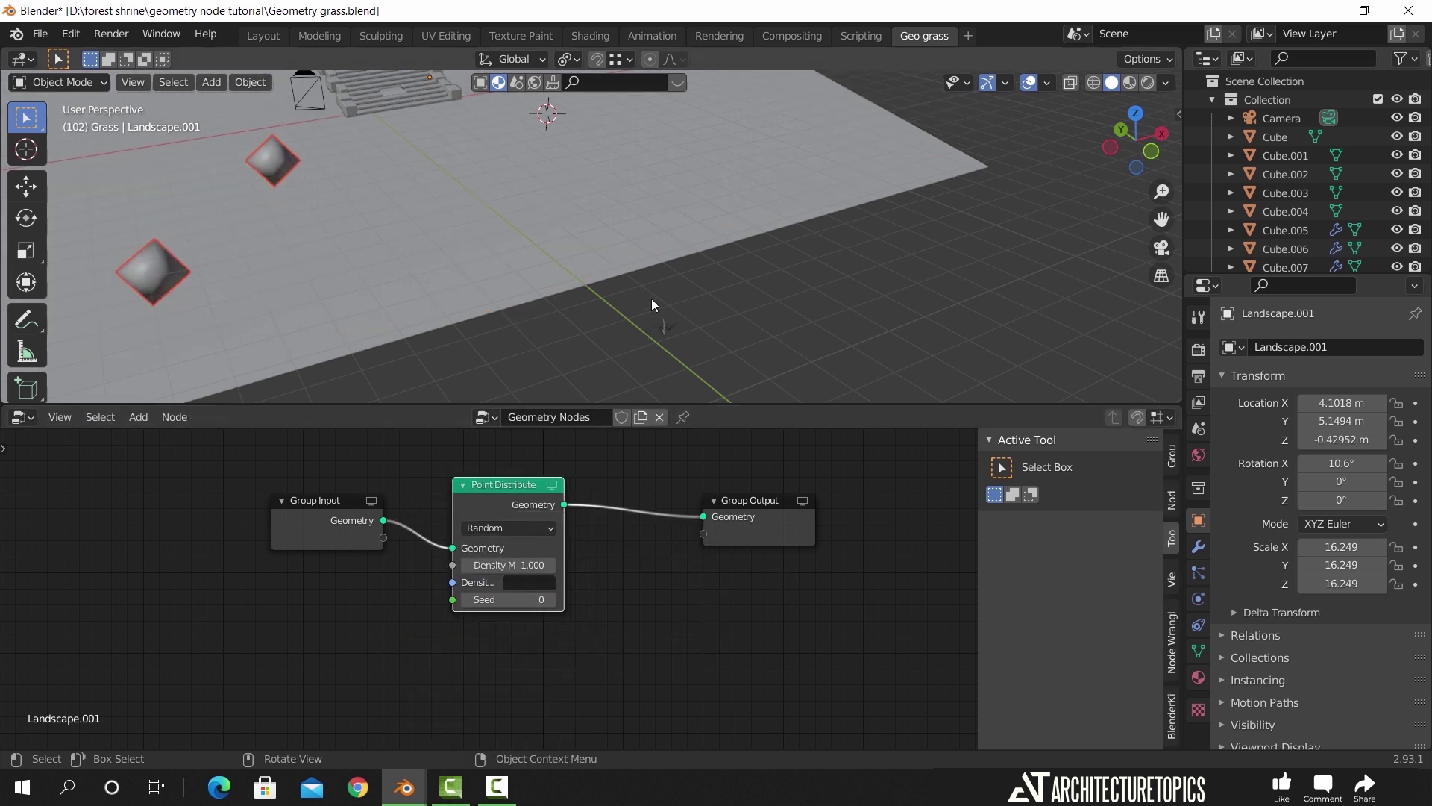
{"action": "scroll", "coordinate": [607, 320], "scroll_direction": "down", "scroll_amount": 4}
{"action": "mouse_move", "coordinate": [643, 261]}
{"action": "middle_mouse_down", "text": "shift"}
{"action": "mouse_move", "coordinate": [656, 316]}
{"action": "mouse_move", "coordinate": [584, 280]}
{"action": "mouse_move", "coordinate": [656, 284]}
{"action": "middle_mouse_up", "text": "shift"}
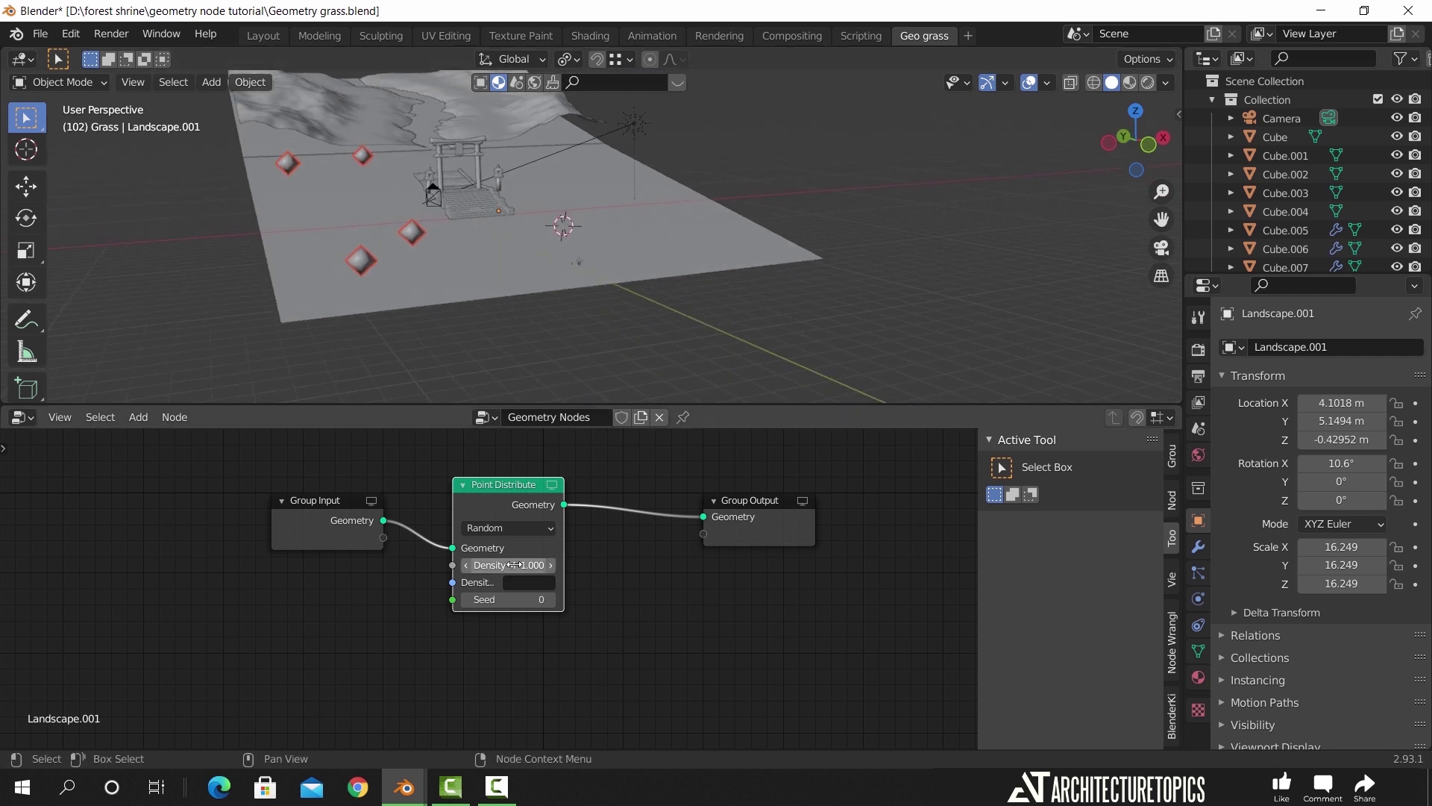
Set the Point Distribute node's maximum density to 12.1
{"action": "left_click_drag", "start_coordinate": [506, 566], "coordinate": [589, 566]}
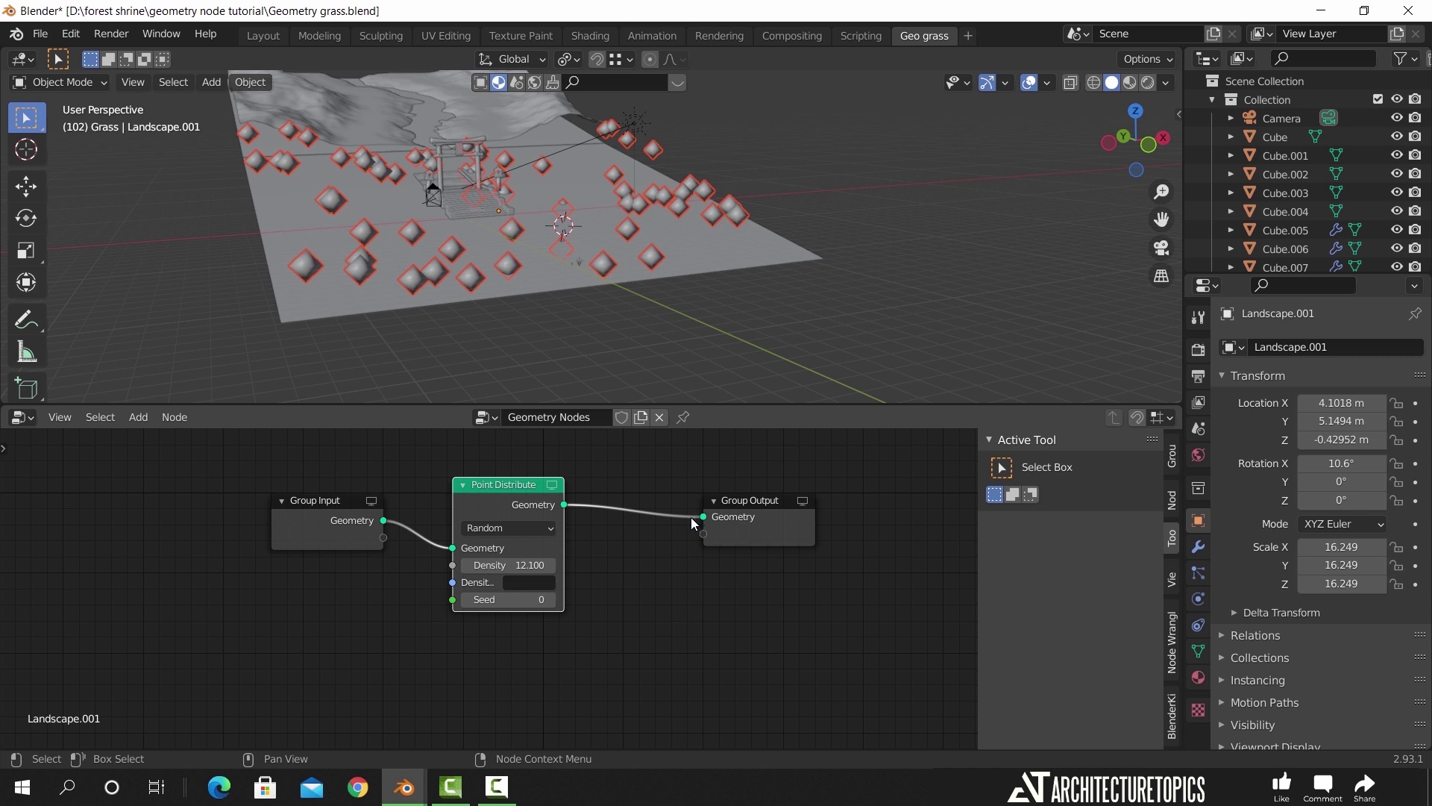
{"action": "middle_click_drag", "start_coordinate": [705, 311], "coordinate": [736, 321]}
{"action": "middle_click_drag", "start_coordinate": [674, 488], "coordinate": [656, 601]}
Make room before the Group Output and insert a Point Instance node between Point Distribute and Group Output
{"action": "left_click_drag", "start_coordinate": [737, 603], "coordinate": [823, 598]}
{"action": "key", "text": "shift+a"}
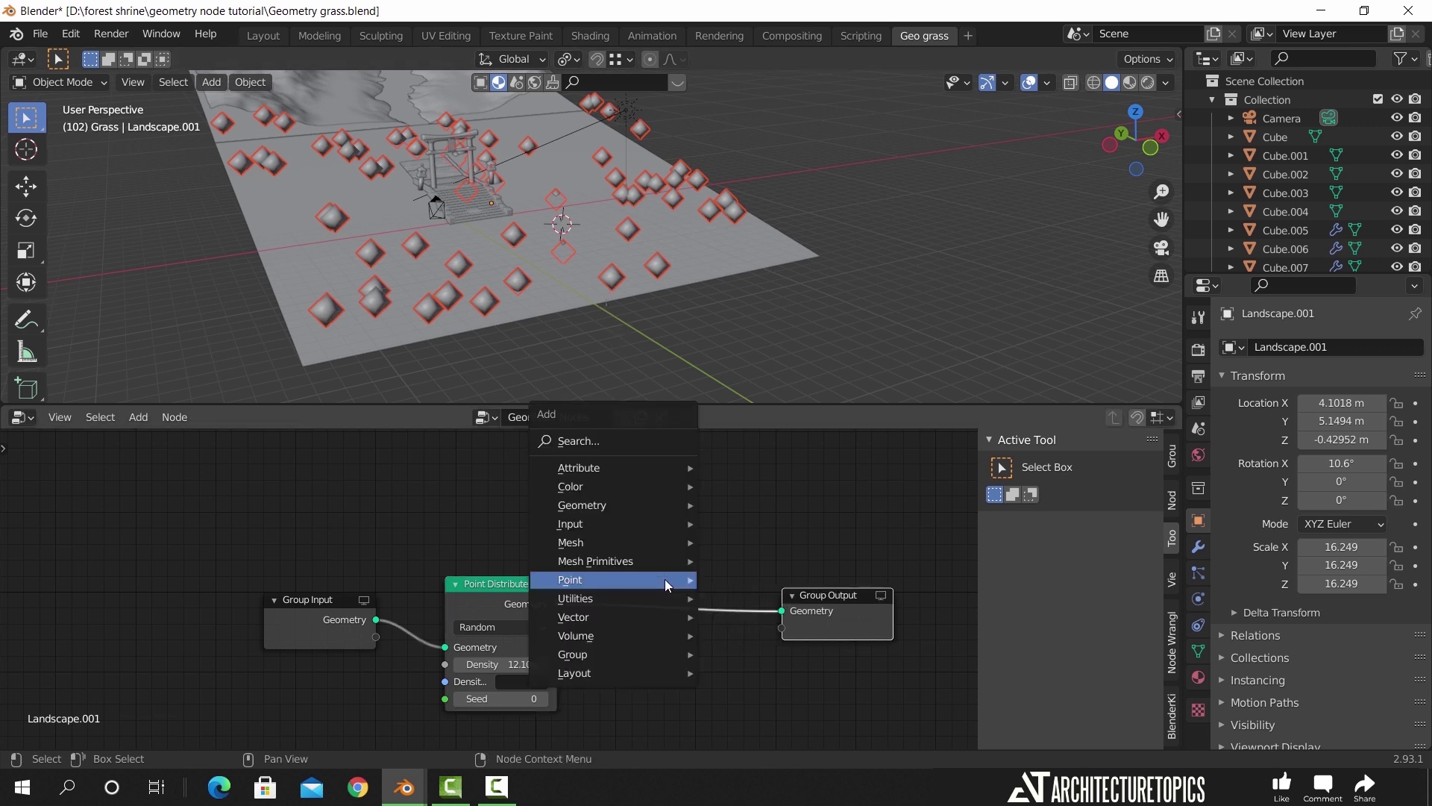
{"action": "mouse_move", "coordinate": [665, 579]}
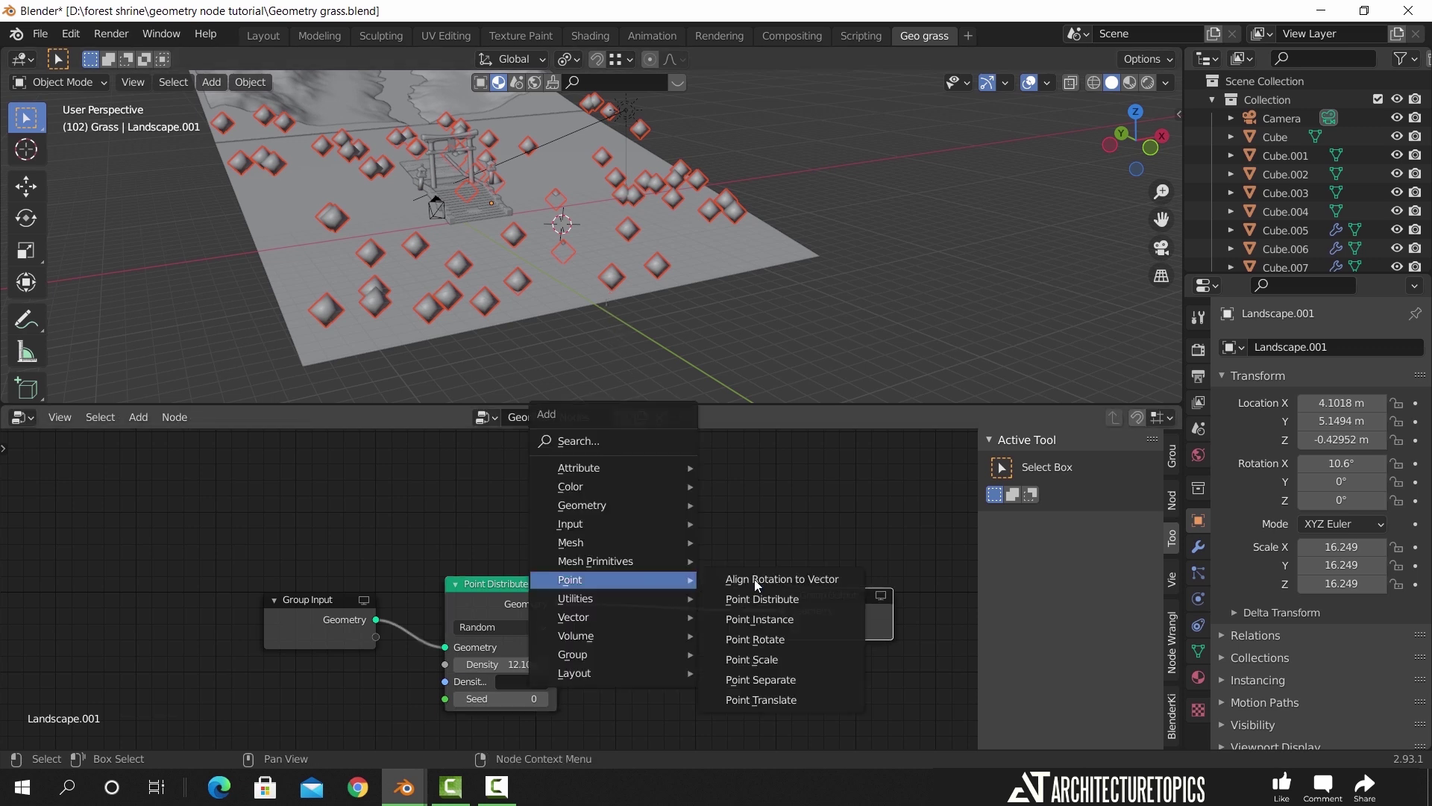
{"action": "left_click", "coordinate": [760, 619]}
{"action": "left_click", "coordinate": [644, 565]}
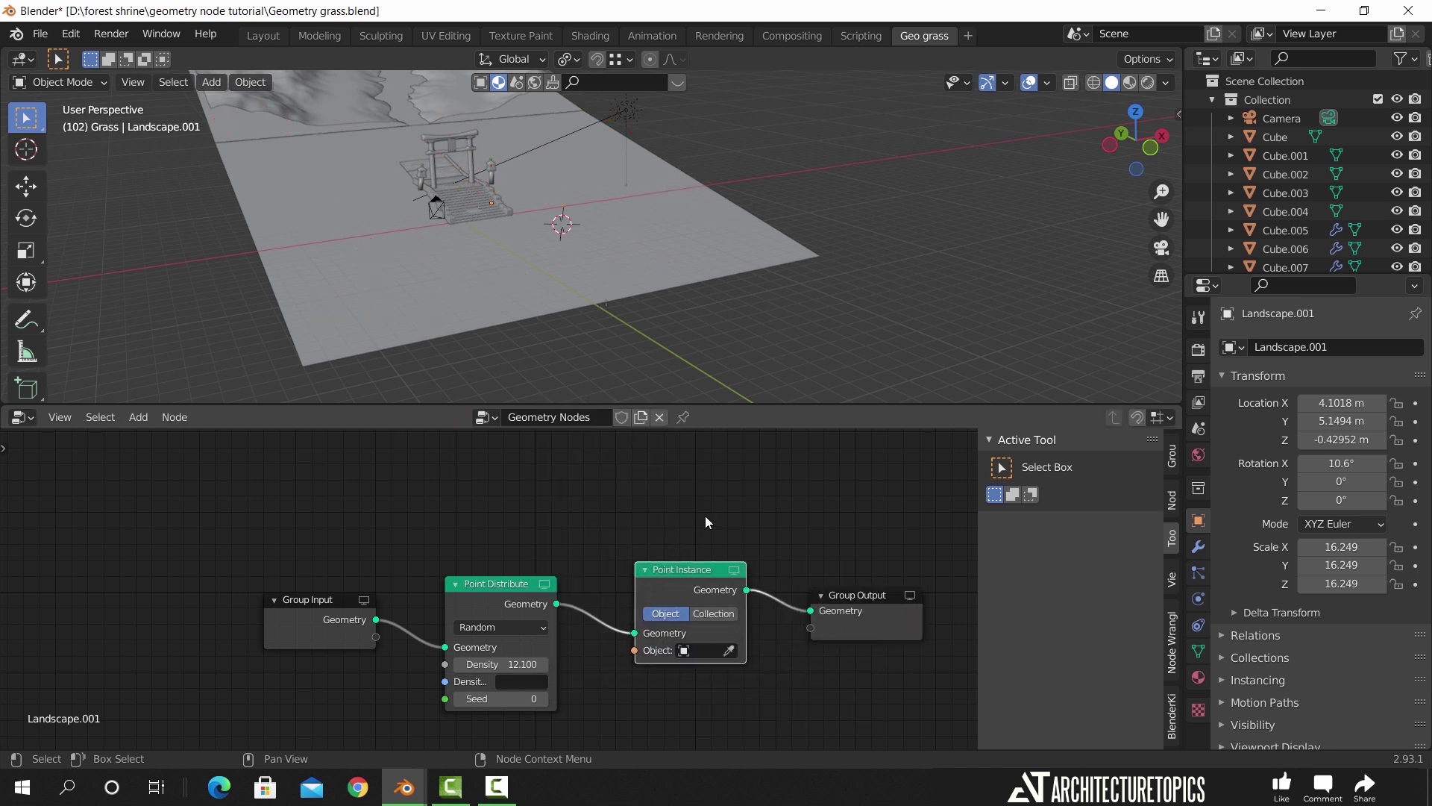
Set the Point Instance node's object to the Grass 1 clump by sampling it near the terrain's front edge
{"action": "scroll", "coordinate": [725, 364], "scroll_direction": "up", "scroll_amount": 3}
{"action": "middle_click_drag", "start_coordinate": [724, 366], "coordinate": [714, 311], "text": "shift"}
{"action": "scroll", "coordinate": [678, 321], "scroll_direction": "up", "scroll_amount": 1}
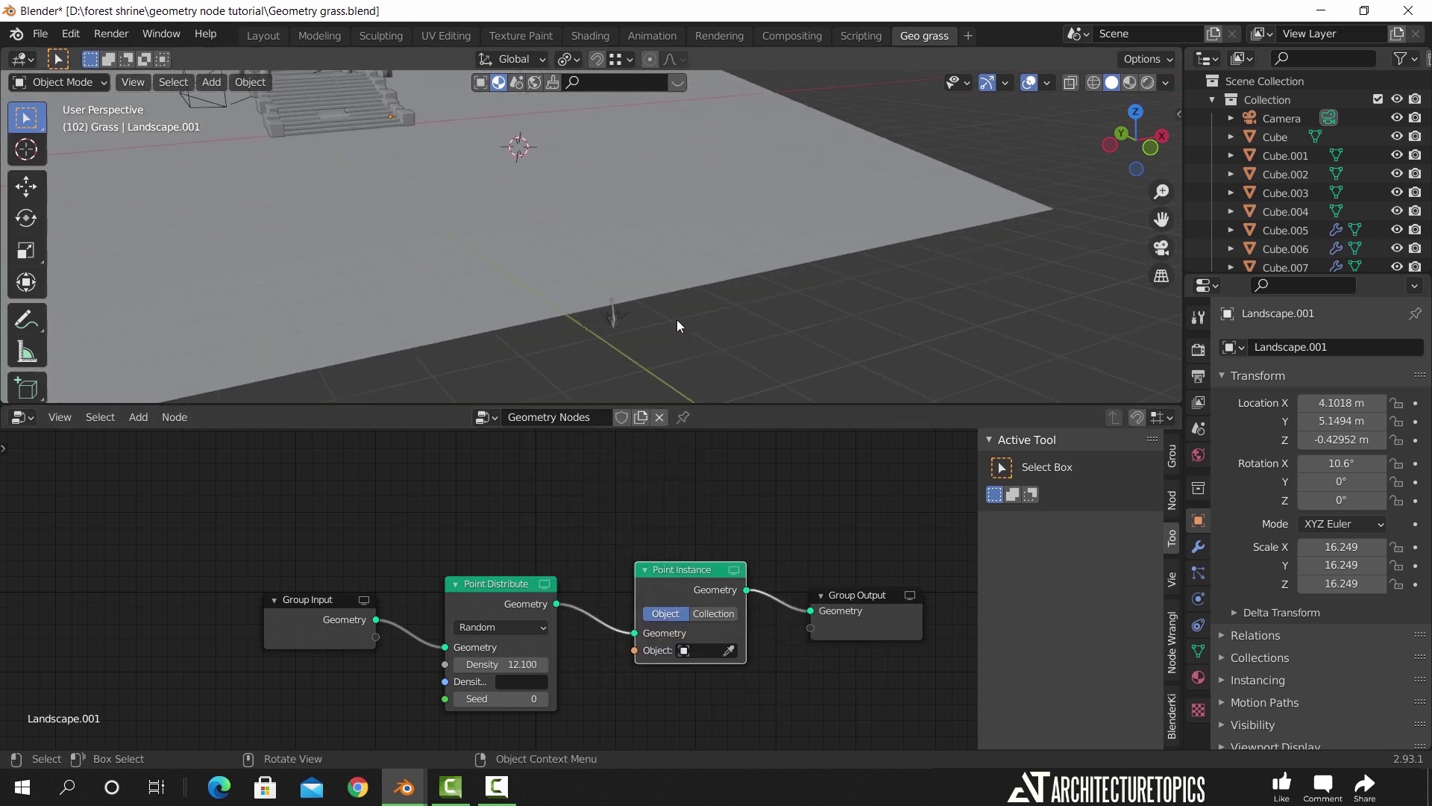
{"action": "left_click", "coordinate": [729, 650]}
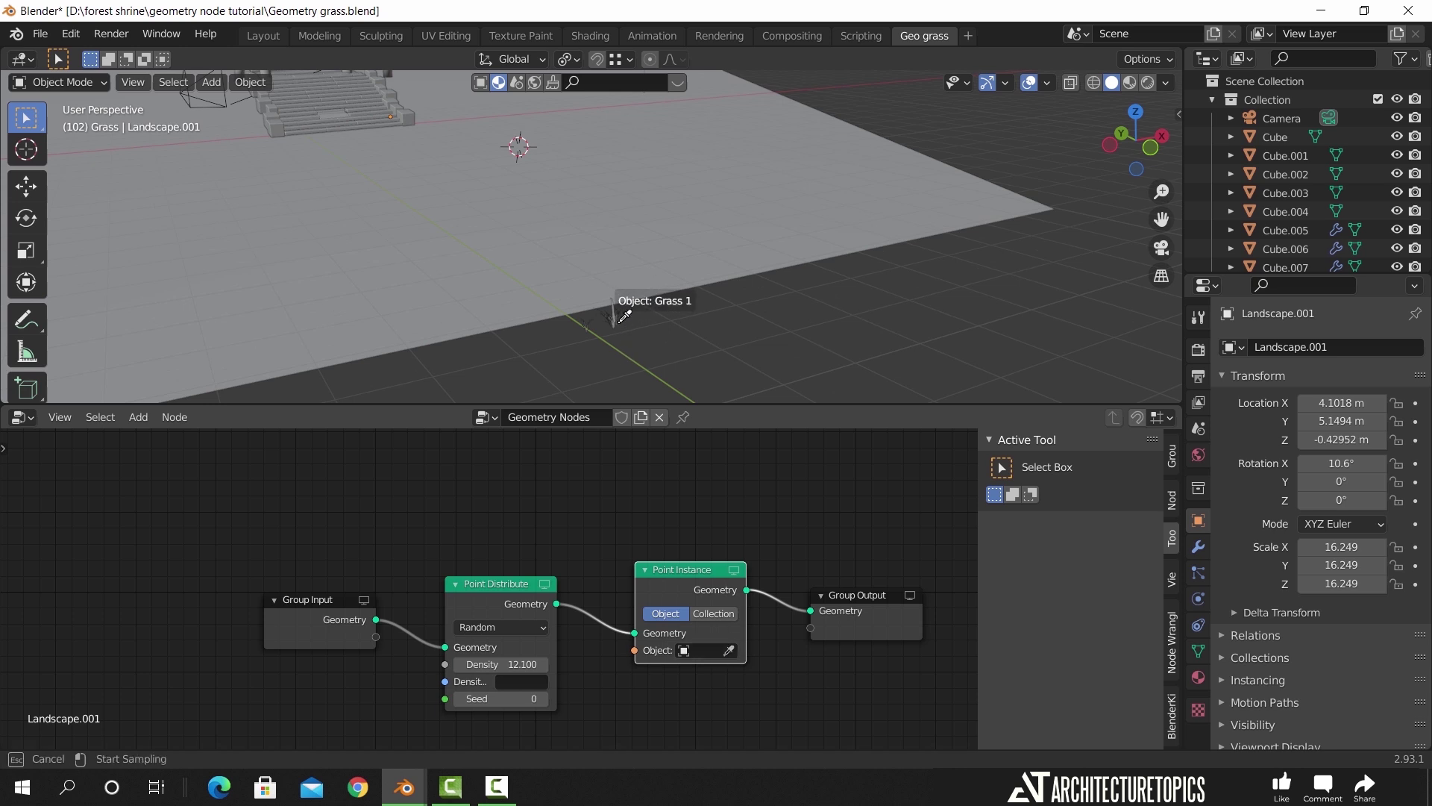
{"action": "left_click", "coordinate": [620, 323]}
{"action": "scroll", "coordinate": [697, 342], "scroll_direction": "down", "scroll_amount": 3}
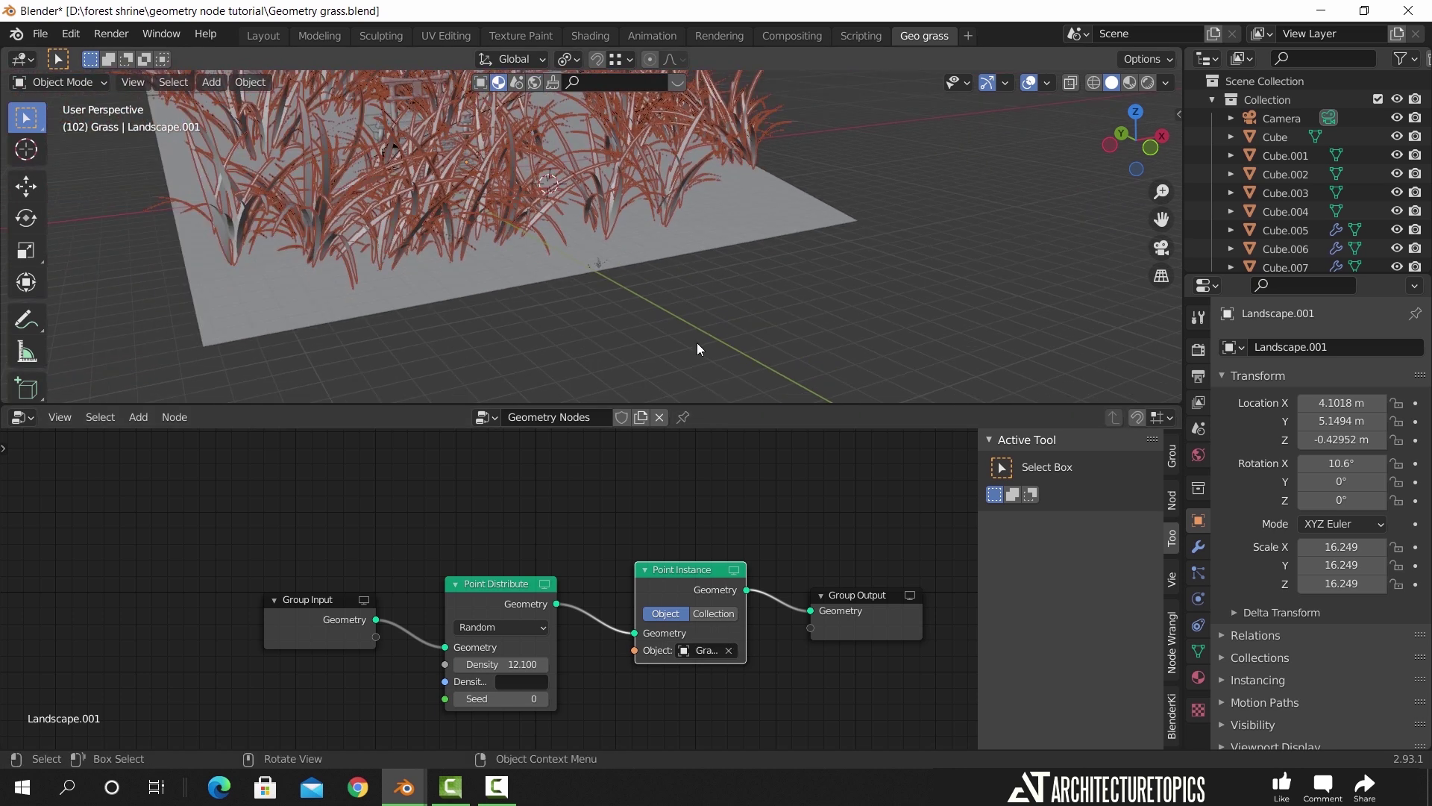
{"action": "middle_click_drag", "start_coordinate": [706, 252], "coordinate": [744, 337], "text": "shift"}
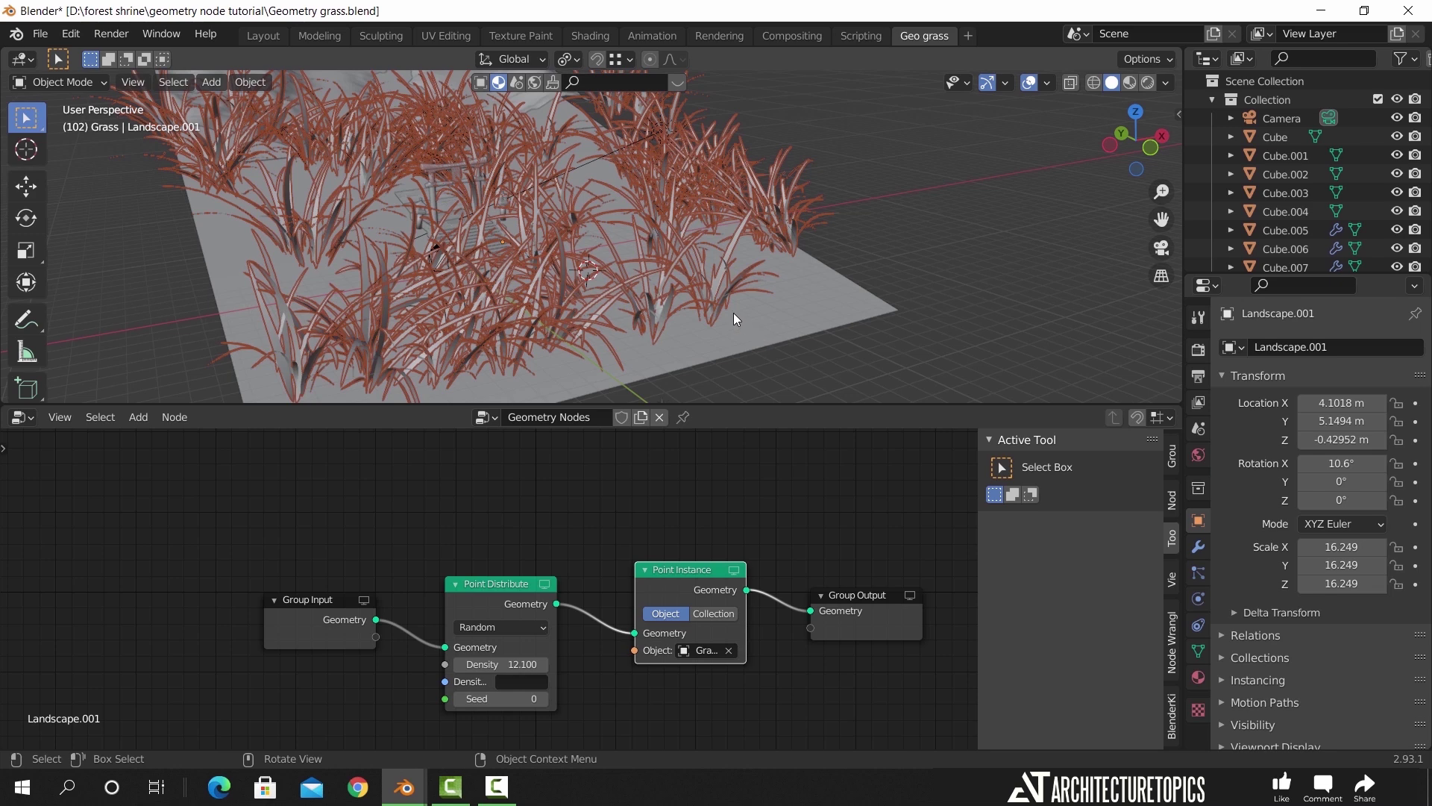
{"action": "middle_click_drag", "start_coordinate": [680, 293], "coordinate": [699, 316]}
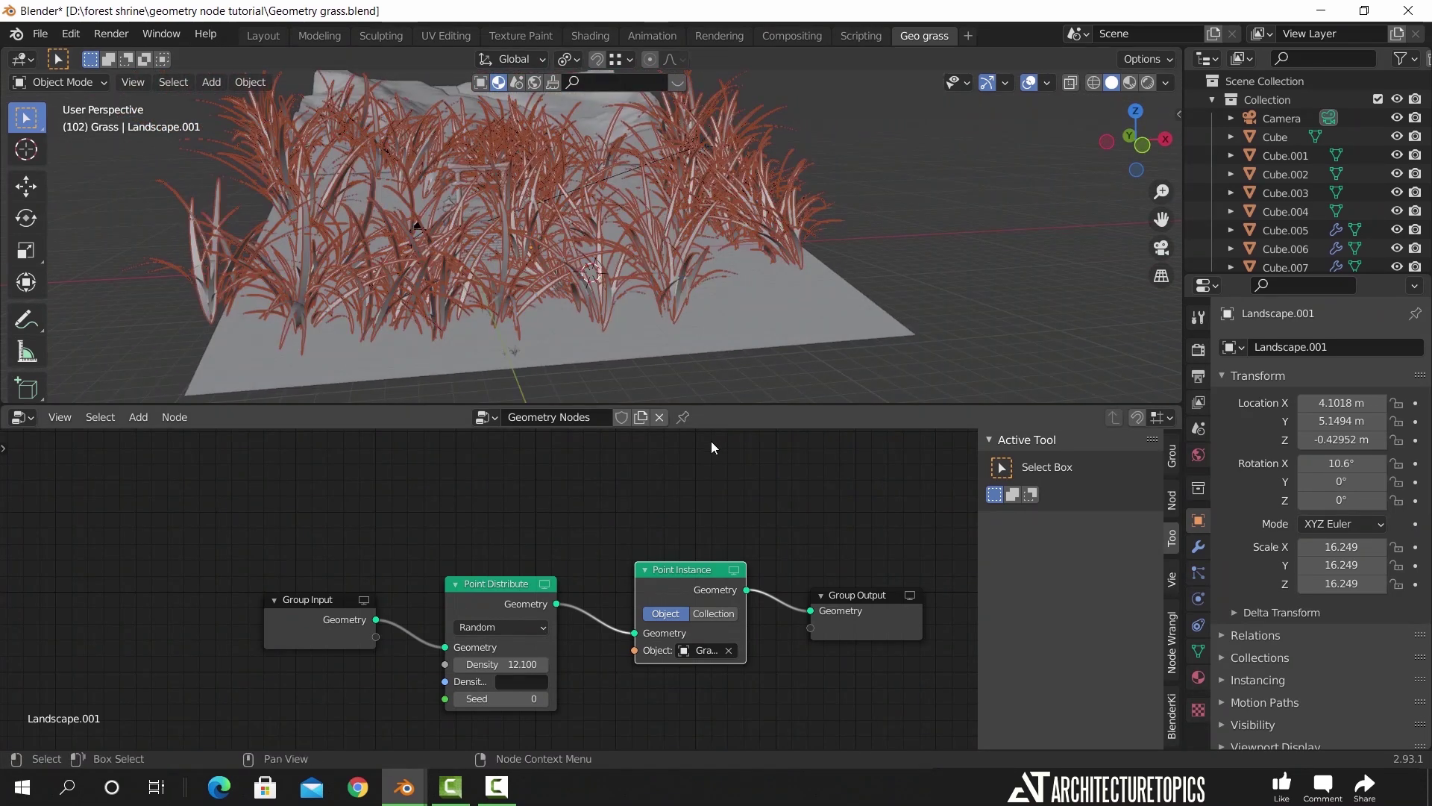
Space out the end nodes and insert an Attribute Randomize node between Point Distribute and Point Instance
{"action": "scroll", "coordinate": [732, 510], "scroll_direction": "down", "scroll_amount": 2}
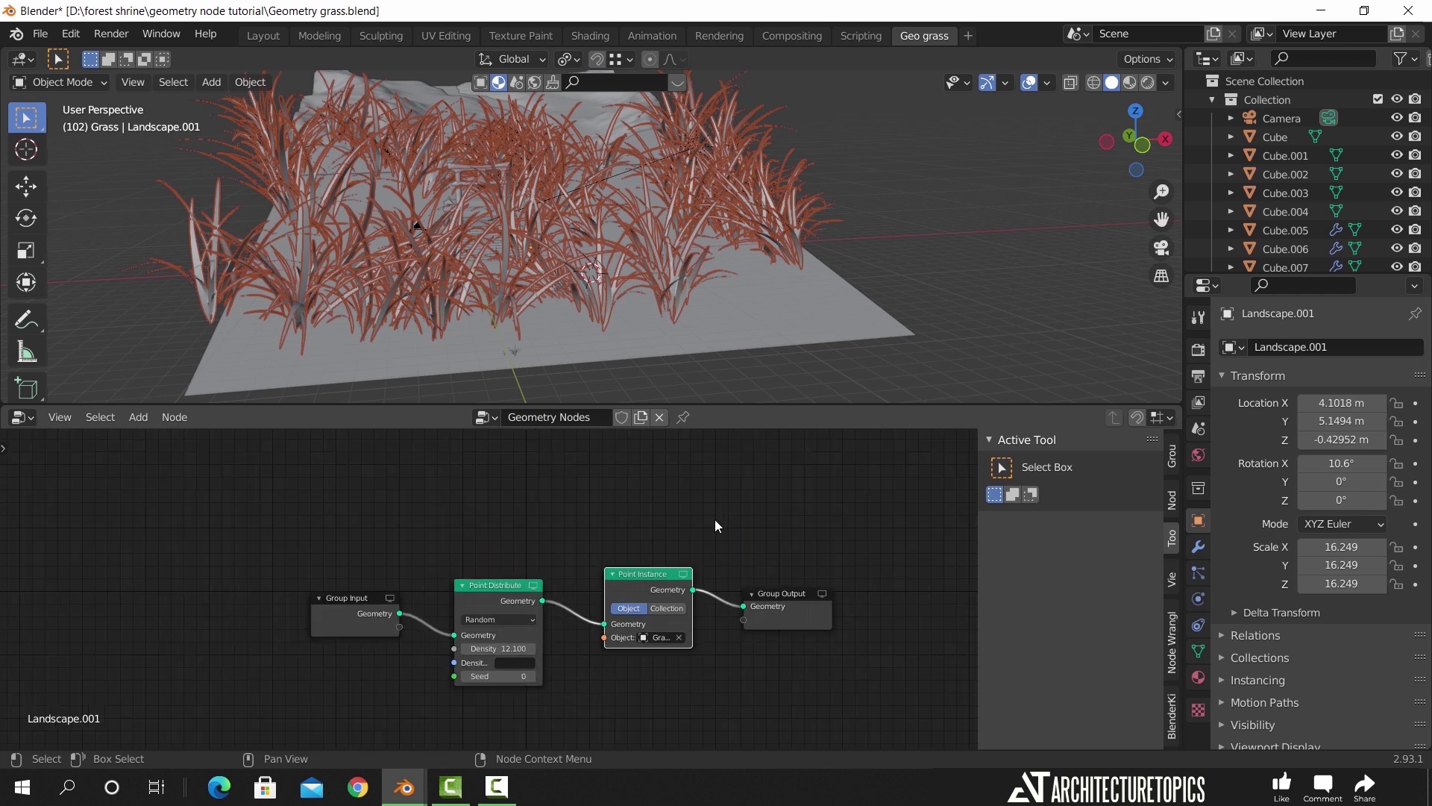
{"action": "left_click_drag", "start_coordinate": [797, 541], "coordinate": [646, 670]}
{"action": "left_click_drag", "start_coordinate": [646, 582], "coordinate": [751, 584]}
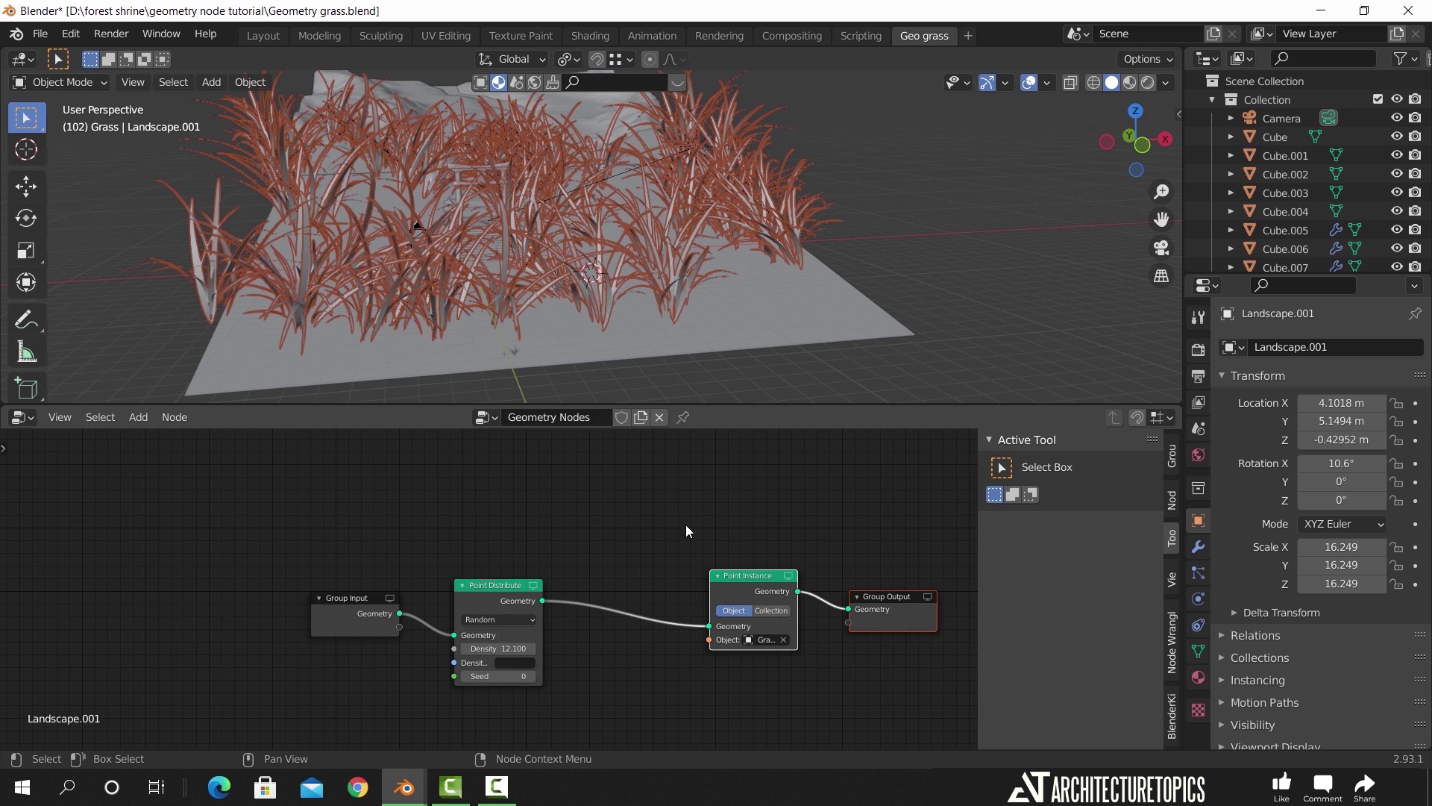
{"action": "key", "text": "shift+a"}
{"action": "mouse_move", "coordinate": [635, 541]}
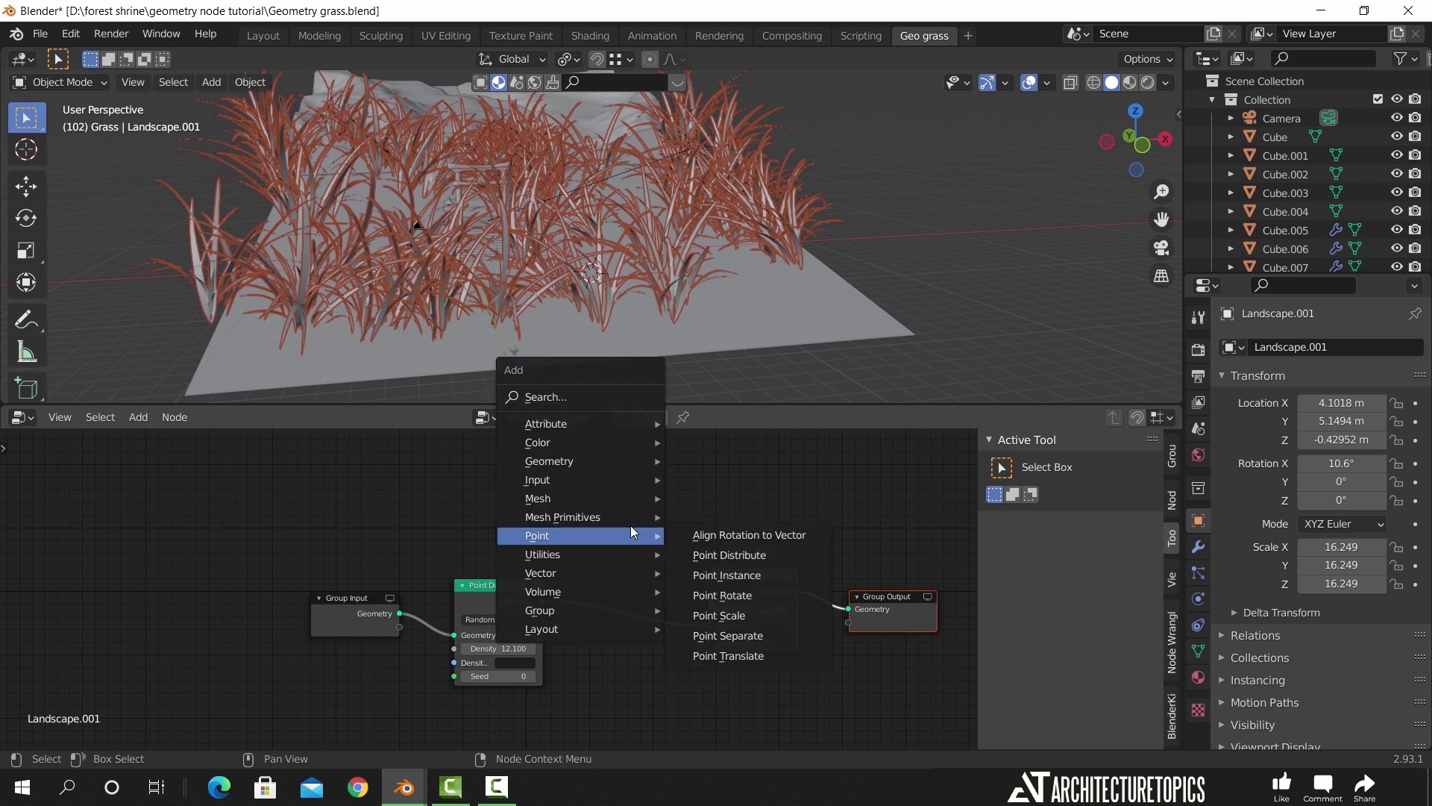
{"action": "mouse_move", "coordinate": [608, 431]}
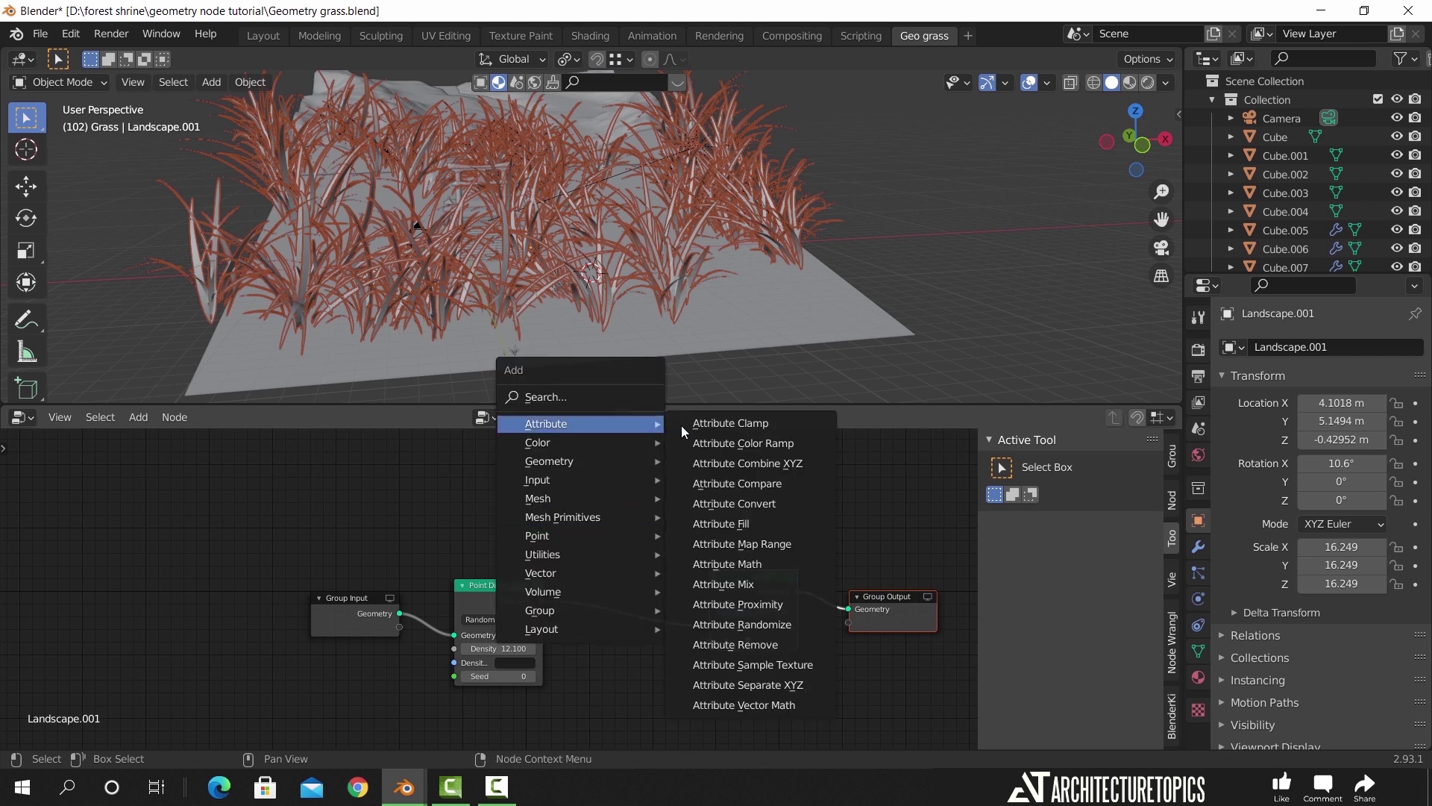
{"action": "left_click", "coordinate": [731, 627]}
{"action": "left_click", "coordinate": [587, 560]}
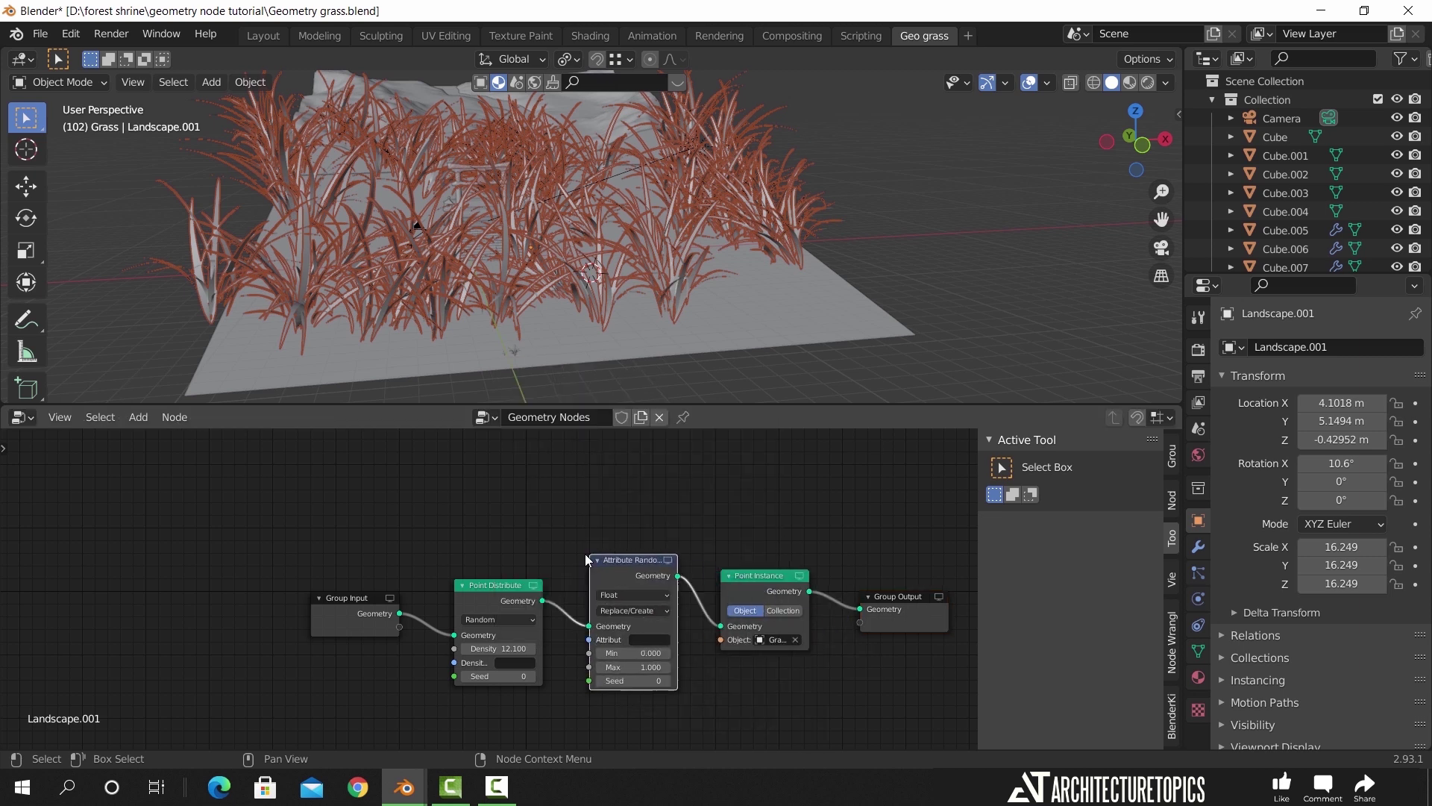
Set the Attribute Randomize node's attribute to "scale"
{"action": "middle_click_drag", "start_coordinate": [706, 522], "coordinate": [701, 473]}
{"action": "scroll", "coordinate": [753, 503], "scroll_direction": "up", "scroll_amount": 7}
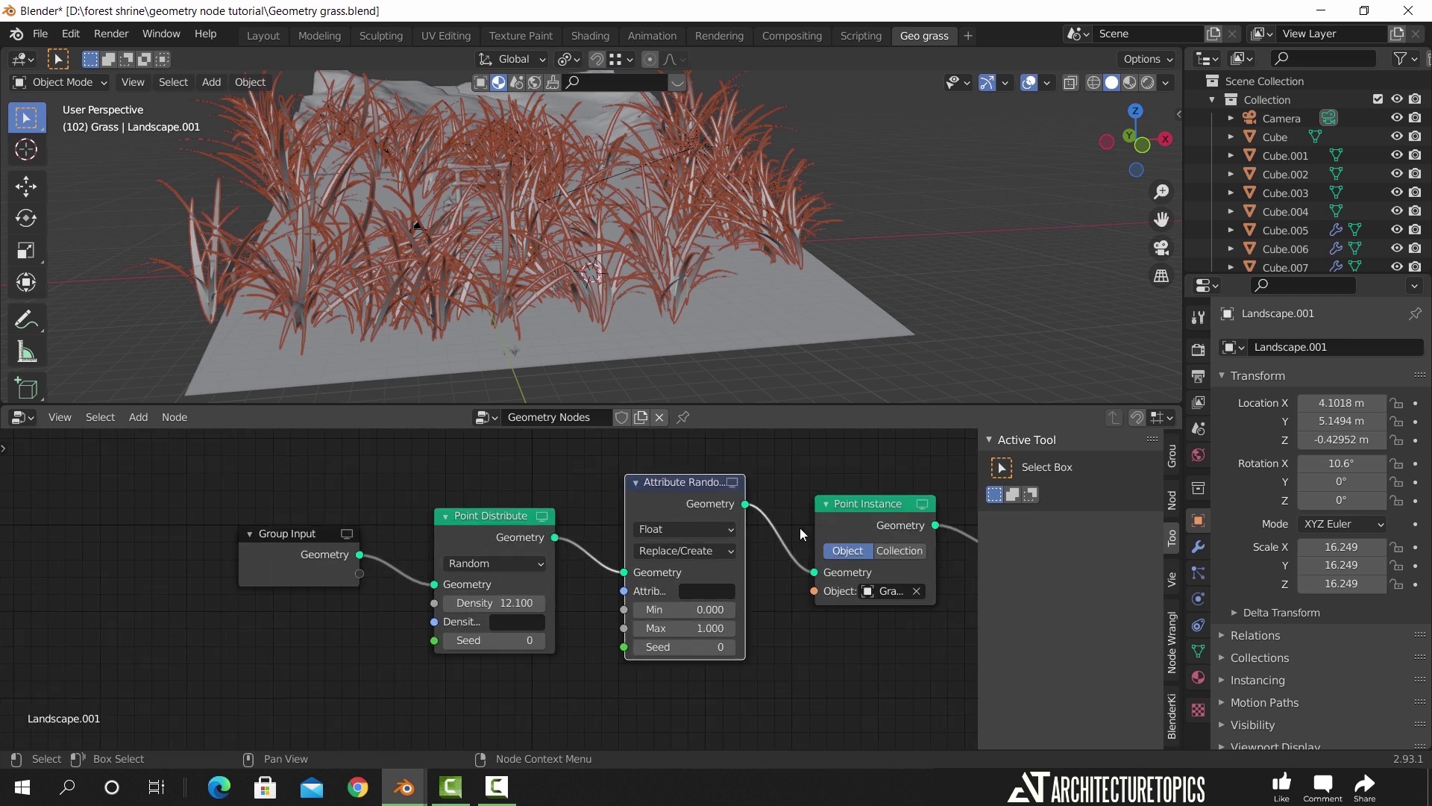
{"action": "left_click", "coordinate": [786, 594]}
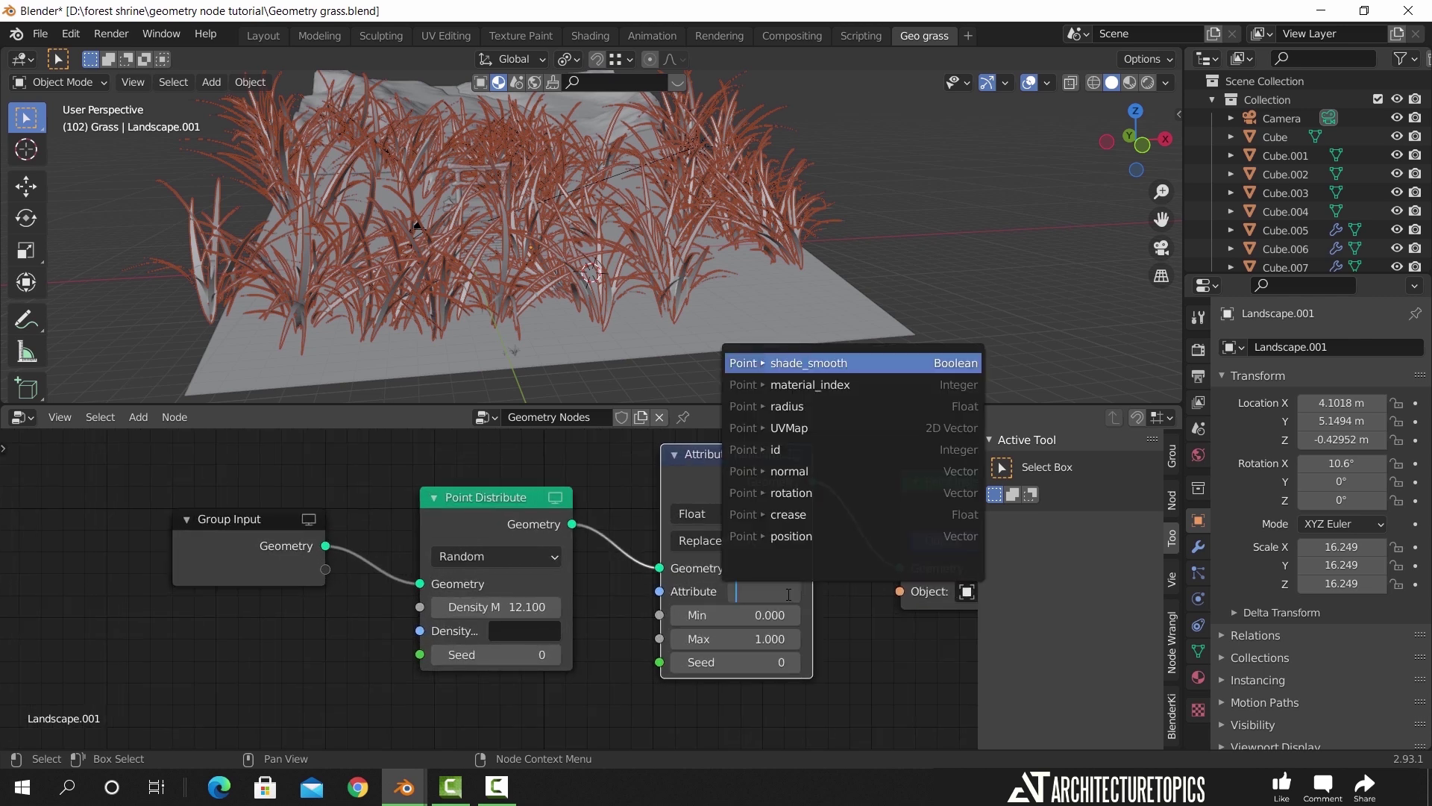
{"action": "type", "text": "scal"}
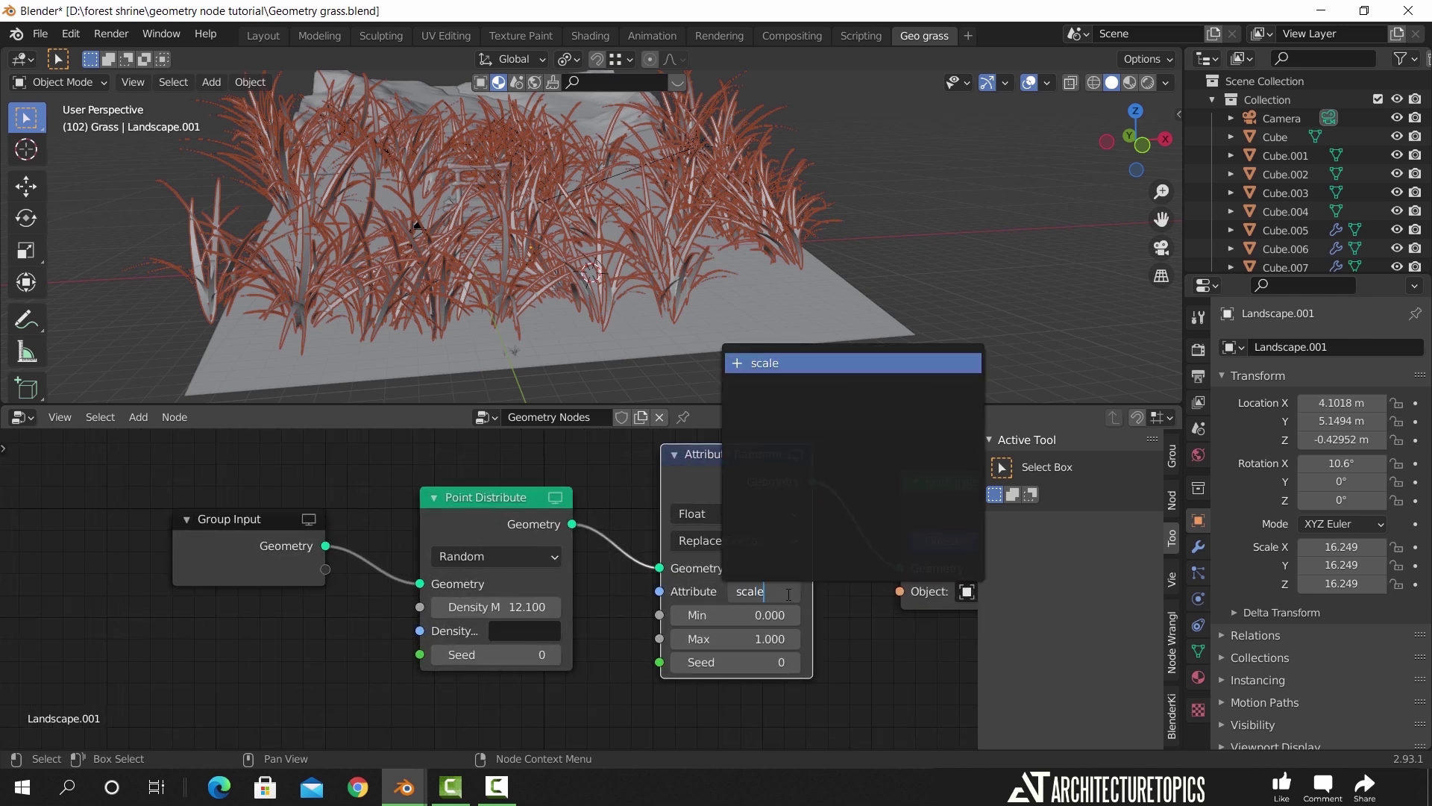
{"action": "type", "text": "e"}
{"action": "key", "text": "Return"}
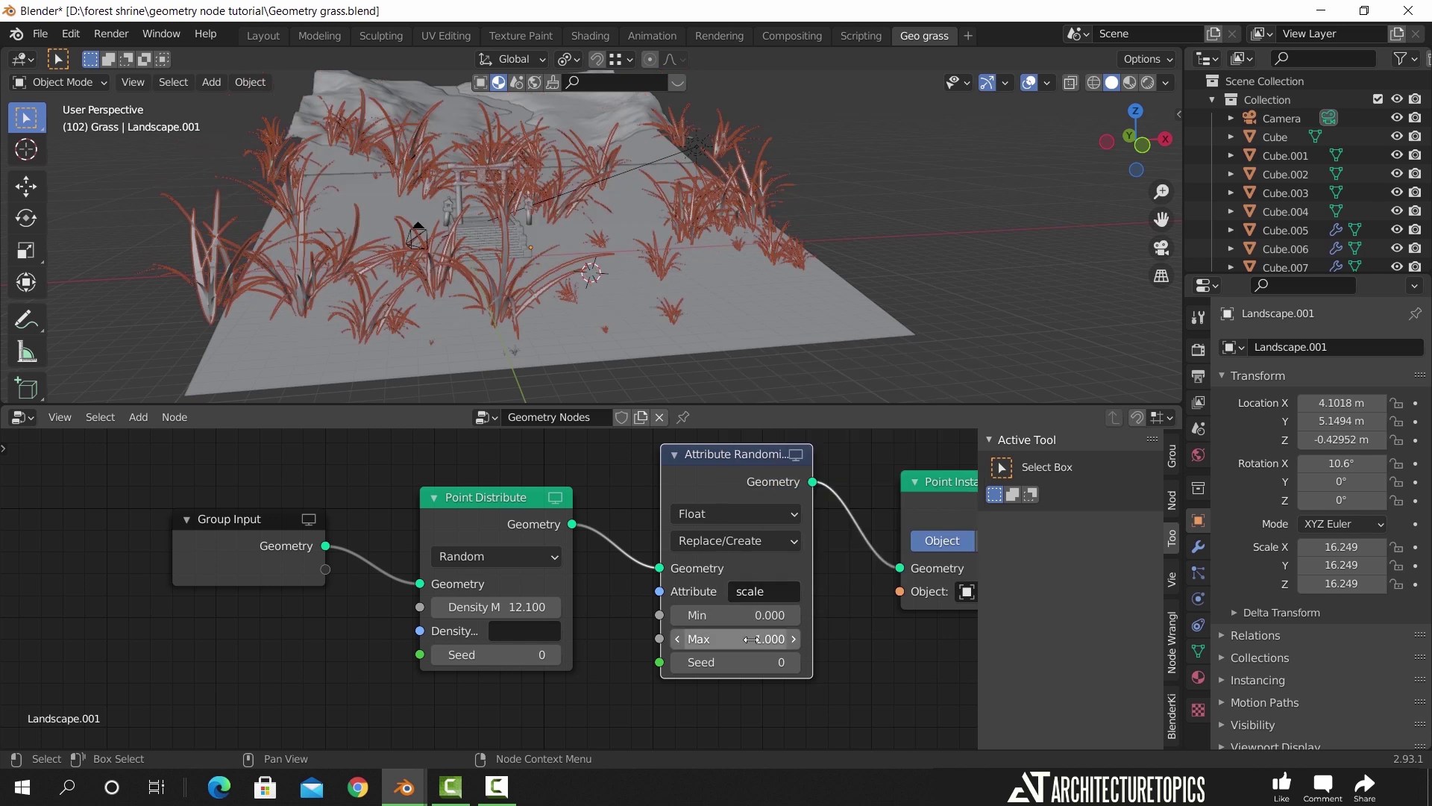
Set the random scale range to a minimum of 0.02 and a maximum of 0.2, keeping the front landscape selected
{"action": "left_click", "coordinate": [764, 617]}
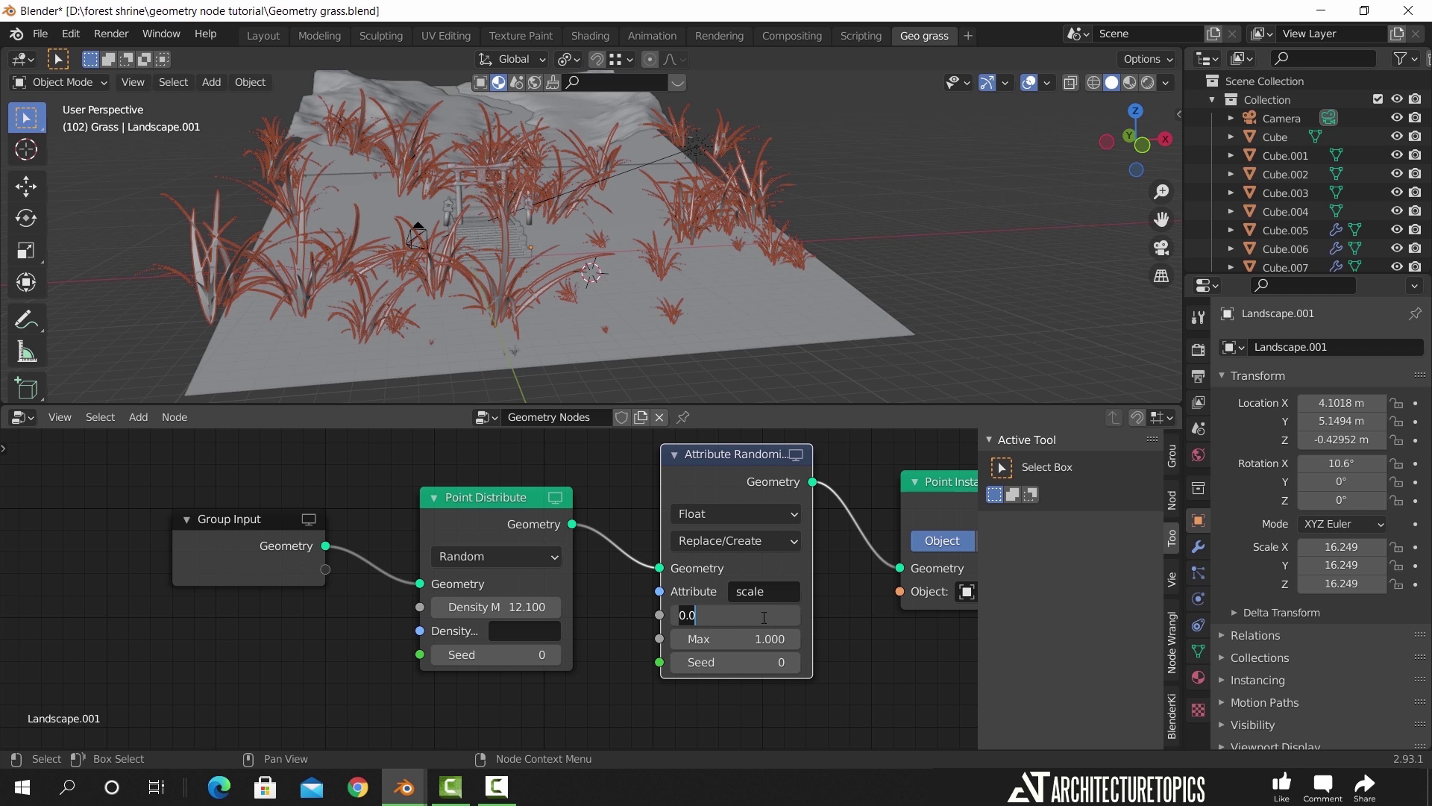
{"action": "key", "text": "Return"}
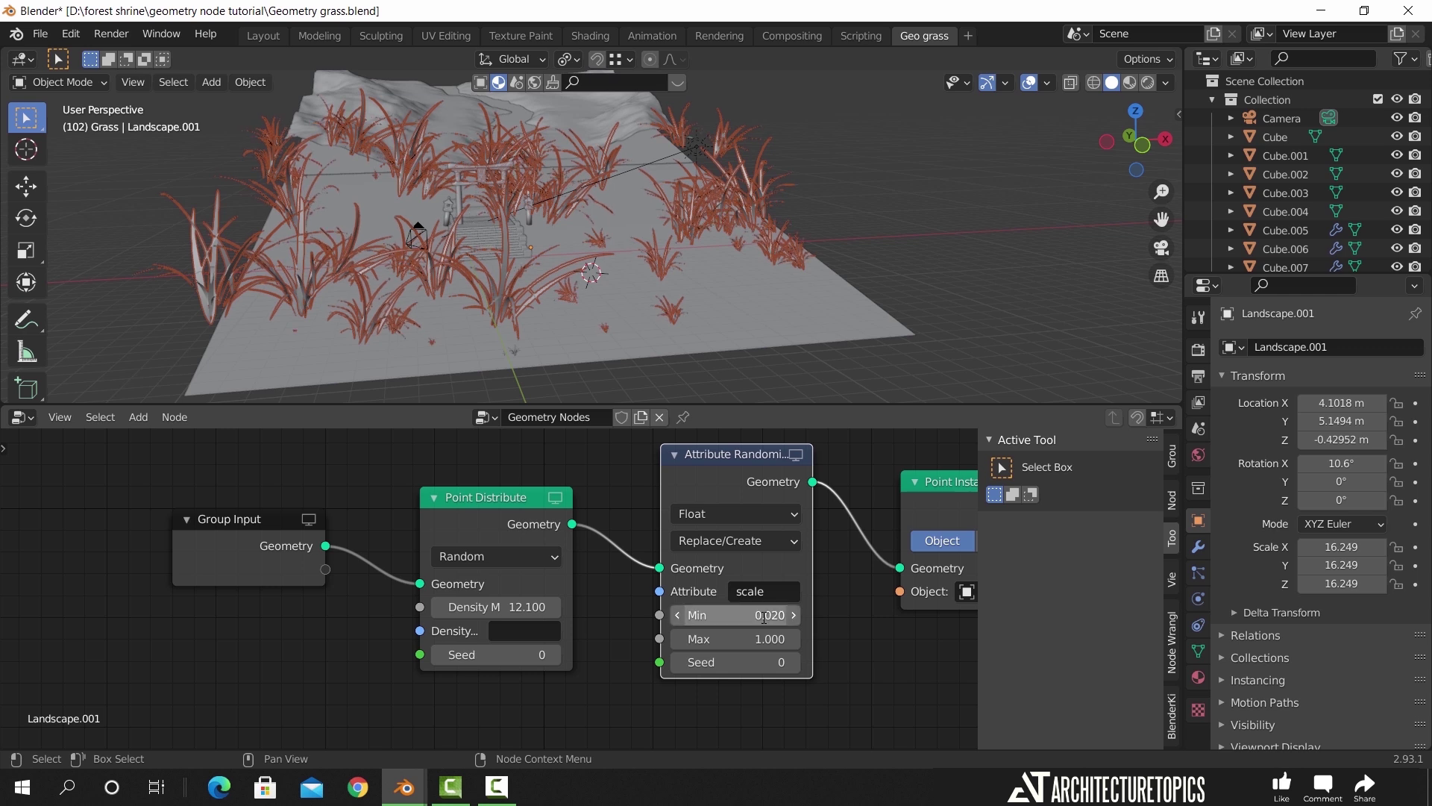
{"action": "left_click", "coordinate": [764, 638]}
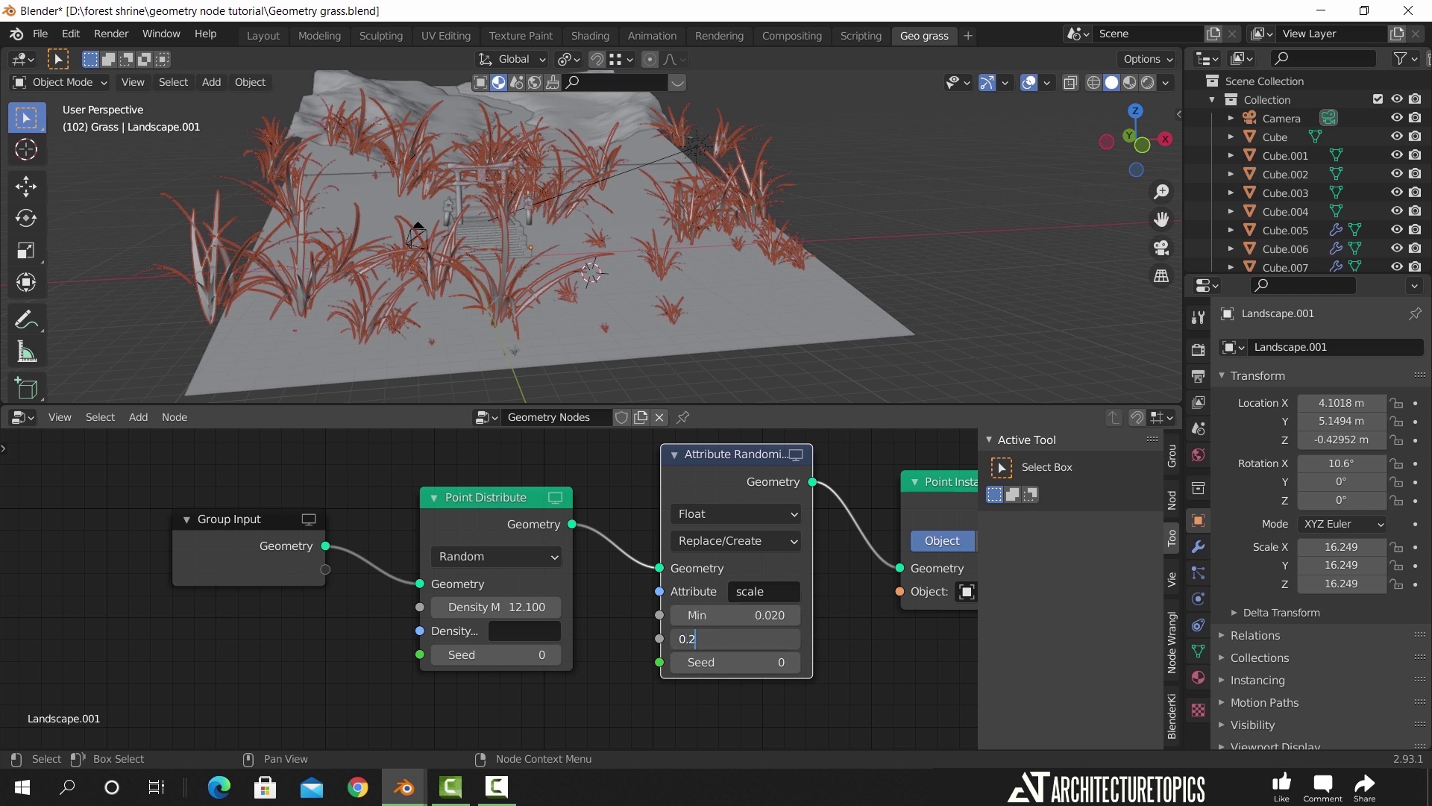
{"action": "type", "text": "0.2"}
{"action": "key", "text": "Return"}
{"action": "middle_click_drag", "start_coordinate": [632, 291], "coordinate": [639, 335]}
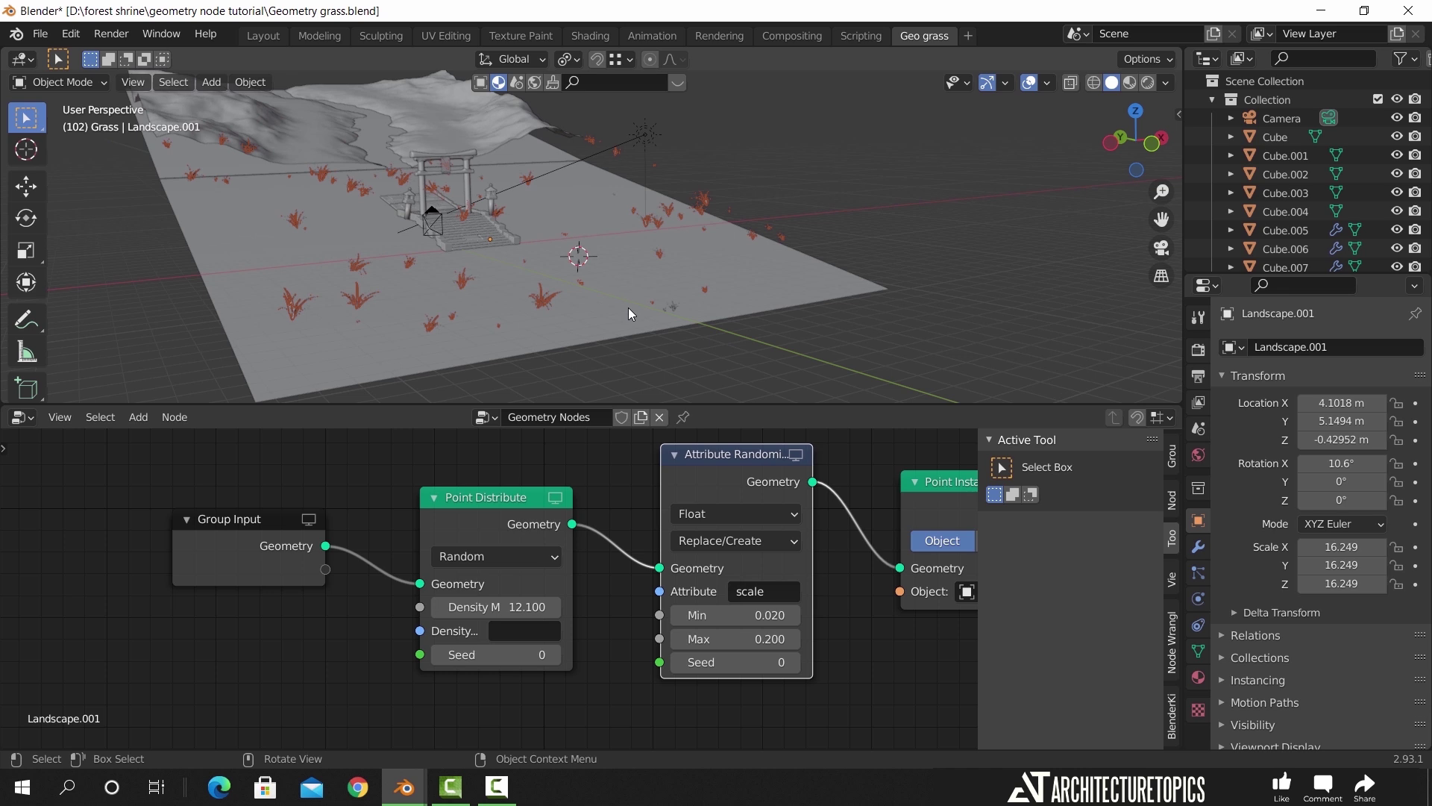
{"action": "left_click", "coordinate": [508, 120]}
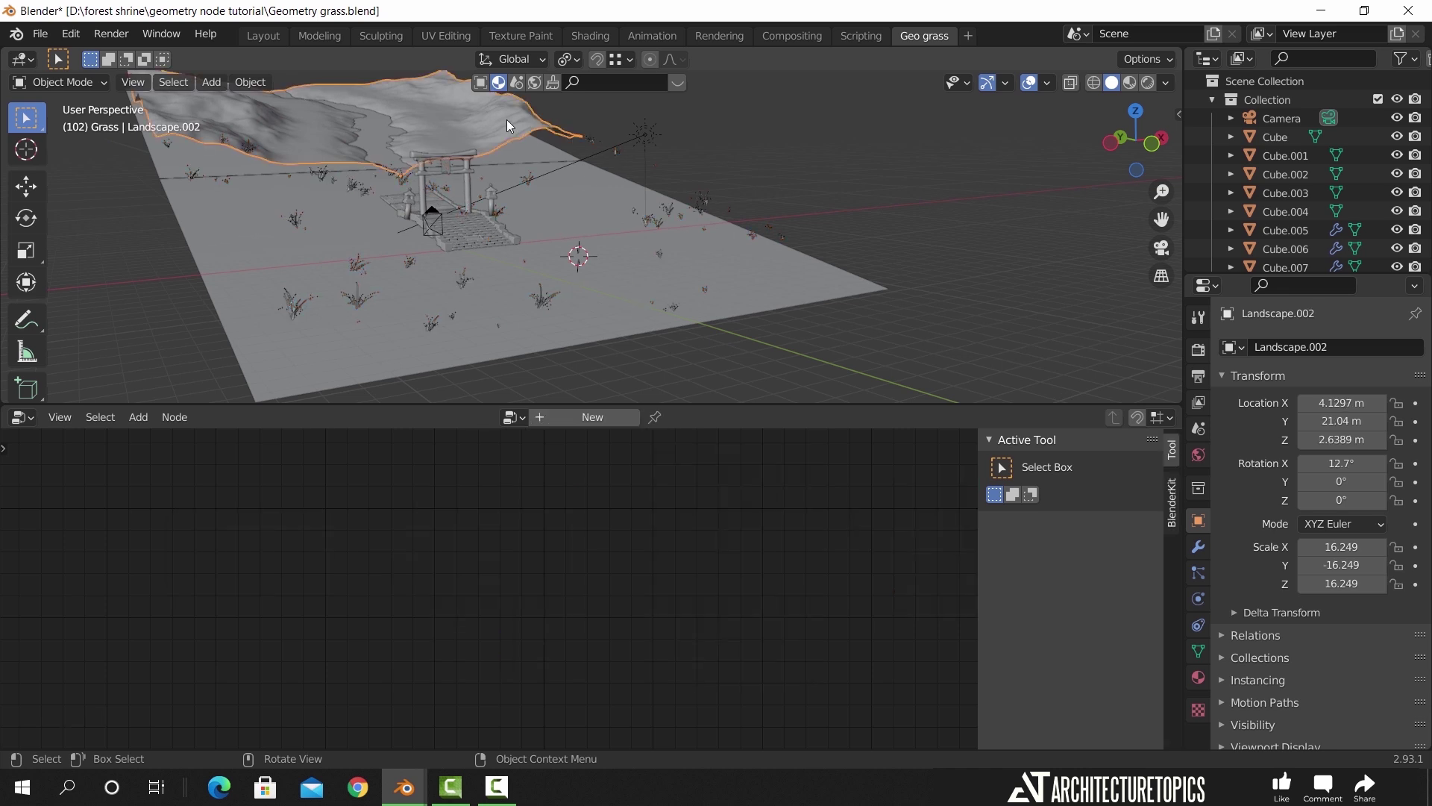
{"action": "left_click", "coordinate": [651, 217]}
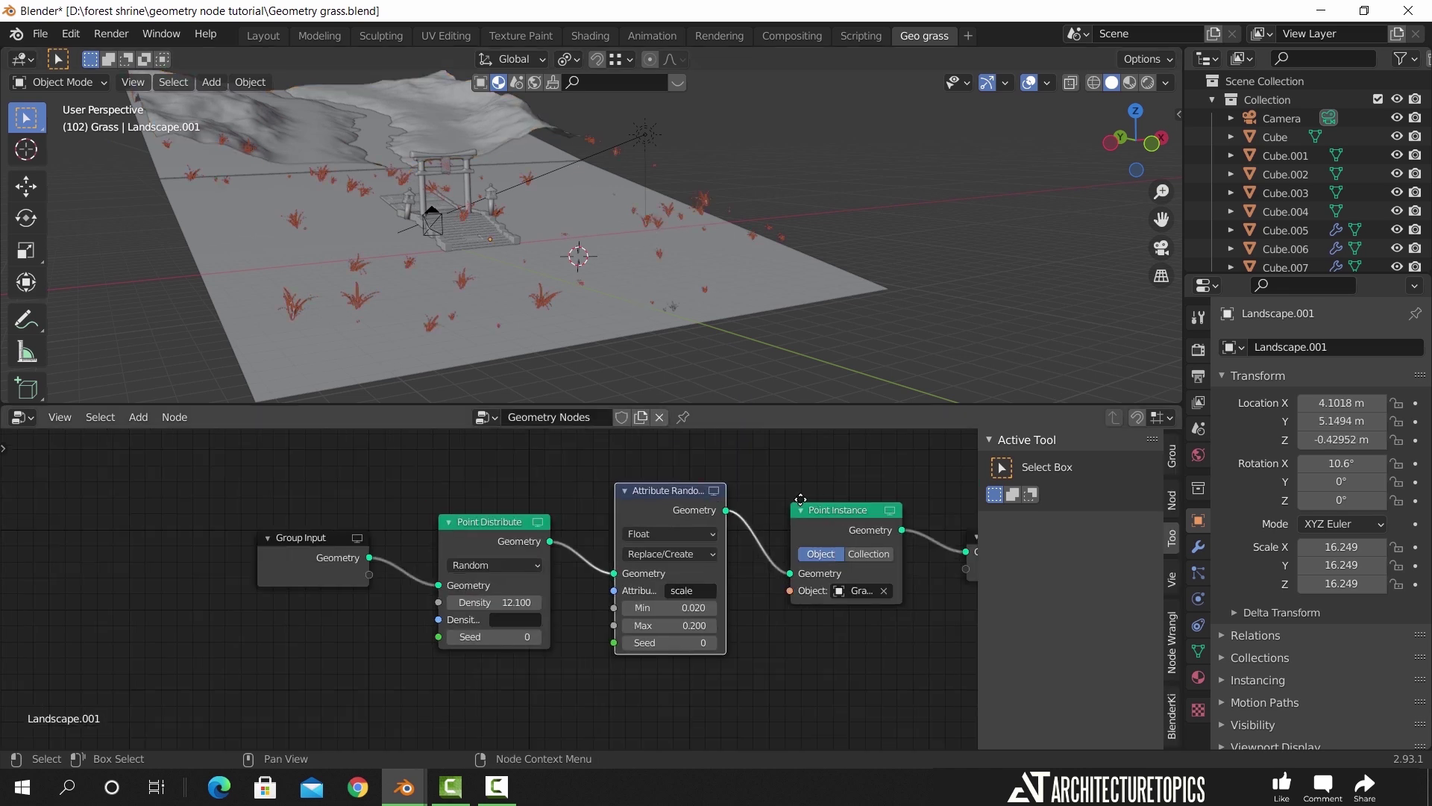
Add a Join Geometry node above the node chain and connect its output to the Group Output
{"action": "middle_click_drag", "start_coordinate": [801, 500], "coordinate": [662, 619]}
{"action": "scroll", "coordinate": [675, 579], "scroll_direction": "down", "scroll_amount": 3}
{"action": "key", "text": "shift+a"}
{"action": "mouse_move", "coordinate": [680, 568]}
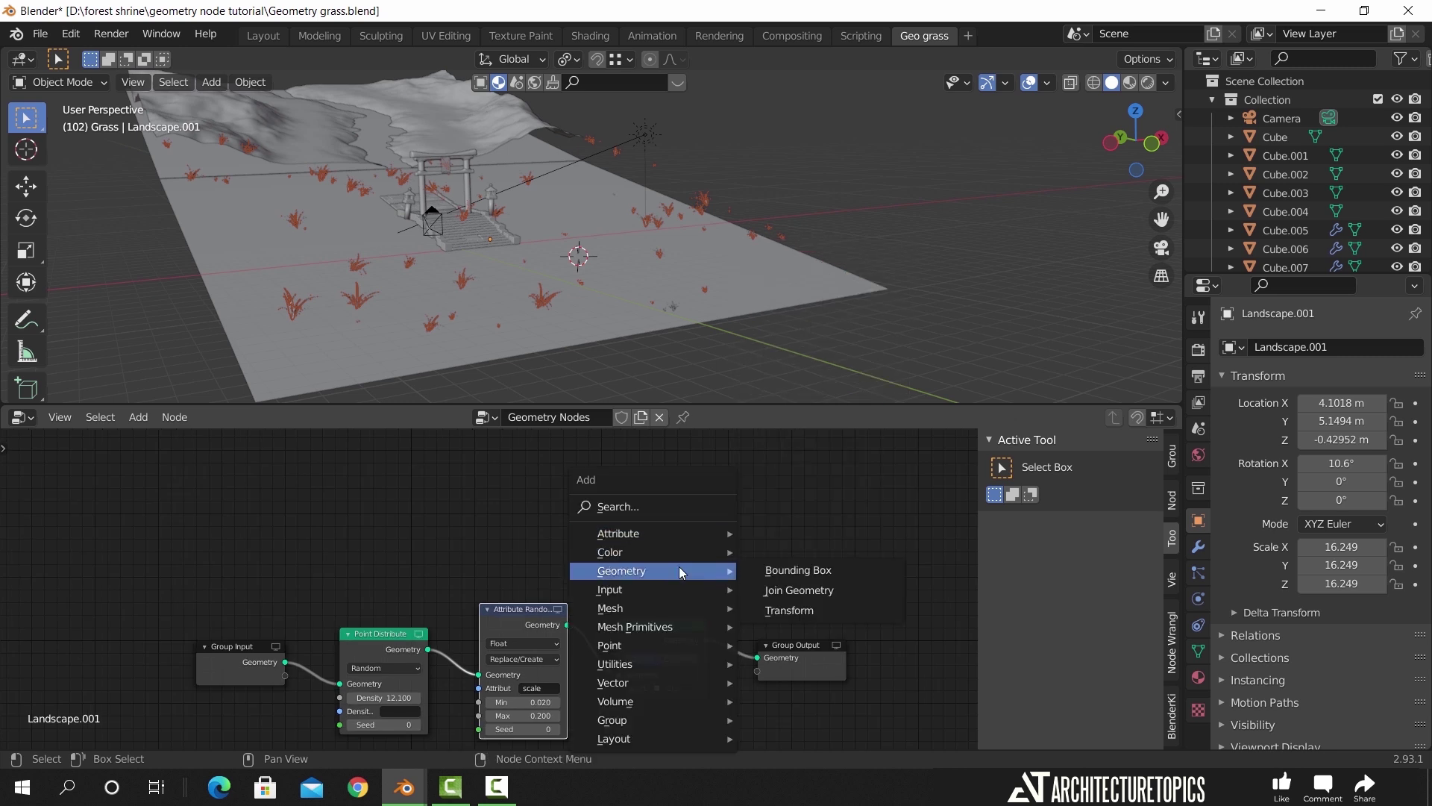
{"action": "left_click", "coordinate": [774, 587]}
{"action": "left_click", "coordinate": [587, 532]}
{"action": "middle_click_drag", "start_coordinate": [744, 516], "coordinate": [791, 443]}
{"action": "scroll", "coordinate": [808, 522], "scroll_direction": "up", "scroll_amount": 2}
{"action": "middle_click_drag", "start_coordinate": [811, 527], "coordinate": [653, 540]}
{"action": "left_click_drag", "start_coordinate": [748, 583], "coordinate": [828, 507]}
{"action": "left_click_drag", "start_coordinate": [581, 471], "coordinate": [780, 520]}
{"action": "middle_click_drag", "start_coordinate": [693, 541], "coordinate": [807, 550]}
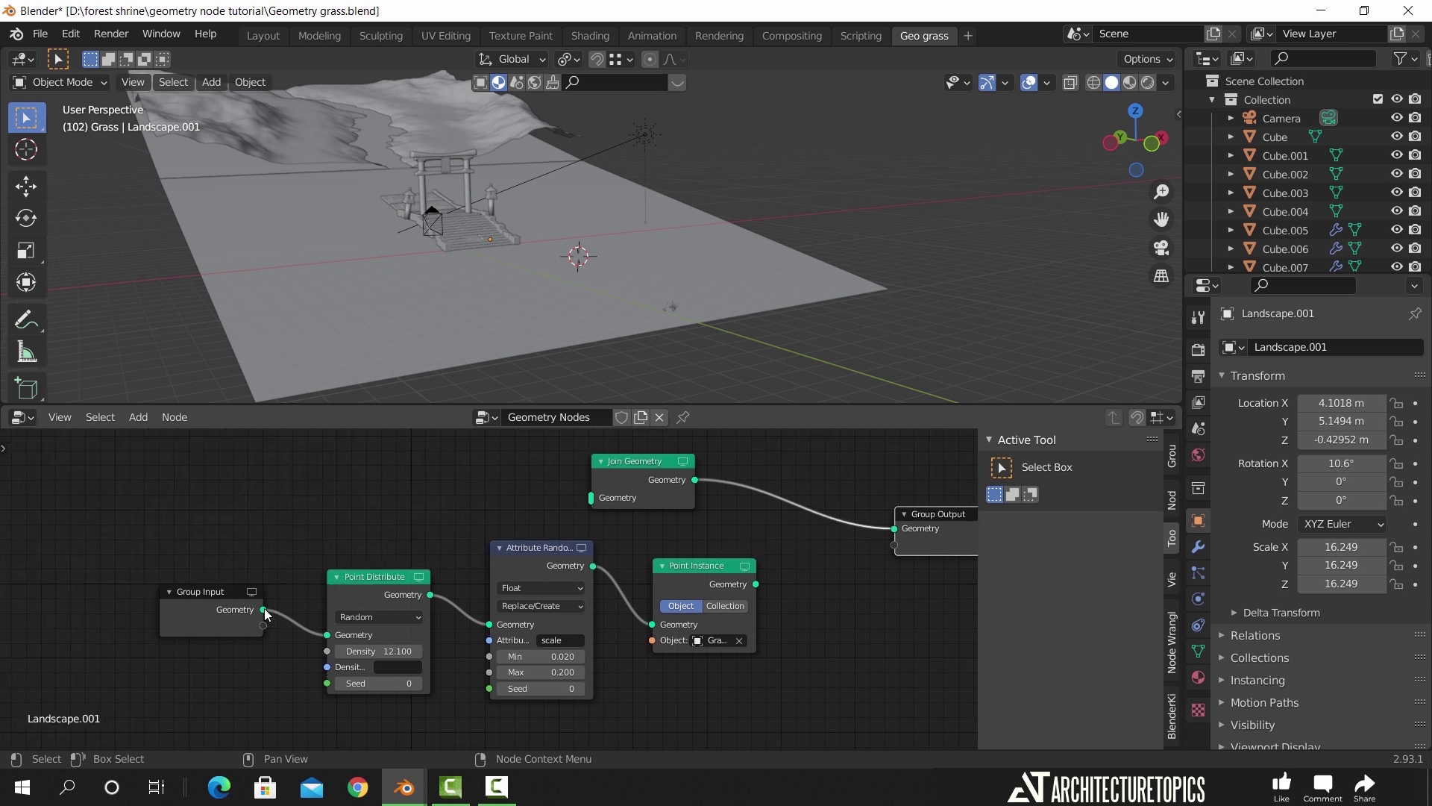
Link the Group Input geometry to Join Geometry and move the Point Distribute, Attribute Randomize and Point Instance nodes below that link
{"action": "left_click_drag", "start_coordinate": [265, 607], "coordinate": [590, 498]}
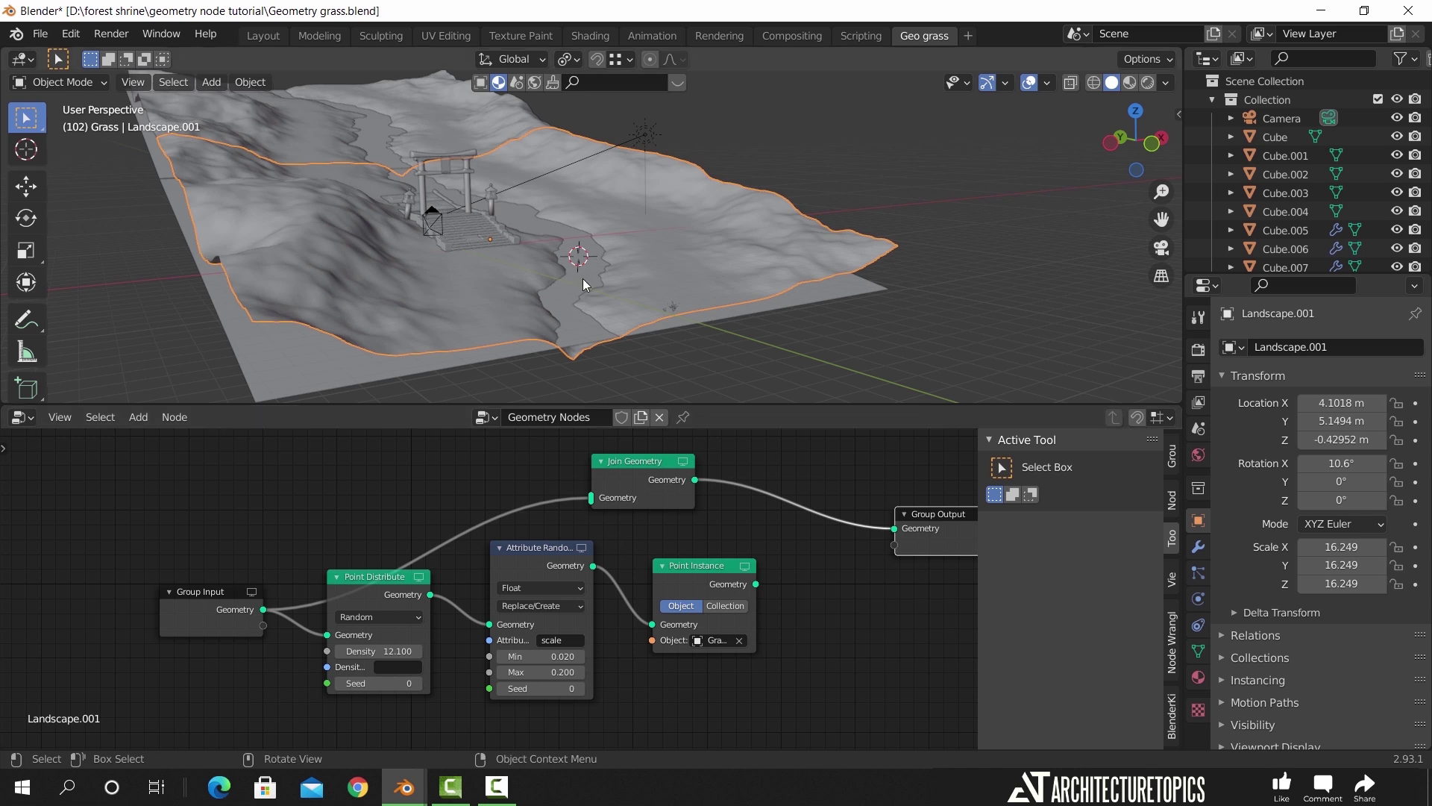
{"action": "left_click_drag", "start_coordinate": [661, 540], "coordinate": [478, 625]}
{"action": "left_click_drag", "start_coordinate": [550, 572], "coordinate": [533, 659]}
{"action": "left_click_drag", "start_coordinate": [406, 584], "coordinate": [409, 664]}
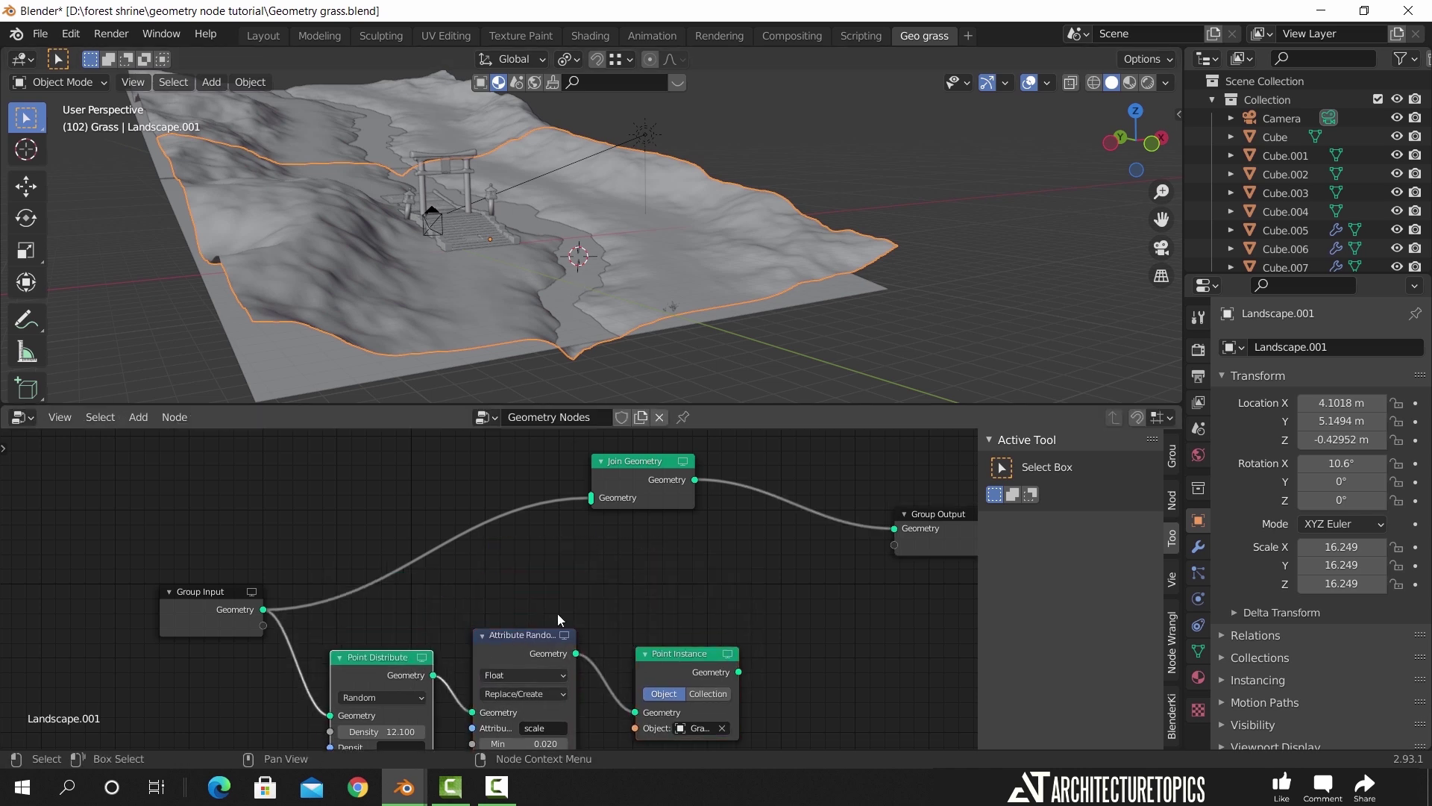
Move the Join Geometry node closer to Group Output and link the Point Instance geometry into it
{"action": "middle_click_drag", "start_coordinate": [652, 536], "coordinate": [525, 505]}
{"action": "left_click_drag", "start_coordinate": [524, 438], "coordinate": [658, 457]}
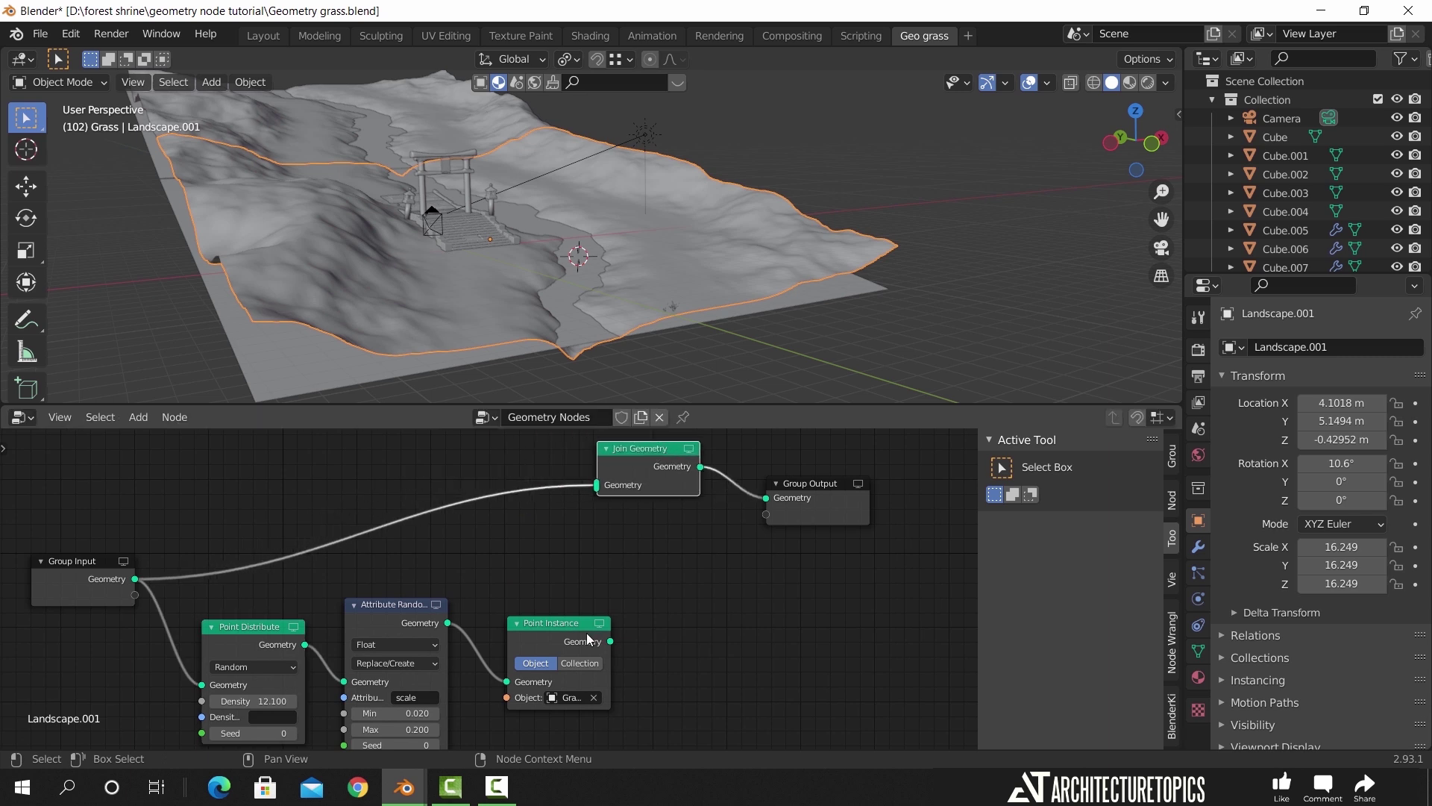
{"action": "left_click_drag", "start_coordinate": [588, 639], "coordinate": [598, 489]}
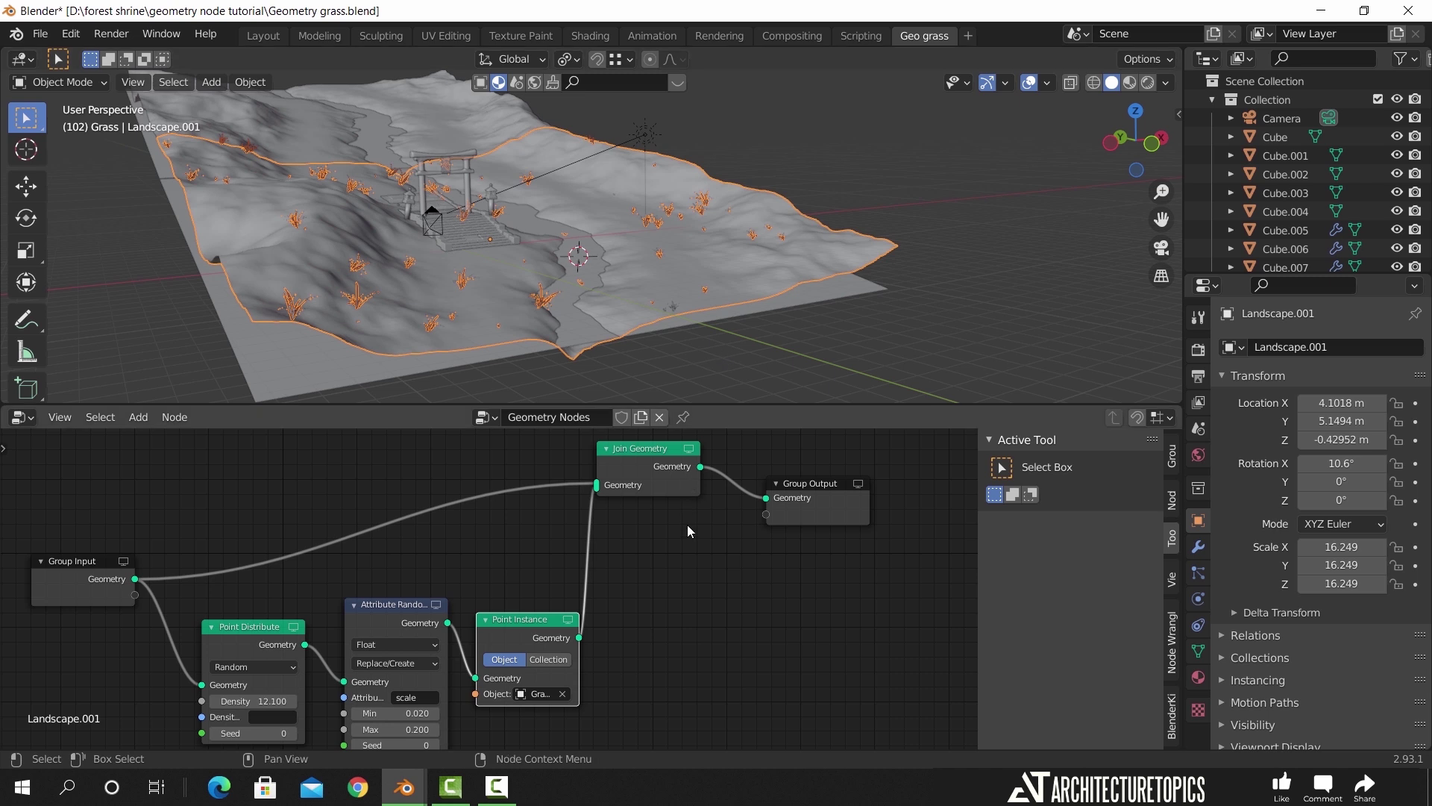
{"action": "scroll", "coordinate": [657, 522], "scroll_direction": "up", "scroll_amount": 8}
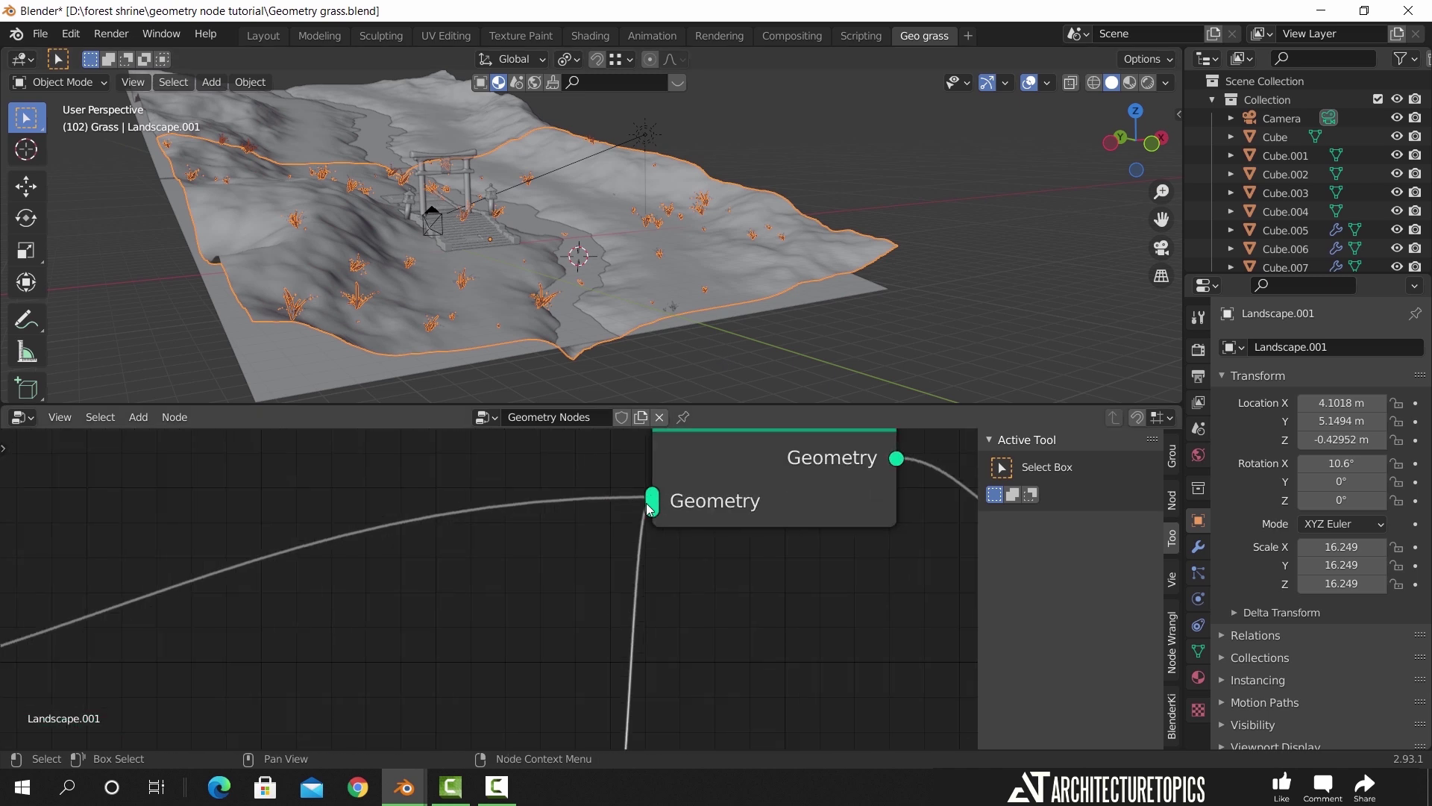
{"action": "scroll", "coordinate": [681, 566], "scroll_direction": "down", "scroll_amount": 7}
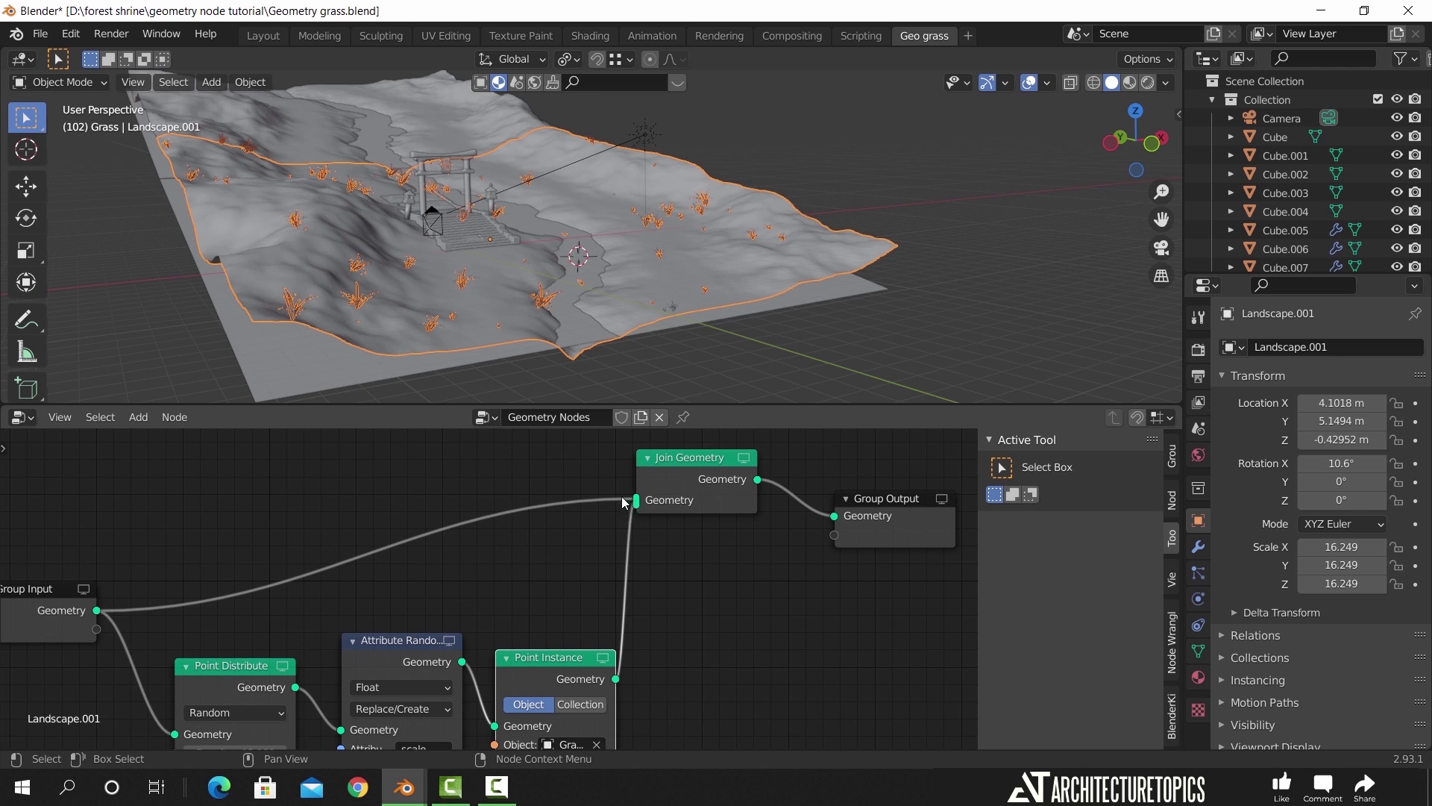
Examine the size and spread of the scattered grass clumps over the terrain and around the river
{"action": "middle_click_drag", "start_coordinate": [681, 315], "coordinate": [630, 342]}
{"action": "middle_click_drag", "start_coordinate": [543, 554], "coordinate": [715, 490]}
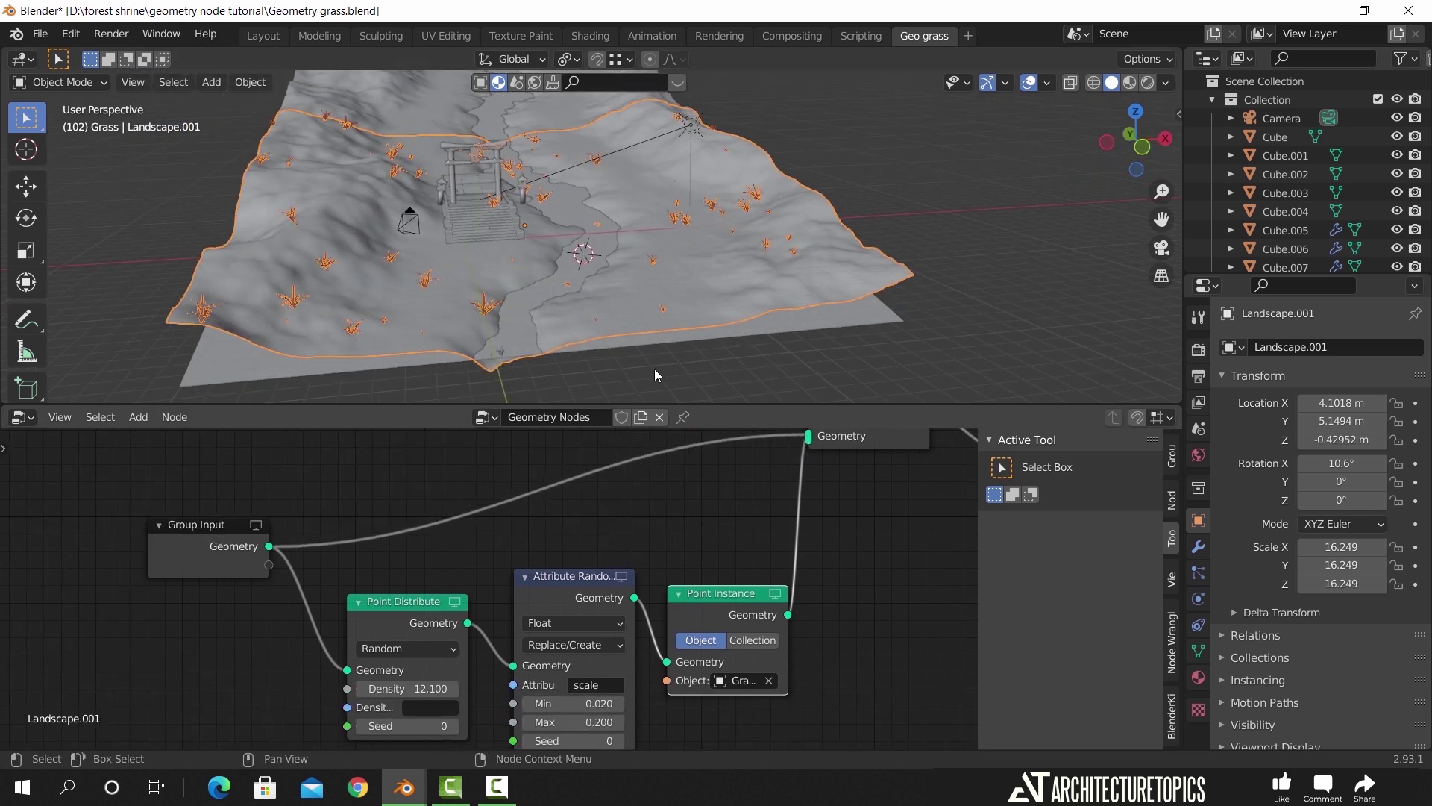
{"action": "scroll", "coordinate": [589, 340], "scroll_direction": "up", "scroll_amount": 4}
{"action": "middle_click_drag", "start_coordinate": [562, 325], "coordinate": [816, 291], "text": "shift"}
{"action": "scroll", "coordinate": [804, 234], "scroll_direction": "up", "scroll_amount": 4}
{"action": "scroll", "coordinate": [802, 236], "scroll_direction": "down", "scroll_amount": 6}
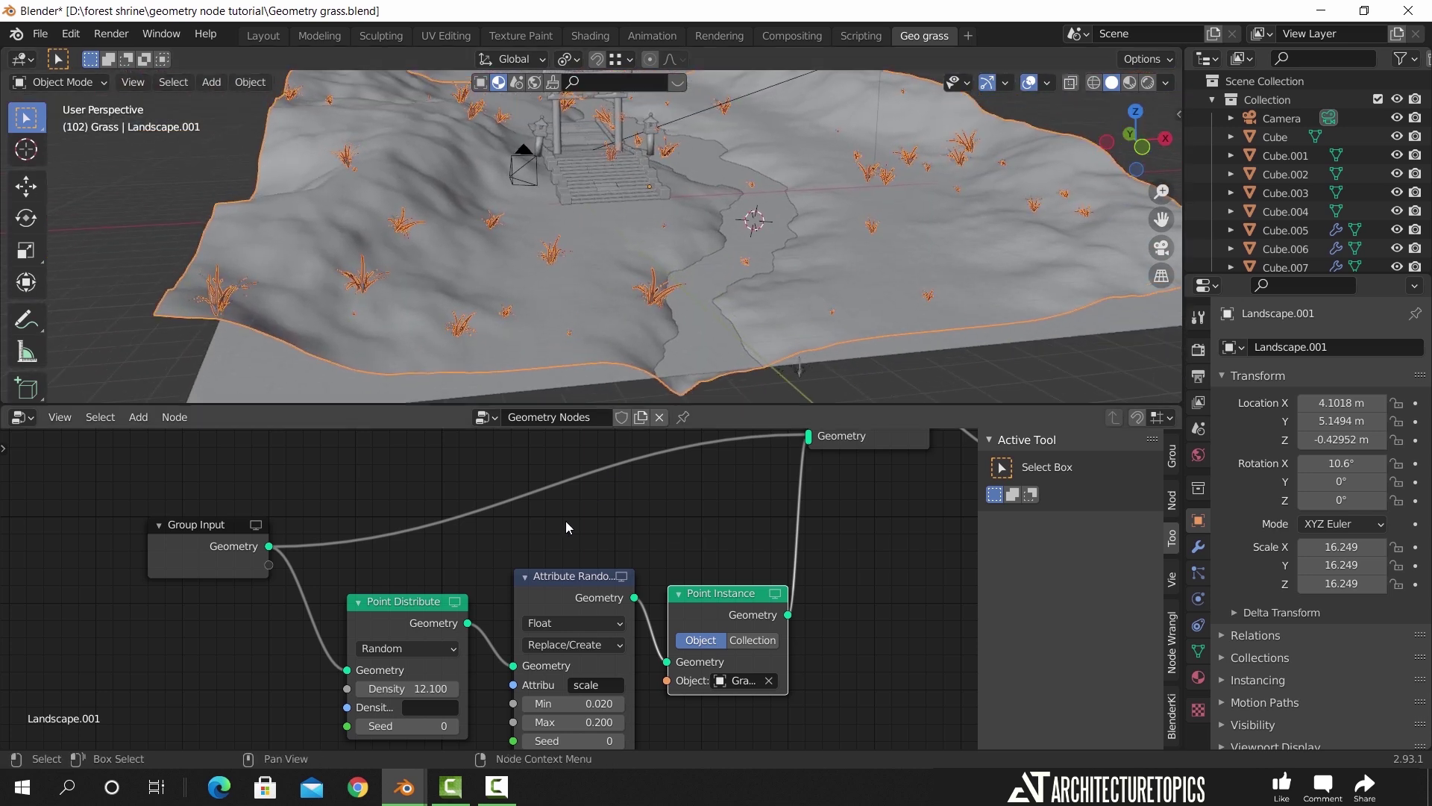
{"action": "middle_click_drag", "start_coordinate": [657, 519], "coordinate": [872, 449]}
{"action": "scroll", "coordinate": [836, 477], "scroll_direction": "up", "scroll_amount": 1}
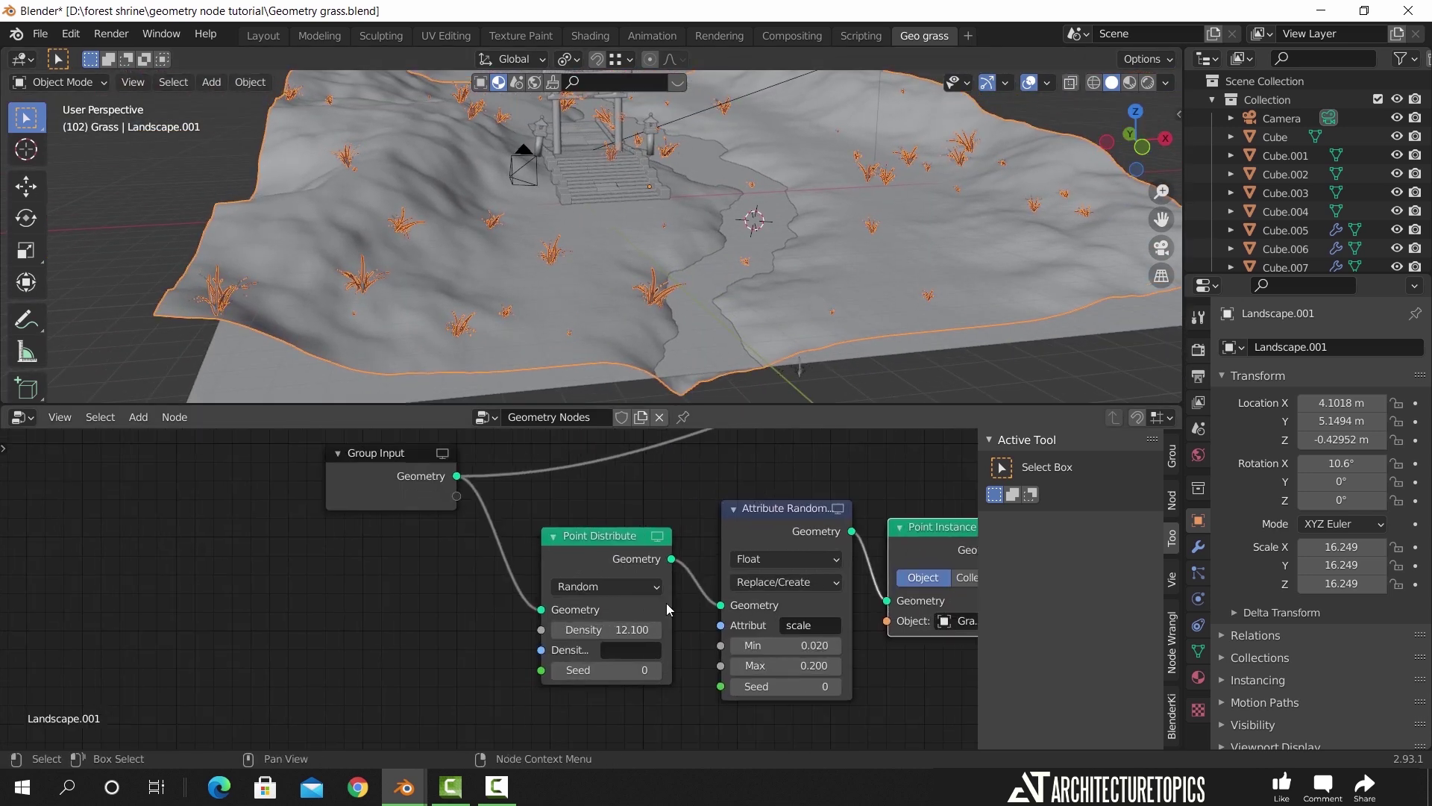
Set the Point Distribute density to 1000 and the Attribute Randomize maximum scale to 0.1
{"action": "left_click", "coordinate": [625, 633]}
{"action": "type", "text": "1000"}
{"action": "key", "text": "Return"}
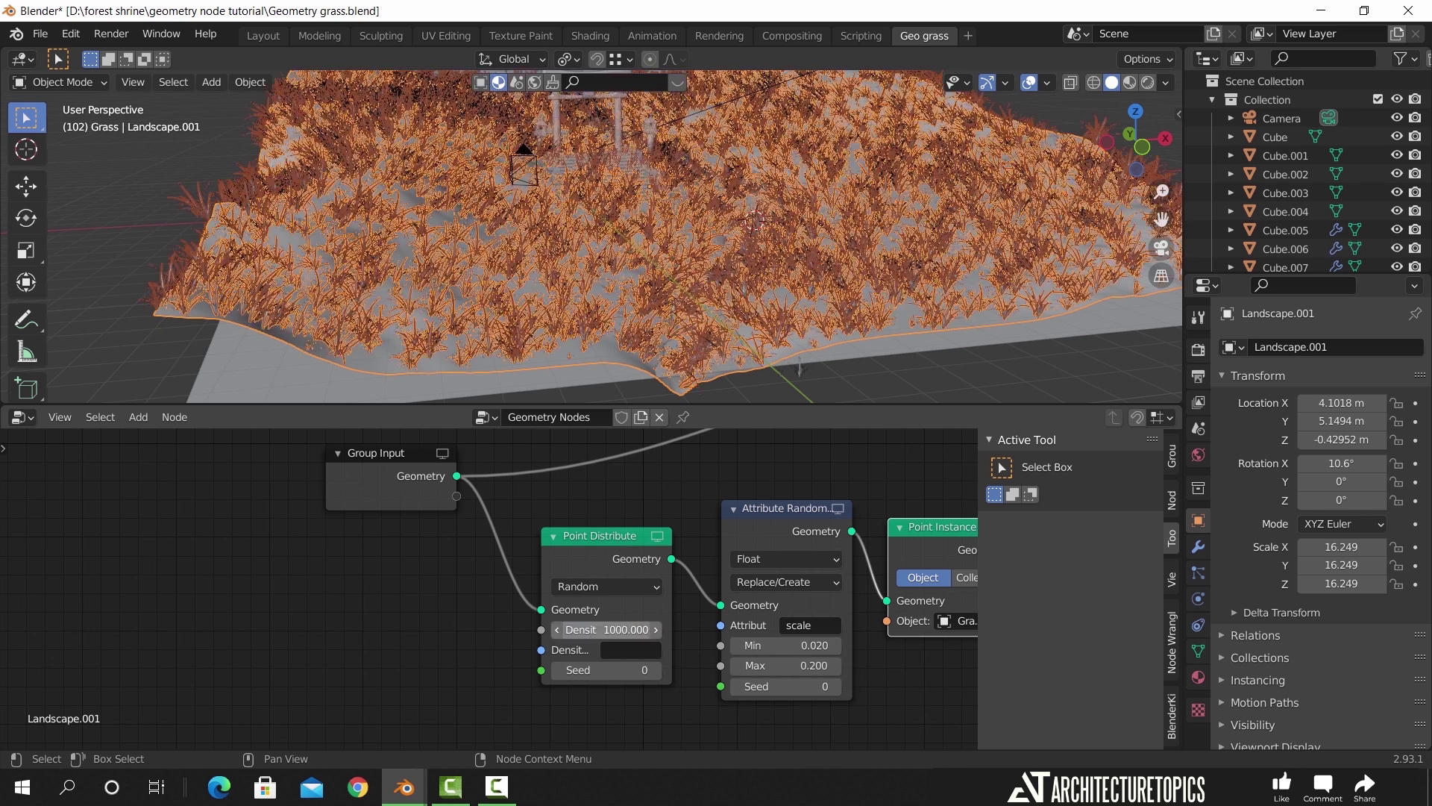
{"action": "middle_click_drag", "start_coordinate": [813, 308], "coordinate": [843, 300]}
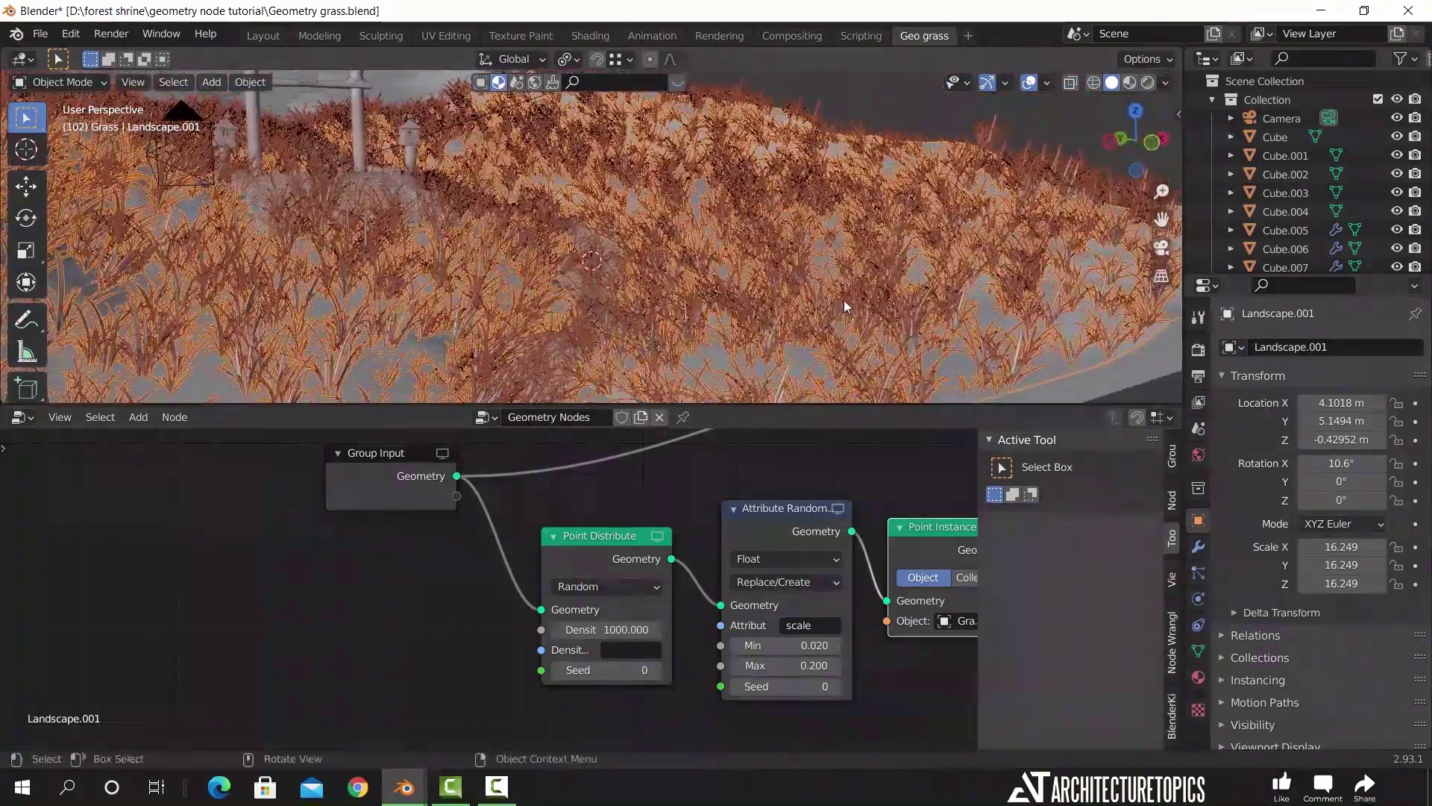
{"action": "left_click", "coordinate": [806, 666]}
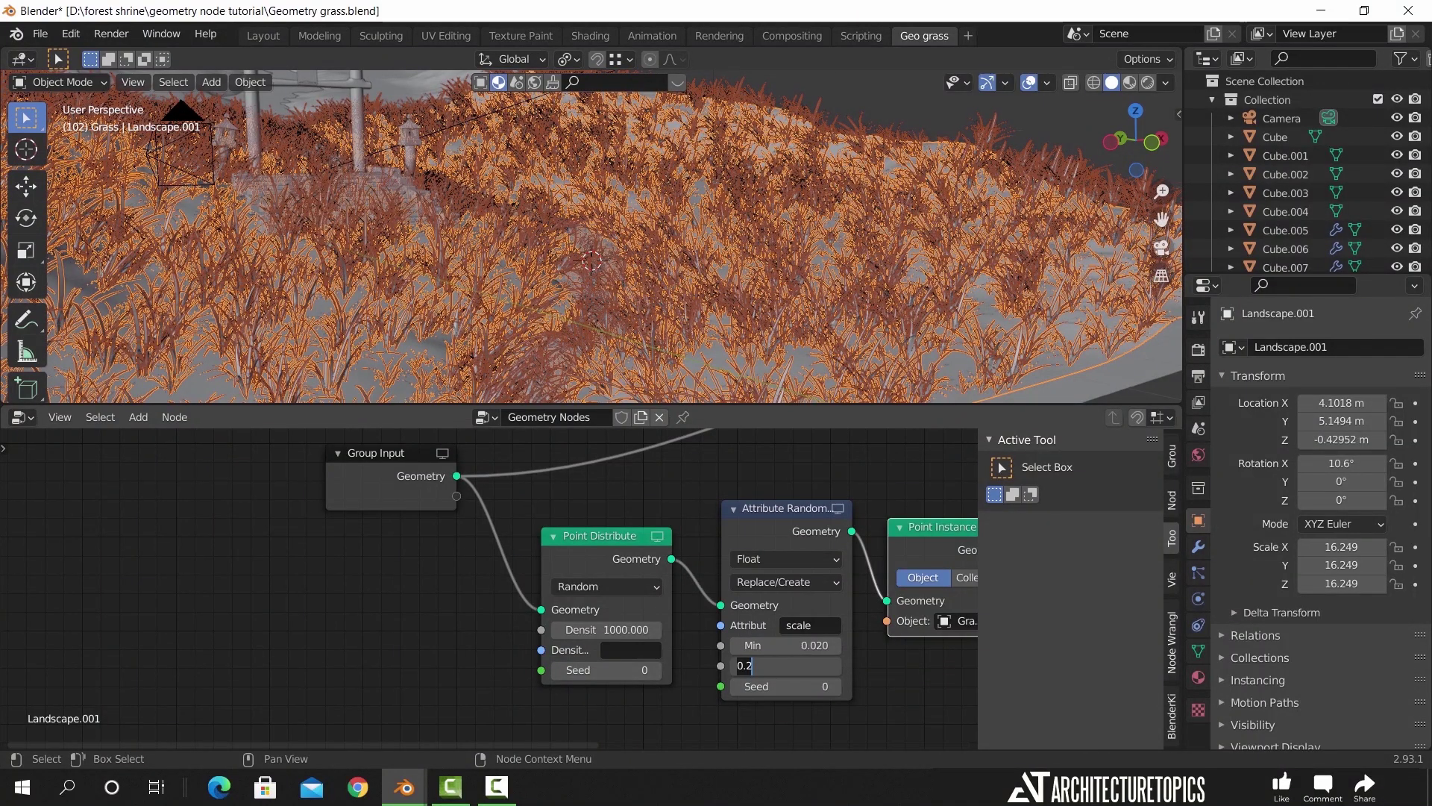
{"action": "type", "text": "0.1"}
{"action": "key", "text": "Return"}
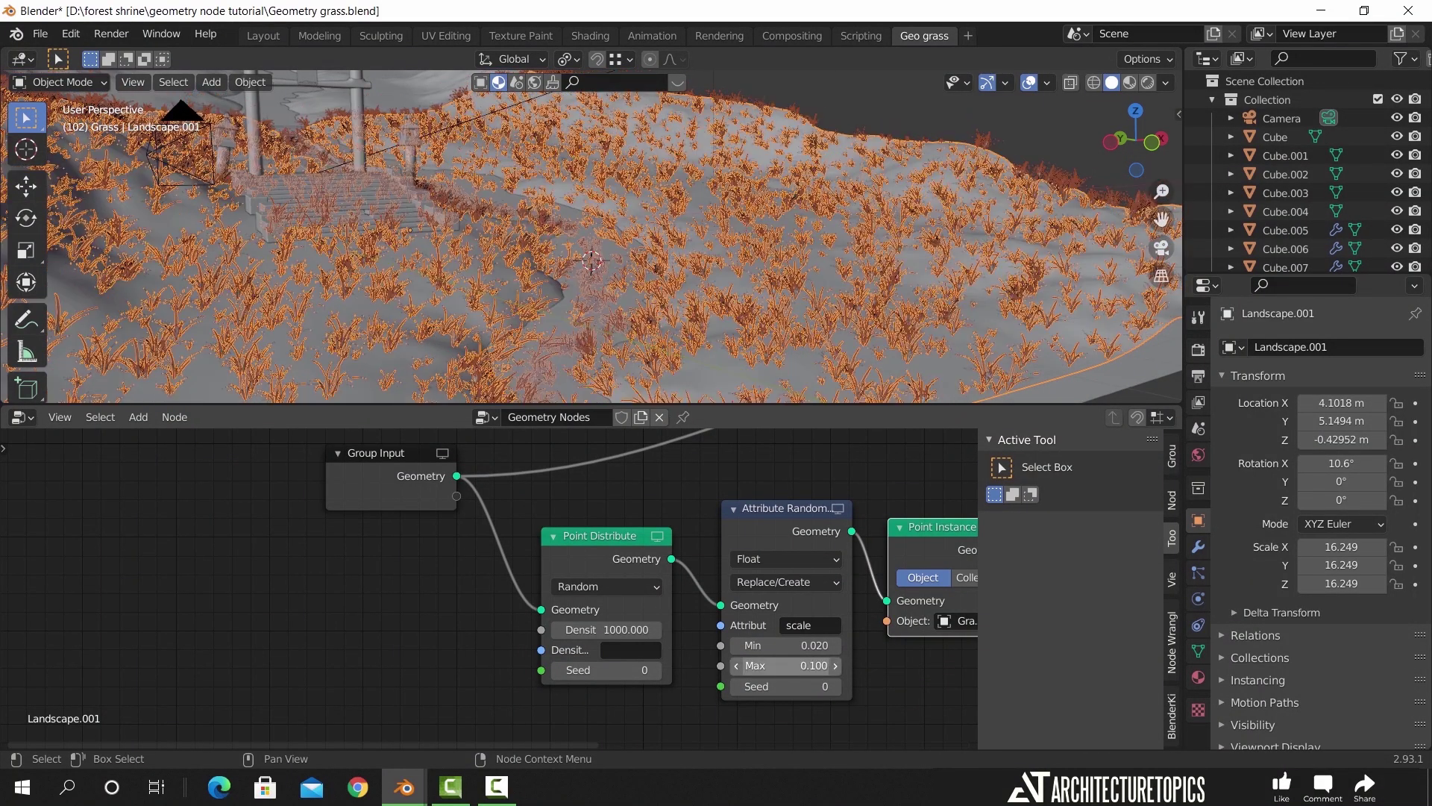
Examine the grass coverage around the shrine steps, along the river and across the whole terrain
{"action": "middle_click_drag", "start_coordinate": [881, 365], "coordinate": [844, 367]}
{"action": "middle_click_drag", "start_coordinate": [593, 338], "coordinate": [765, 325], "text": "shift"}
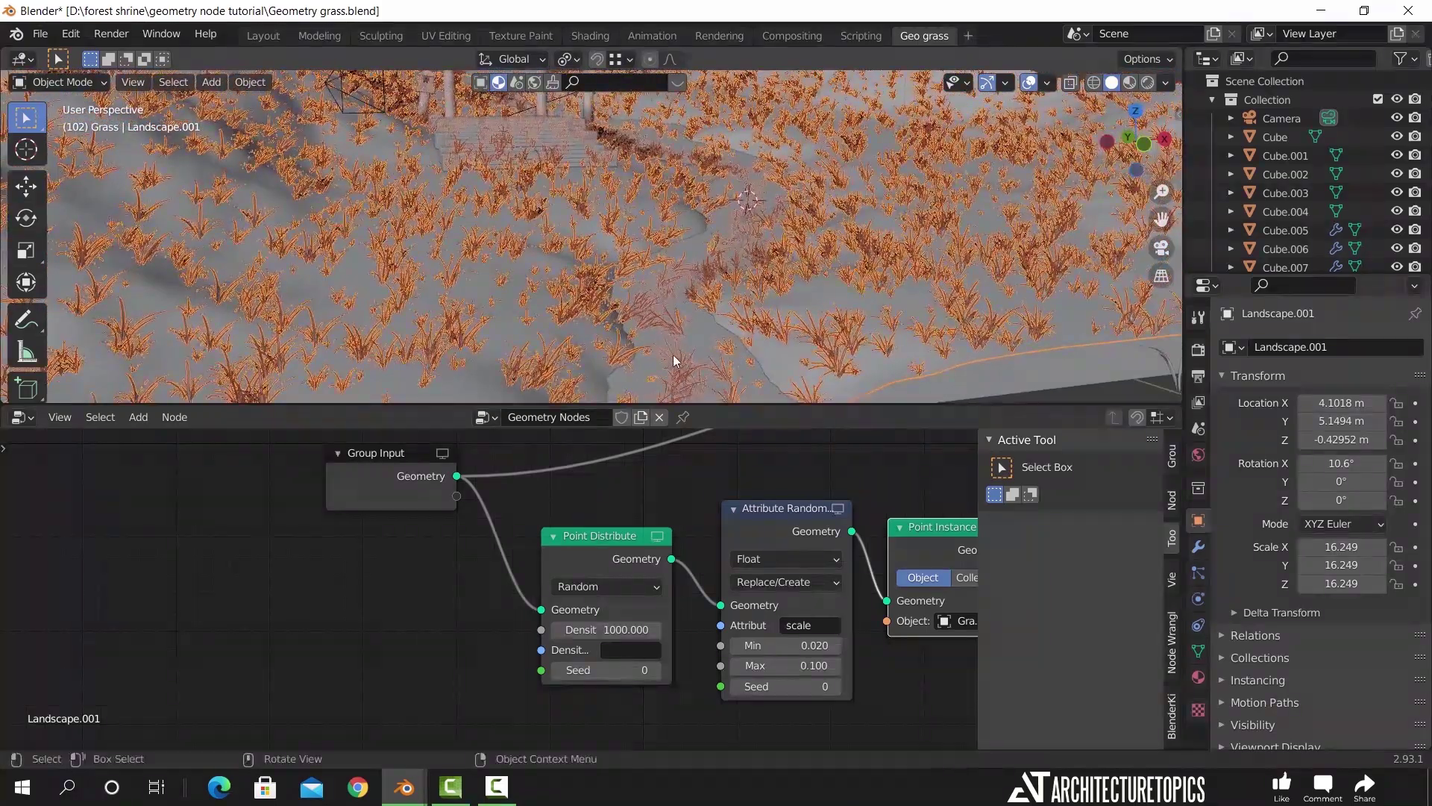
{"action": "middle_click_drag", "start_coordinate": [721, 232], "coordinate": [507, 224]}
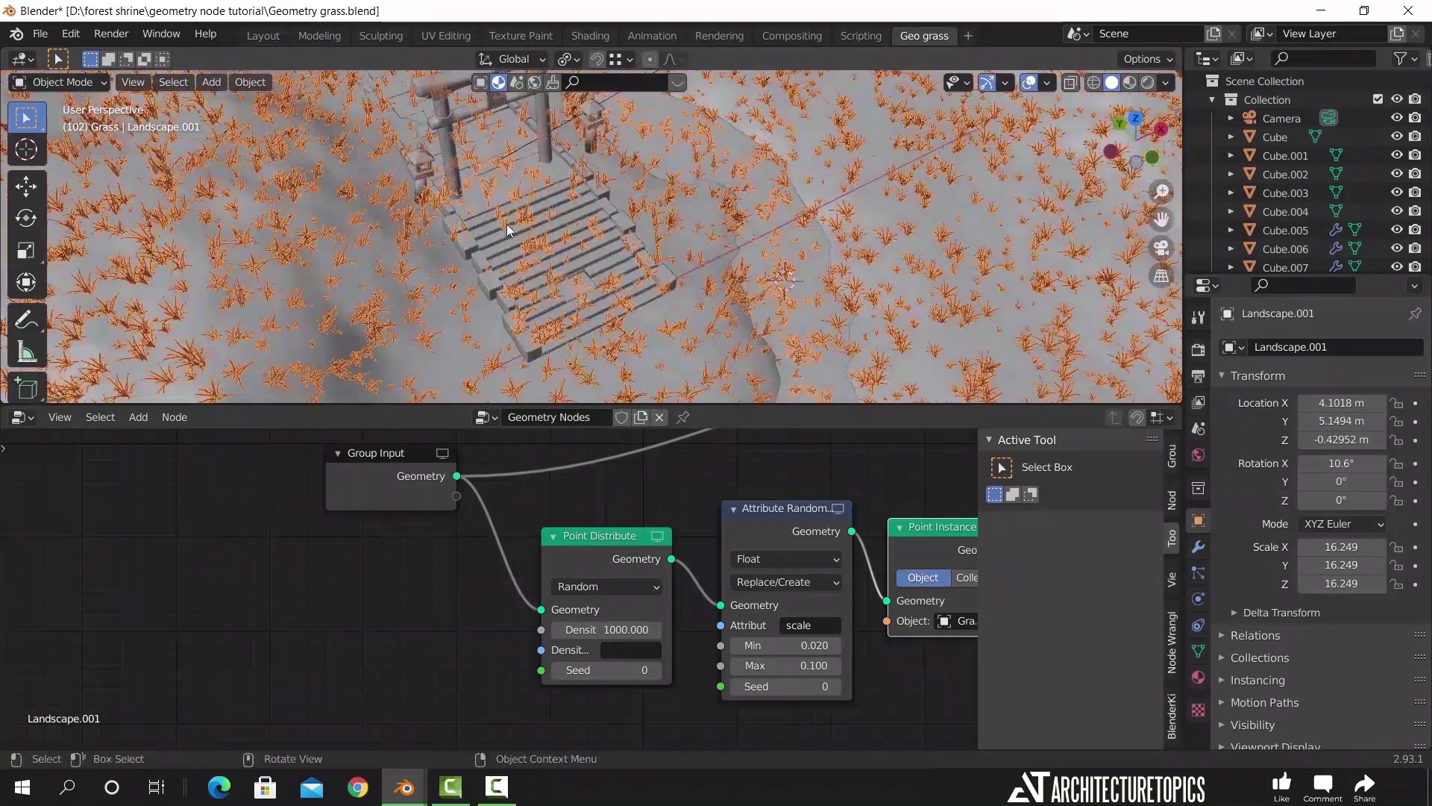
{"action": "scroll", "coordinate": [664, 228], "scroll_direction": "down", "scroll_amount": 4}
{"action": "middle_click_drag", "start_coordinate": [735, 310], "coordinate": [714, 288]}
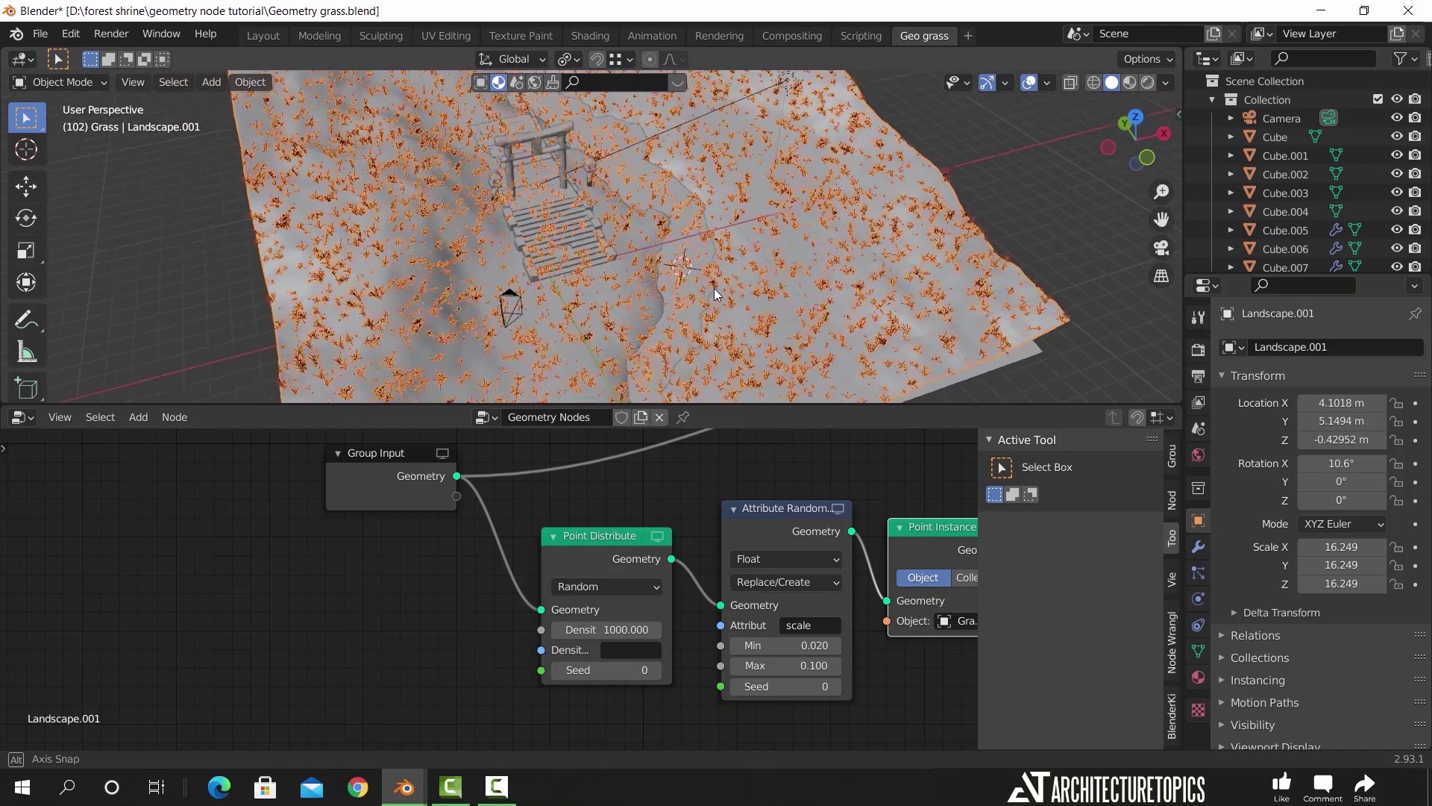
{"action": "scroll", "coordinate": [714, 288], "scroll_direction": "down", "scroll_amount": 1}
{"action": "scroll", "coordinate": [673, 320], "scroll_direction": "up", "scroll_amount": 2}
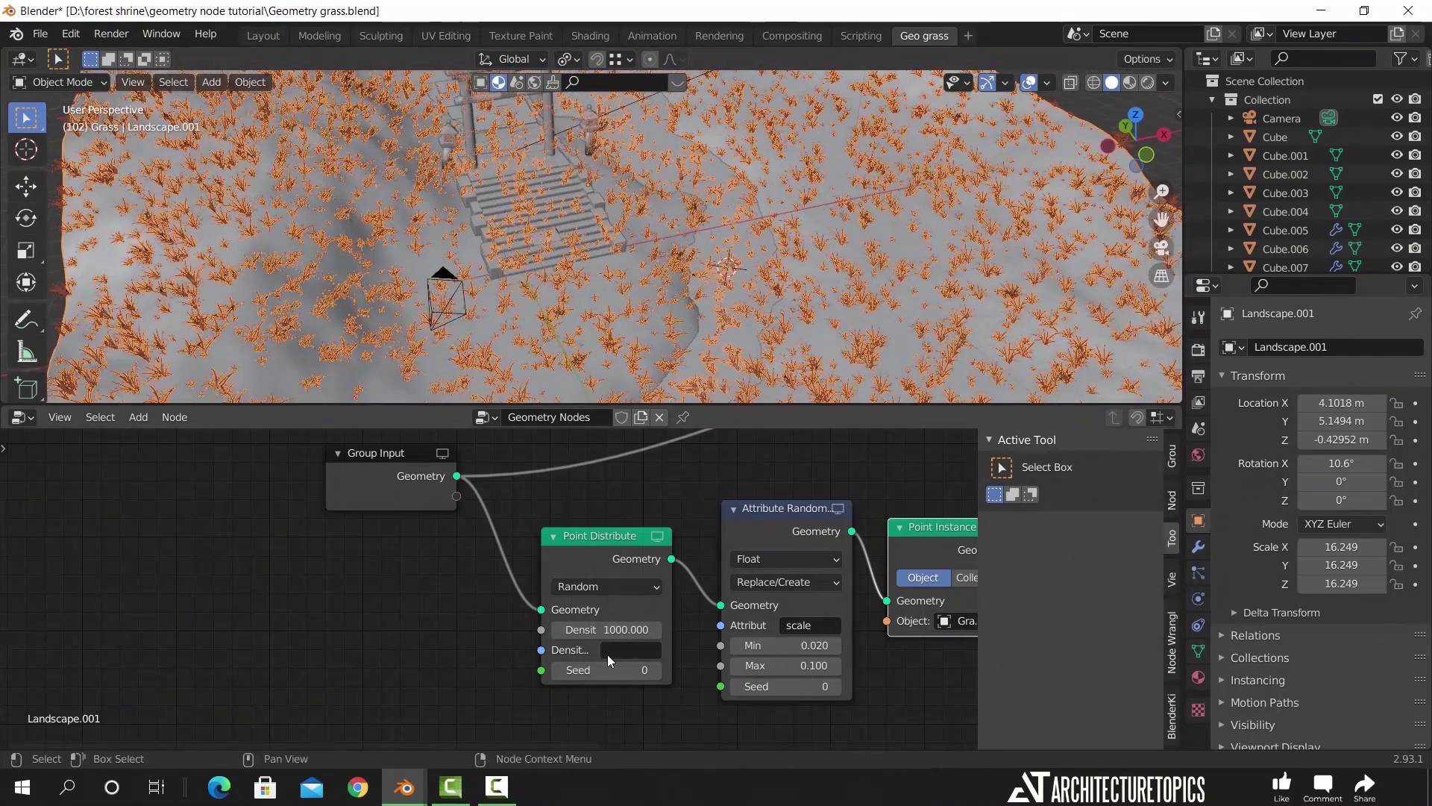
Widen the Point Distribute node to show its full labels and move the Group Input node away from it
{"action": "left_click_drag", "start_coordinate": [548, 583], "coordinate": [468, 583]}
{"action": "left_click_drag", "start_coordinate": [389, 480], "coordinate": [310, 480]}
{"action": "left_click_drag", "start_coordinate": [473, 558], "coordinate": [431, 576]}
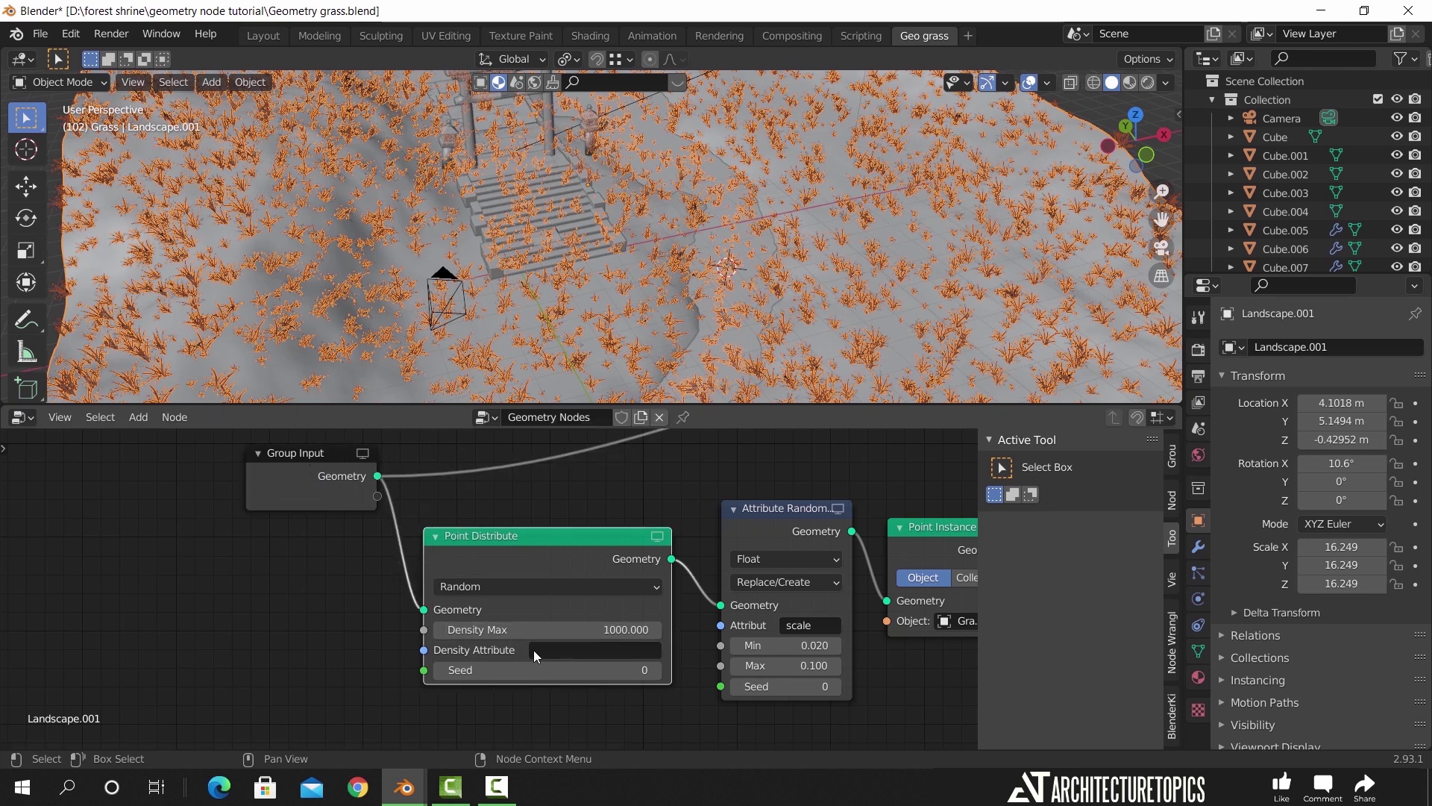
Add a vertex group named "Grass big" to the landscape and switch to Weight Paint mode
{"action": "left_click", "coordinate": [1199, 652]}
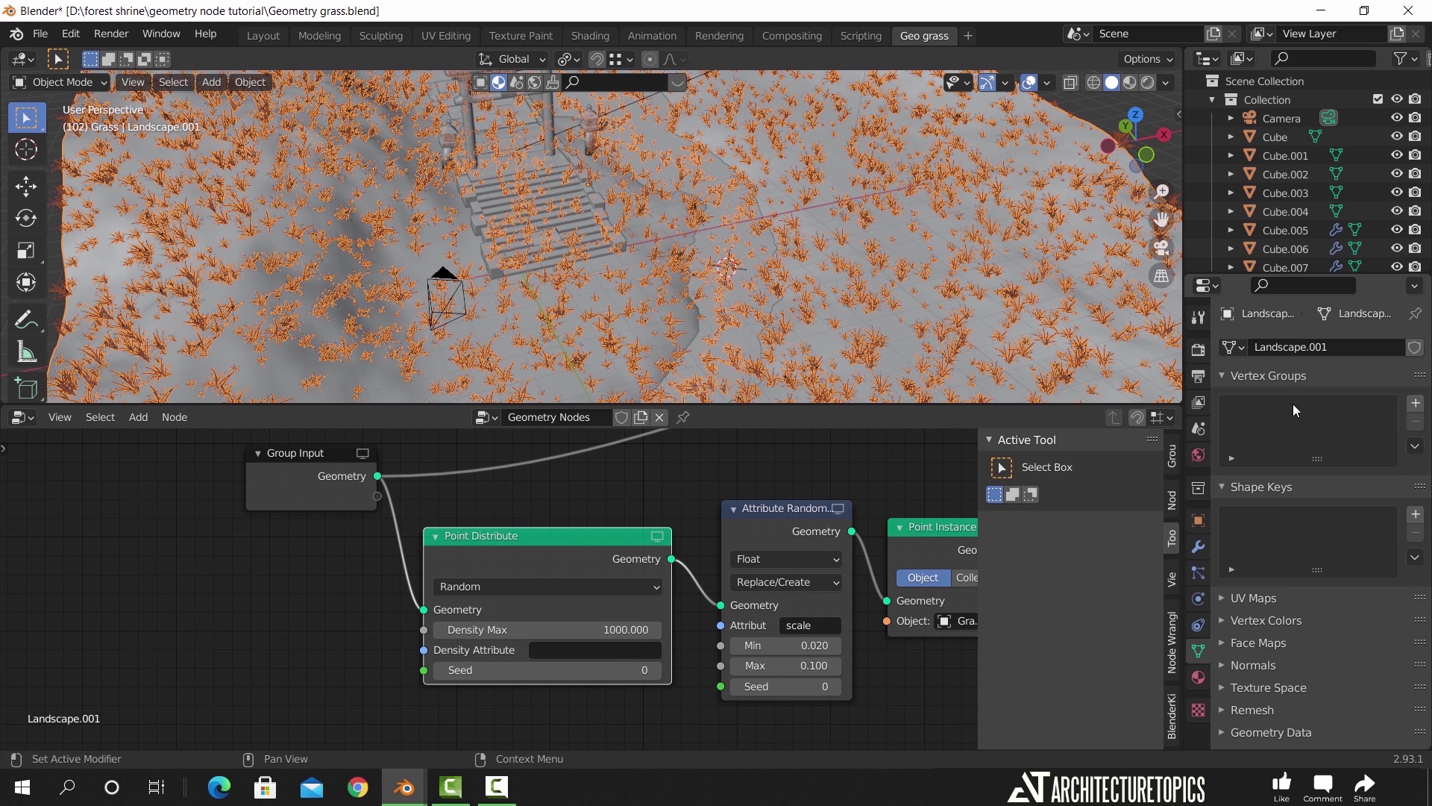
{"action": "left_click", "coordinate": [1415, 402]}
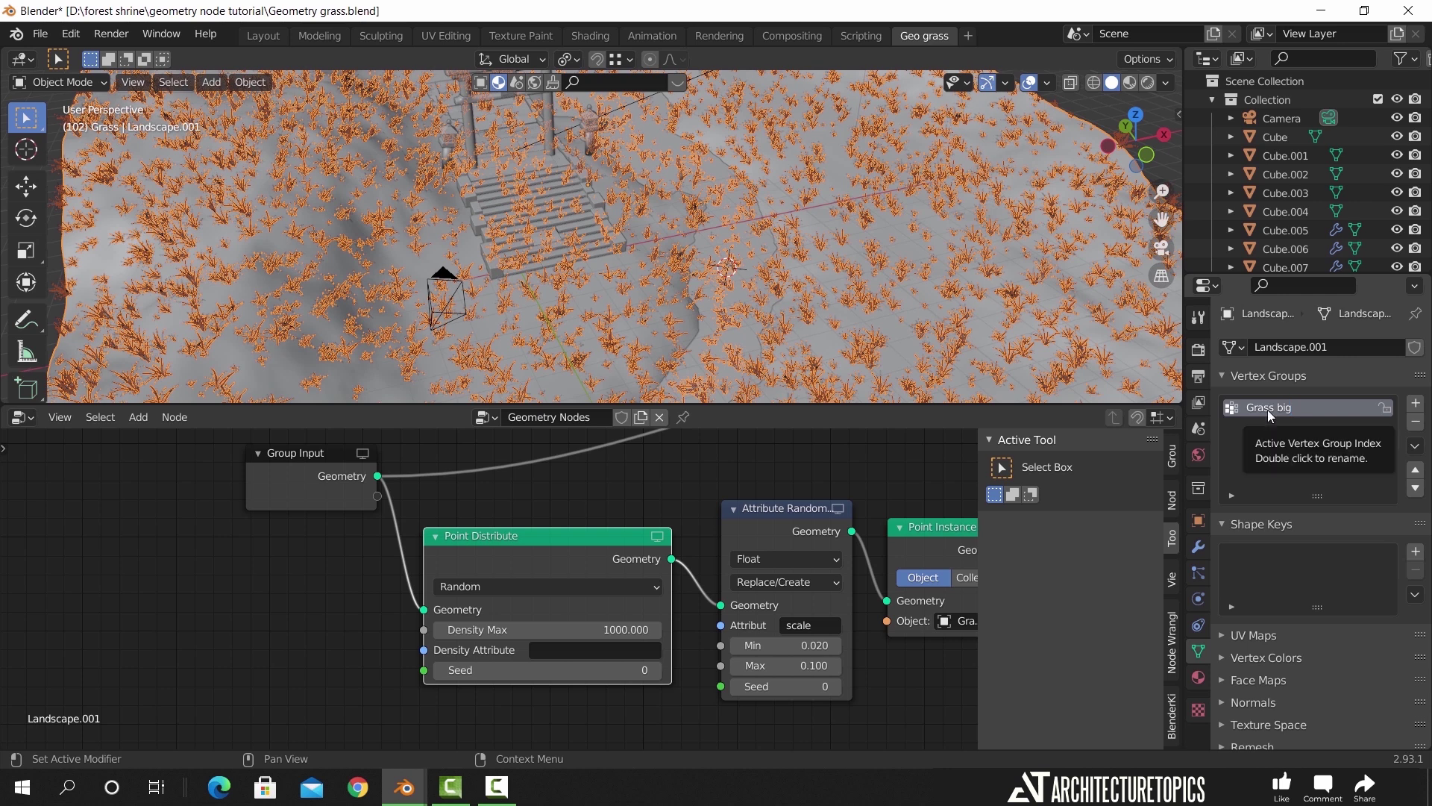
{"action": "scroll", "coordinate": [707, 307], "scroll_direction": "down", "scroll_amount": 3}
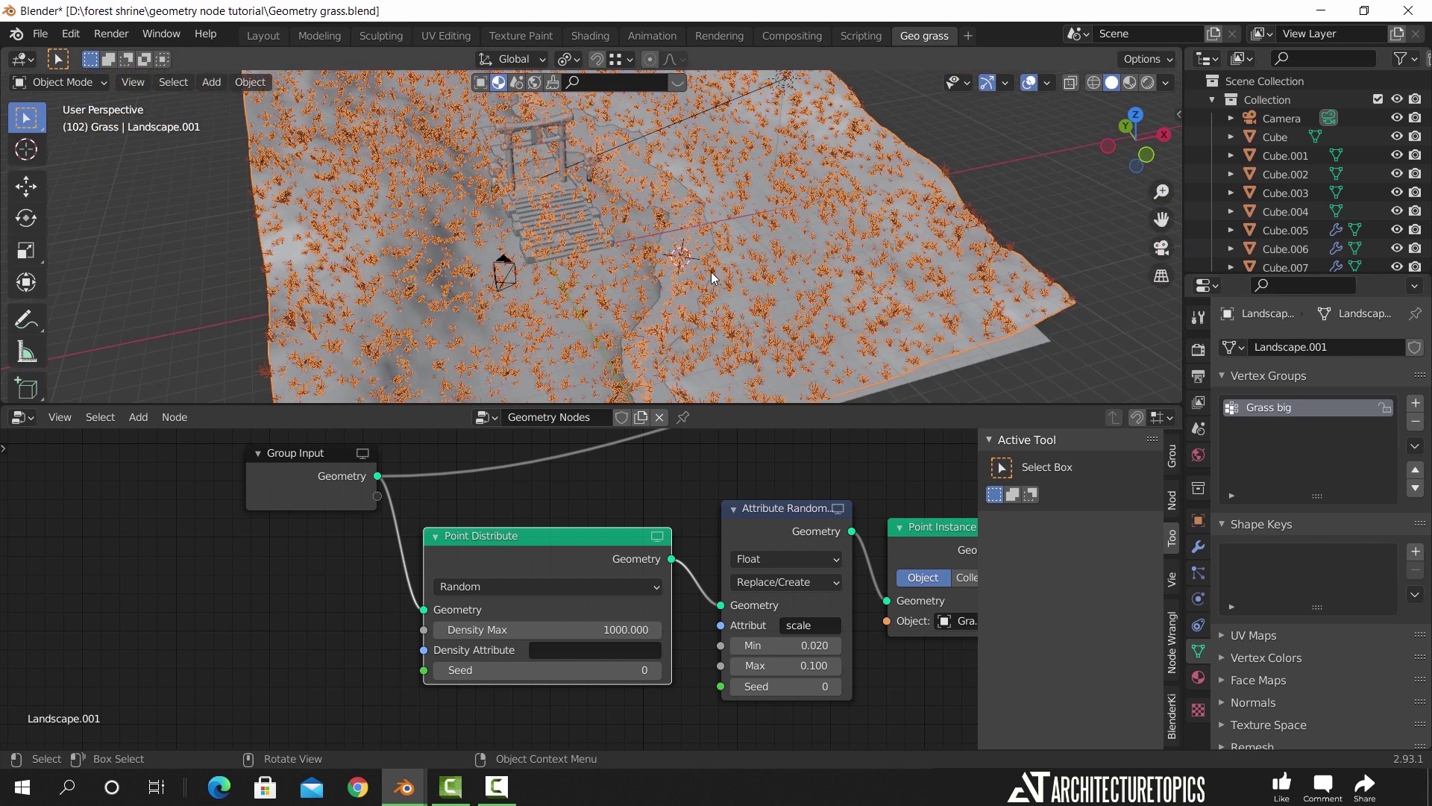
{"action": "left_click", "coordinate": [73, 83]}
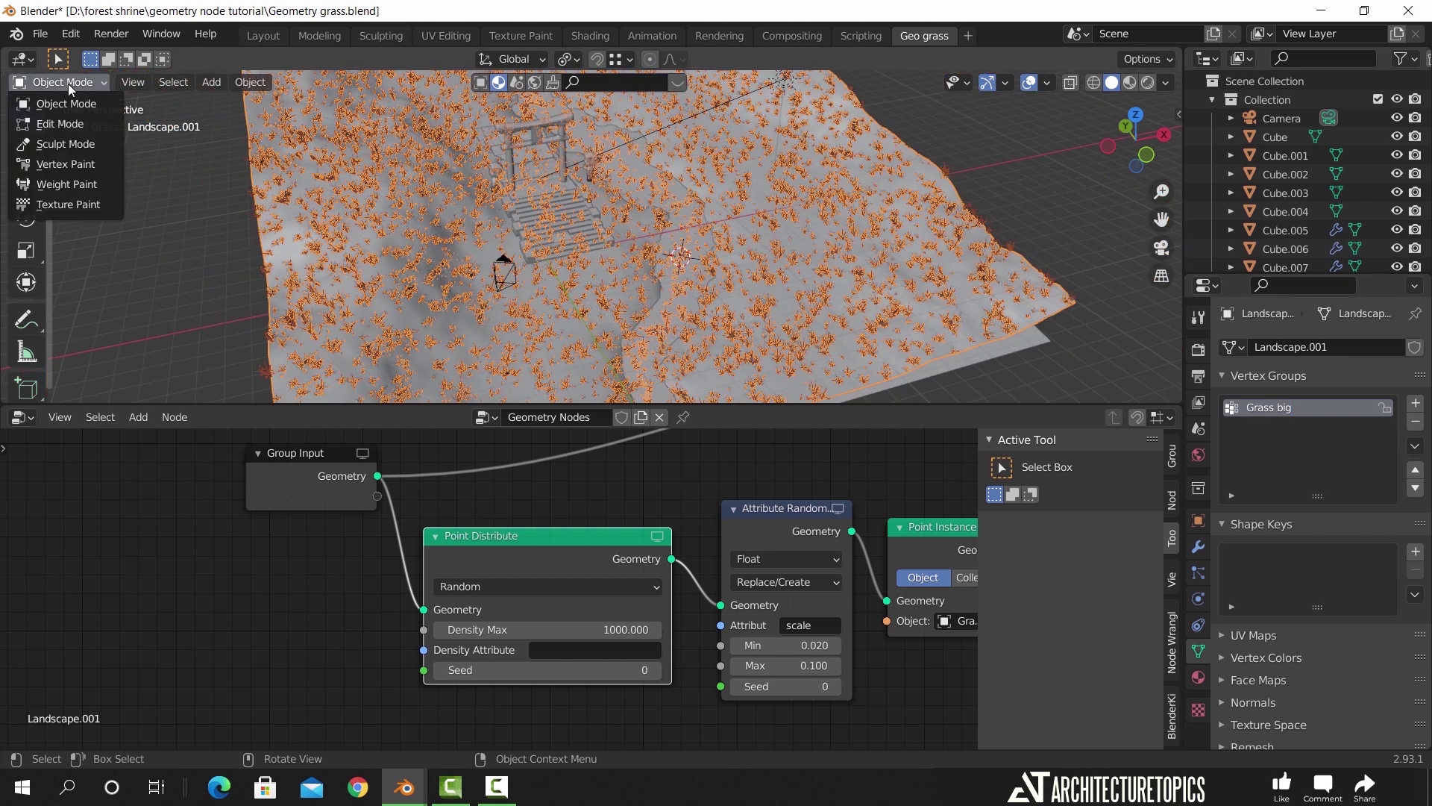
{"action": "left_click", "coordinate": [77, 177]}
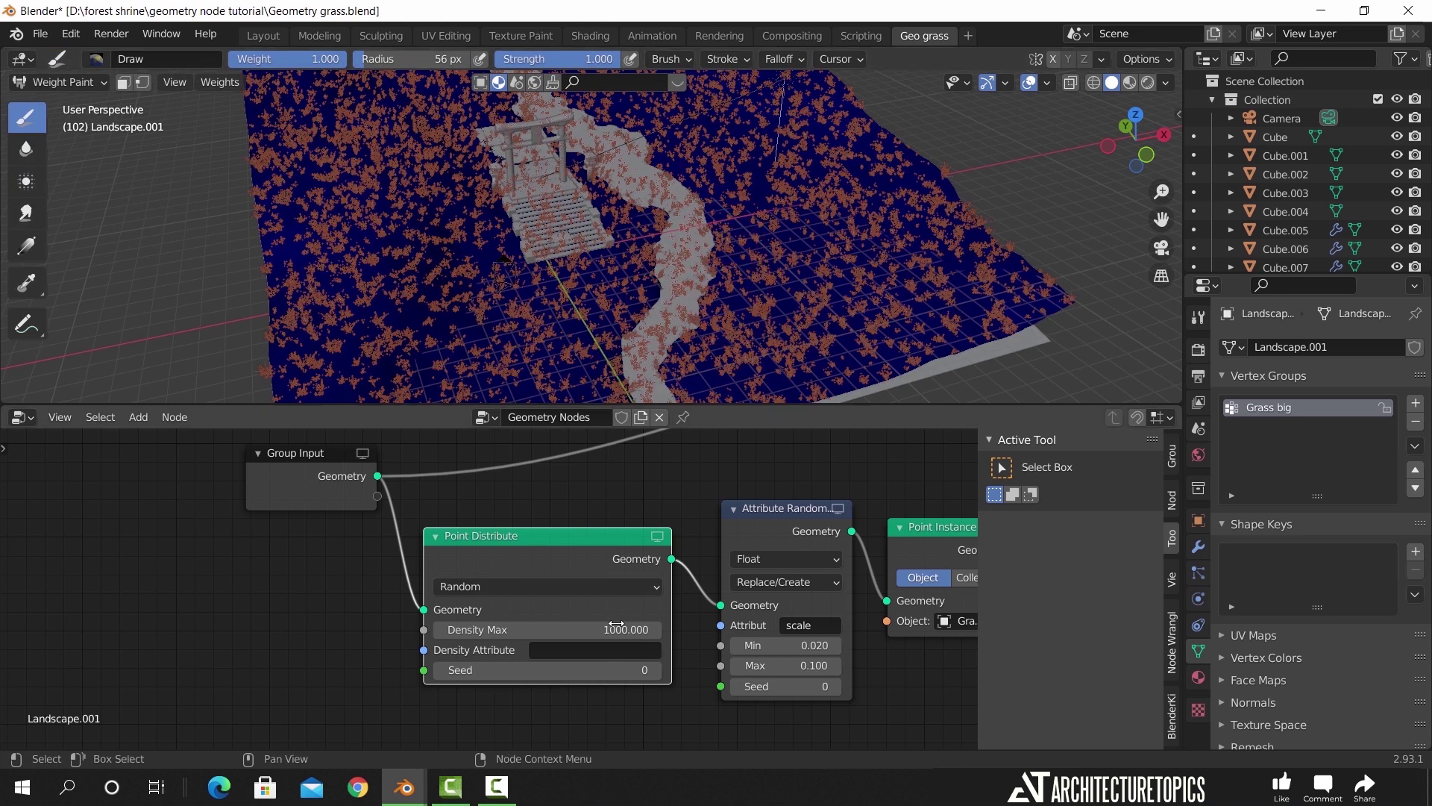
Set the Point Distribute density attribute to Grass big and enlarge the 3D viewport for painting
{"action": "left_click", "coordinate": [594, 655]}
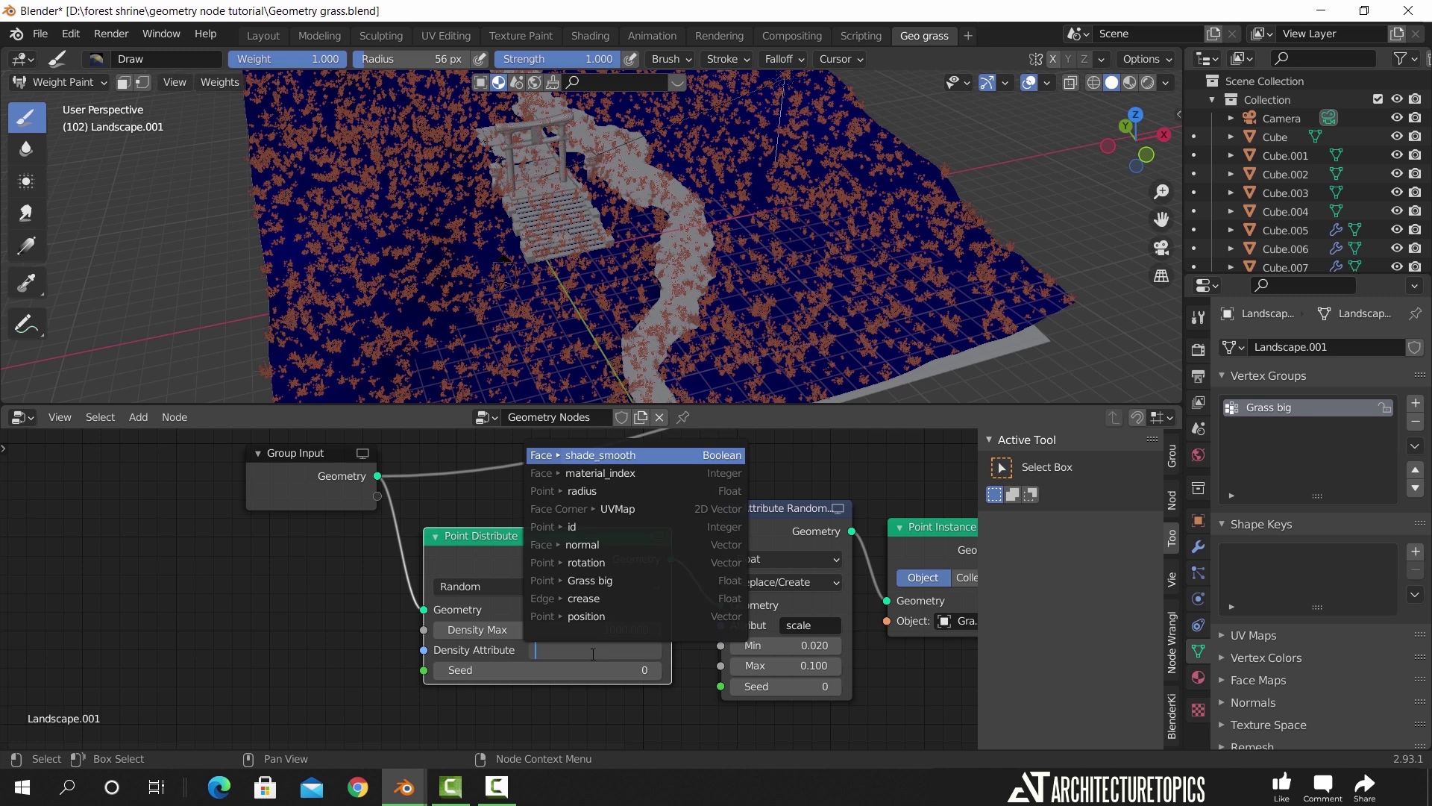
{"action": "left_click", "coordinate": [607, 581]}
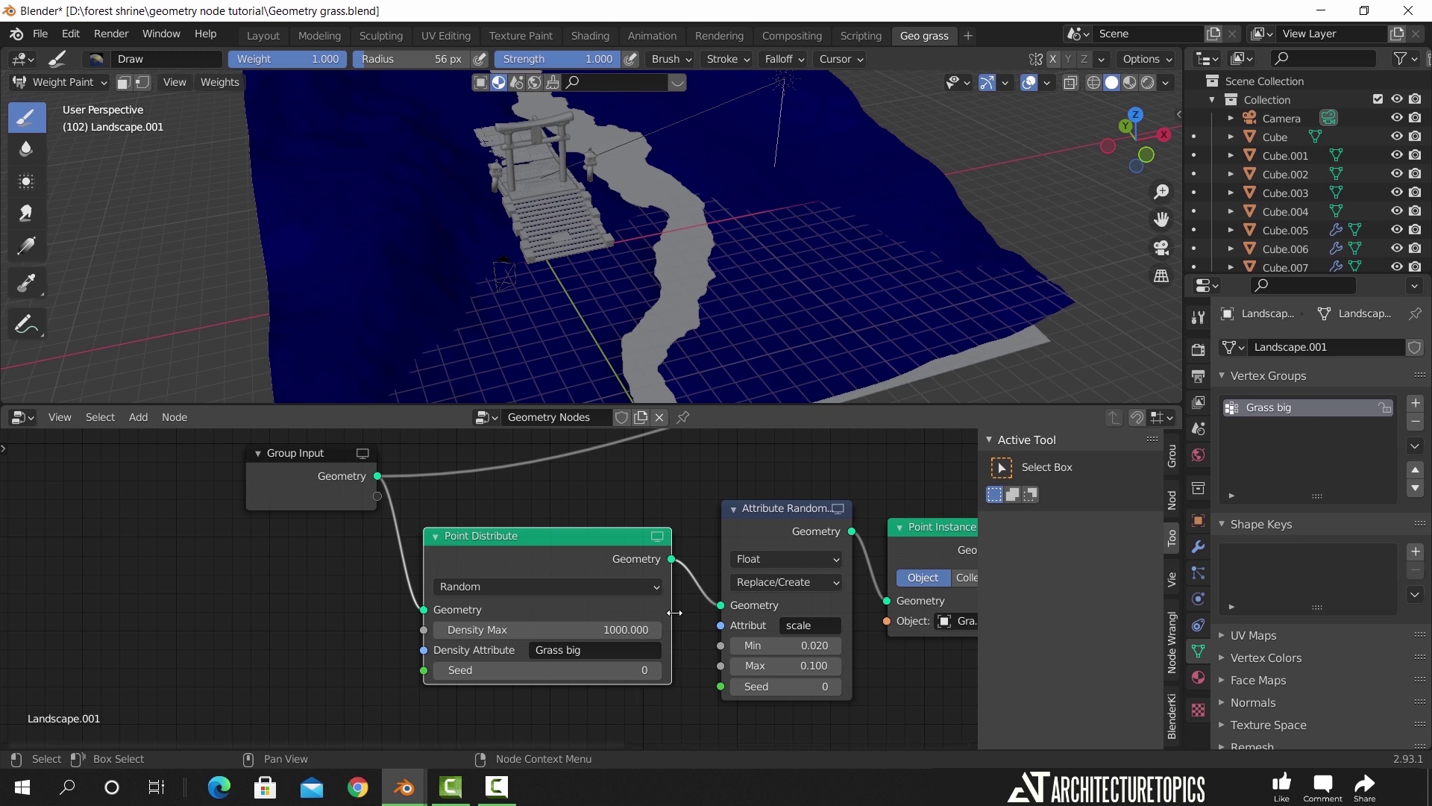
{"action": "left_click_drag", "start_coordinate": [762, 408], "coordinate": [763, 479]}
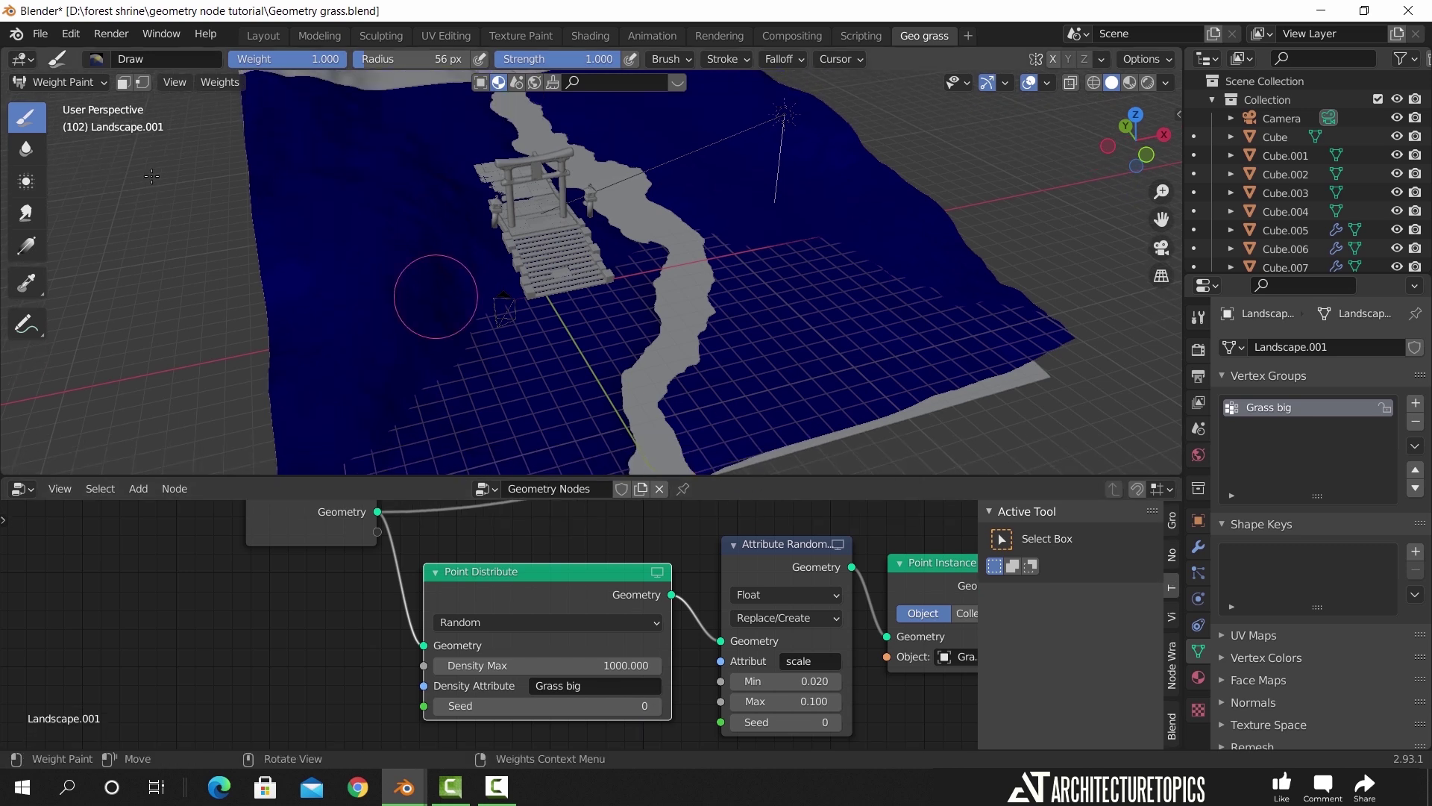
Paint weight 1.000 over the terrain across the river from the shrine, using the Draw brush with an 87 px radius
{"action": "left_click", "coordinate": [97, 59]}
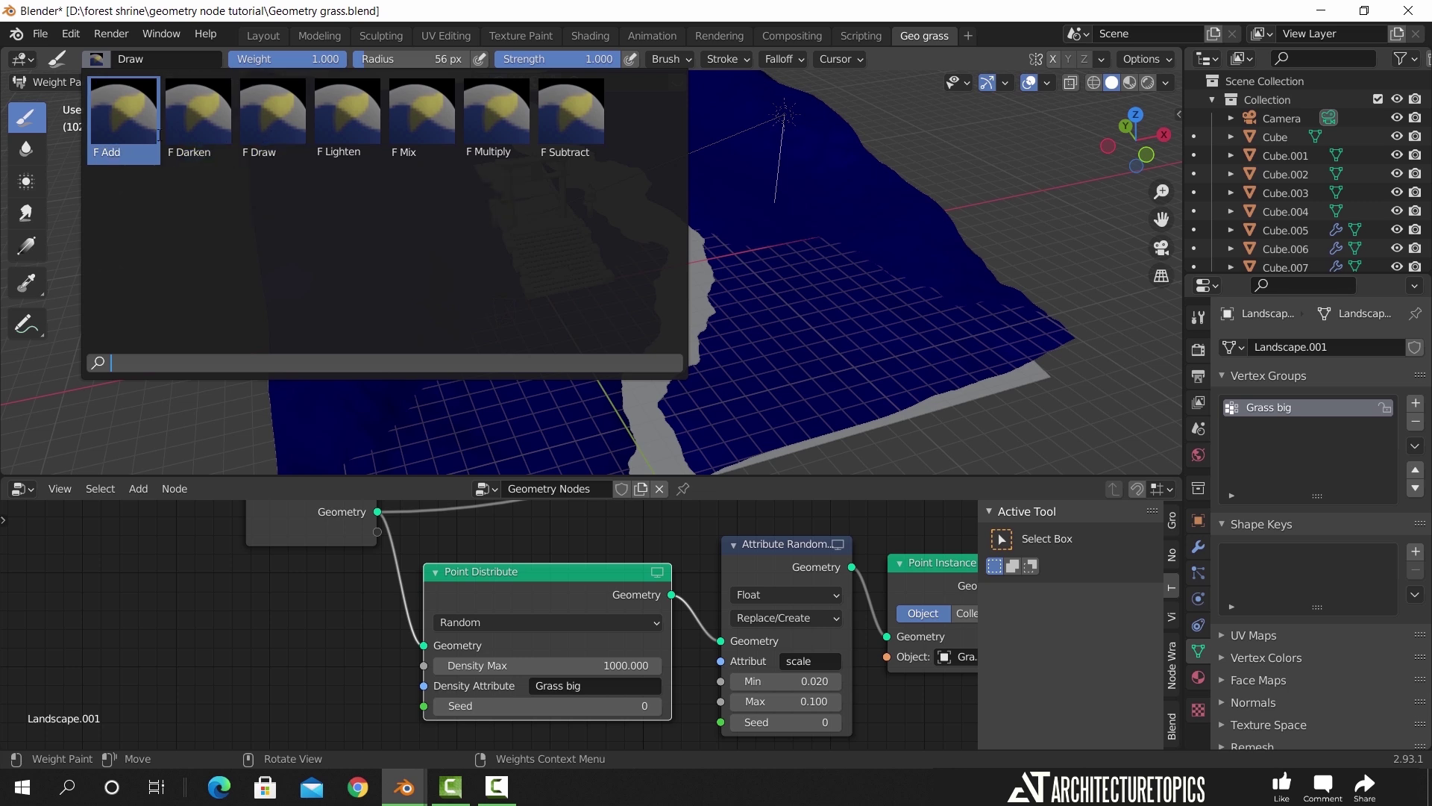
{"action": "left_click", "coordinate": [270, 128]}
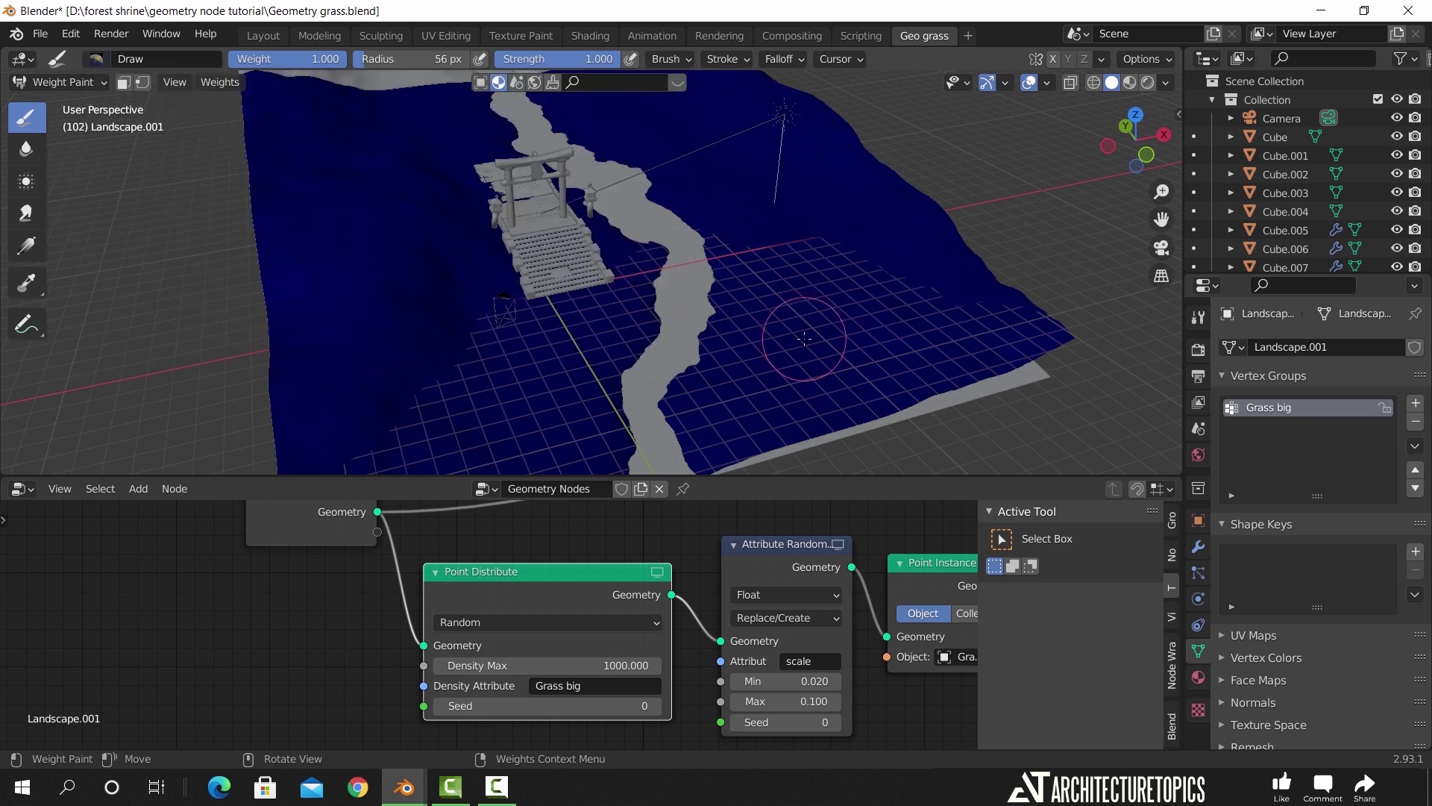
{"action": "key", "text": "KP_7"}
{"action": "scroll", "coordinate": [765, 306], "scroll_direction": "down", "scroll_amount": 3}
{"action": "scroll", "coordinate": [704, 291], "scroll_direction": "up", "scroll_amount": 1}
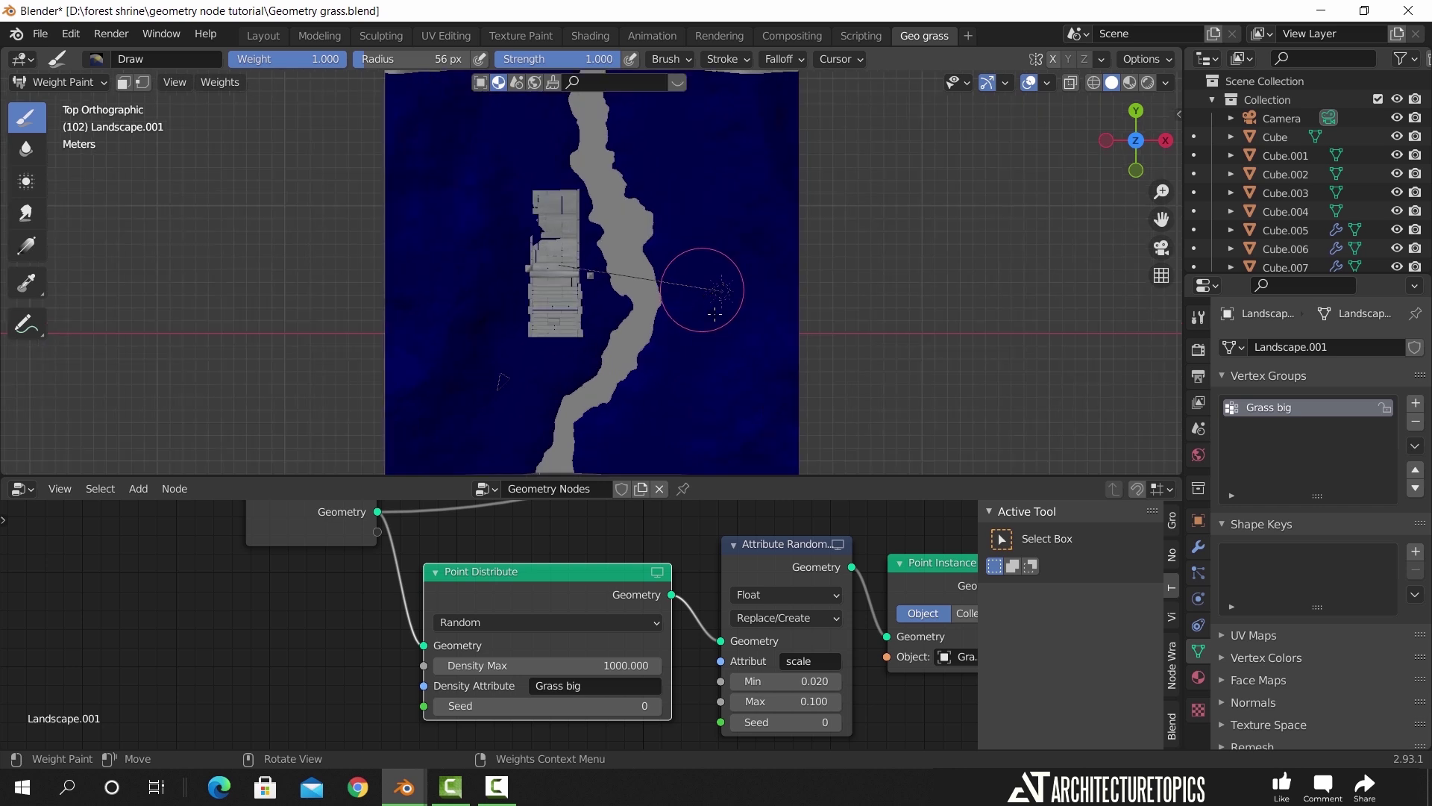
{"action": "left_click_drag", "start_coordinate": [382, 61], "coordinate": [385, 61]}
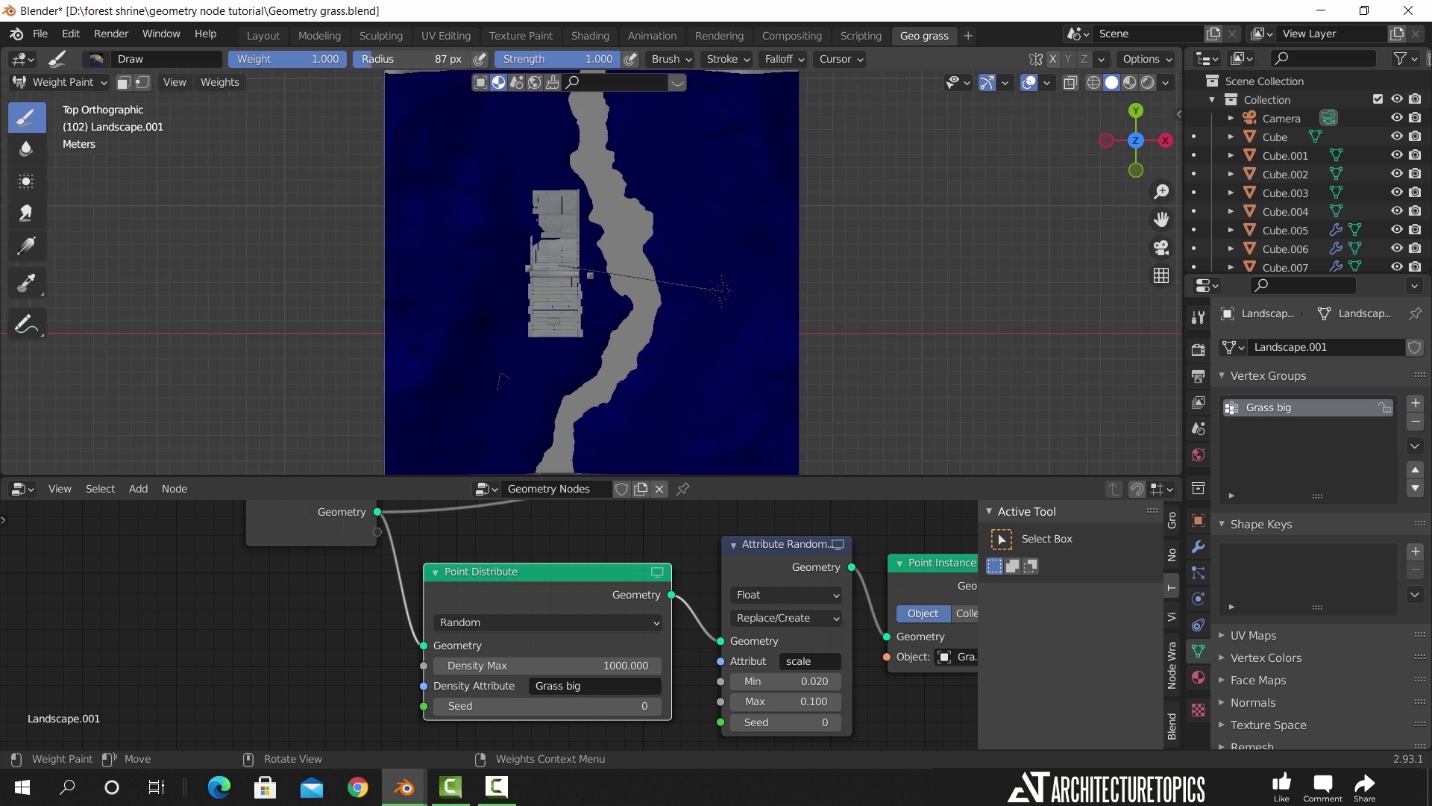
{"action": "mouse_move", "coordinate": [737, 124]}
{"action": "left_mouse_down"}
{"action": "mouse_move", "coordinate": [751, 153]}
{"action": "mouse_move", "coordinate": [762, 408]}
{"action": "mouse_move", "coordinate": [697, 444]}
{"action": "mouse_move", "coordinate": [626, 448]}
{"action": "mouse_move", "coordinate": [671, 358]}
{"action": "mouse_move", "coordinate": [686, 284]}
{"action": "mouse_move", "coordinate": [653, 101]}
{"action": "mouse_move", "coordinate": [774, 201]}
{"action": "mouse_move", "coordinate": [768, 420]}
{"action": "left_mouse_up"}
{"action": "mouse_move", "coordinate": [784, 366]}
{"action": "middle_mouse_down", "text": "shift"}
{"action": "mouse_move", "coordinate": [835, 326]}
{"action": "mouse_move", "coordinate": [860, 337]}
{"action": "mouse_move", "coordinate": [836, 355]}
{"action": "middle_mouse_up", "text": "shift"}
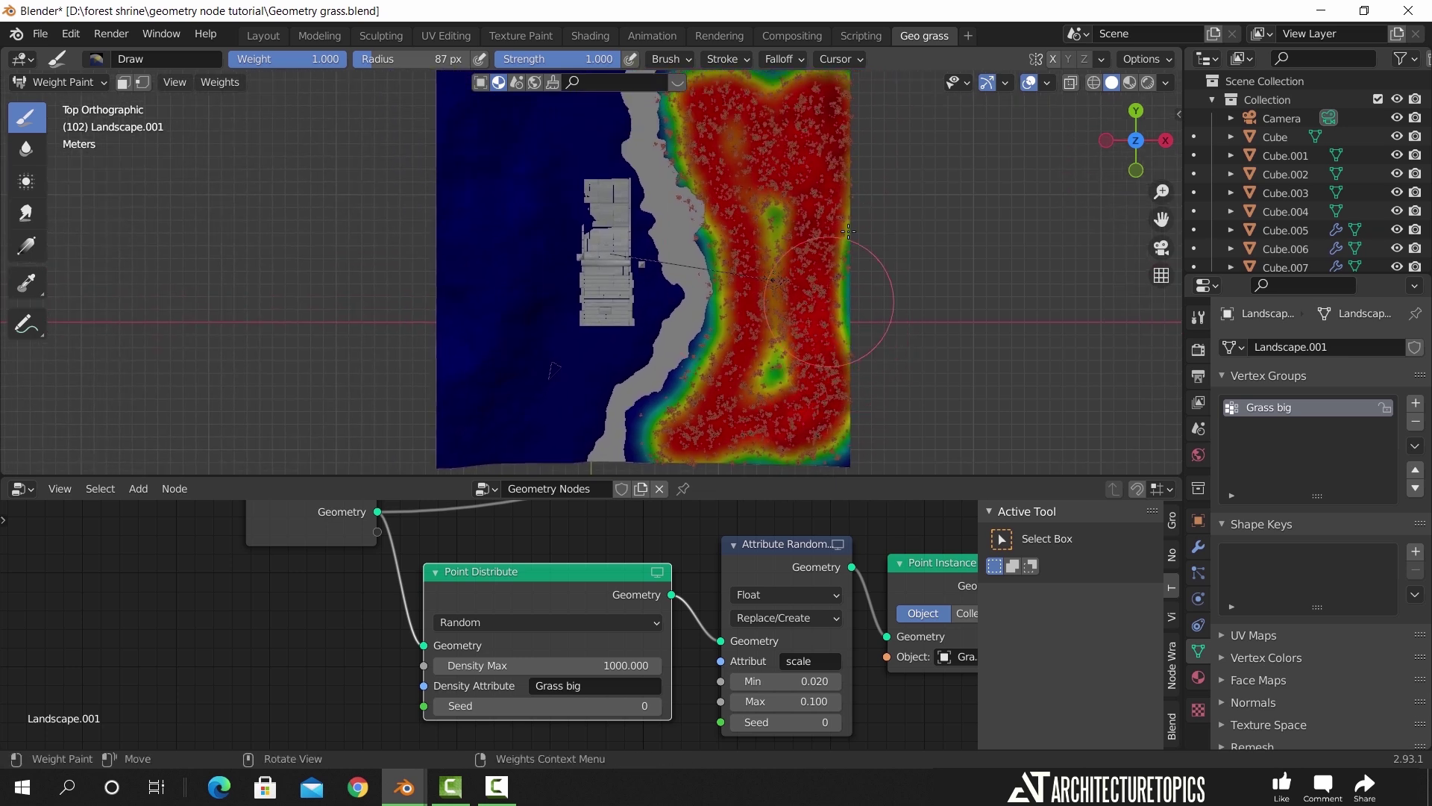
Check the painted grass through the camera and paint weight 1.000 over the terrain on the shrine side of the river
{"action": "key", "text": "KP_0"}
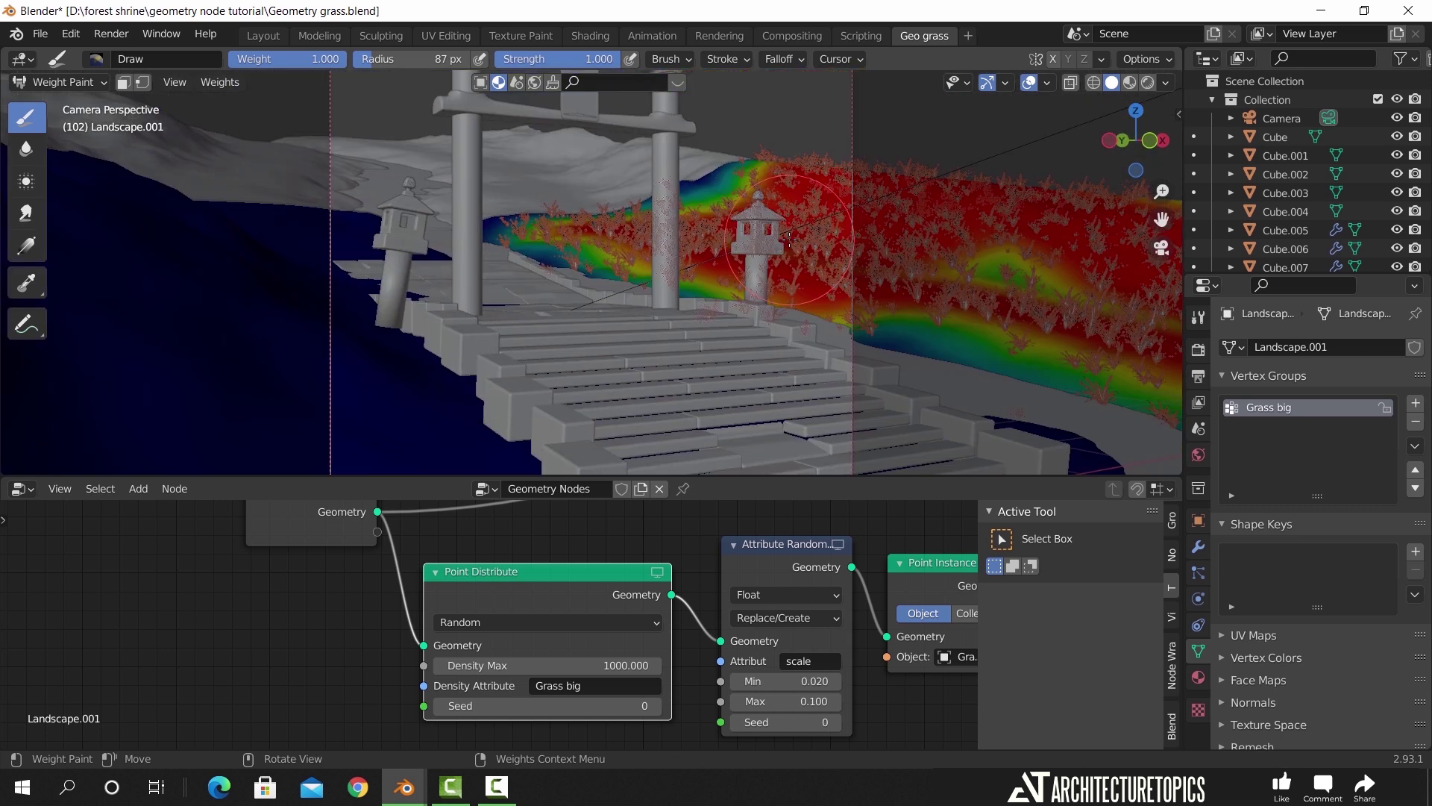
{"action": "scroll", "coordinate": [776, 245], "scroll_direction": "down", "scroll_amount": 1}
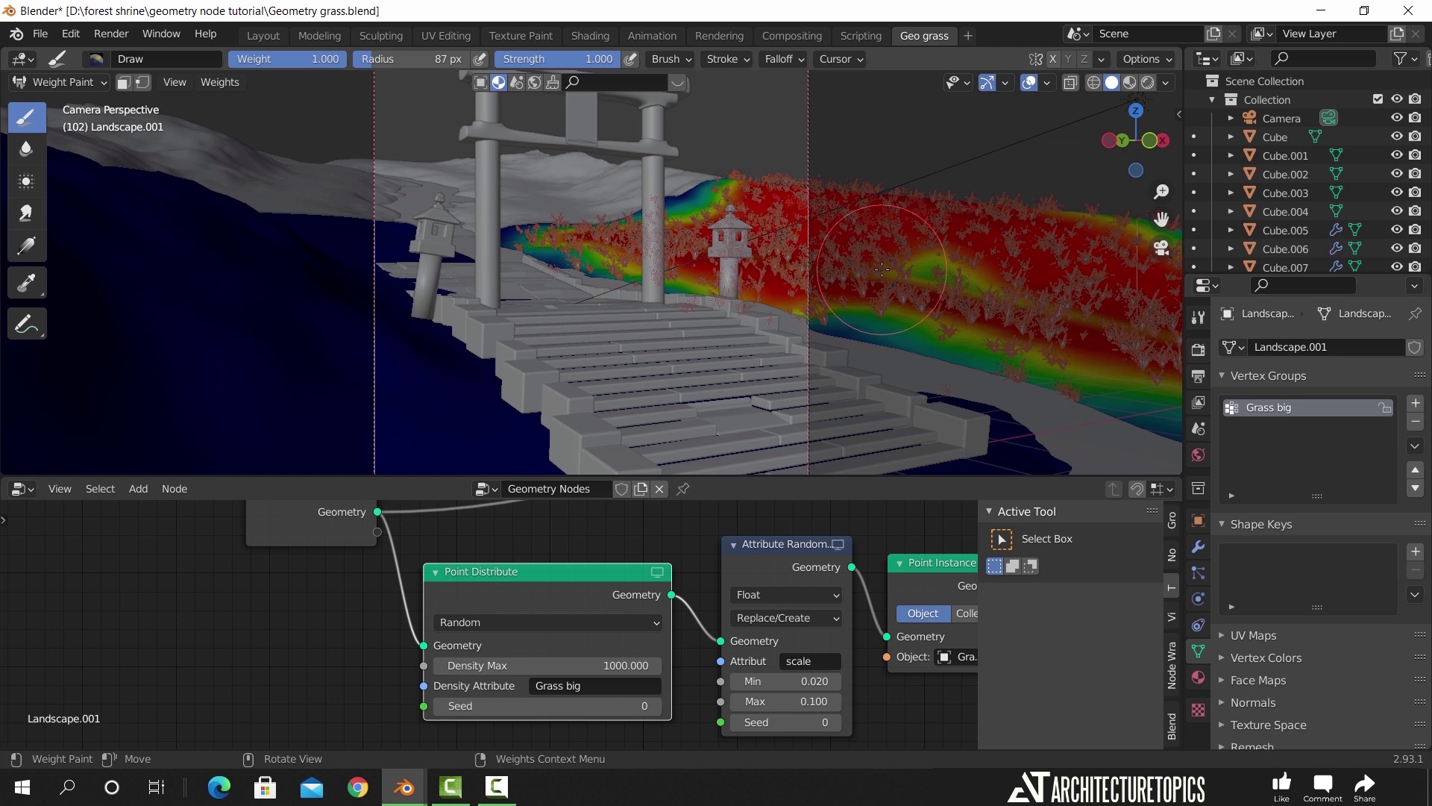
{"action": "middle_click_drag", "start_coordinate": [714, 275], "coordinate": [597, 347]}
{"action": "scroll", "coordinate": [656, 320], "scroll_direction": "down", "scroll_amount": 8}
{"action": "mouse_move", "coordinate": [705, 309]}
{"action": "middle_mouse_down"}
{"action": "mouse_move", "coordinate": [819, 341]}
{"action": "mouse_move", "coordinate": [802, 337]}
{"action": "middle_mouse_up"}
{"action": "middle_click_drag", "start_coordinate": [579, 285], "coordinate": [616, 324], "text": "shift"}
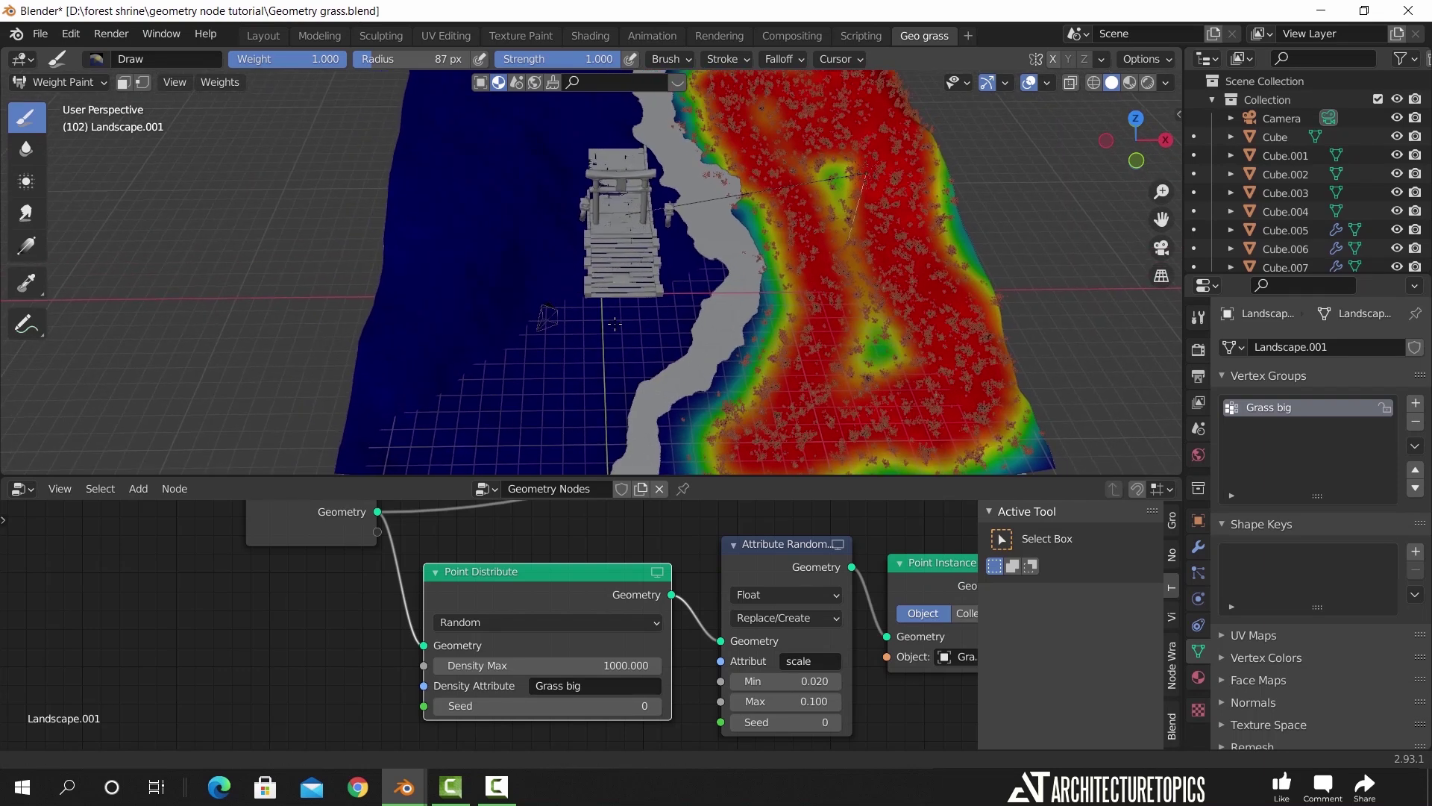
{"action": "scroll", "coordinate": [615, 324], "scroll_direction": "down", "scroll_amount": 3}
{"action": "mouse_move", "coordinate": [506, 347]}
{"action": "left_mouse_down"}
{"action": "mouse_move", "coordinate": [498, 165]}
{"action": "mouse_move", "coordinate": [561, 253]}
{"action": "mouse_move", "coordinate": [556, 362]}
{"action": "mouse_move", "coordinate": [591, 304]}
{"action": "mouse_move", "coordinate": [585, 214]}
{"action": "left_mouse_up"}
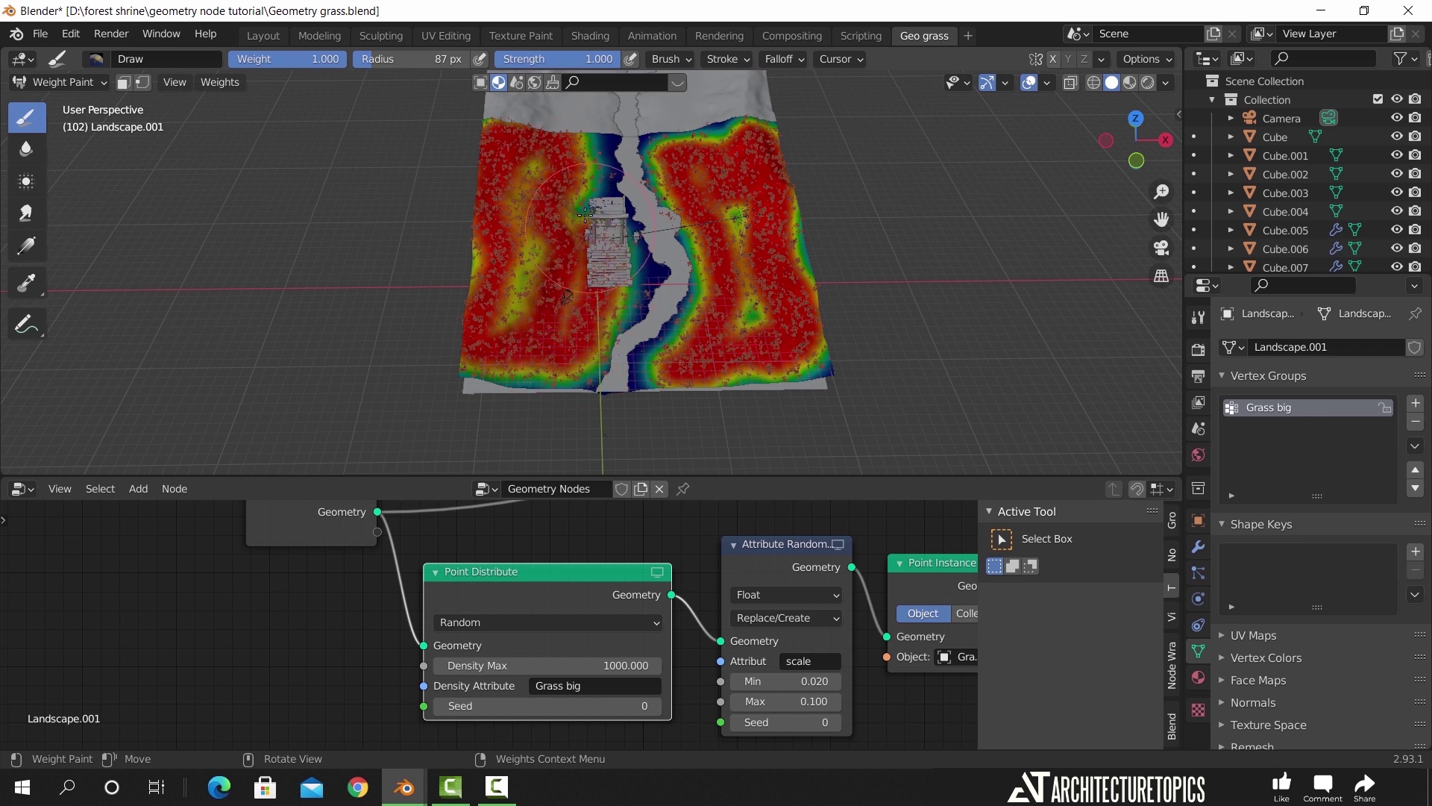
Set the brush weight to 0 and erase the painted weight beneath the shrine platform and steps
{"action": "scroll", "coordinate": [589, 146], "scroll_direction": "up", "scroll_amount": 6}
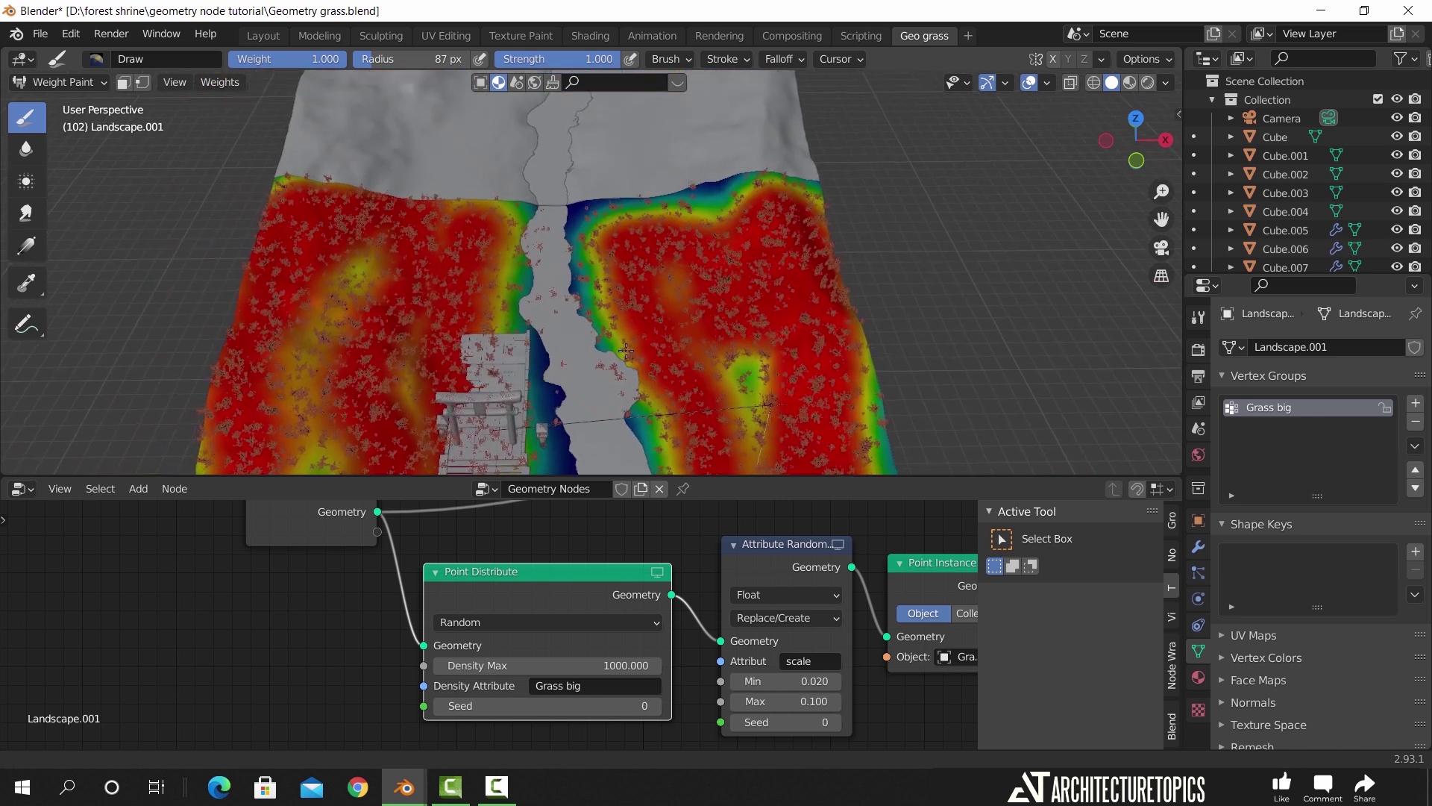
{"action": "middle_click_drag", "start_coordinate": [555, 263], "coordinate": [690, 265]}
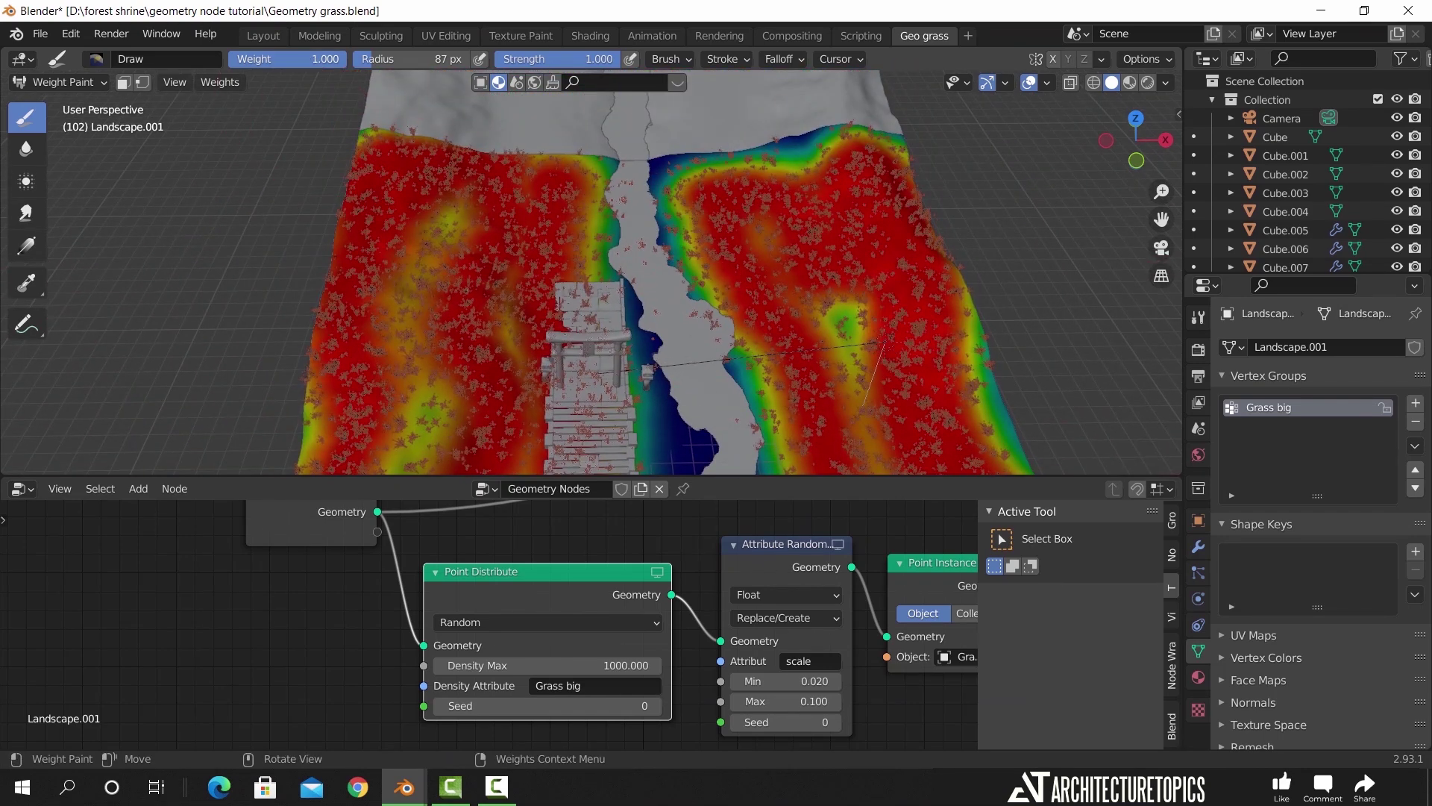
{"action": "key", "text": "KP_7"}
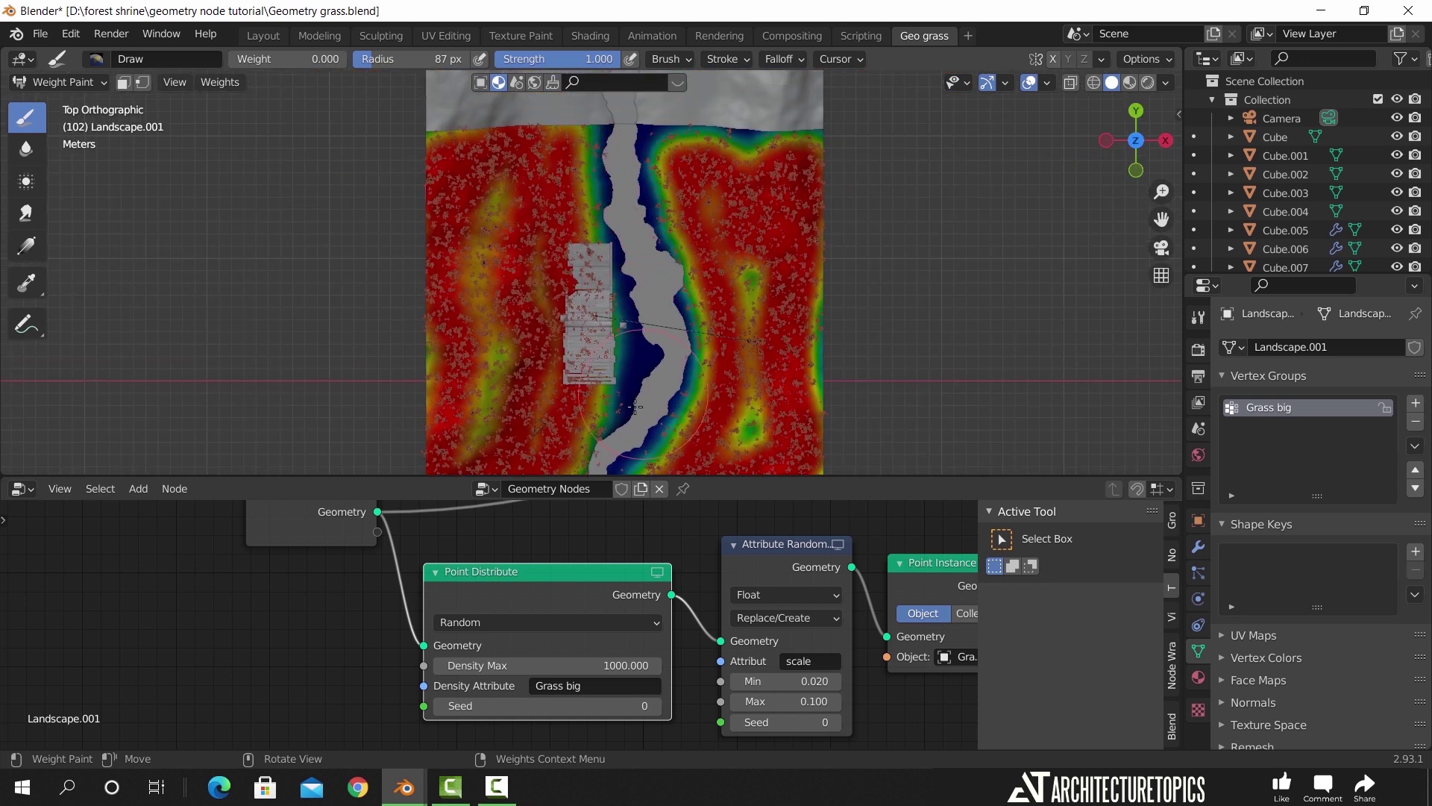
{"action": "mouse_move", "coordinate": [679, 314]}
{"action": "middle_mouse_down", "text": "shift"}
{"action": "mouse_move", "coordinate": [672, 239]}
{"action": "mouse_move", "coordinate": [675, 317]}
{"action": "middle_mouse_up", "text": "shift"}
{"action": "middle_click_drag", "start_coordinate": [634, 245], "coordinate": [636, 234], "text": "shift"}
{"action": "scroll", "coordinate": [636, 234], "scroll_direction": "up", "scroll_amount": 5}
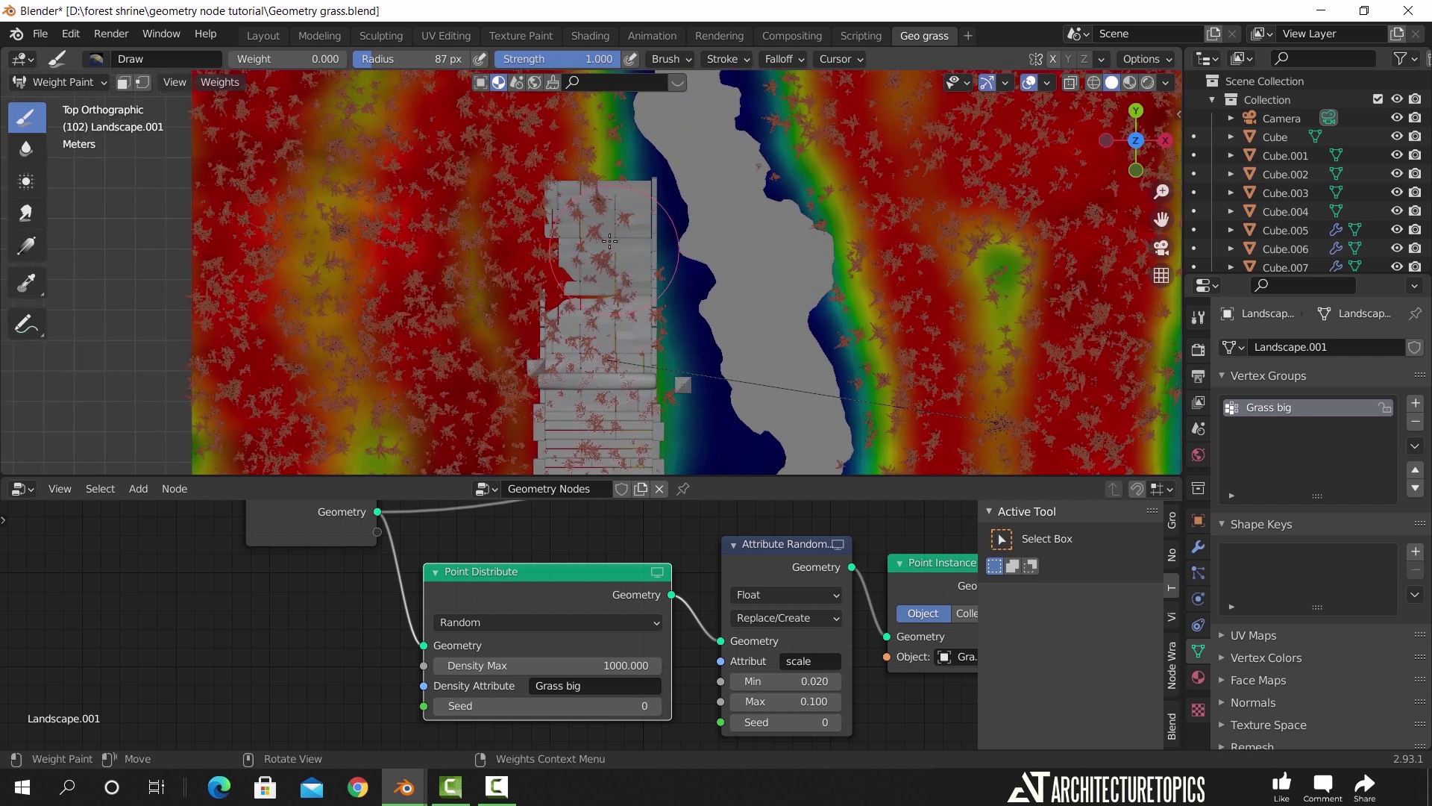
{"action": "mouse_move", "coordinate": [605, 311]}
{"action": "left_mouse_down"}
{"action": "mouse_move", "coordinate": [613, 332]}
{"action": "mouse_move", "coordinate": [643, 322]}
{"action": "mouse_move", "coordinate": [590, 241]}
{"action": "left_mouse_up"}
{"action": "mouse_move", "coordinate": [583, 290]}
{"action": "left_mouse_down"}
{"action": "mouse_move", "coordinate": [579, 354]}
{"action": "mouse_move", "coordinate": [557, 368]}
{"action": "left_mouse_up"}
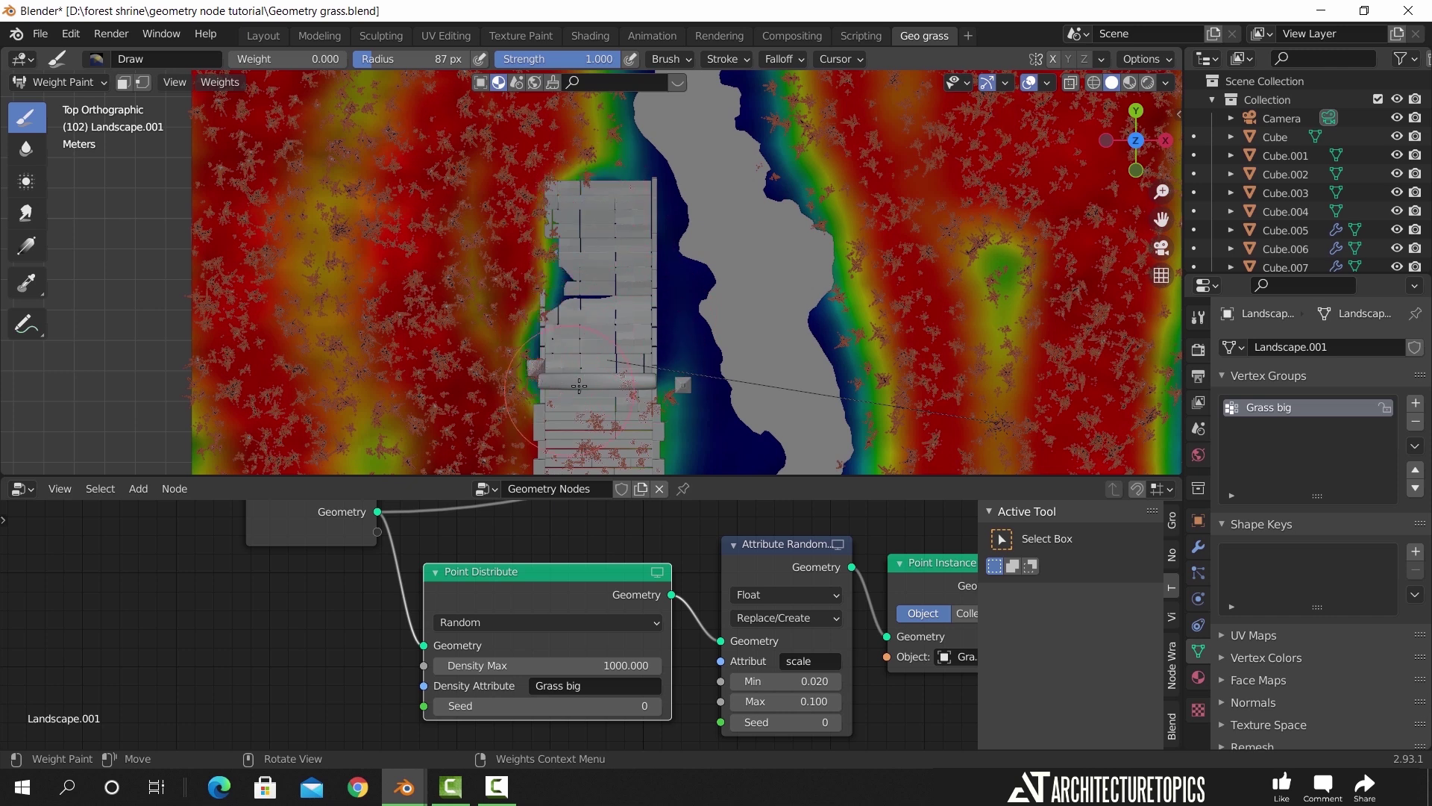
{"action": "middle_click_drag", "start_coordinate": [477, 403], "coordinate": [492, 200], "text": "shift"}
{"action": "mouse_move", "coordinate": [606, 231]}
{"action": "left_mouse_down"}
{"action": "mouse_move", "coordinate": [586, 256]}
{"action": "mouse_move", "coordinate": [624, 313]}
{"action": "mouse_move", "coordinate": [613, 279]}
{"action": "left_mouse_up"}
{"action": "left_click_drag", "start_coordinate": [645, 203], "coordinate": [654, 210]}
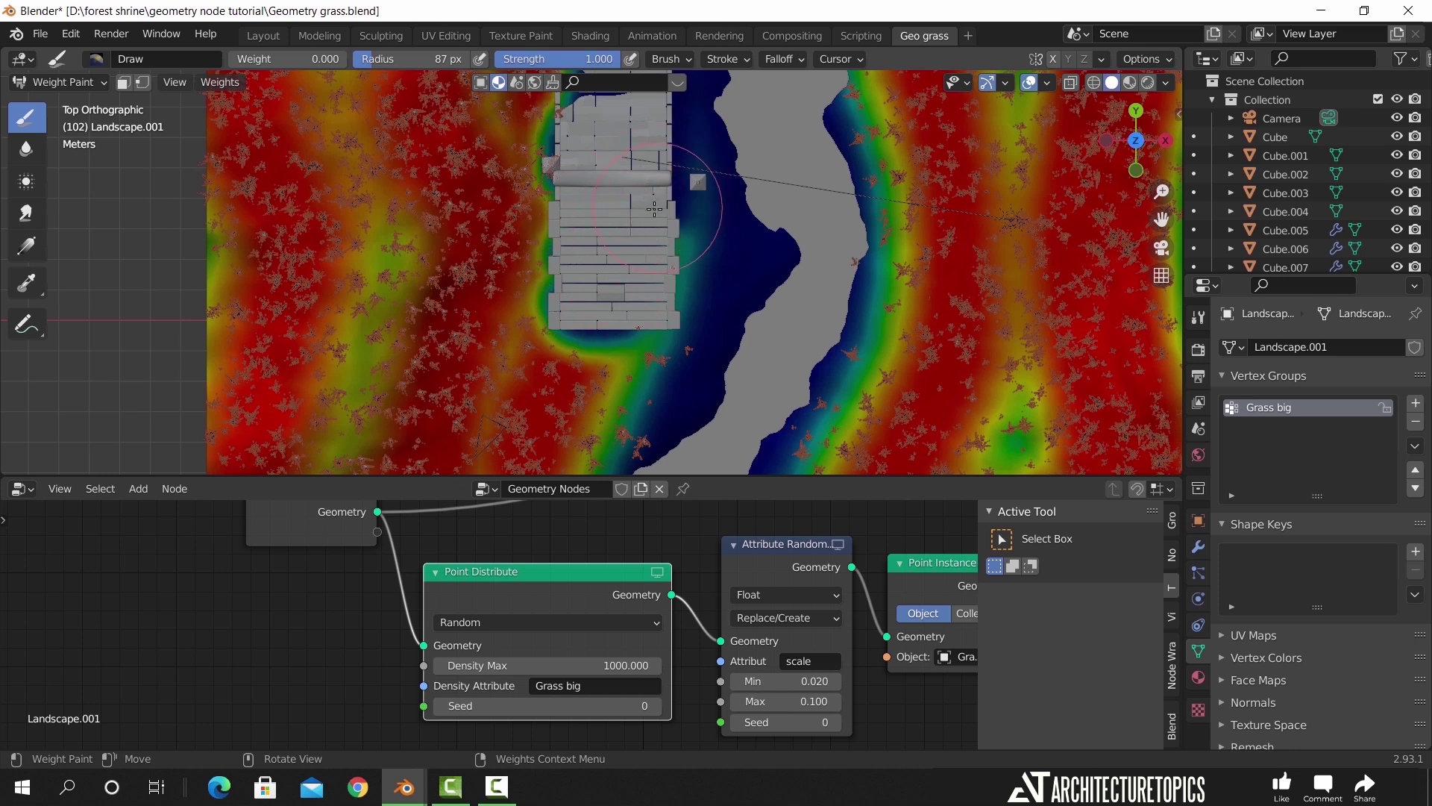
Paint weight 0.901 with a 46 px brush radius along the strip between the shrine steps and the river
{"action": "left_click_drag", "start_coordinate": [264, 59], "coordinate": [332, 59]}
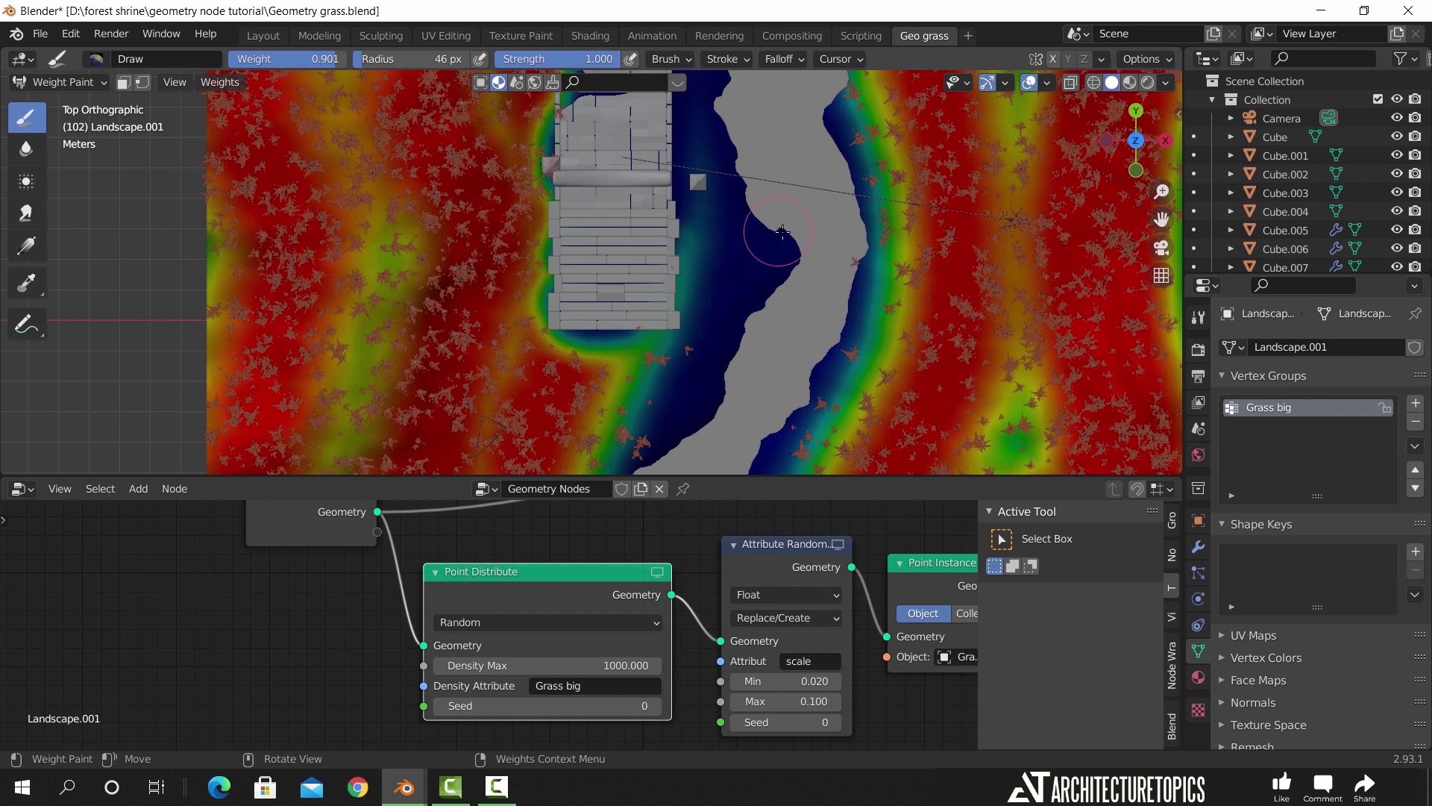
{"action": "mouse_move", "coordinate": [782, 232]}
{"action": "left_mouse_down"}
{"action": "mouse_move", "coordinate": [647, 424]}
{"action": "mouse_move", "coordinate": [702, 289]}
{"action": "mouse_move", "coordinate": [696, 133]}
{"action": "left_mouse_up"}
{"action": "key", "text": "ctrl+z"}
{"action": "middle_click_drag", "start_coordinate": [695, 134], "coordinate": [658, 347], "text": "shift"}
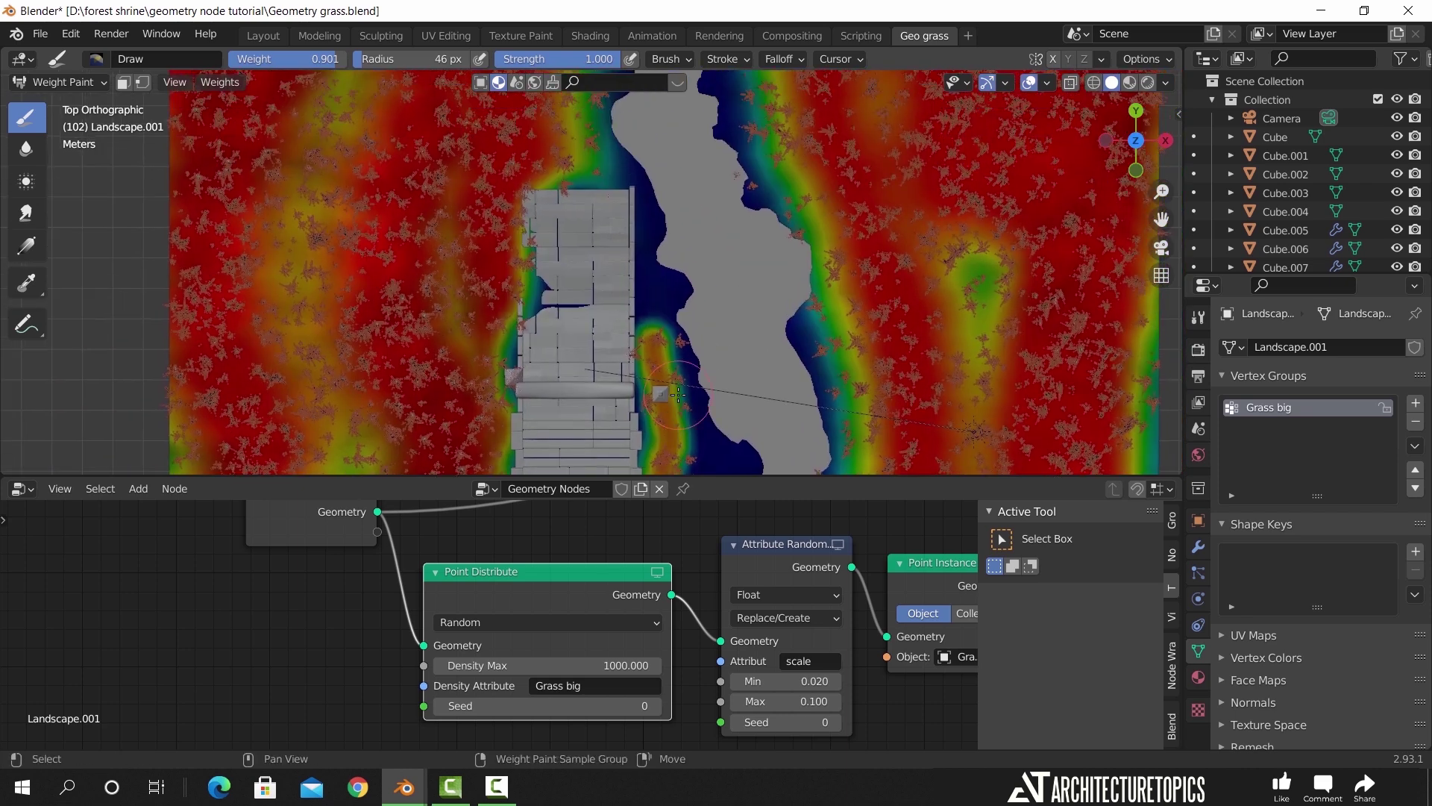
{"action": "left_click_drag", "start_coordinate": [611, 189], "coordinate": [577, 170]}
{"action": "middle_click_drag", "start_coordinate": [467, 179], "coordinate": [847, 176]}
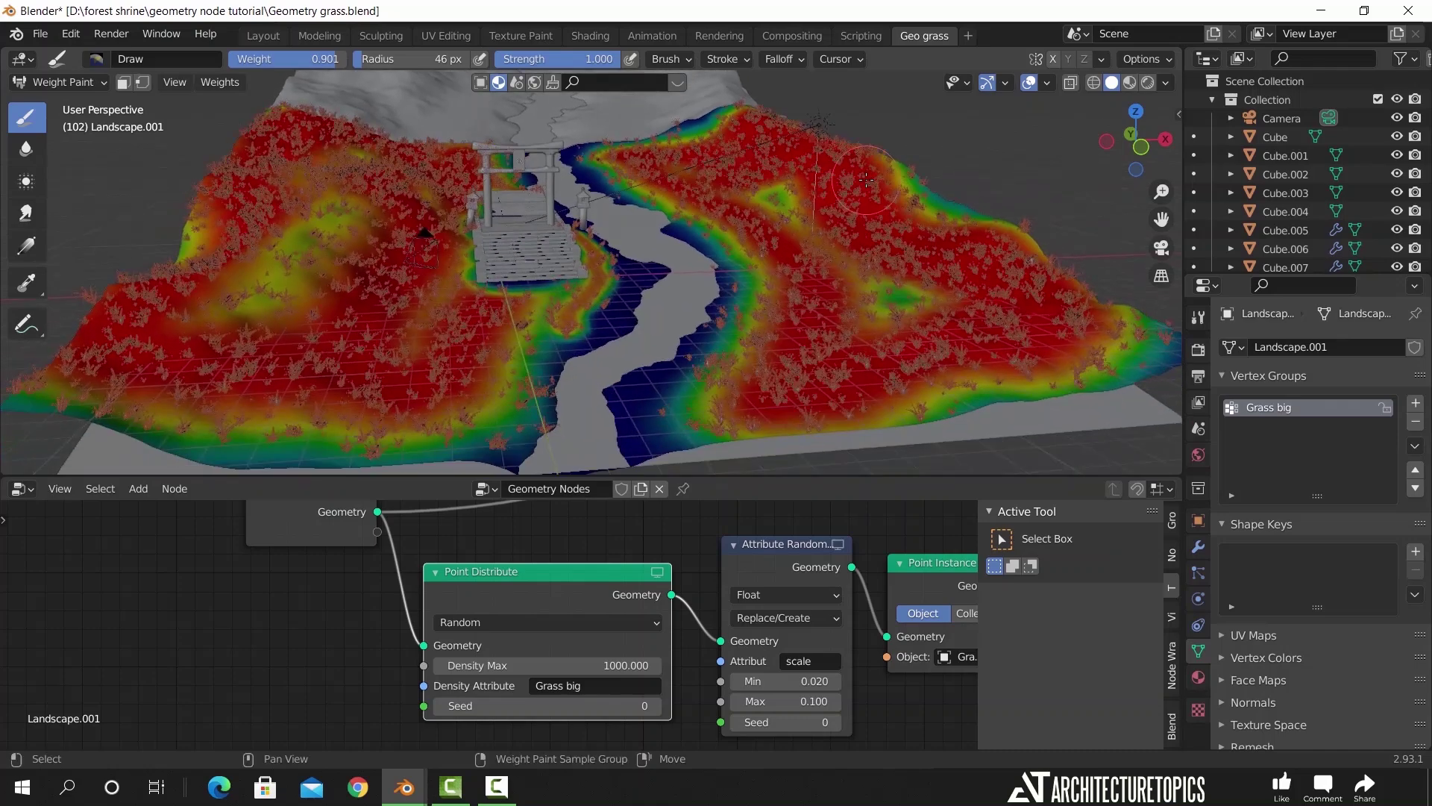
Check the grass along the river in Object Mode and erase the weight on the shrine-side bank, using brush weight 0 and 46 px radius
{"action": "left_click", "coordinate": [42, 79]}
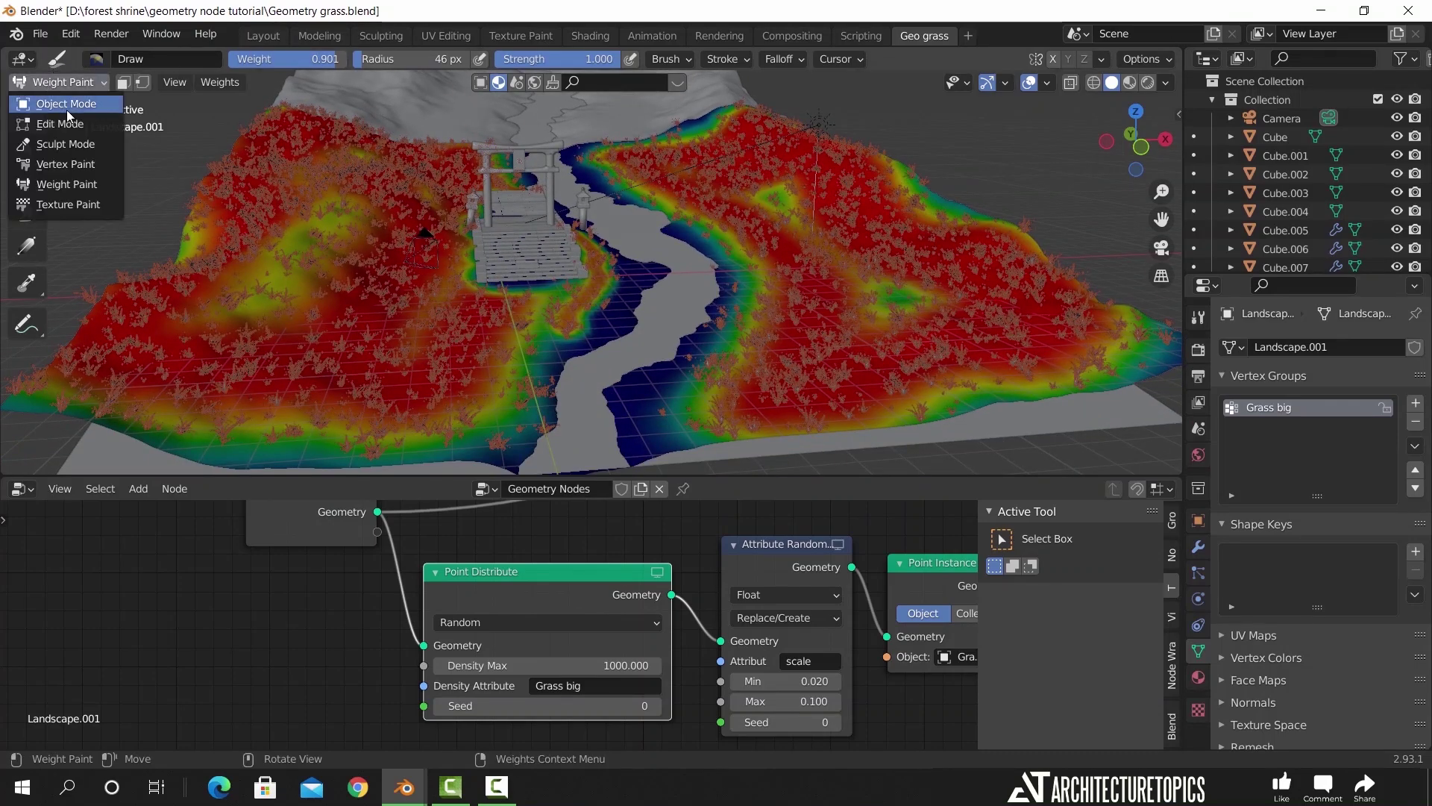
{"action": "left_click", "coordinate": [65, 110]}
{"action": "middle_click_drag", "start_coordinate": [822, 407], "coordinate": [680, 317]}
{"action": "scroll", "coordinate": [777, 321], "scroll_direction": "up", "scroll_amount": 3}
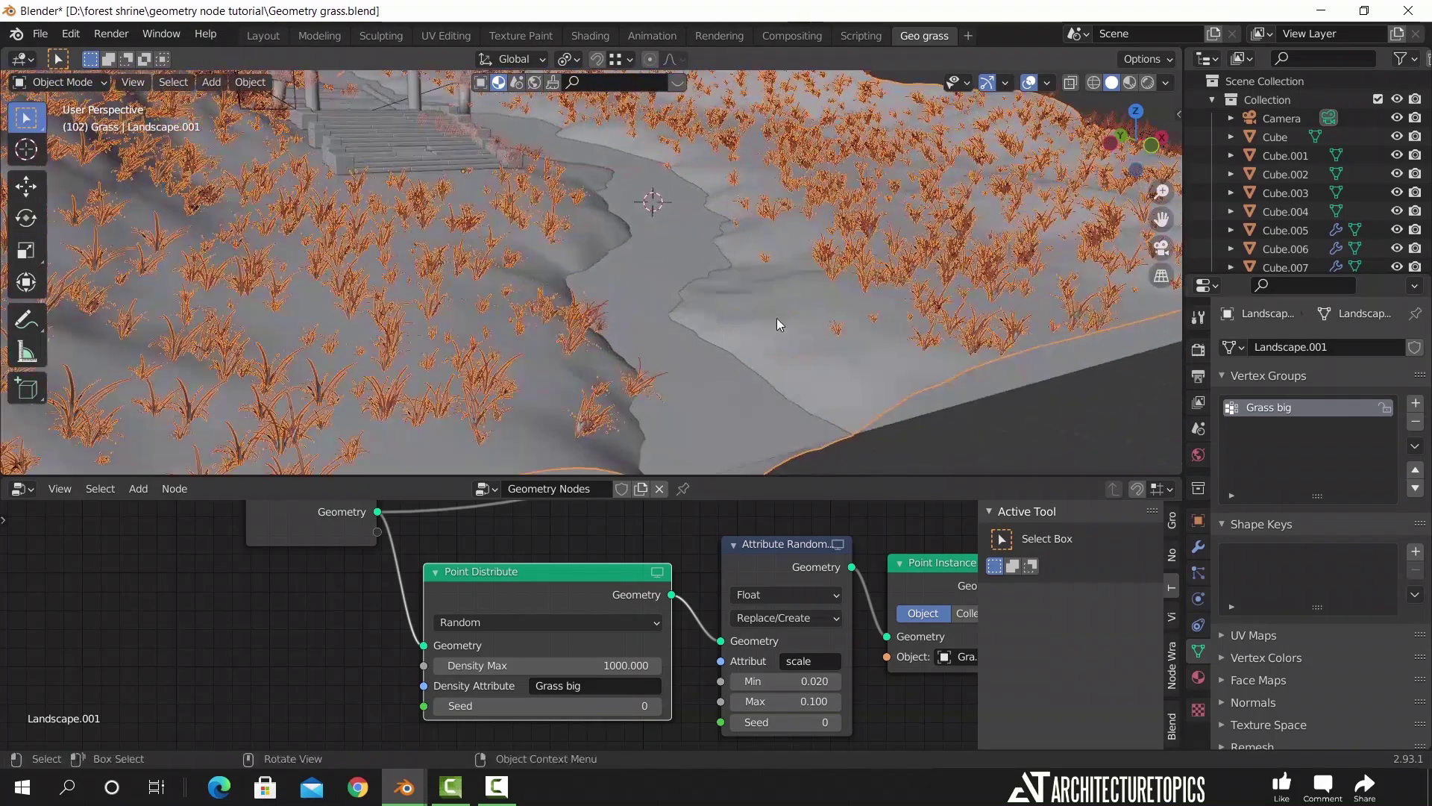
{"action": "middle_click_drag", "start_coordinate": [842, 307], "coordinate": [598, 323], "text": "shift"}
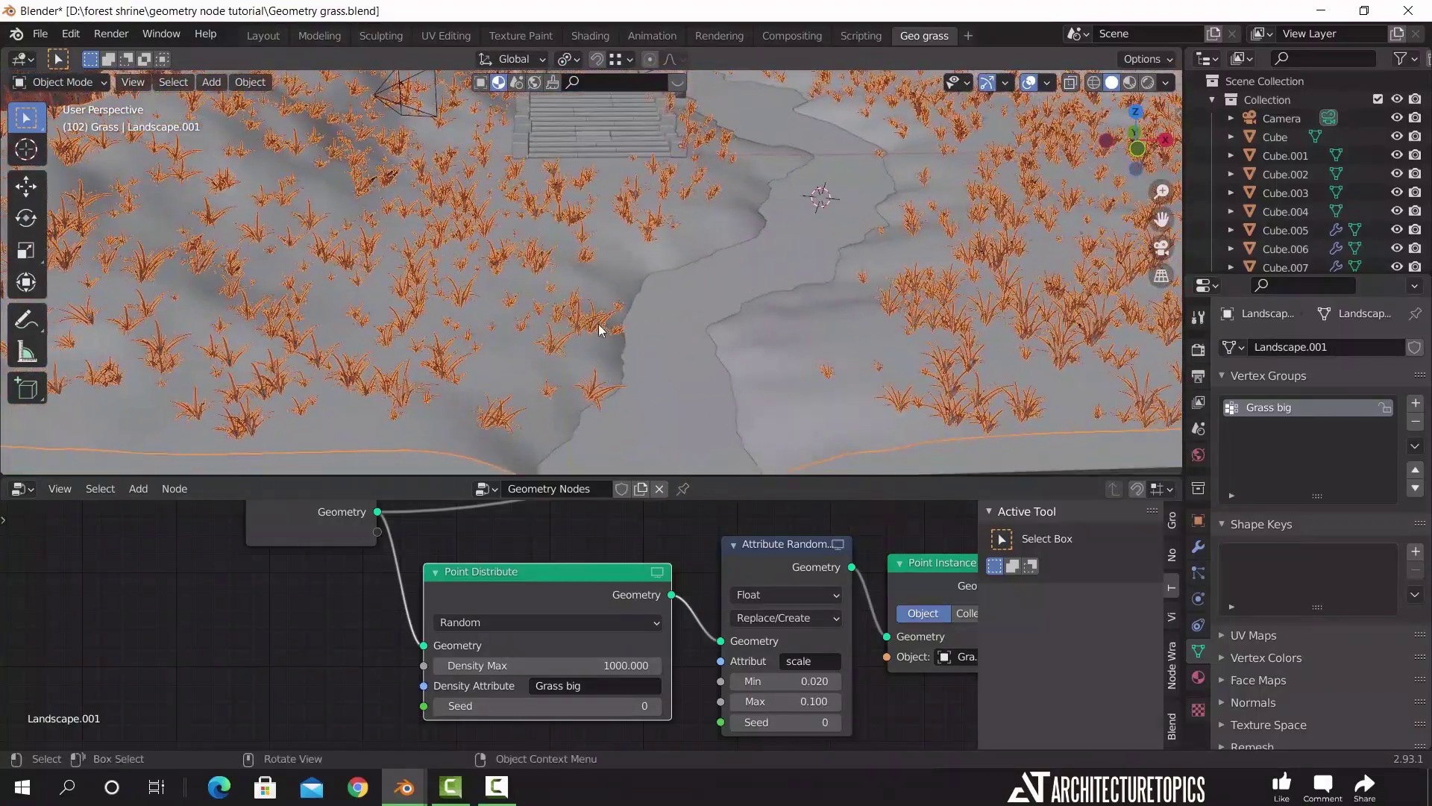
{"action": "left_click", "coordinate": [61, 82]}
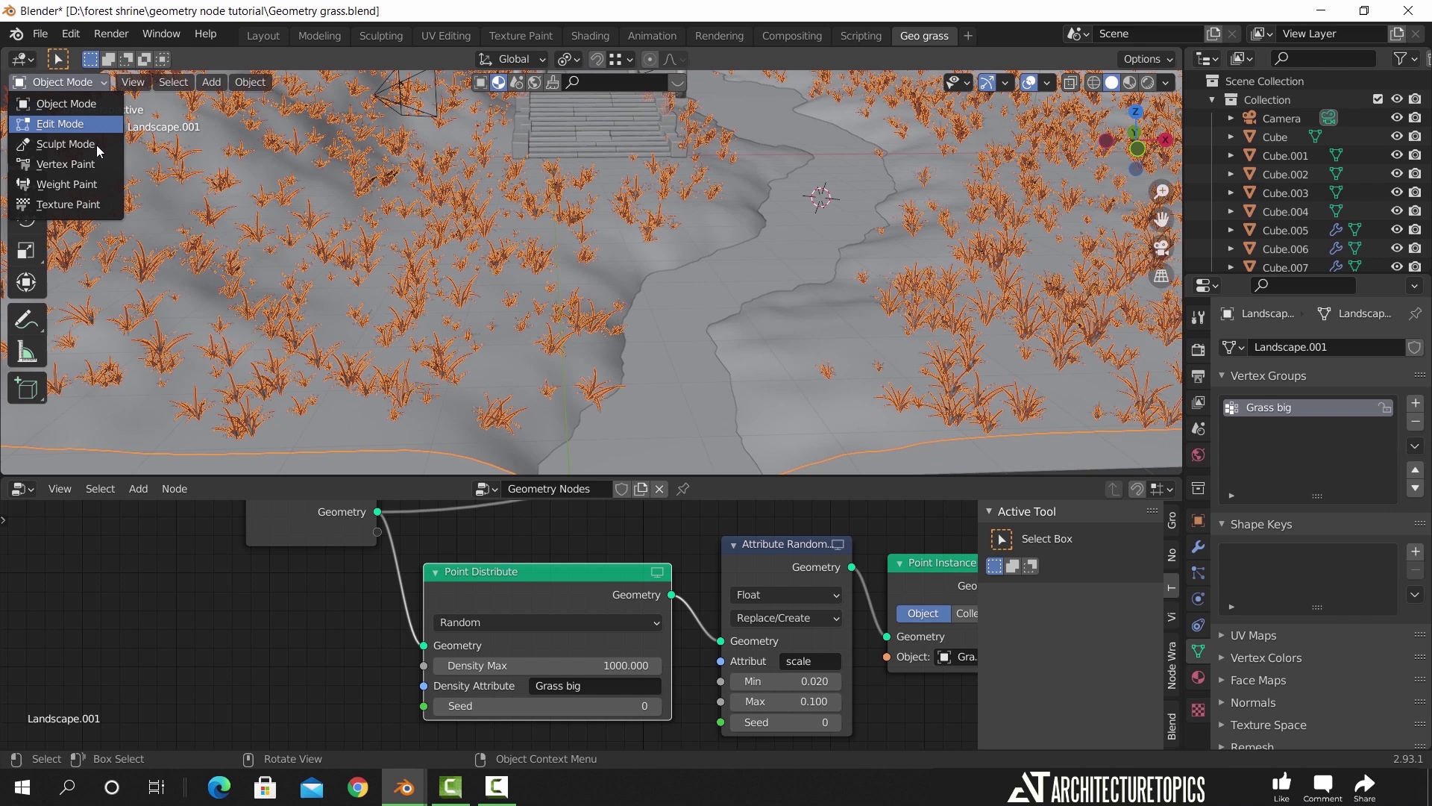
{"action": "left_click", "coordinate": [96, 184]}
{"action": "left_click_drag", "start_coordinate": [326, 59], "coordinate": [229, 60]}
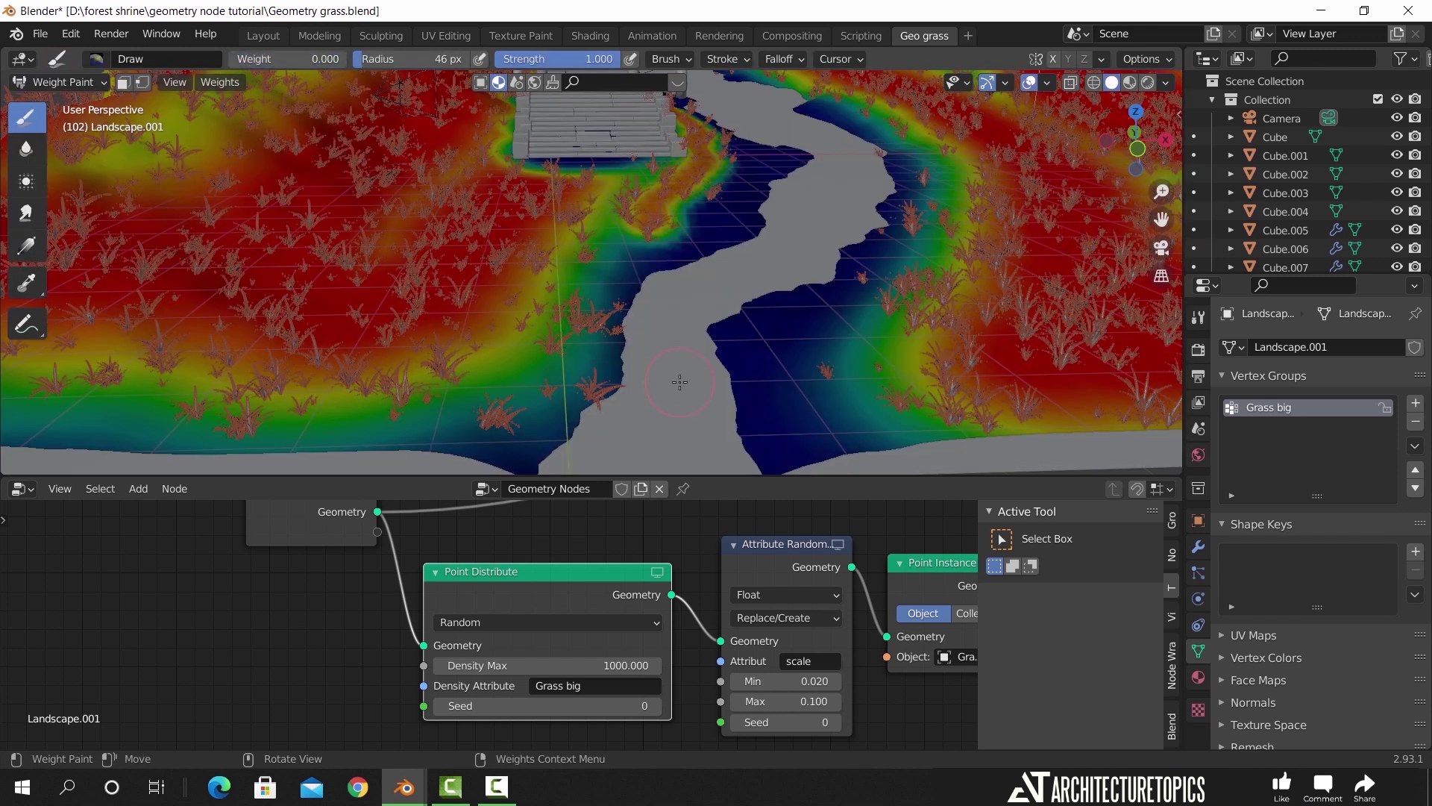
{"action": "mouse_move", "coordinate": [610, 340]}
{"action": "left_mouse_down"}
{"action": "mouse_move", "coordinate": [557, 416]}
{"action": "mouse_move", "coordinate": [509, 414]}
{"action": "mouse_move", "coordinate": [581, 325]}
{"action": "left_mouse_up"}
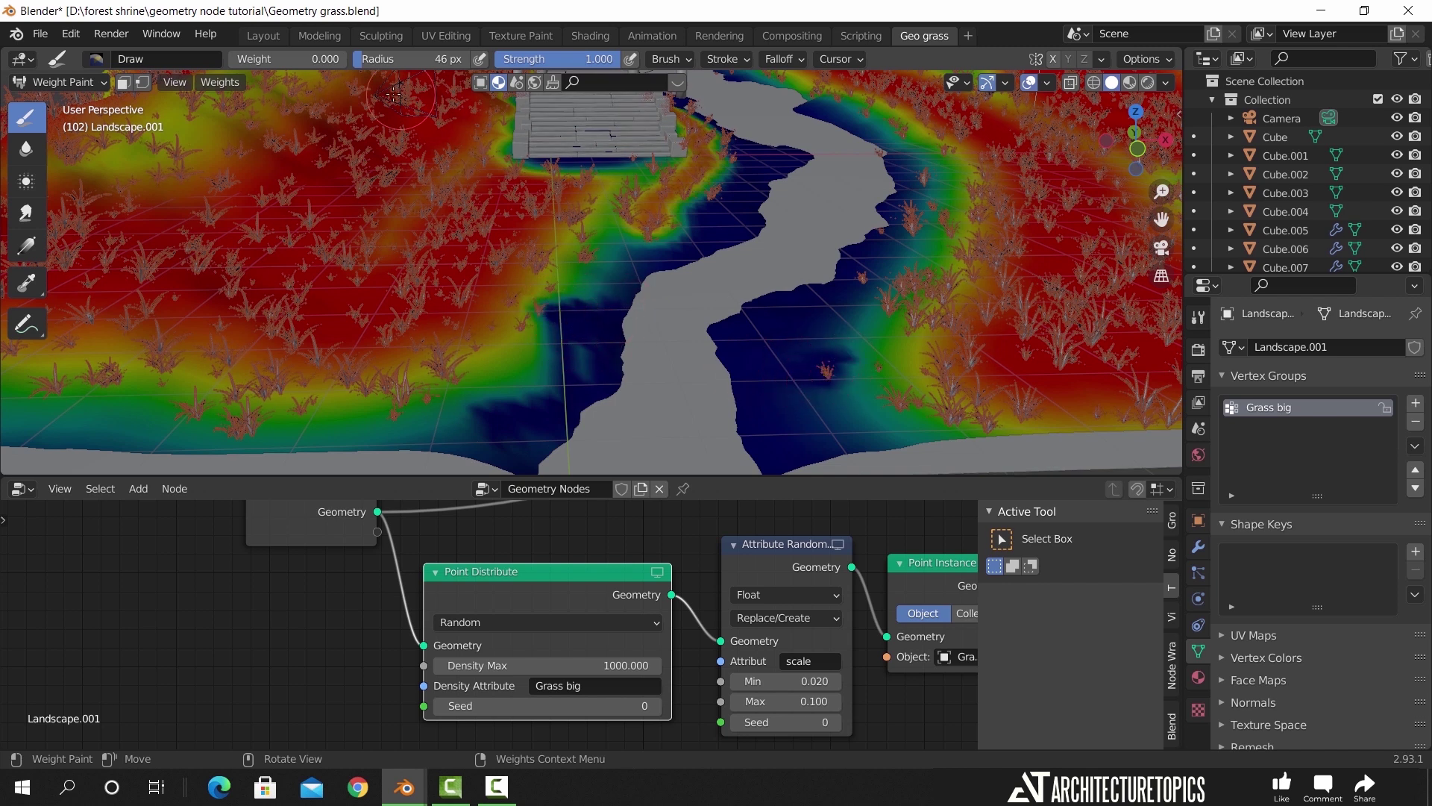
Enlarge the brush radius to 106 px and erase the painted weight along the riverbank opposite the shrine
{"action": "left_click_drag", "start_coordinate": [402, 60], "coordinate": [409, 60]}
{"action": "mouse_move", "coordinate": [789, 367]}
{"action": "left_mouse_down"}
{"action": "mouse_move", "coordinate": [895, 217]}
{"action": "mouse_move", "coordinate": [884, 153]}
{"action": "left_mouse_up"}
{"action": "left_click_drag", "start_coordinate": [884, 153], "coordinate": [888, 147]}
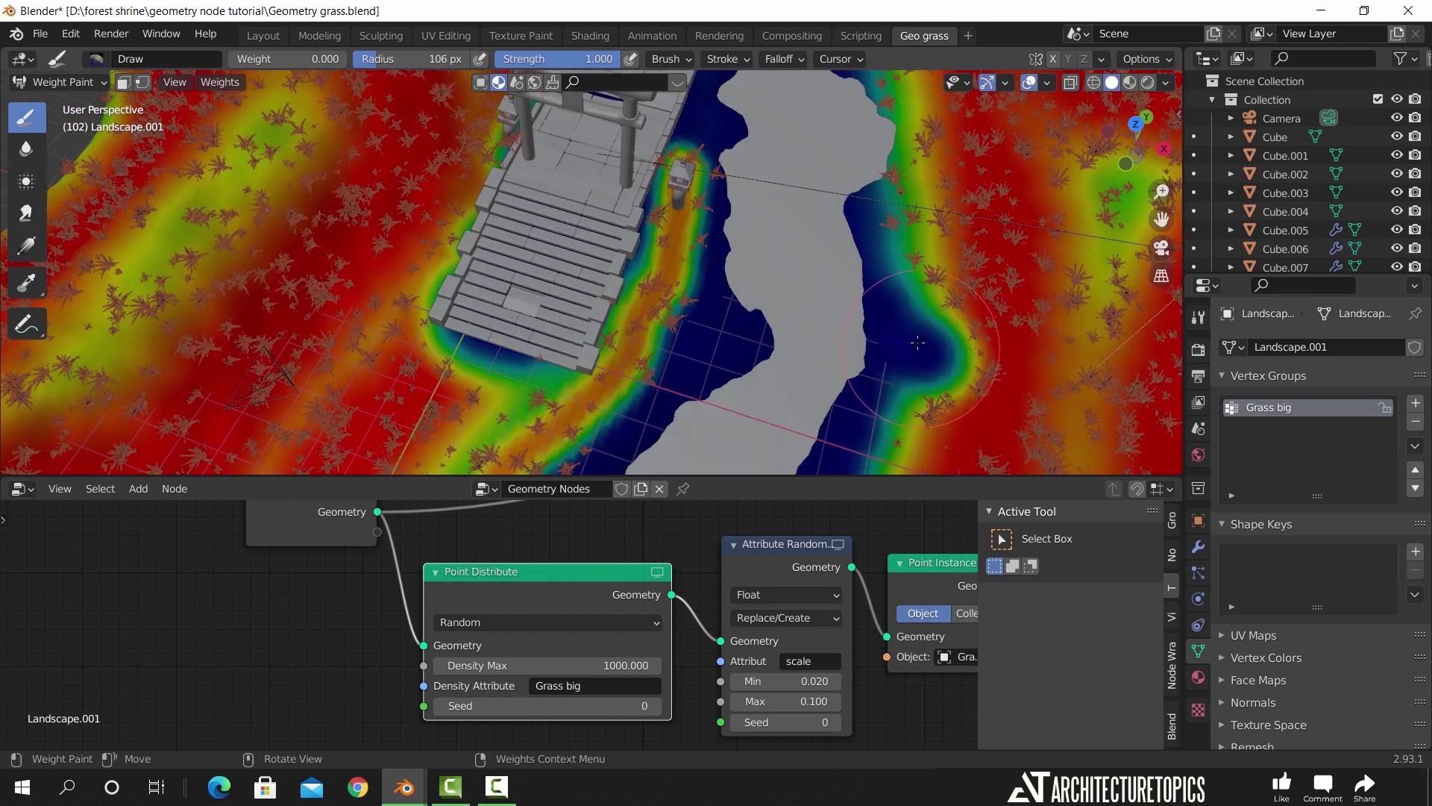
{"action": "left_click_drag", "start_coordinate": [963, 373], "coordinate": [894, 121]}
{"action": "scroll", "coordinate": [764, 294], "scroll_direction": "down", "scroll_amount": 1}
{"action": "middle_click_drag", "start_coordinate": [720, 321], "coordinate": [753, 303]}
{"action": "scroll", "coordinate": [753, 304], "scroll_direction": "down", "scroll_amount": 3}
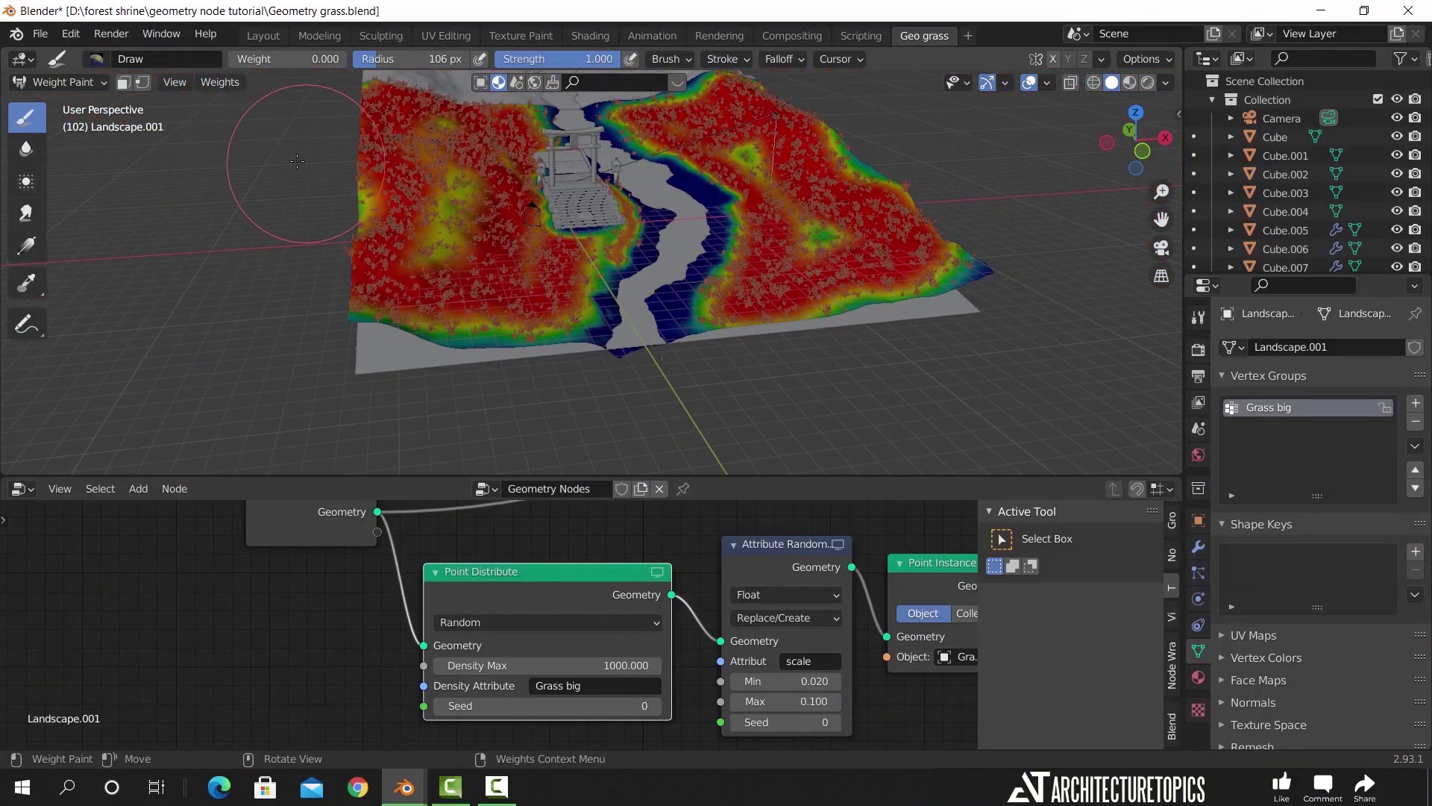
Return to Object Mode, examine the scattered grass over the landscape and select the smaller Grass 2 clump in front of it
{"action": "left_click", "coordinate": [79, 86]}
{"action": "left_click", "coordinate": [82, 109]}
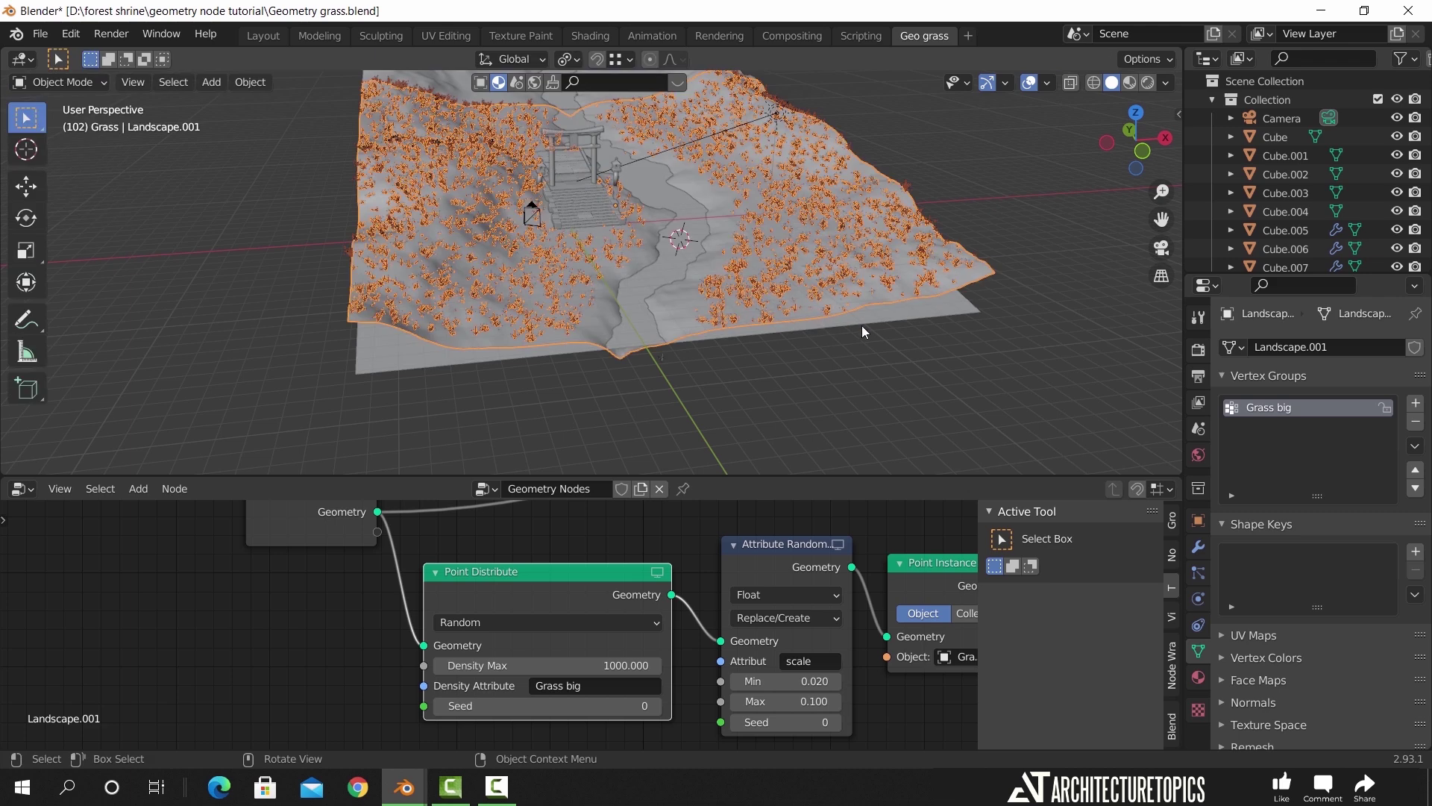
{"action": "mouse_move", "coordinate": [861, 326]}
{"action": "middle_mouse_down"}
{"action": "mouse_move", "coordinate": [799, 344]}
{"action": "mouse_move", "coordinate": [897, 334]}
{"action": "mouse_move", "coordinate": [883, 357]}
{"action": "mouse_move", "coordinate": [859, 355]}
{"action": "middle_mouse_up"}
{"action": "scroll", "coordinate": [896, 334], "scroll_direction": "up", "scroll_amount": 3}
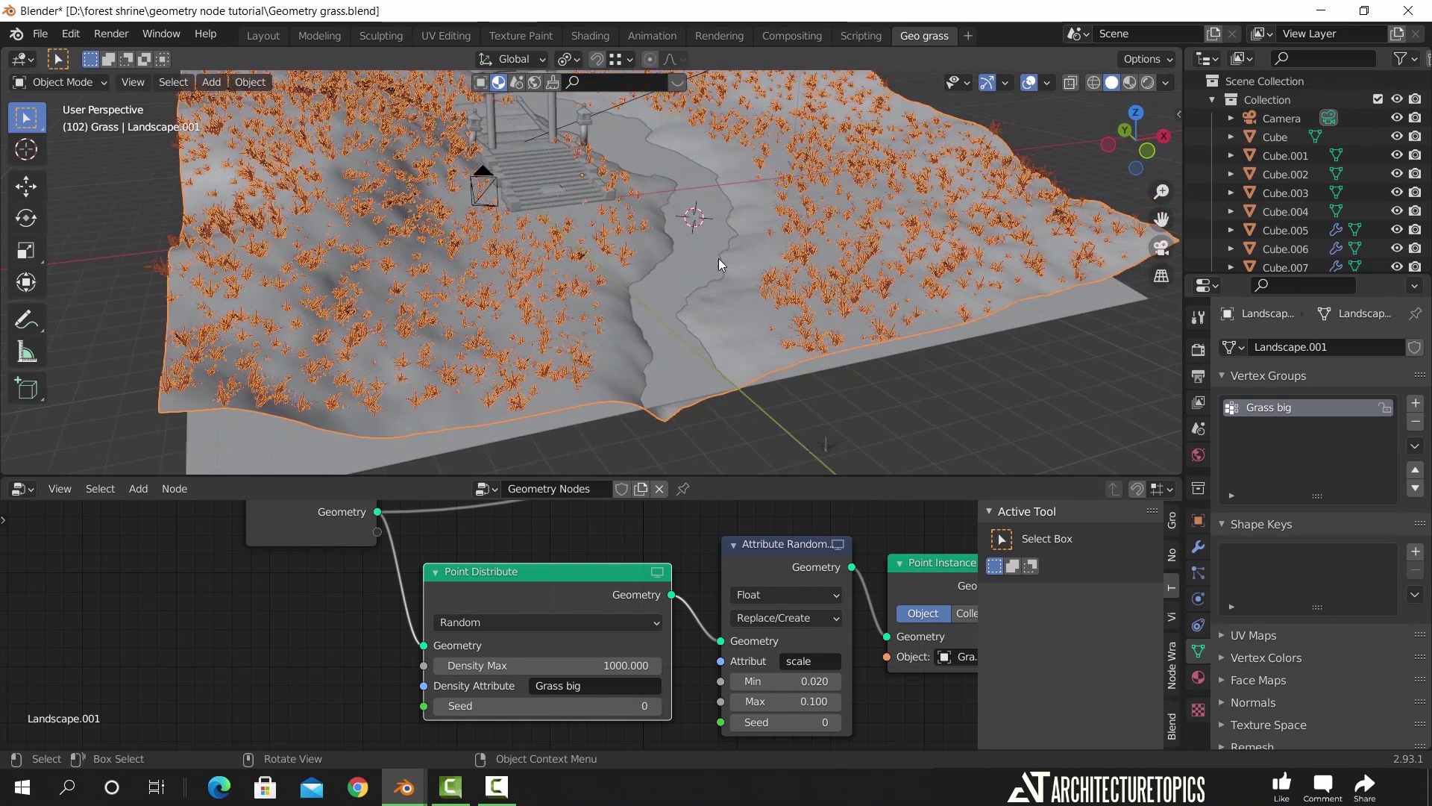
{"action": "middle_click_drag", "start_coordinate": [836, 455], "coordinate": [783, 375], "text": "shift"}
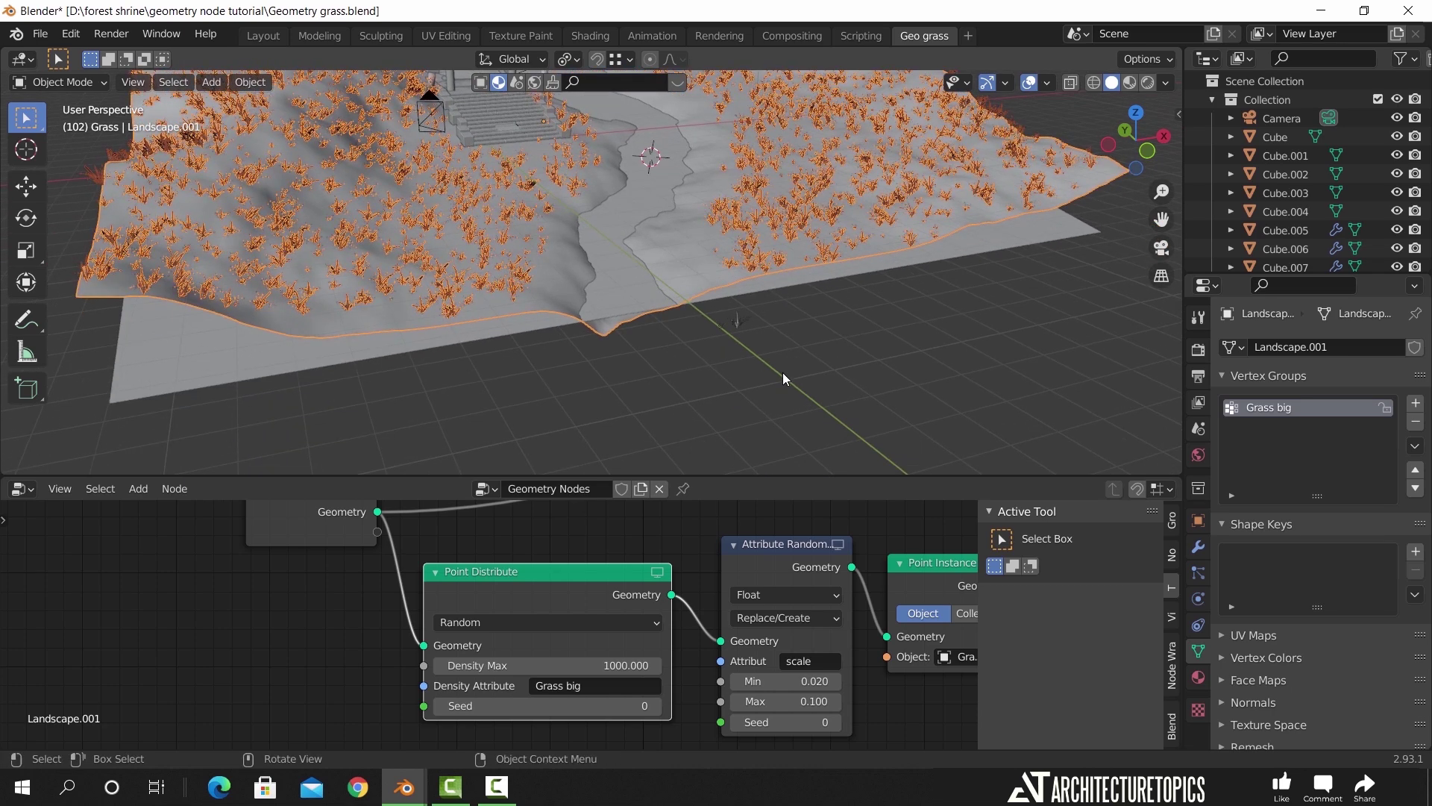
{"action": "scroll", "coordinate": [790, 377], "scroll_direction": "up", "scroll_amount": 4}
{"action": "middle_click_drag", "start_coordinate": [975, 418], "coordinate": [908, 414], "text": "shift"}
{"action": "left_click", "coordinate": [890, 431]}
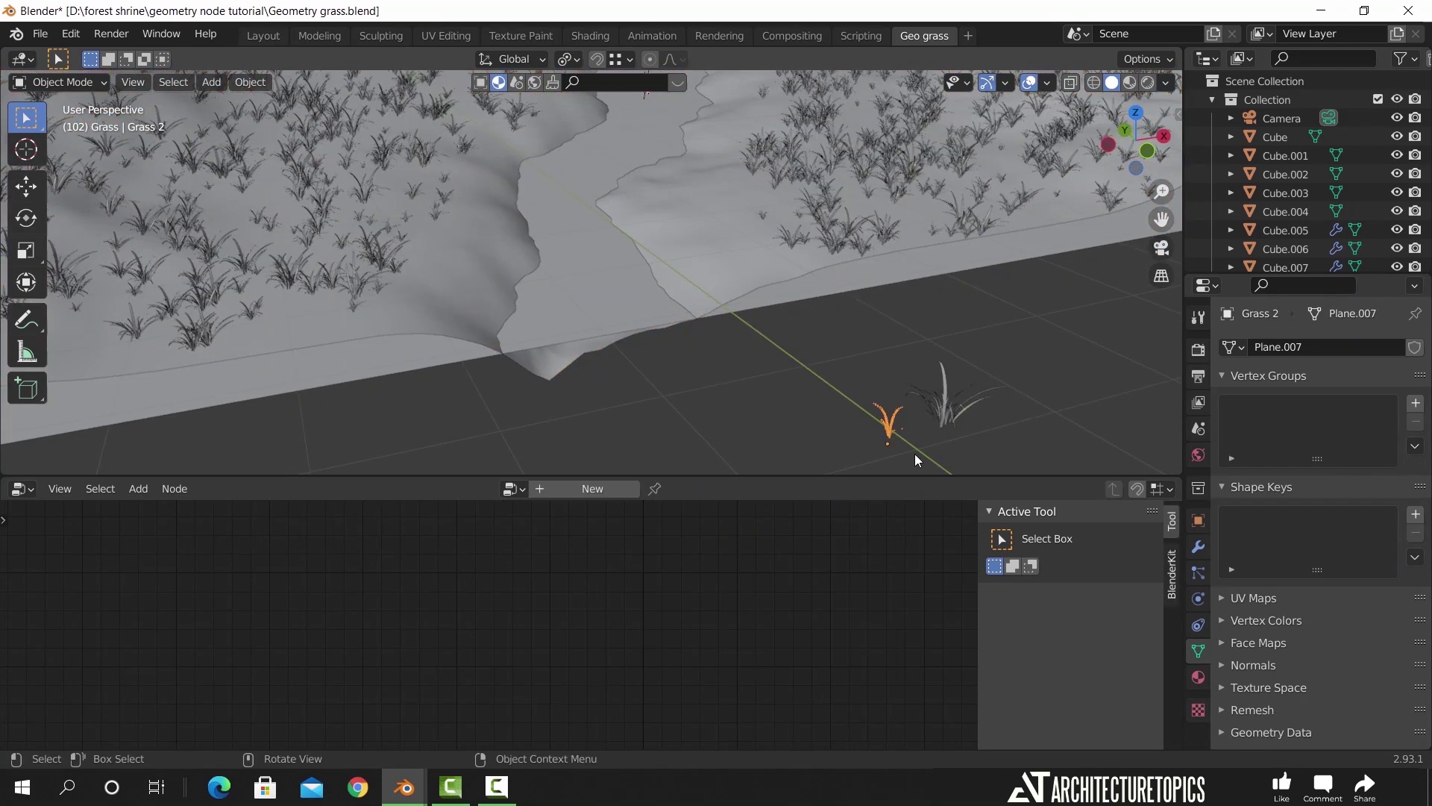
Duplicate the landscape's Point Distribute, Attribute Randomize and Point Instance nodes below the originals and feed the copied chain from the Group Input geometry
{"action": "left_click", "coordinate": [729, 240]}
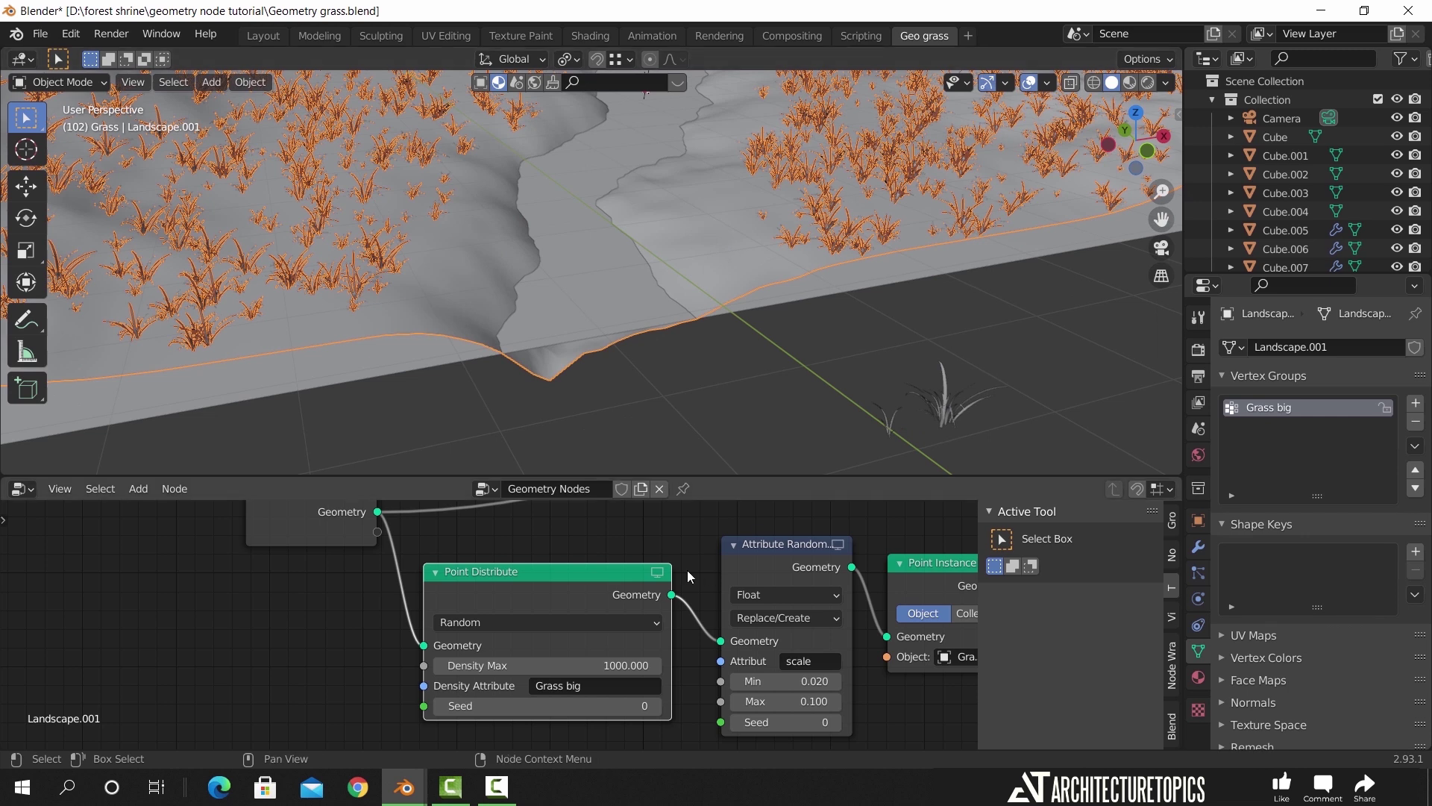
{"action": "scroll", "coordinate": [688, 570], "scroll_direction": "down", "scroll_amount": 4}
{"action": "middle_click_drag", "start_coordinate": [776, 579], "coordinate": [859, 544]}
{"action": "scroll", "coordinate": [804, 570], "scroll_direction": "up", "scroll_amount": 2}
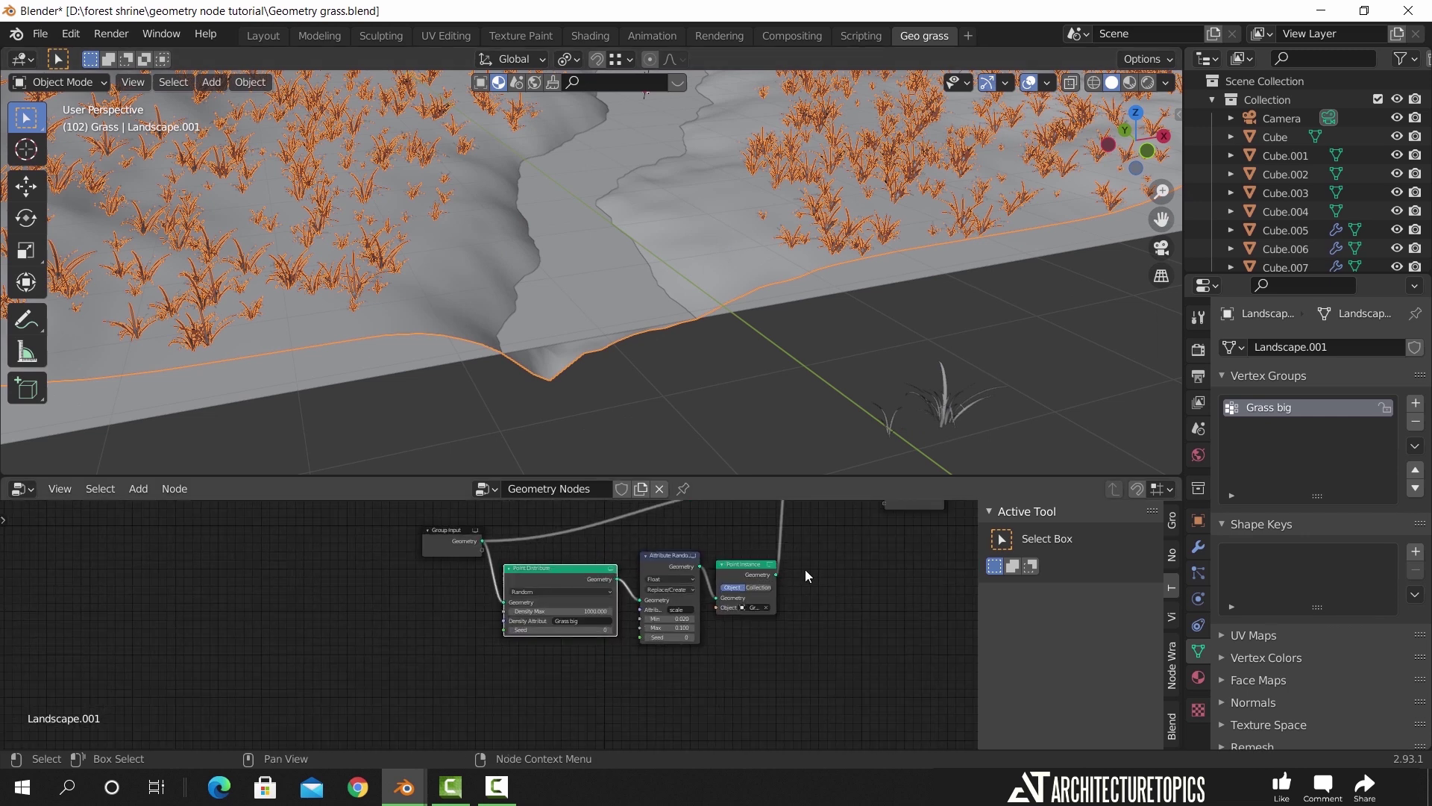
{"action": "left_click_drag", "start_coordinate": [746, 551], "coordinate": [585, 663]}
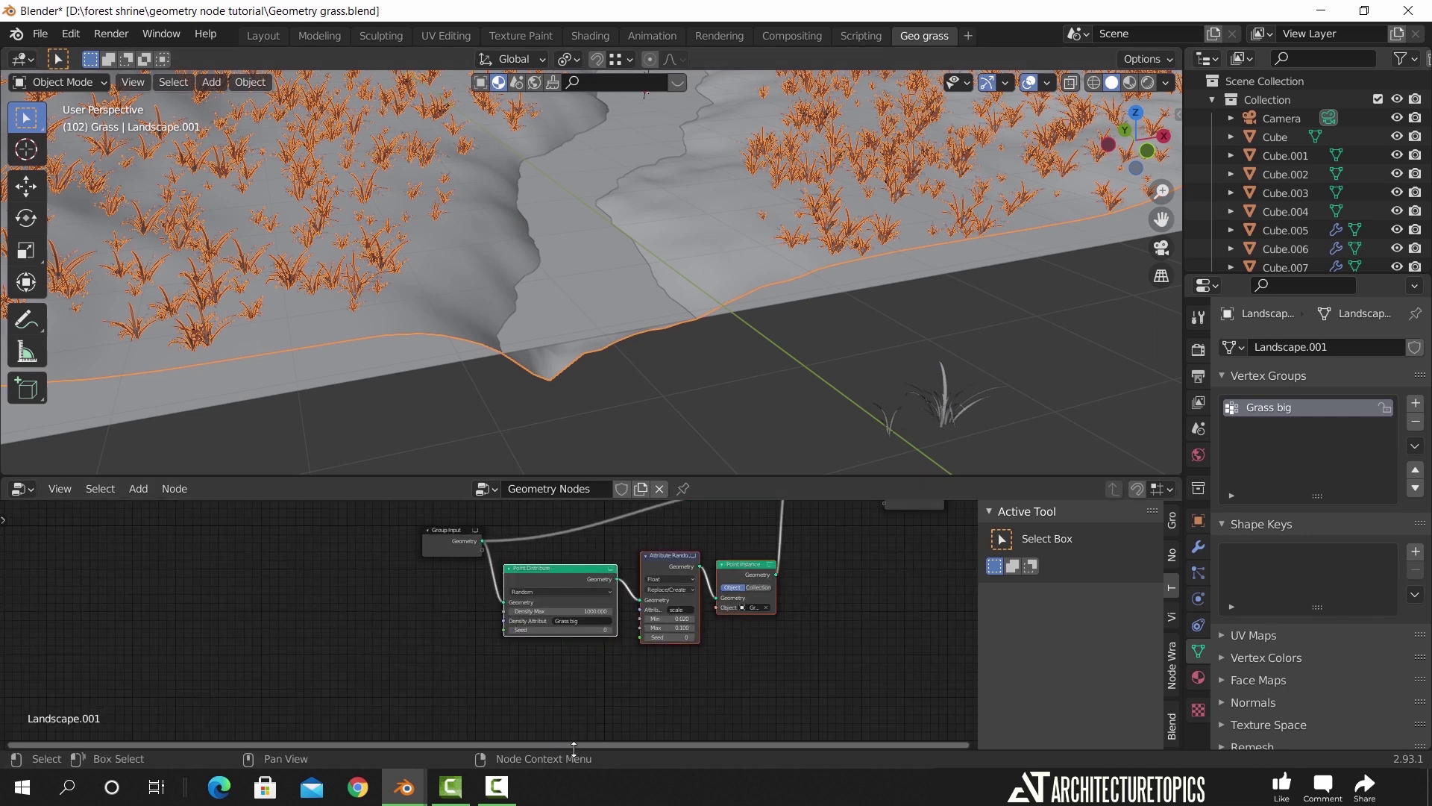
{"action": "middle_click_drag", "start_coordinate": [655, 632], "coordinate": [647, 632], "text": "shift"}
{"action": "scroll", "coordinate": [687, 611], "scroll_direction": "up", "scroll_amount": 2}
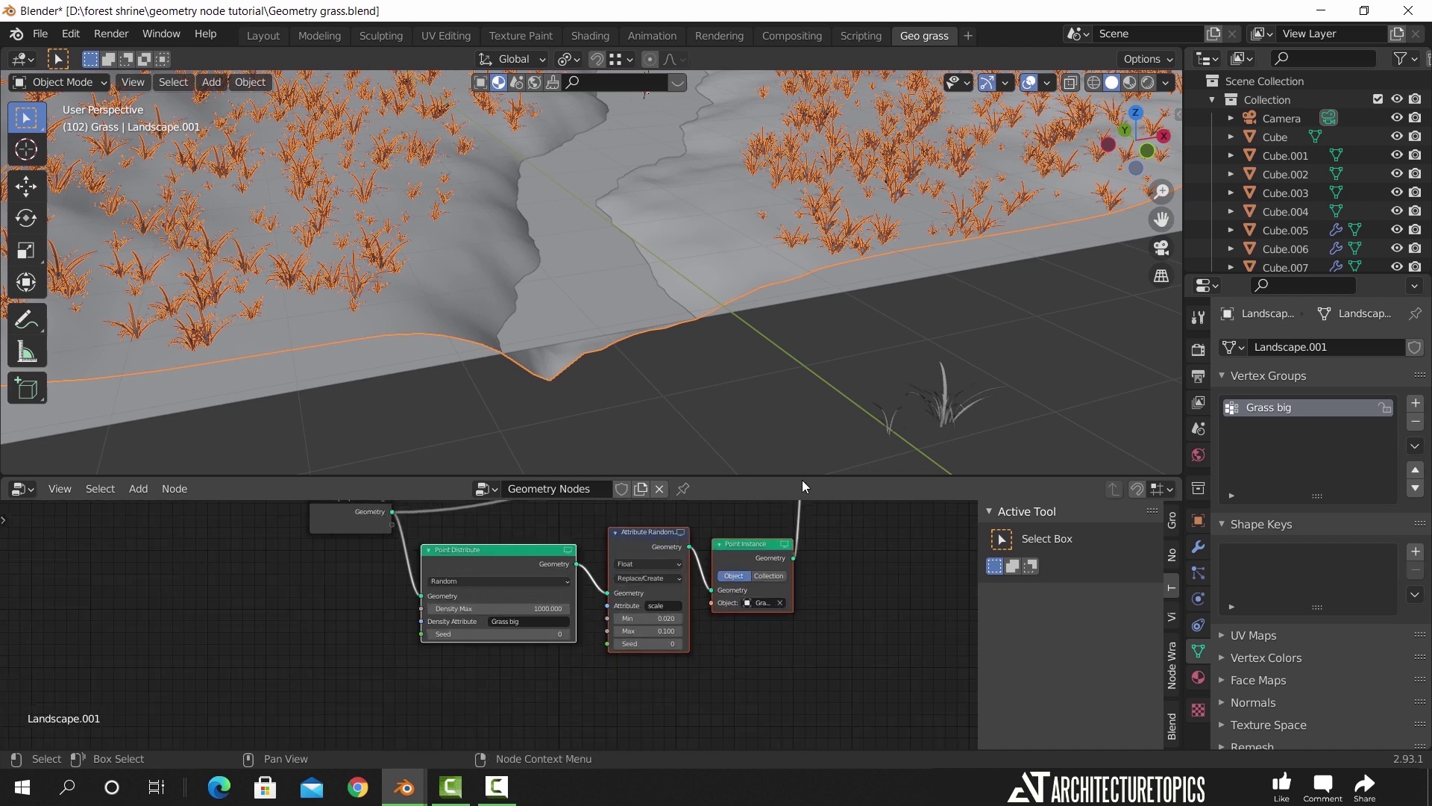
{"action": "left_click_drag", "start_coordinate": [802, 481], "coordinate": [798, 321]}
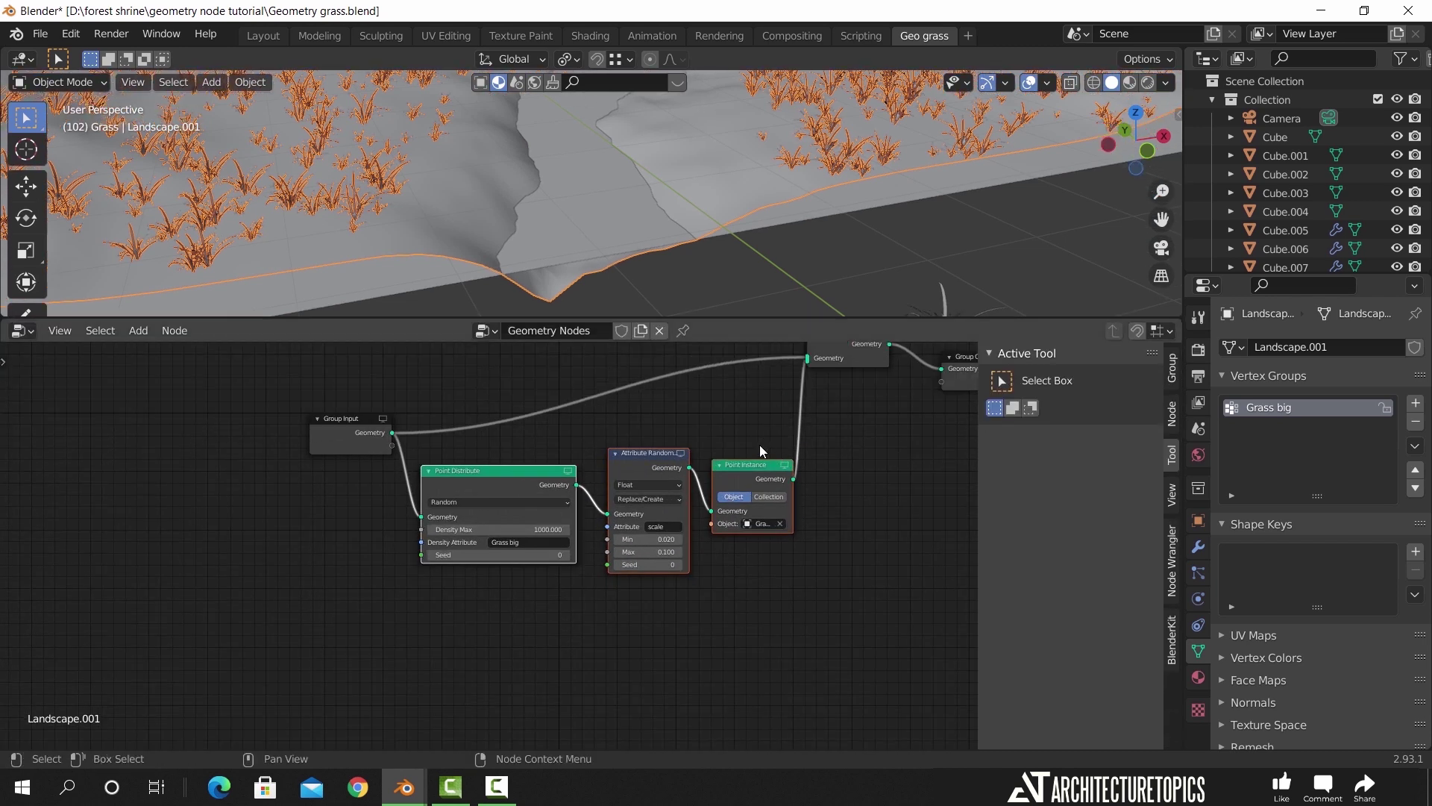
{"action": "key", "text": "shift+d"}
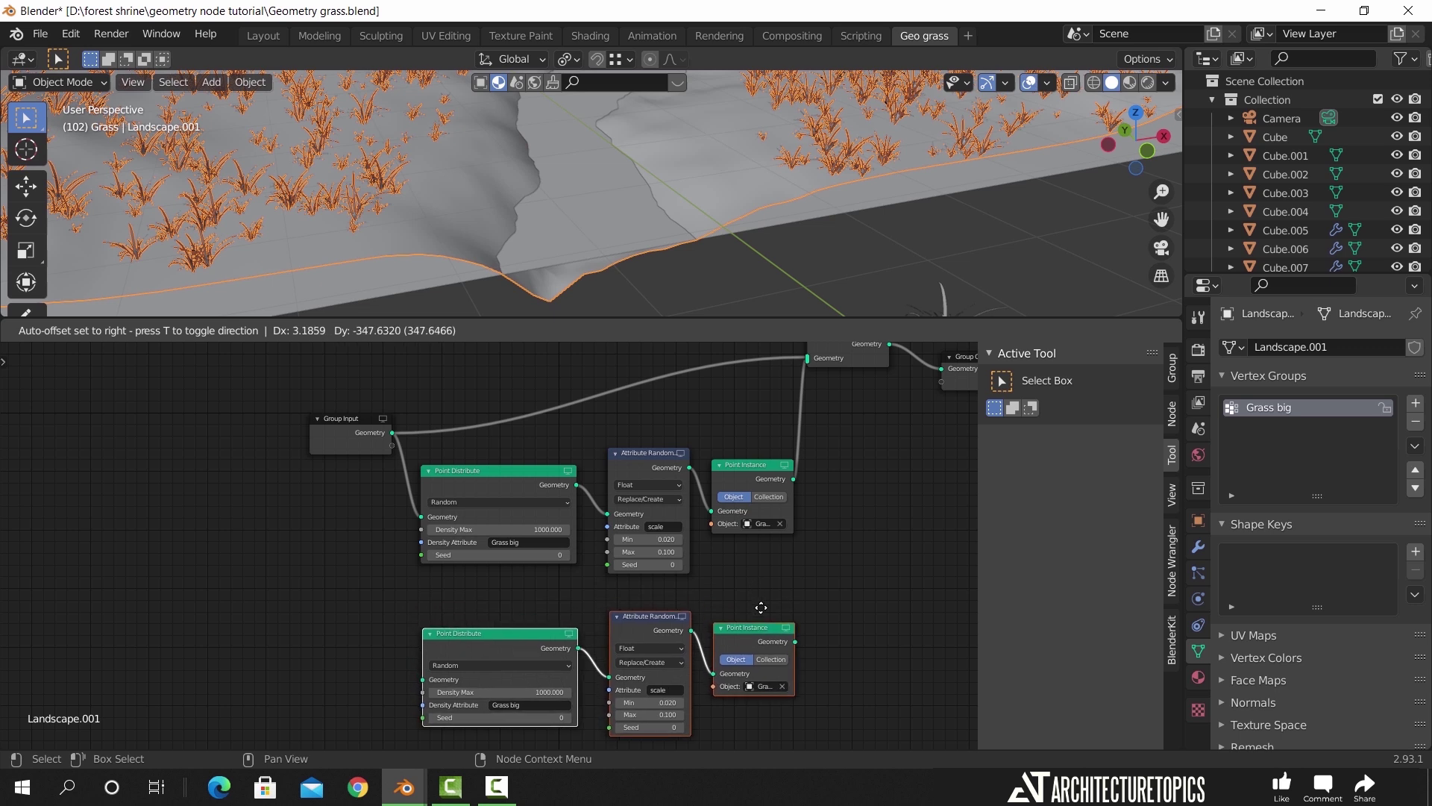
{"action": "left_click", "coordinate": [762, 607]}
{"action": "middle_click_drag", "start_coordinate": [807, 596], "coordinate": [868, 555]}
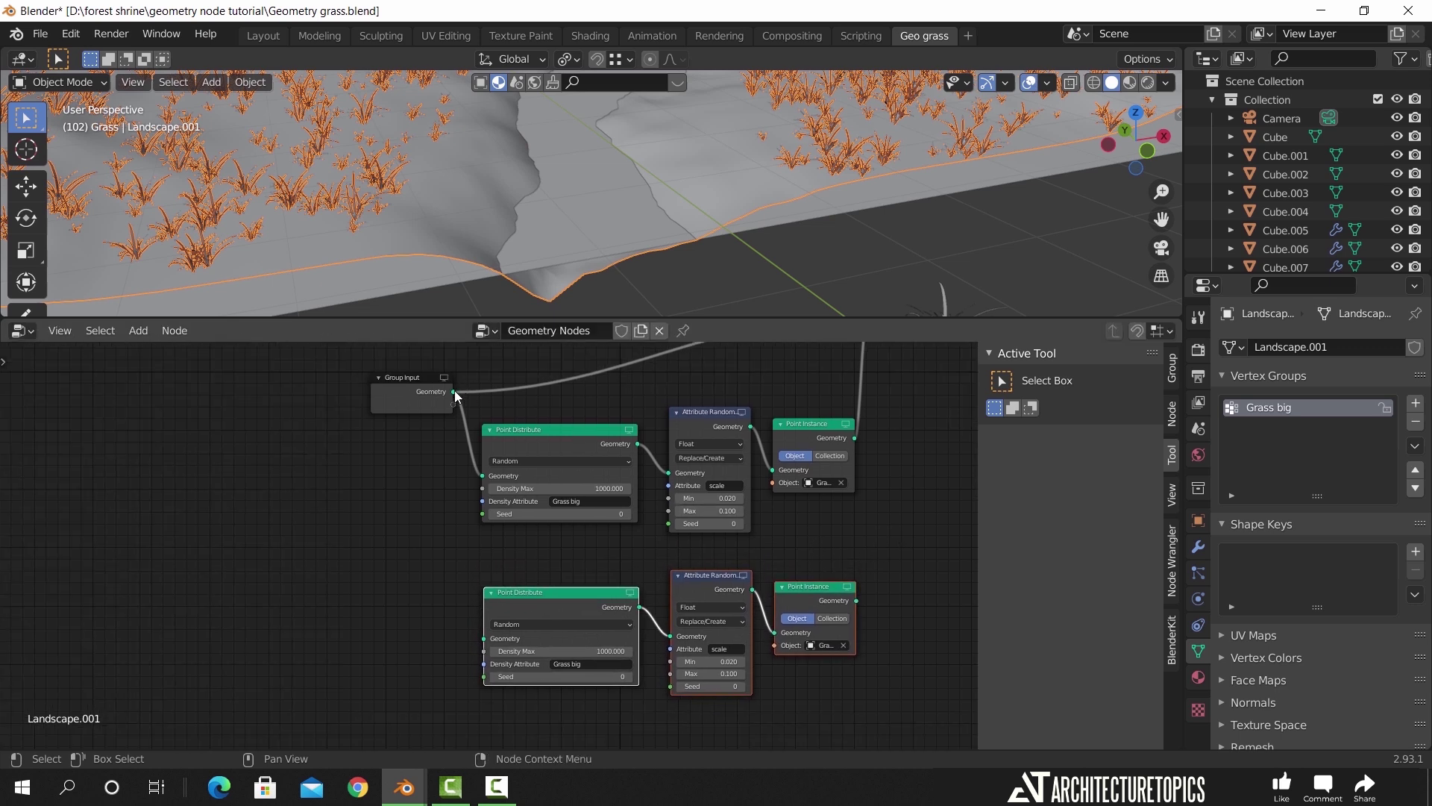
{"action": "left_click_drag", "start_coordinate": [452, 391], "coordinate": [453, 602]}
Move the Join Geometry node closer to the instance chain and the Group Output farther away to make room between them
{"action": "middle_click_drag", "start_coordinate": [832, 582], "coordinate": [613, 639]}
{"action": "scroll", "coordinate": [731, 571], "scroll_direction": "down", "scroll_amount": 2}
{"action": "middle_click_drag", "start_coordinate": [705, 517], "coordinate": [642, 522]}
{"action": "scroll", "coordinate": [702, 472], "scroll_direction": "up", "scroll_amount": 3}
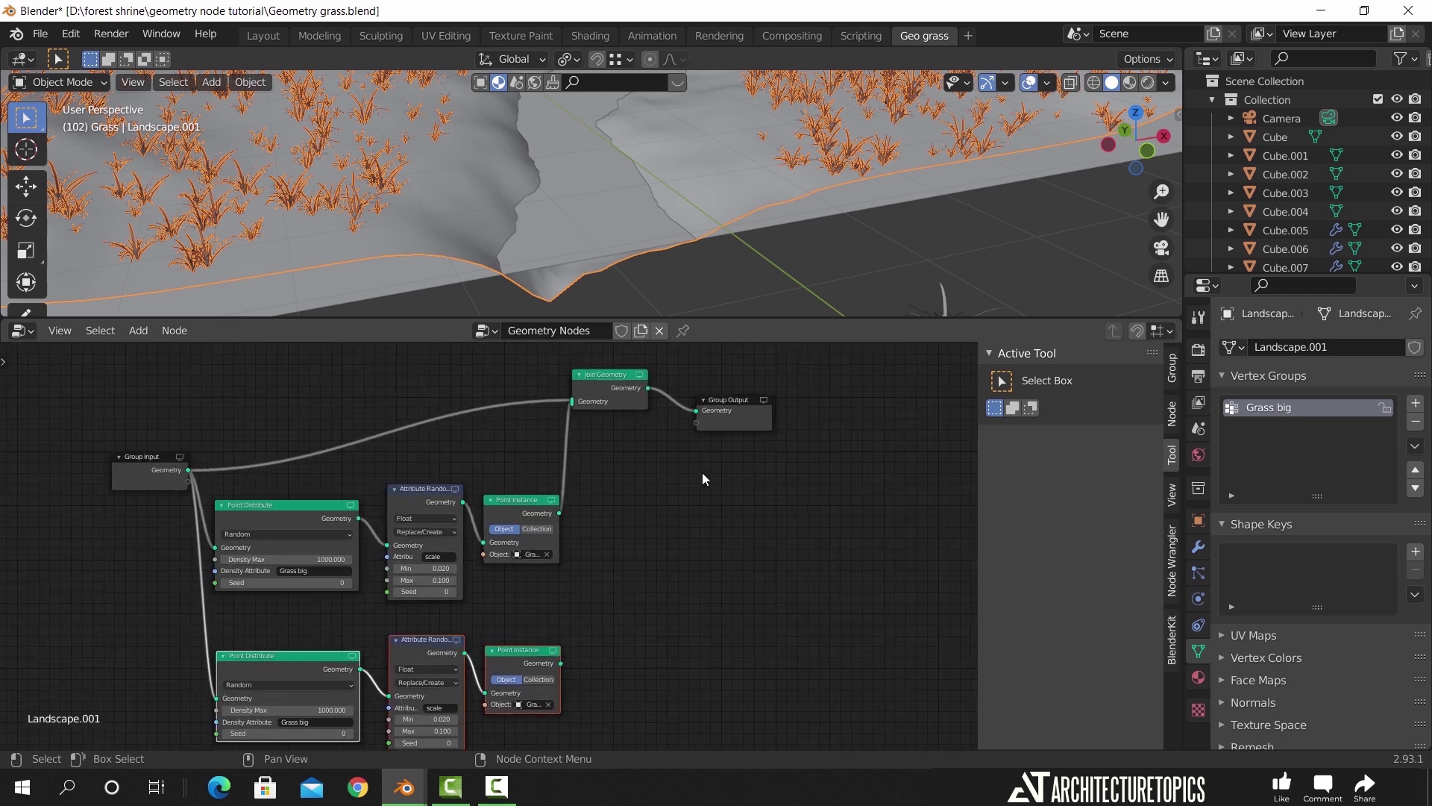
{"action": "middle_click_drag", "start_coordinate": [682, 425], "coordinate": [637, 495]}
{"action": "left_click_drag", "start_coordinate": [741, 423], "coordinate": [612, 505]}
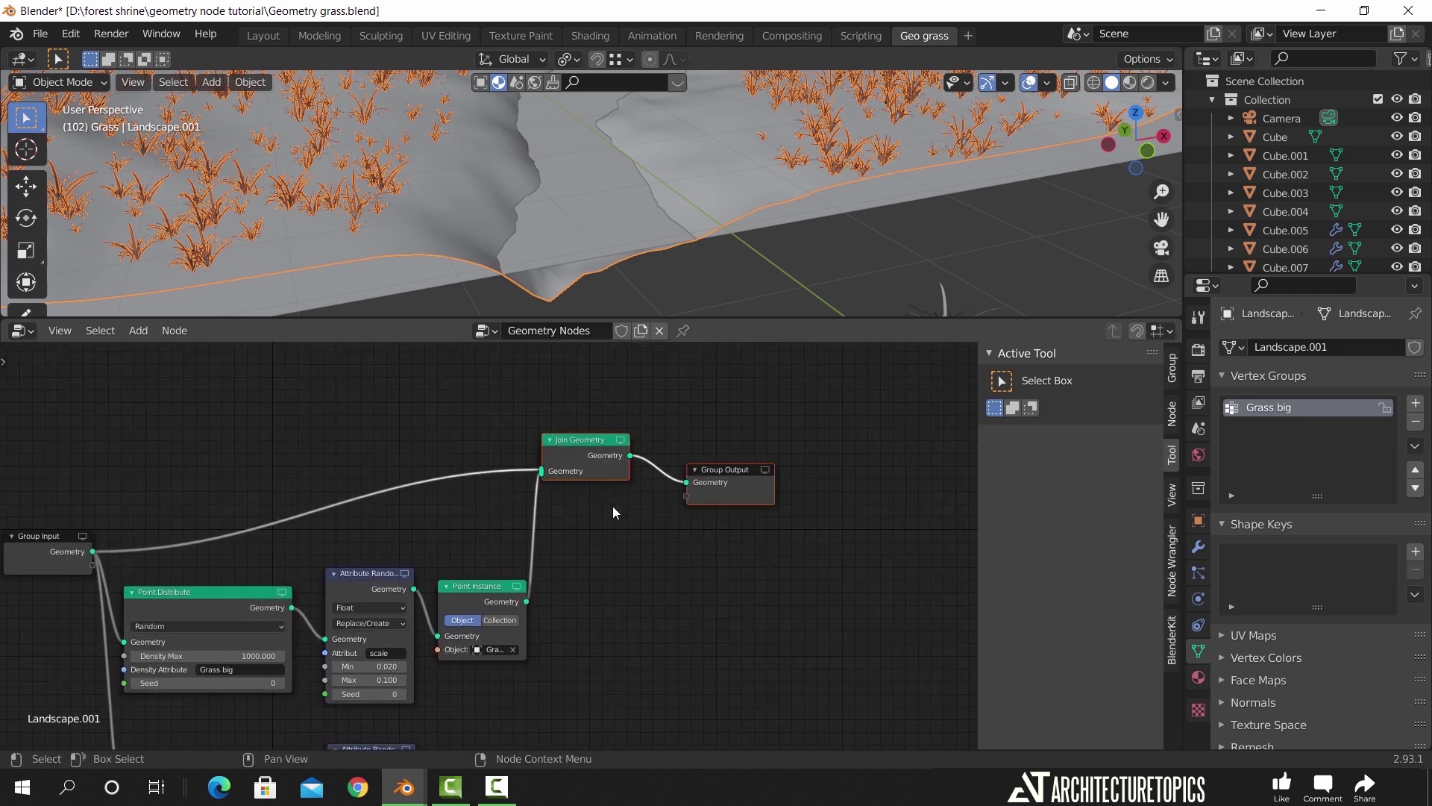
{"action": "left_click_drag", "start_coordinate": [619, 449], "coordinate": [685, 502]}
{"action": "left_click_drag", "start_coordinate": [793, 523], "coordinate": [898, 548]}
Insert a duplicate Join Geometry node before the Group Output and connect the second Point Instance's geometry to it
{"action": "key", "text": "alt+a"}
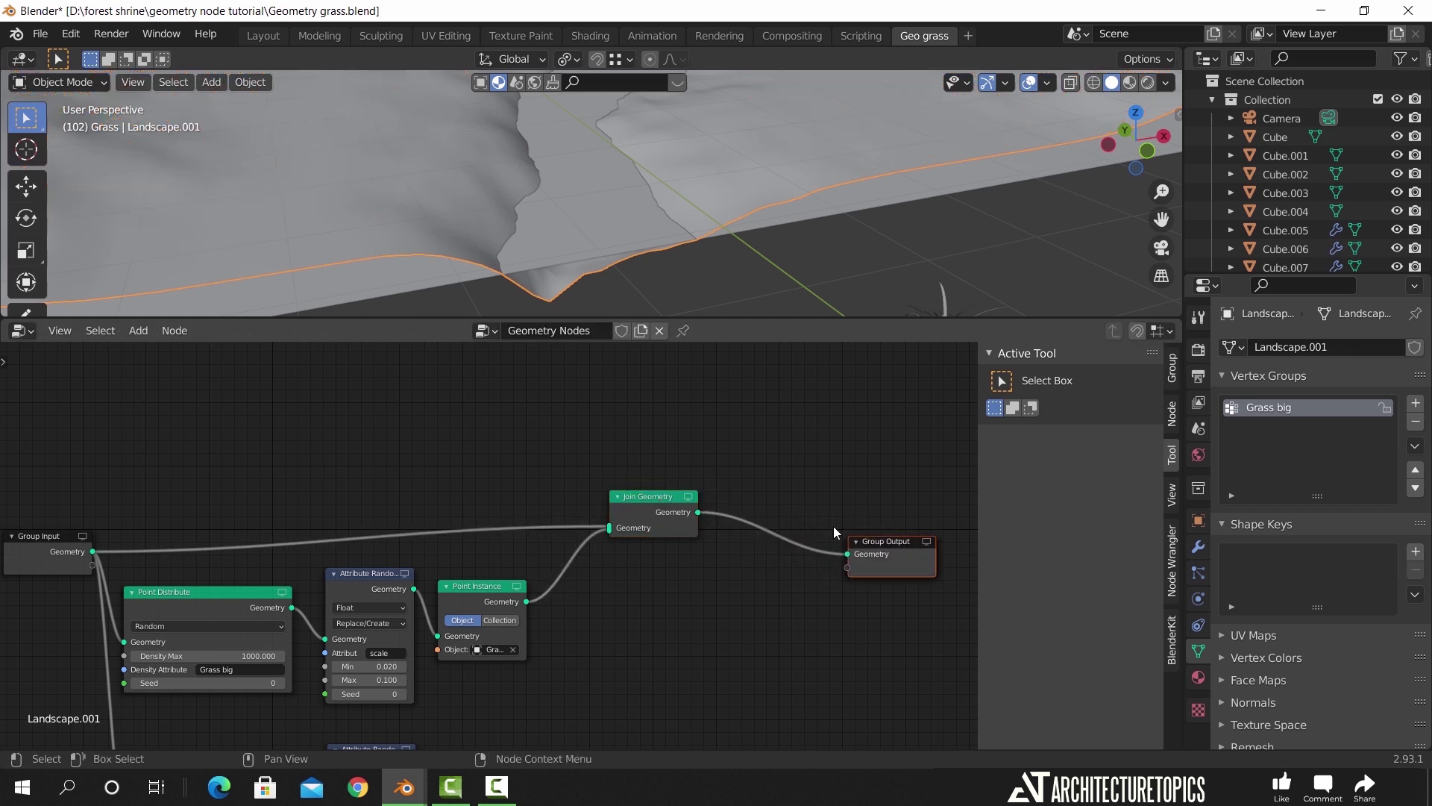
{"action": "key", "text": "shift+d"}
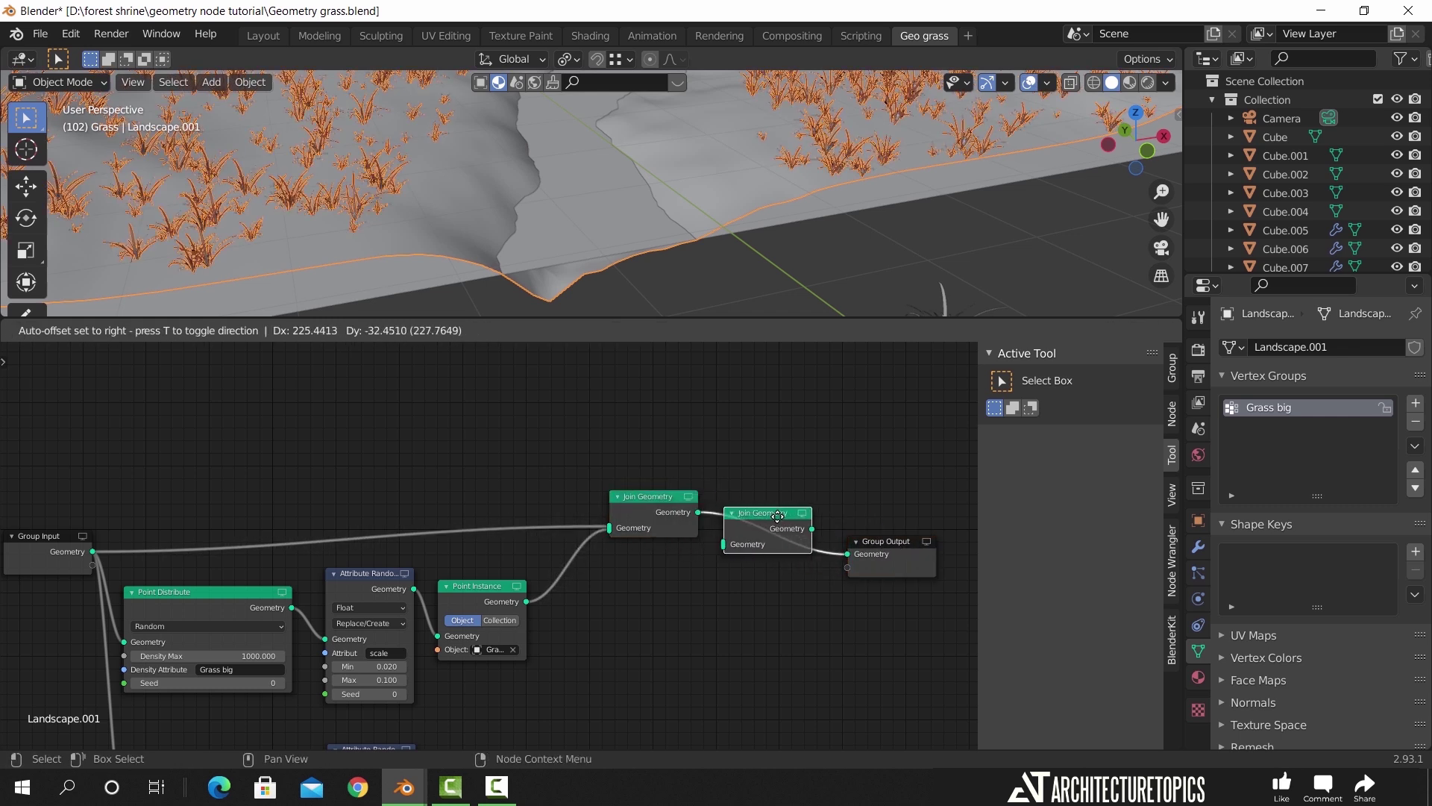
{"action": "left_click", "coordinate": [791, 514]}
{"action": "middle_click_drag", "start_coordinate": [783, 571], "coordinate": [819, 458]}
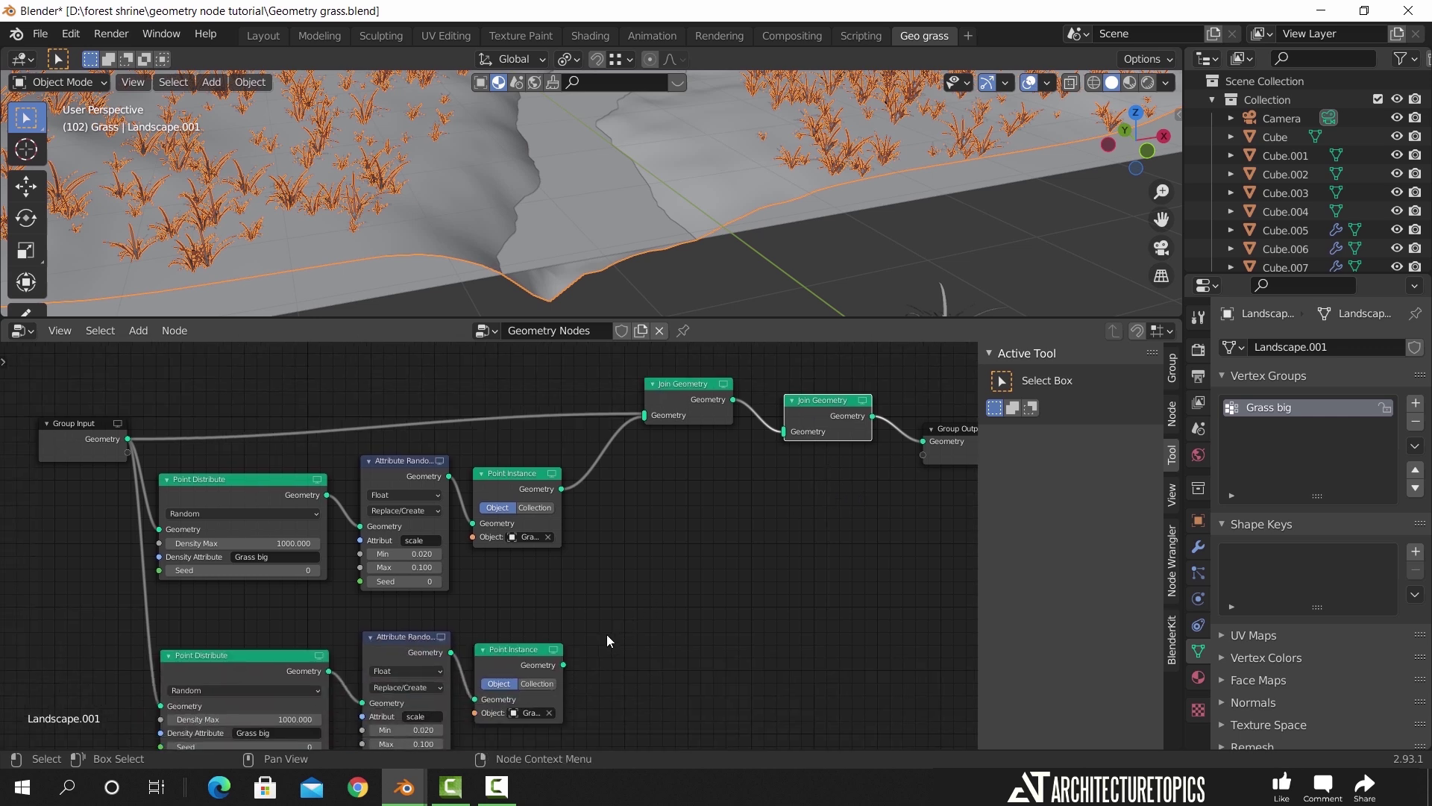
{"action": "left_click_drag", "start_coordinate": [563, 665], "coordinate": [772, 445]}
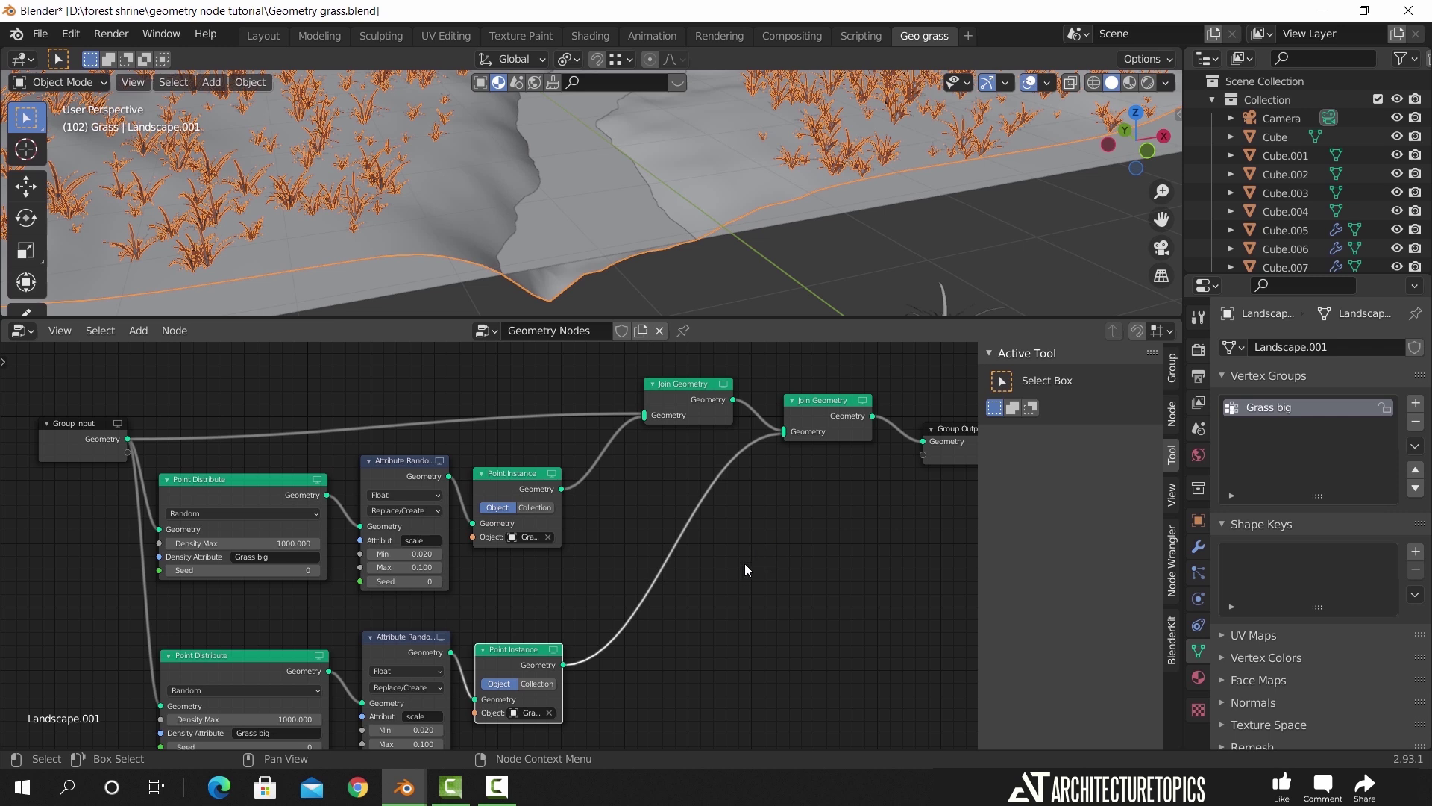
Replace the second Point Instance node's object with the smaller Grass 2 clump in front of the landscape
{"action": "left_click", "coordinate": [551, 713]}
{"action": "middle_click_drag", "start_coordinate": [647, 664], "coordinate": [864, 500]}
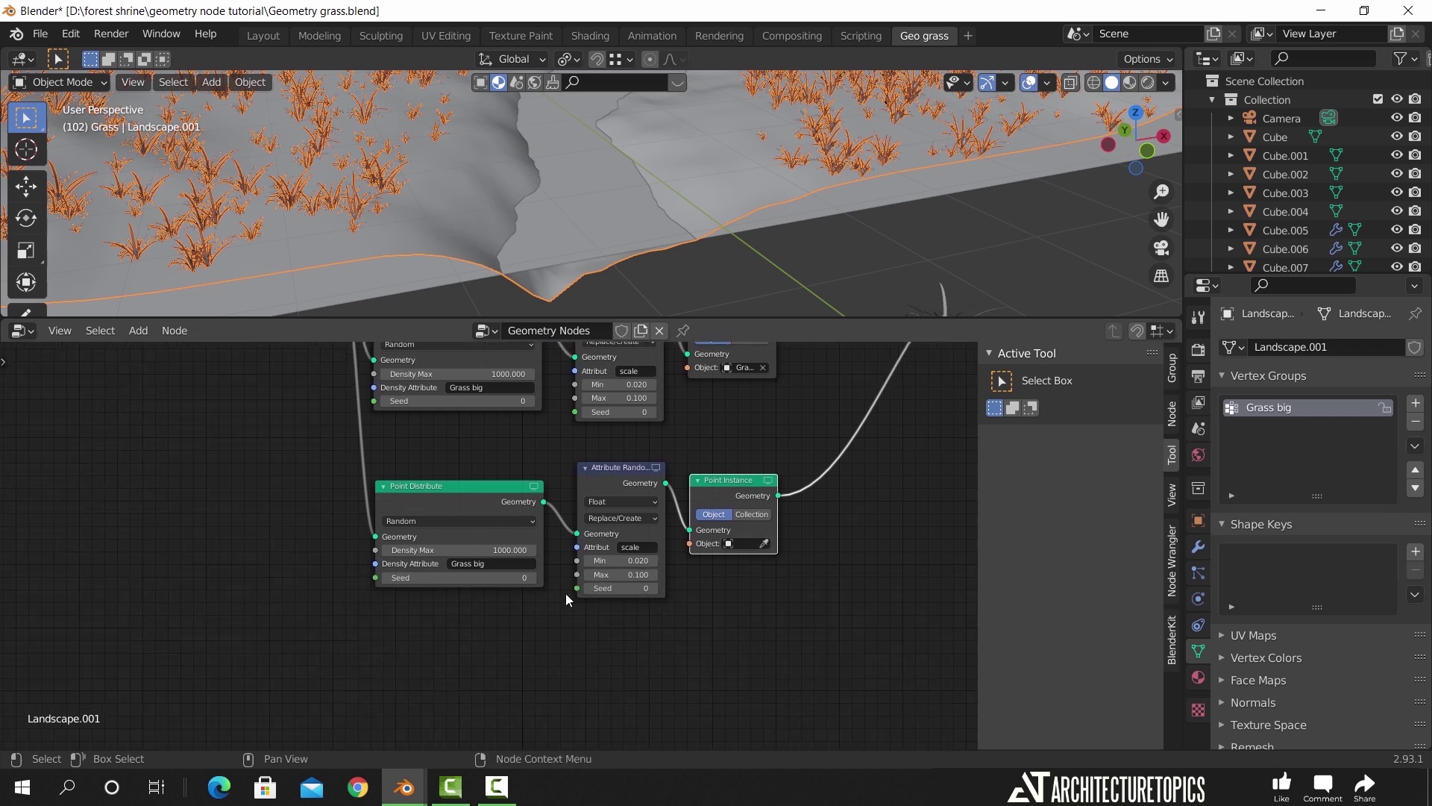
{"action": "scroll", "coordinate": [522, 585], "scroll_direction": "up", "scroll_amount": 4}
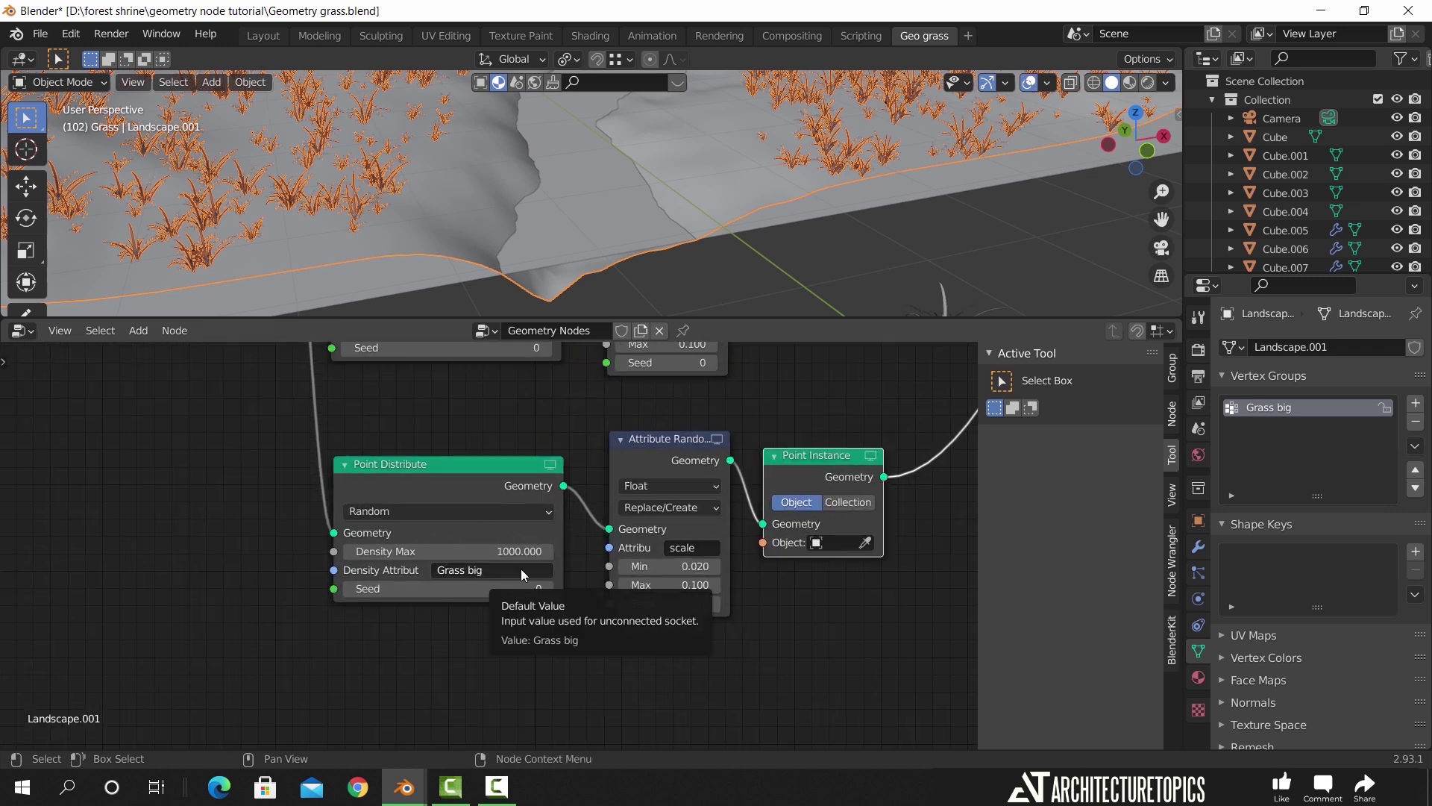
{"action": "scroll", "coordinate": [807, 582], "scroll_direction": "down", "scroll_amount": 3}
{"action": "middle_click_drag", "start_coordinate": [816, 465], "coordinate": [773, 570]}
{"action": "middle_click_drag", "start_coordinate": [915, 245], "coordinate": [880, 225], "text": "shift"}
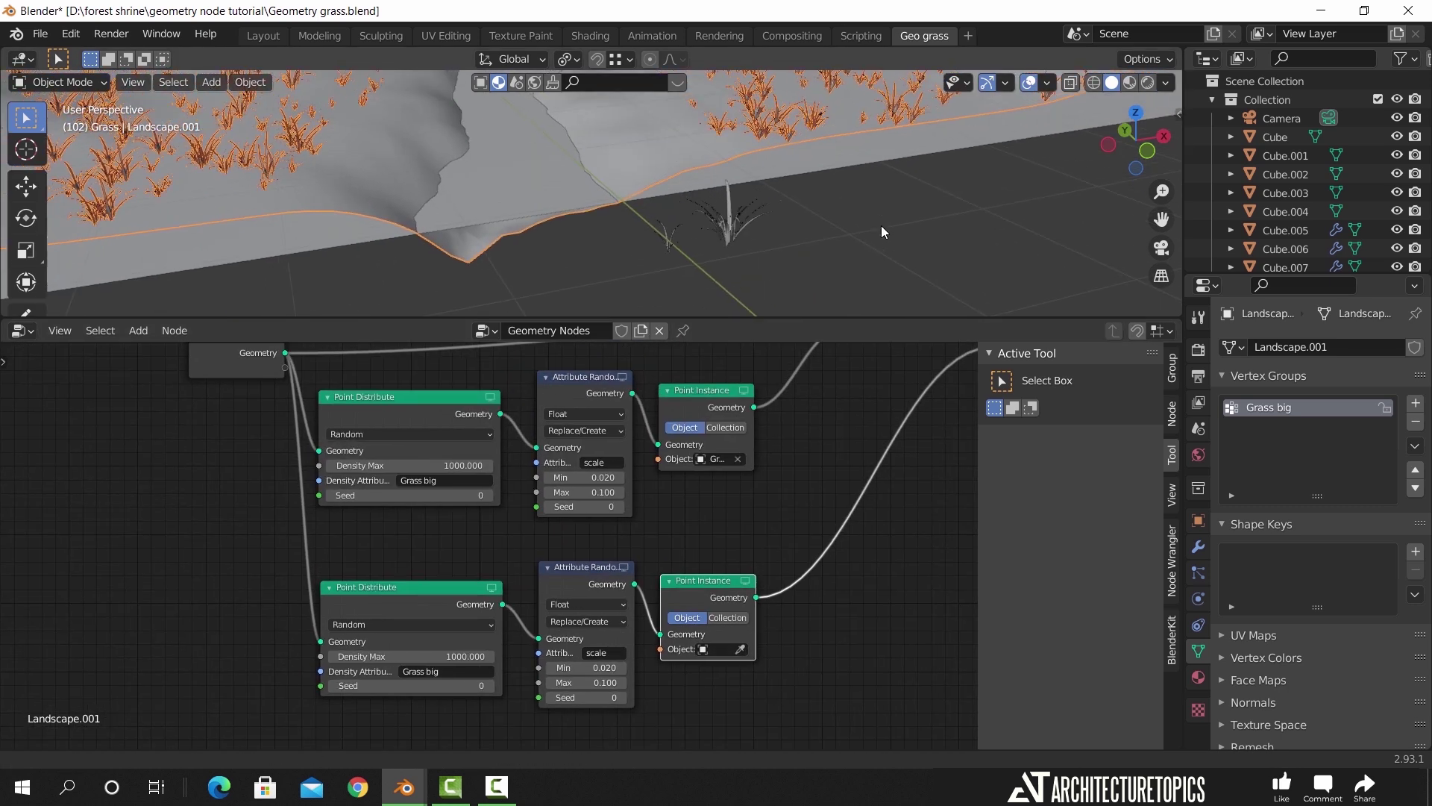
{"action": "left_click", "coordinate": [670, 243]}
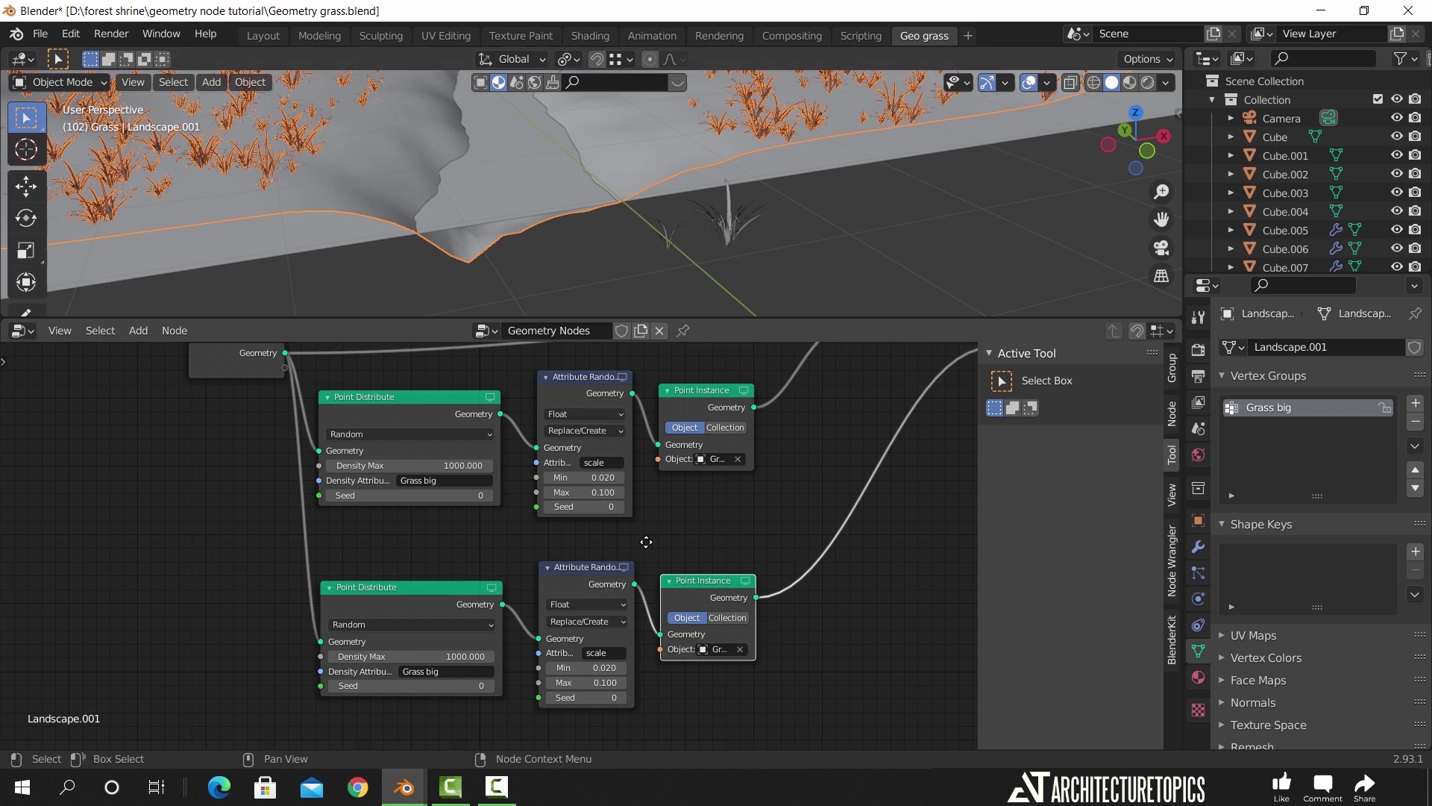
Add a vertex group named Grass small and set it as the second Point Distribute node's density attribute
{"action": "middle_click_drag", "start_coordinate": [646, 542], "coordinate": [738, 535]}
{"action": "scroll", "coordinate": [530, 699], "scroll_direction": "up", "scroll_amount": 3}
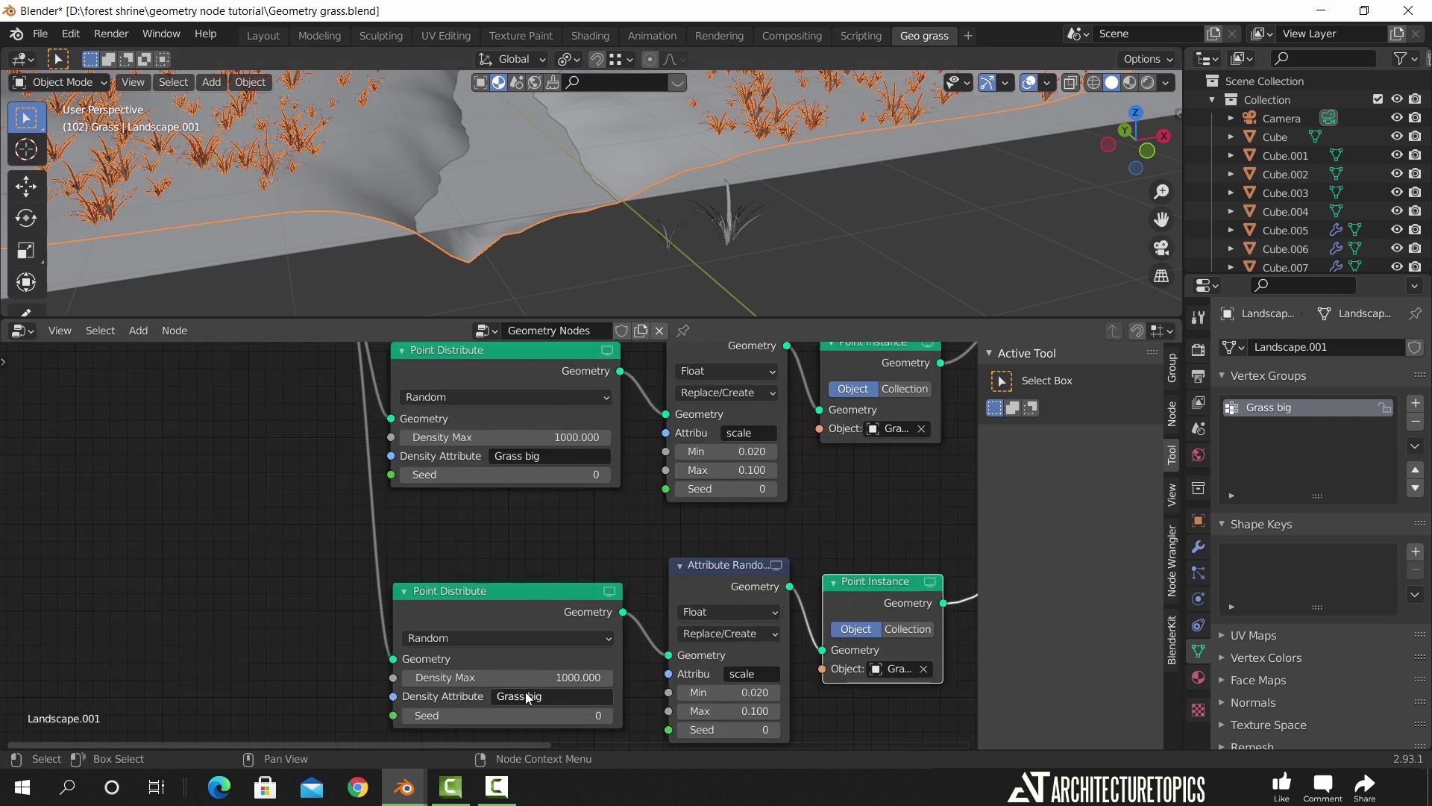
{"action": "left_click", "coordinate": [1416, 404]}
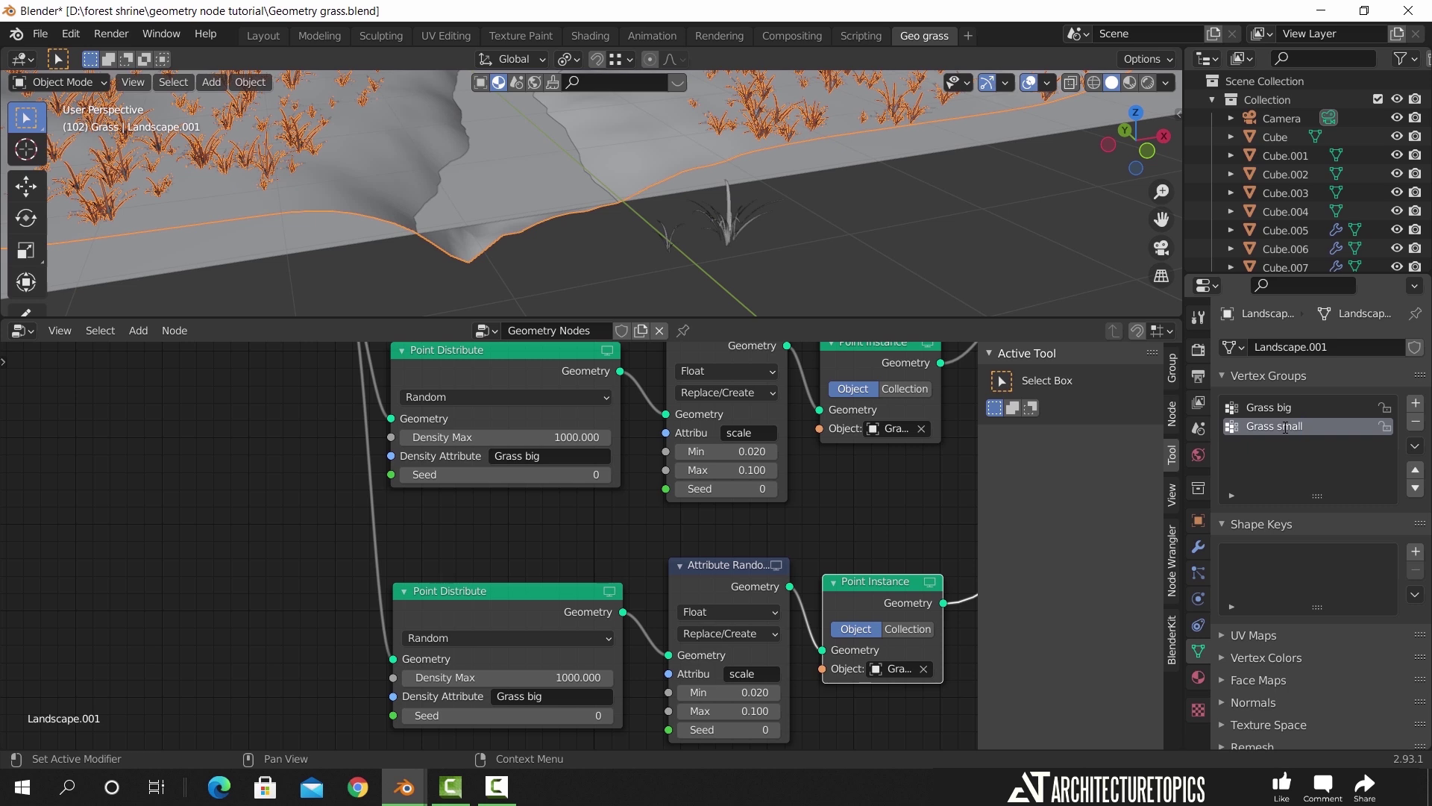
{"action": "left_click", "coordinate": [540, 697]}
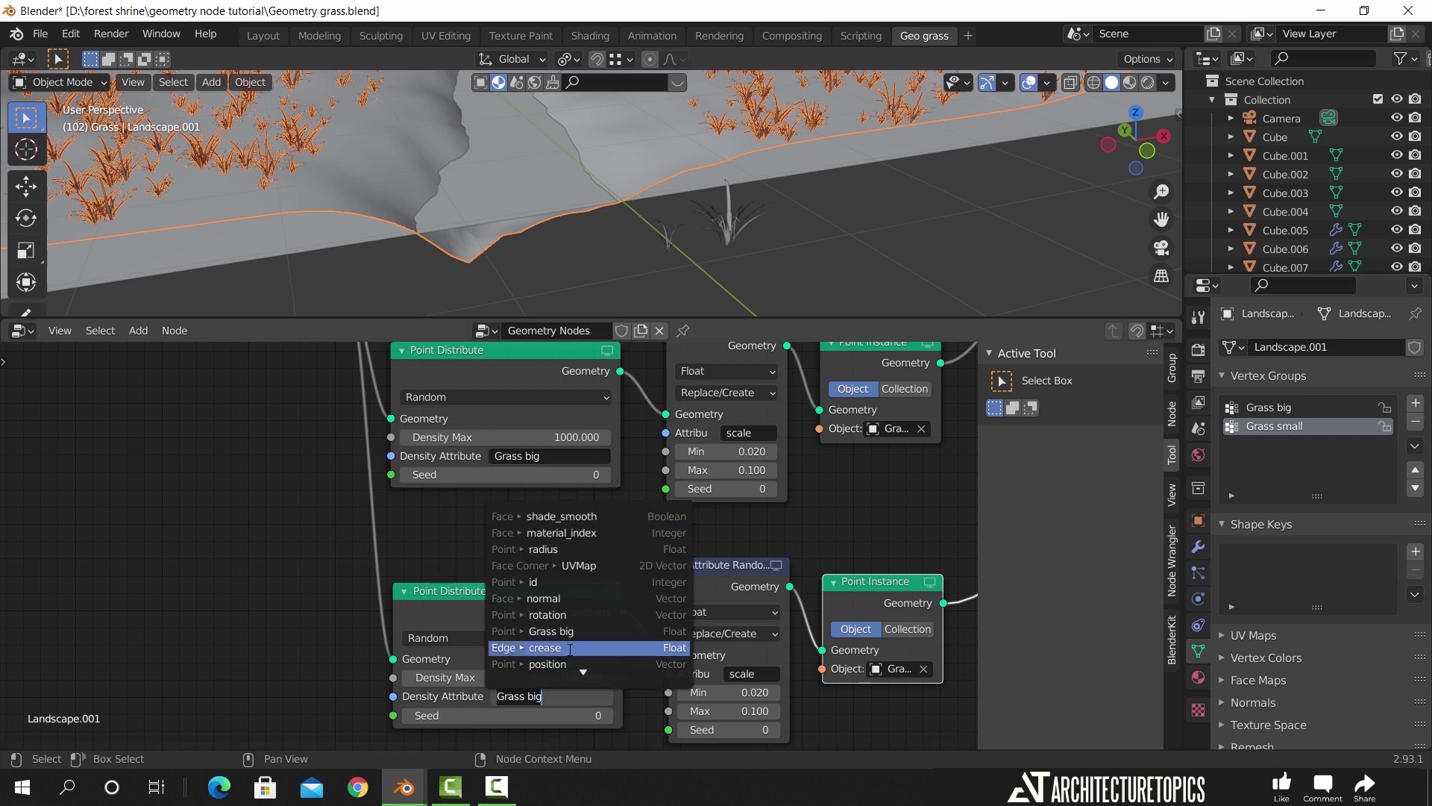
{"action": "scroll", "coordinate": [581, 667], "scroll_direction": "down", "scroll_amount": 1}
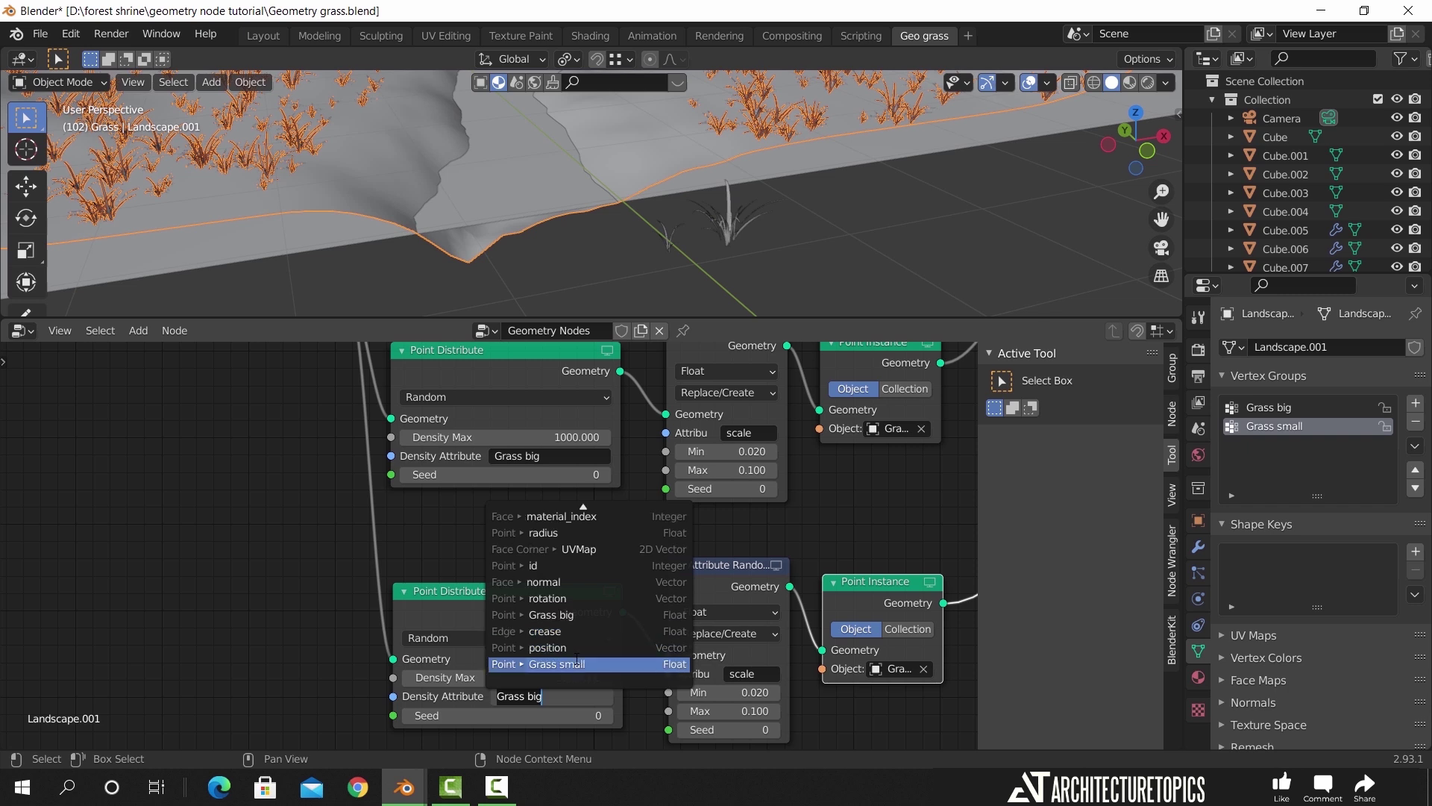
{"action": "left_click", "coordinate": [578, 663]}
{"action": "scroll", "coordinate": [731, 271], "scroll_direction": "down", "scroll_amount": 6}
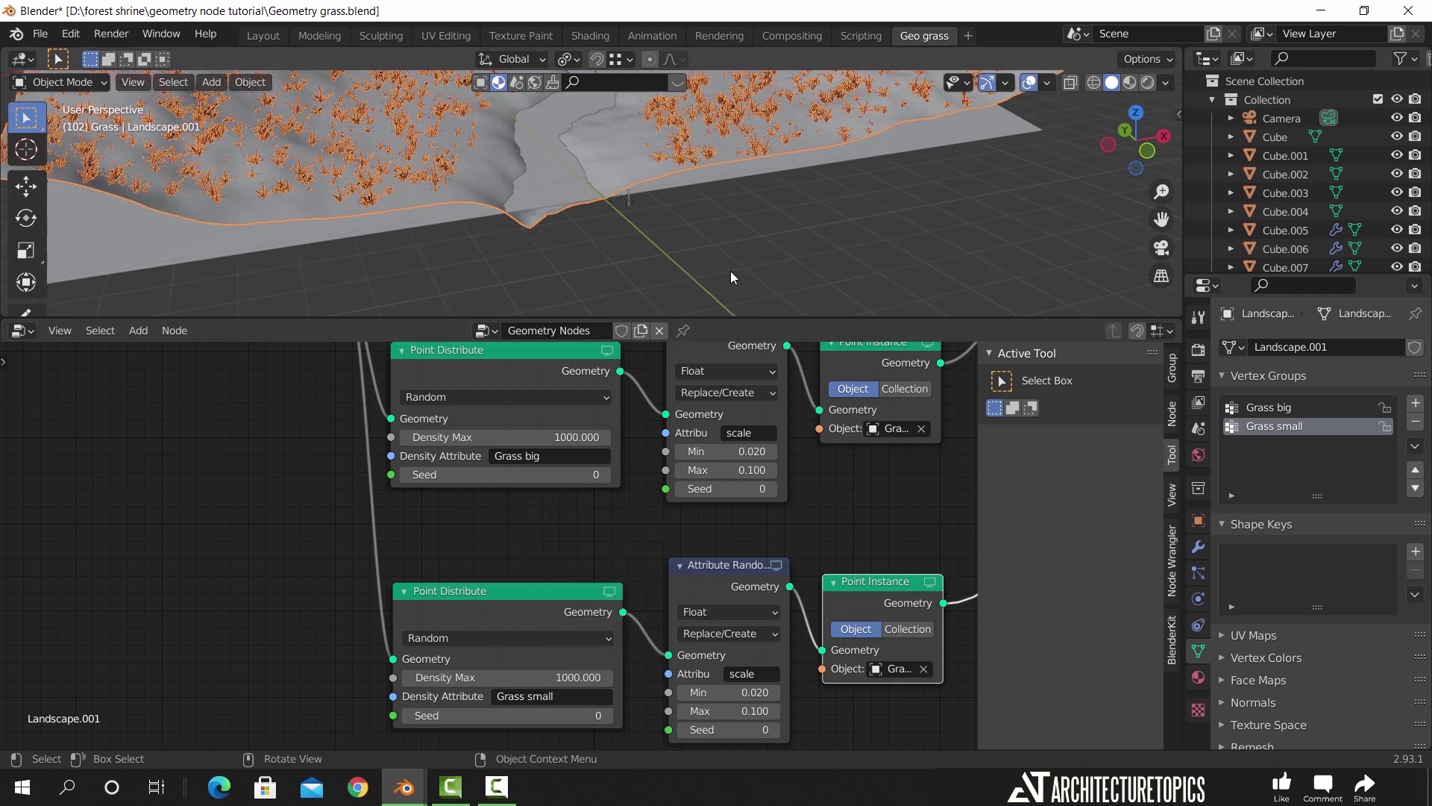
{"action": "middle_click_drag", "start_coordinate": [795, 146], "coordinate": [715, 248]}
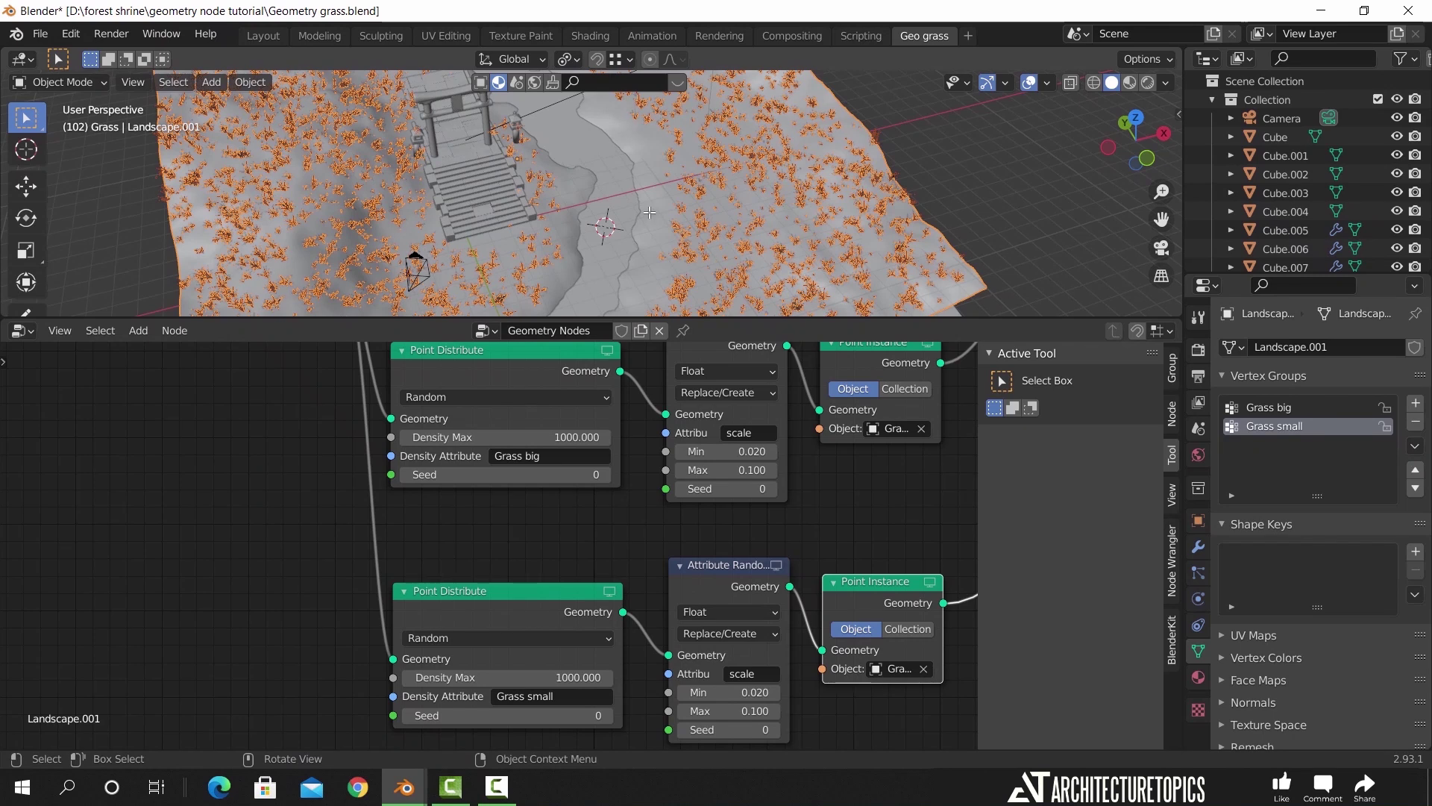
Switch the landscape to Weight Paint mode, enlarge the 3D viewport, and set the brush weight to 1.000
{"action": "left_click", "coordinate": [73, 80]}
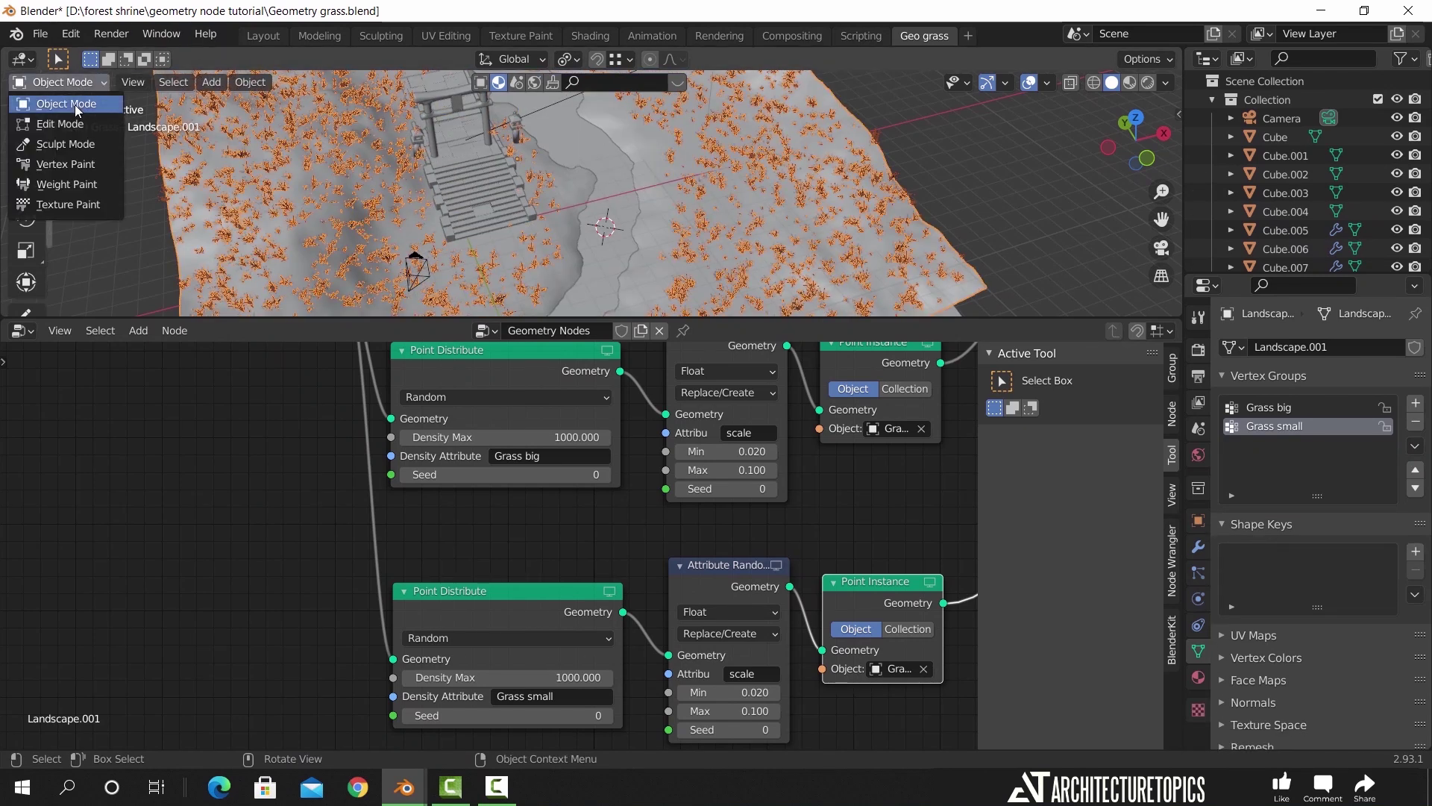
{"action": "left_click", "coordinate": [90, 183]}
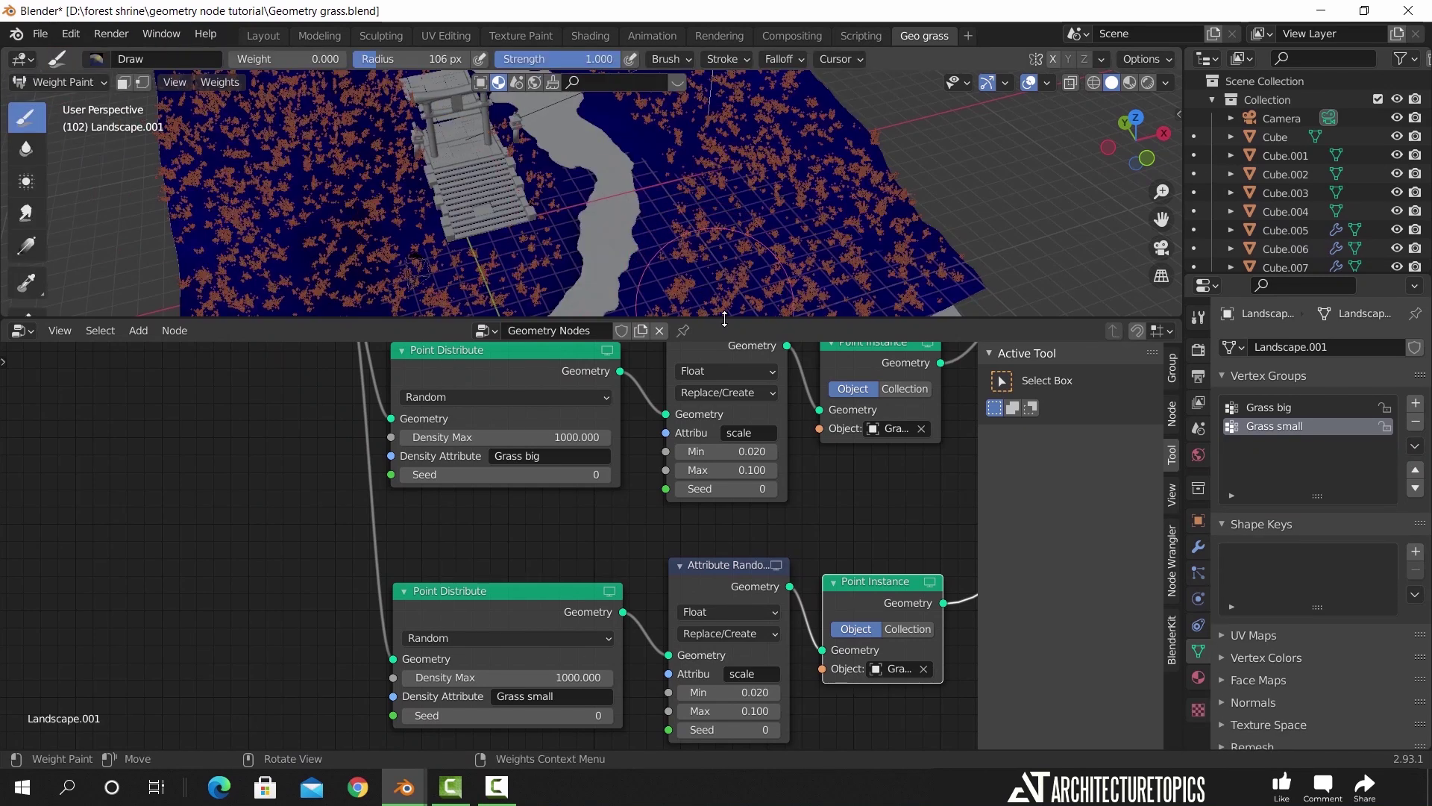
{"action": "left_click_drag", "start_coordinate": [728, 326], "coordinate": [729, 513]}
{"action": "scroll", "coordinate": [631, 327], "scroll_direction": "up", "scroll_amount": 3}
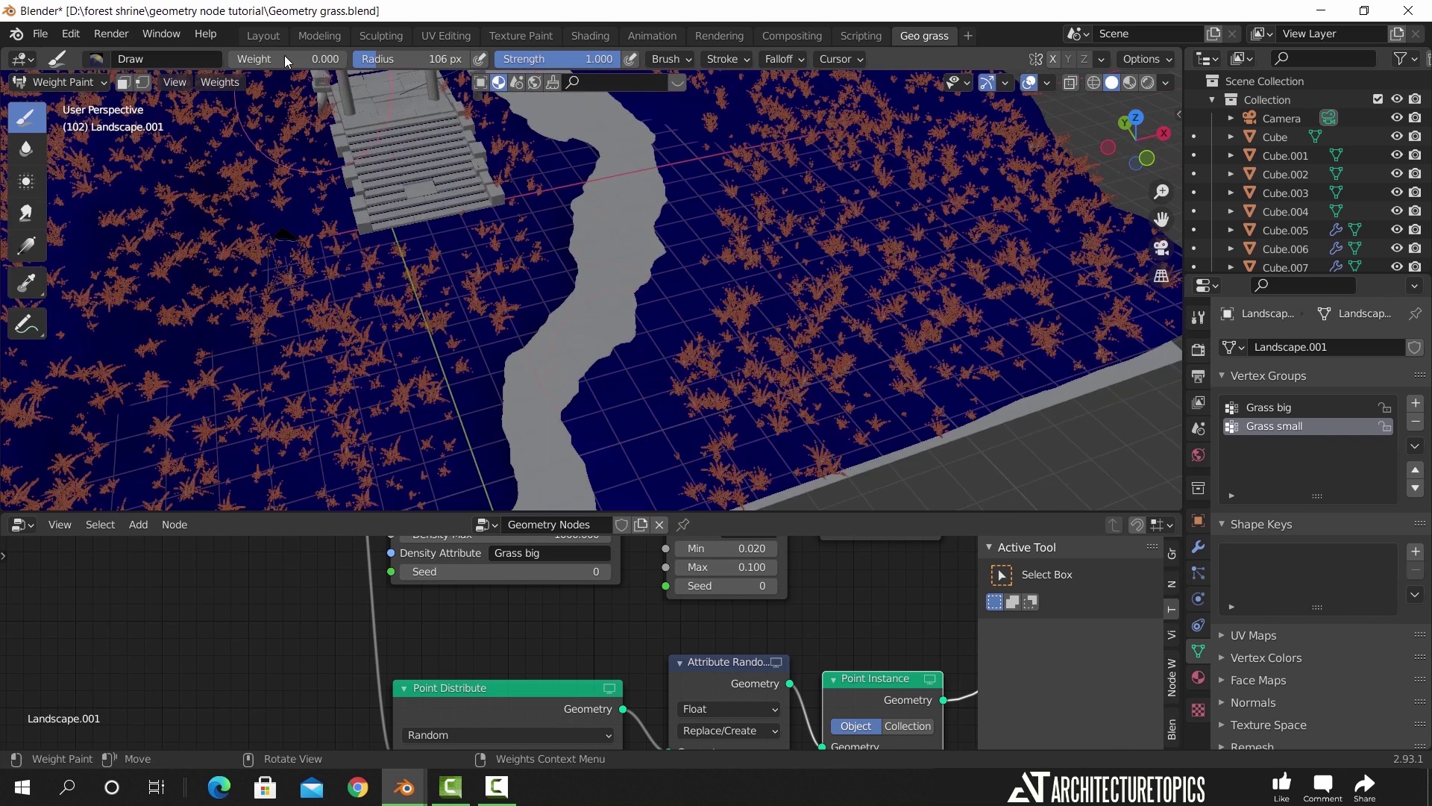
{"action": "left_click_drag", "start_coordinate": [284, 59], "coordinate": [407, 59]}
Try a full-weight stroke along the stream bank opposite the shrine with the 106 px brush
{"action": "mouse_move", "coordinate": [641, 473]}
{"action": "left_mouse_down"}
{"action": "mouse_move", "coordinate": [622, 444]}
{"action": "mouse_move", "coordinate": [661, 249]}
{"action": "mouse_move", "coordinate": [660, 155]}
{"action": "left_mouse_up"}
{"action": "scroll", "coordinate": [670, 344], "scroll_direction": "up", "scroll_amount": 4}
{"action": "mouse_move", "coordinate": [669, 343]}
{"action": "middle_mouse_down"}
{"action": "mouse_move", "coordinate": [629, 359]}
{"action": "mouse_move", "coordinate": [693, 328]}
{"action": "mouse_move", "coordinate": [676, 303]}
{"action": "mouse_move", "coordinate": [803, 195]}
{"action": "middle_mouse_up"}
{"action": "key", "text": "KP_7"}
{"action": "scroll", "coordinate": [705, 297], "scroll_direction": "down", "scroll_amount": 3}
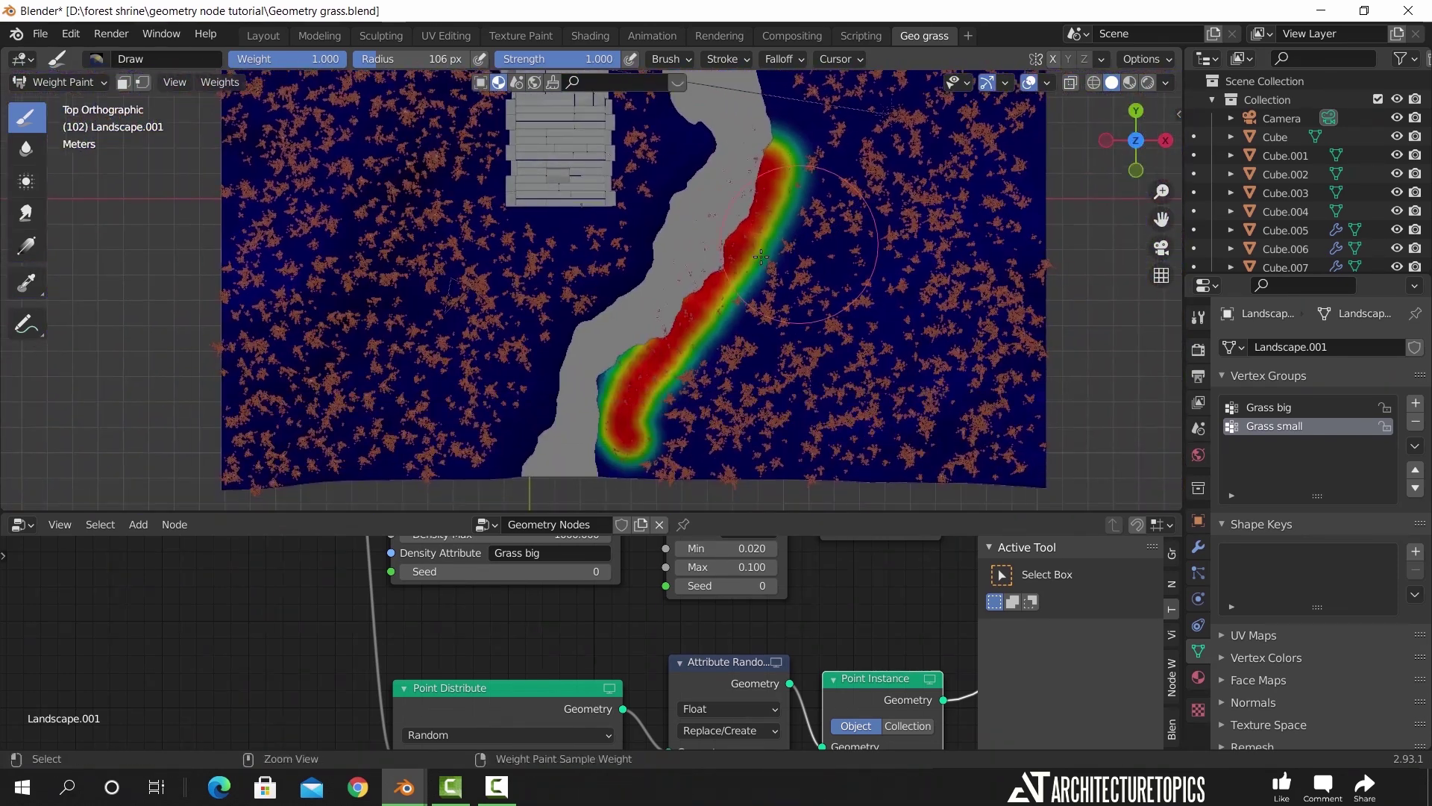
{"action": "key", "text": "ctrl+z"}
Reduce the brush radius to 71 px and paint full Grass small weight along the stream bank opposite the shrine
{"action": "key", "text": "f"}
{"action": "left_click", "coordinate": [506, 204]}
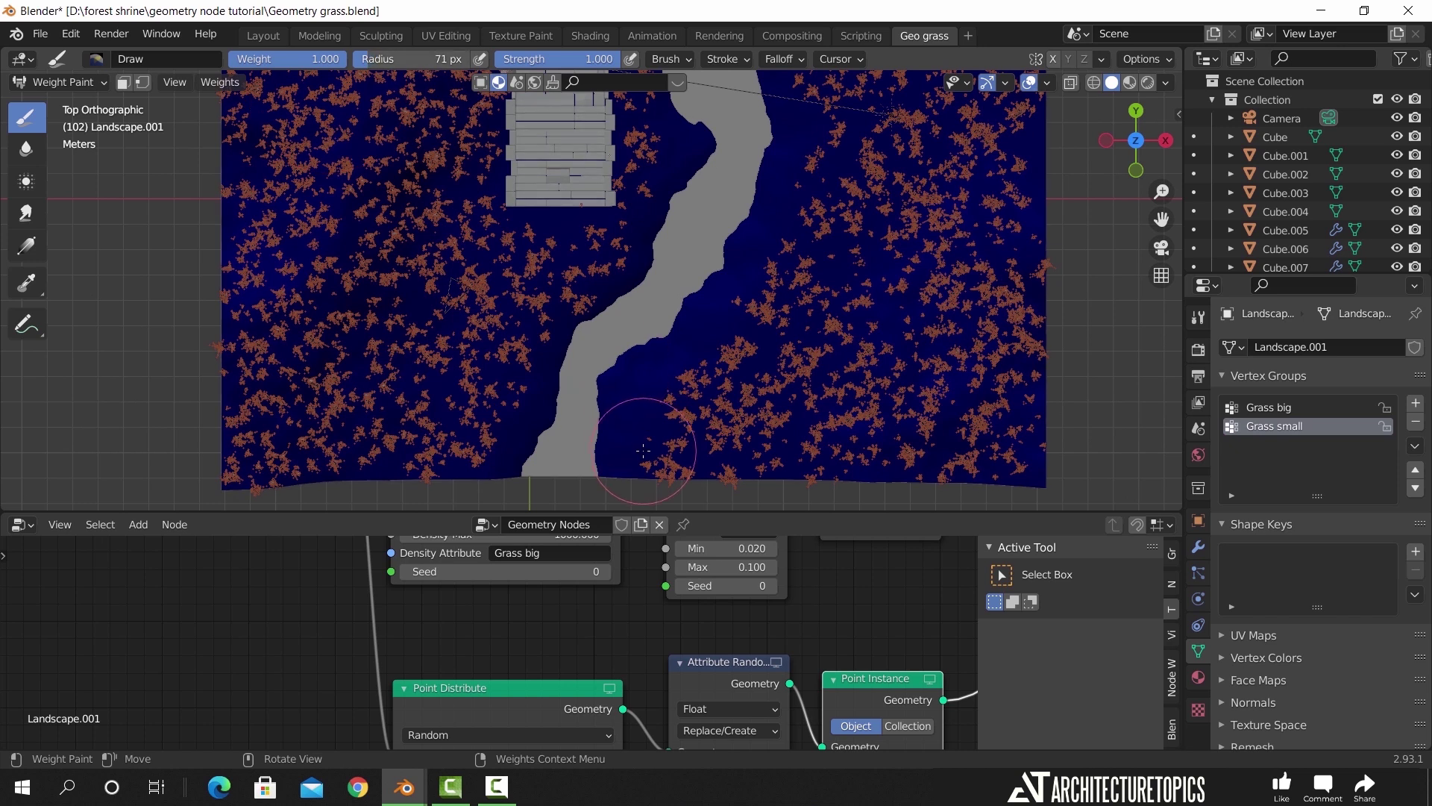
{"action": "mouse_move", "coordinate": [643, 450]}
{"action": "left_mouse_down"}
{"action": "mouse_move", "coordinate": [649, 406]}
{"action": "mouse_move", "coordinate": [790, 130]}
{"action": "left_mouse_up"}
{"action": "middle_click_drag", "start_coordinate": [791, 130], "coordinate": [762, 381], "text": "shift"}
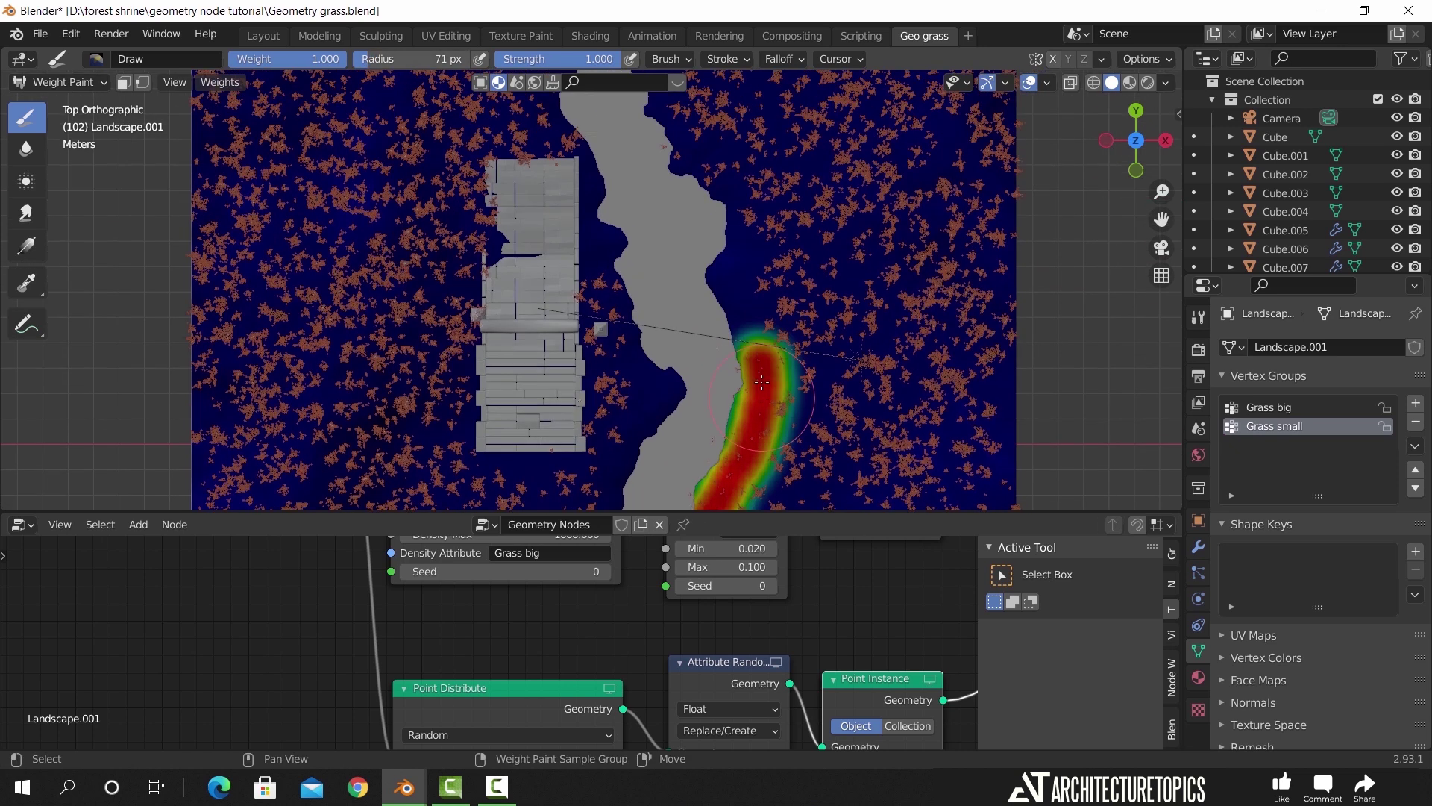
{"action": "mouse_move", "coordinate": [761, 381]}
{"action": "left_mouse_down"}
{"action": "mouse_move", "coordinate": [744, 240]}
{"action": "mouse_move", "coordinate": [699, 127]}
{"action": "left_mouse_up"}
{"action": "middle_click_drag", "start_coordinate": [698, 127], "coordinate": [687, 359], "text": "shift"}
{"action": "mouse_move", "coordinate": [687, 359]}
{"action": "left_mouse_down"}
{"action": "mouse_move", "coordinate": [656, 330]}
{"action": "mouse_move", "coordinate": [634, 161]}
{"action": "left_mouse_up"}
Paint full Grass small weight down the whole stream bank on the shrine side
{"action": "middle_click_drag", "start_coordinate": [591, 278], "coordinate": [672, 227], "text": "shift"}
{"action": "mouse_move", "coordinate": [639, 96]}
{"action": "left_mouse_down"}
{"action": "mouse_move", "coordinate": [611, 228]}
{"action": "mouse_move", "coordinate": [663, 444]}
{"action": "left_mouse_up"}
{"action": "mouse_move", "coordinate": [665, 457]}
{"action": "middle_mouse_down", "text": "shift"}
{"action": "mouse_move", "coordinate": [631, 422]}
{"action": "mouse_move", "coordinate": [596, 179]}
{"action": "middle_mouse_up", "text": "shift"}
{"action": "mouse_move", "coordinate": [596, 180]}
{"action": "left_mouse_down"}
{"action": "mouse_move", "coordinate": [610, 365]}
{"action": "mouse_move", "coordinate": [544, 449]}
{"action": "left_mouse_up"}
{"action": "mouse_move", "coordinate": [569, 363]}
{"action": "middle_mouse_down", "text": "shift"}
{"action": "mouse_move", "coordinate": [560, 310]}
{"action": "mouse_move", "coordinate": [643, 73]}
{"action": "middle_mouse_up", "text": "shift"}
{"action": "left_click_drag", "start_coordinate": [605, 179], "coordinate": [554, 293]}
{"action": "middle_click_drag", "start_coordinate": [612, 127], "coordinate": [504, 377], "text": "shift"}
{"action": "scroll", "coordinate": [604, 270], "scroll_direction": "up", "scroll_amount": 6}
{"action": "mouse_move", "coordinate": [638, 243]}
{"action": "left_mouse_down"}
{"action": "mouse_move", "coordinate": [663, 258]}
{"action": "mouse_move", "coordinate": [645, 154]}
{"action": "mouse_move", "coordinate": [651, 221]}
{"action": "left_mouse_up"}
With the brush weight at 0.000, erase the Grass small weight where clumps stand over the stream's edges
{"action": "middle_click_drag", "start_coordinate": [768, 291], "coordinate": [746, 201]}
{"action": "scroll", "coordinate": [701, 298], "scroll_direction": "down", "scroll_amount": 5}
{"action": "scroll", "coordinate": [700, 316], "scroll_direction": "up", "scroll_amount": 5}
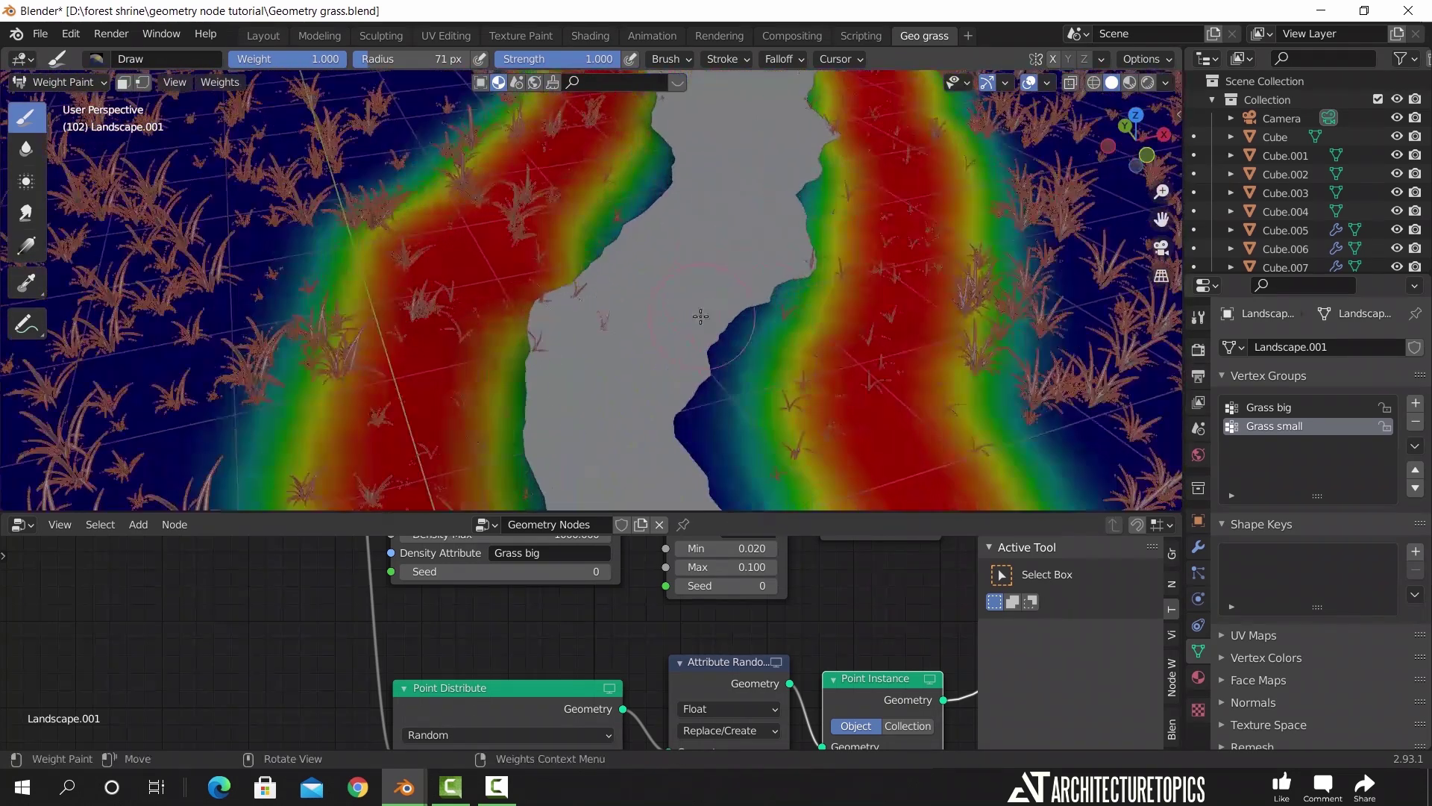
{"action": "scroll", "coordinate": [647, 342], "scroll_direction": "up", "scroll_amount": 3}
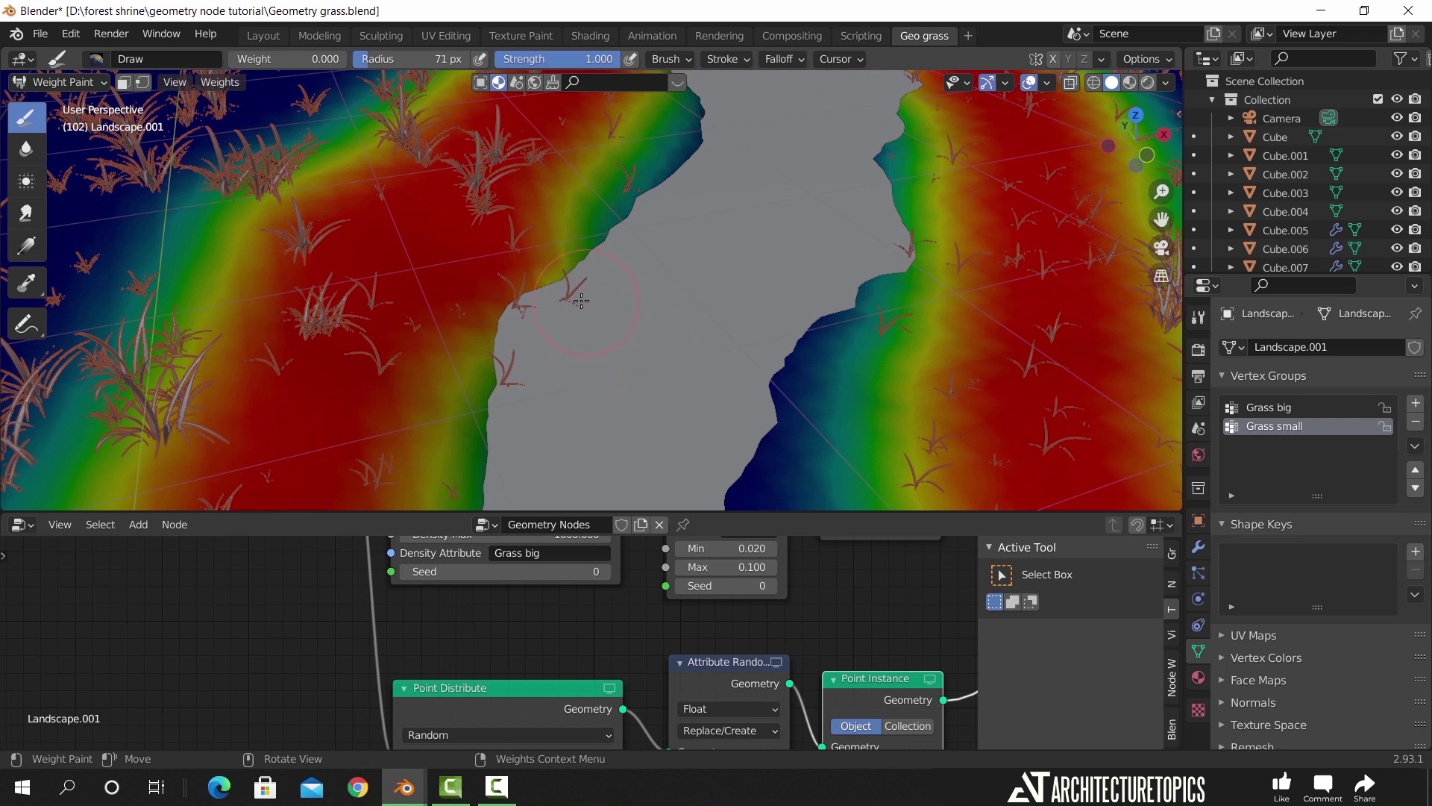
{"action": "scroll", "coordinate": [522, 313], "scroll_direction": "down", "scroll_amount": 5}
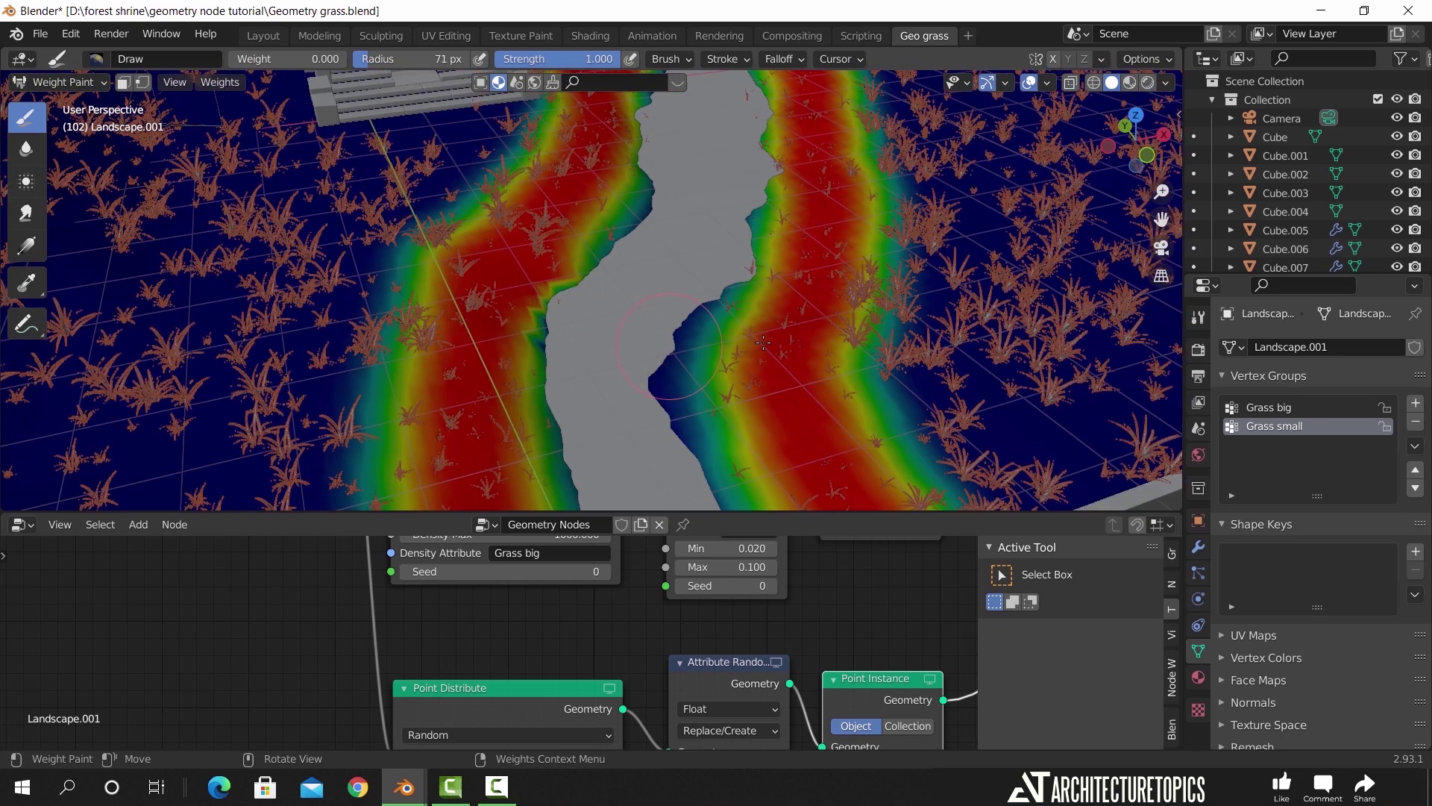
{"action": "middle_click_drag", "start_coordinate": [664, 149], "coordinate": [727, 320], "text": "shift"}
{"action": "scroll", "coordinate": [731, 319], "scroll_direction": "up", "scroll_amount": 5}
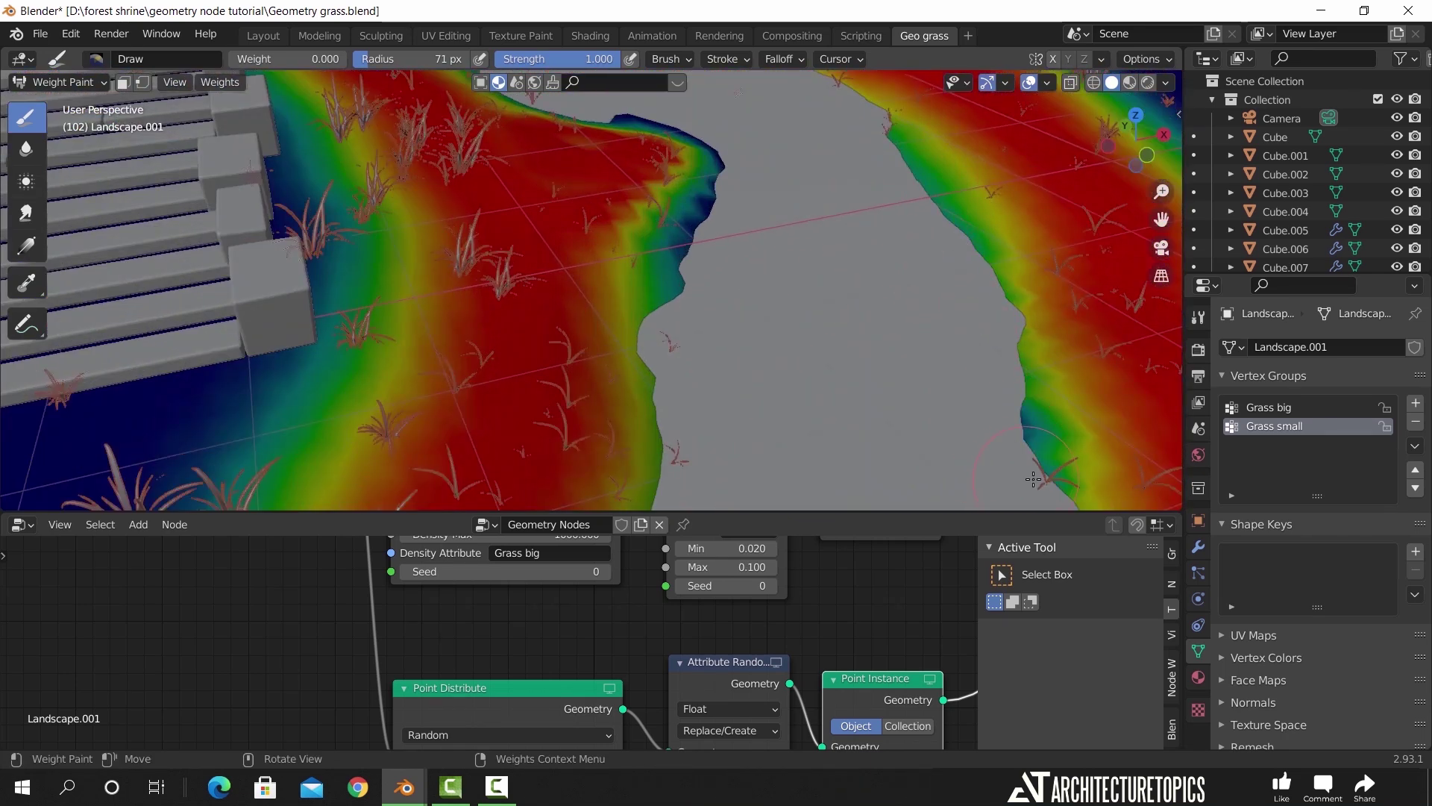
{"action": "middle_click_drag", "start_coordinate": [737, 435], "coordinate": [541, 242], "text": "shift"}
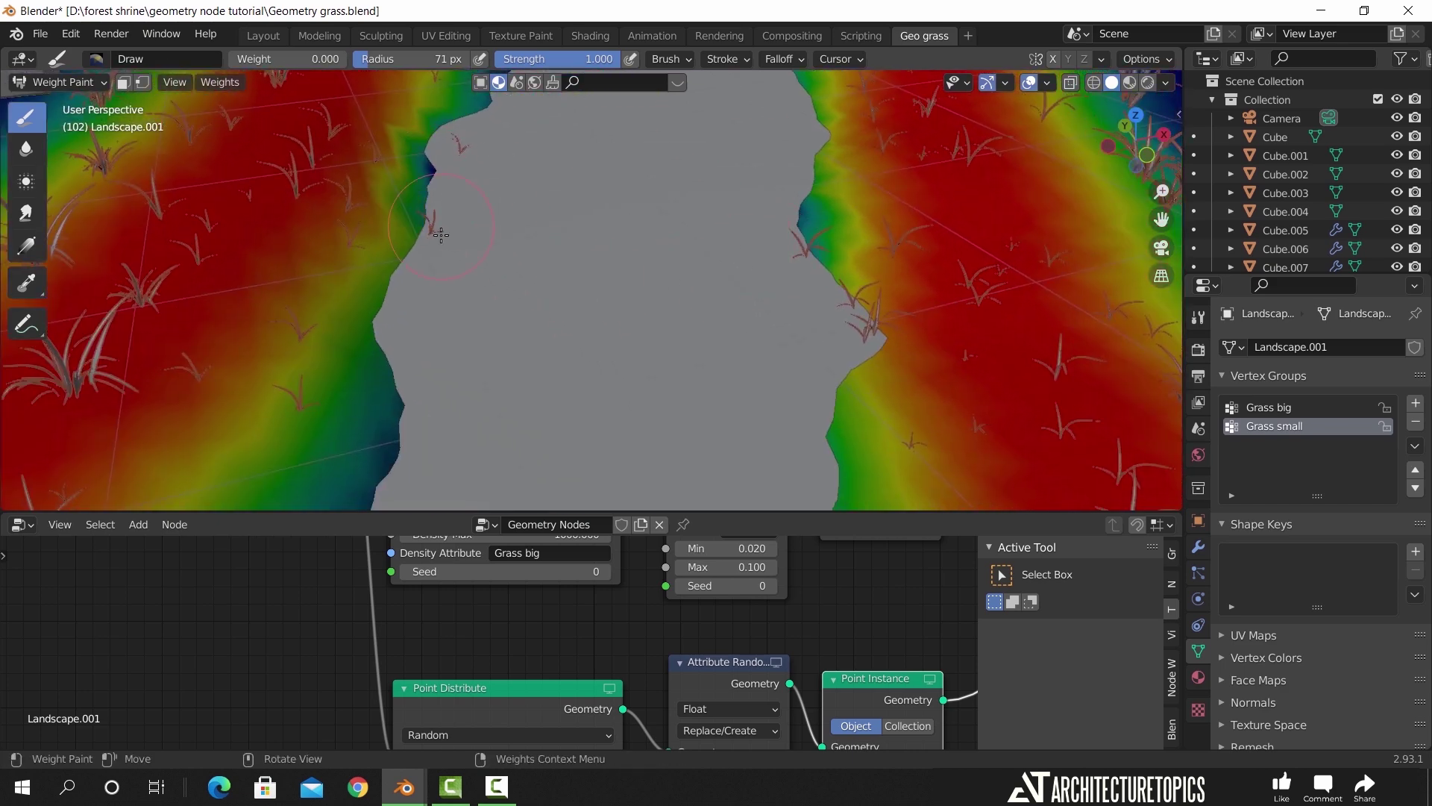
{"action": "left_click", "coordinate": [432, 131]}
{"action": "scroll", "coordinate": [477, 194], "scroll_direction": "down", "scroll_amount": 4}
{"action": "middle_click_drag", "start_coordinate": [515, 440], "coordinate": [569, 274], "text": "shift"}
{"action": "scroll", "coordinate": [569, 275], "scroll_direction": "down", "scroll_amount": 4}
{"action": "scroll", "coordinate": [569, 275], "scroll_direction": "up", "scroll_amount": 7}
{"action": "left_click", "coordinate": [569, 274]}
{"action": "left_click", "coordinate": [536, 289]}
{"action": "scroll", "coordinate": [536, 289], "scroll_direction": "down", "scroll_amount": 4}
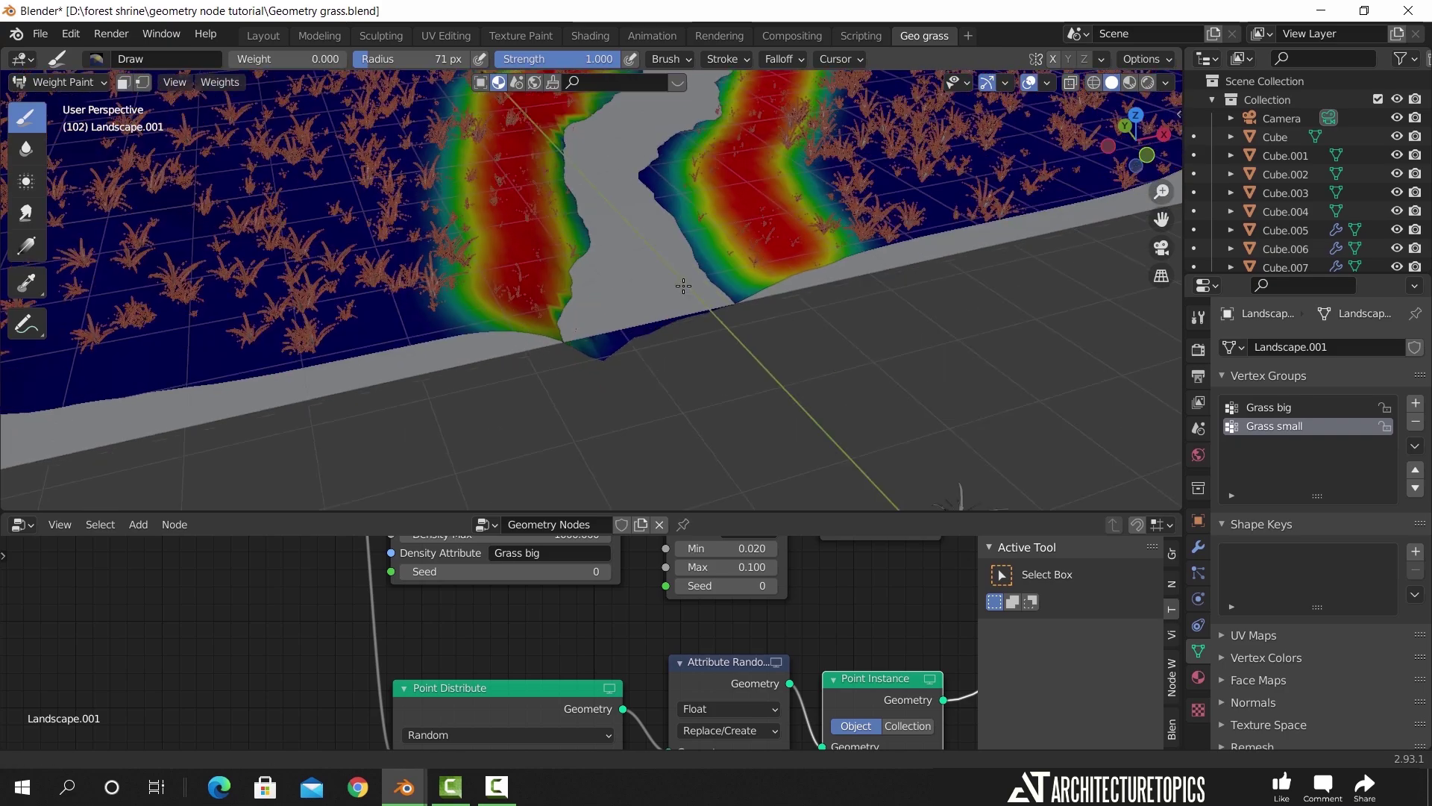
Return the landscape from Weight Paint to Object Mode
{"action": "middle_click_drag", "start_coordinate": [567, 223], "coordinate": [549, 298]}
{"action": "mouse_move", "coordinate": [649, 224]}
{"action": "middle_mouse_down", "text": "shift"}
{"action": "mouse_move", "coordinate": [658, 382]}
{"action": "mouse_move", "coordinate": [634, 421]}
{"action": "mouse_move", "coordinate": [672, 379]}
{"action": "middle_mouse_up", "text": "shift"}
{"action": "left_click", "coordinate": [84, 81]}
{"action": "left_click", "coordinate": [92, 106]}
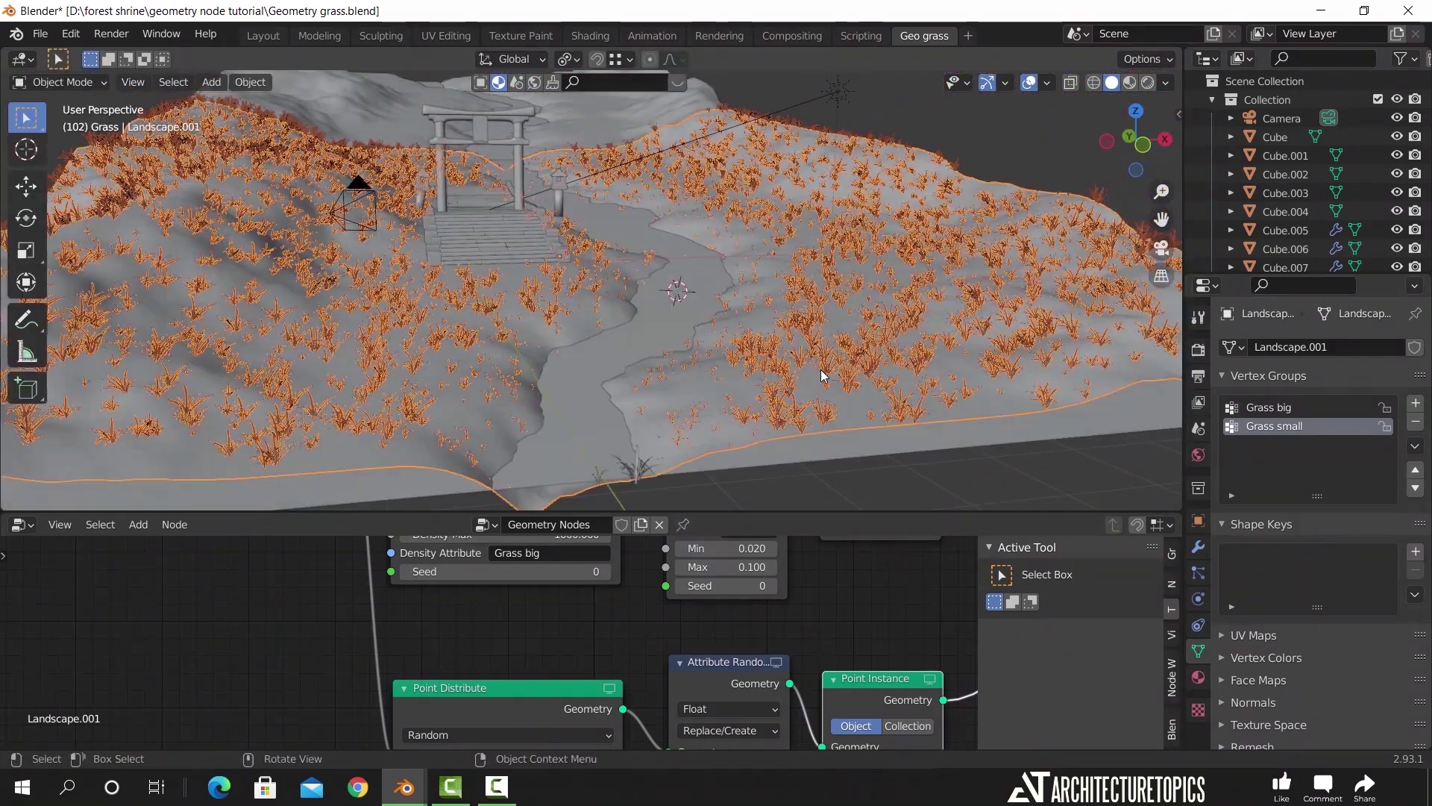
Set the Density Max of the Grass small Point Distribute node to 2000
{"action": "mouse_move", "coordinate": [820, 369]}
{"action": "middle_mouse_down", "text": "shift"}
{"action": "mouse_move", "coordinate": [800, 323]}
{"action": "mouse_move", "coordinate": [806, 352]}
{"action": "middle_mouse_up", "text": "shift"}
{"action": "scroll", "coordinate": [806, 352], "scroll_direction": "up", "scroll_amount": 3}
{"action": "middle_click_drag", "start_coordinate": [618, 662], "coordinate": [542, 529]}
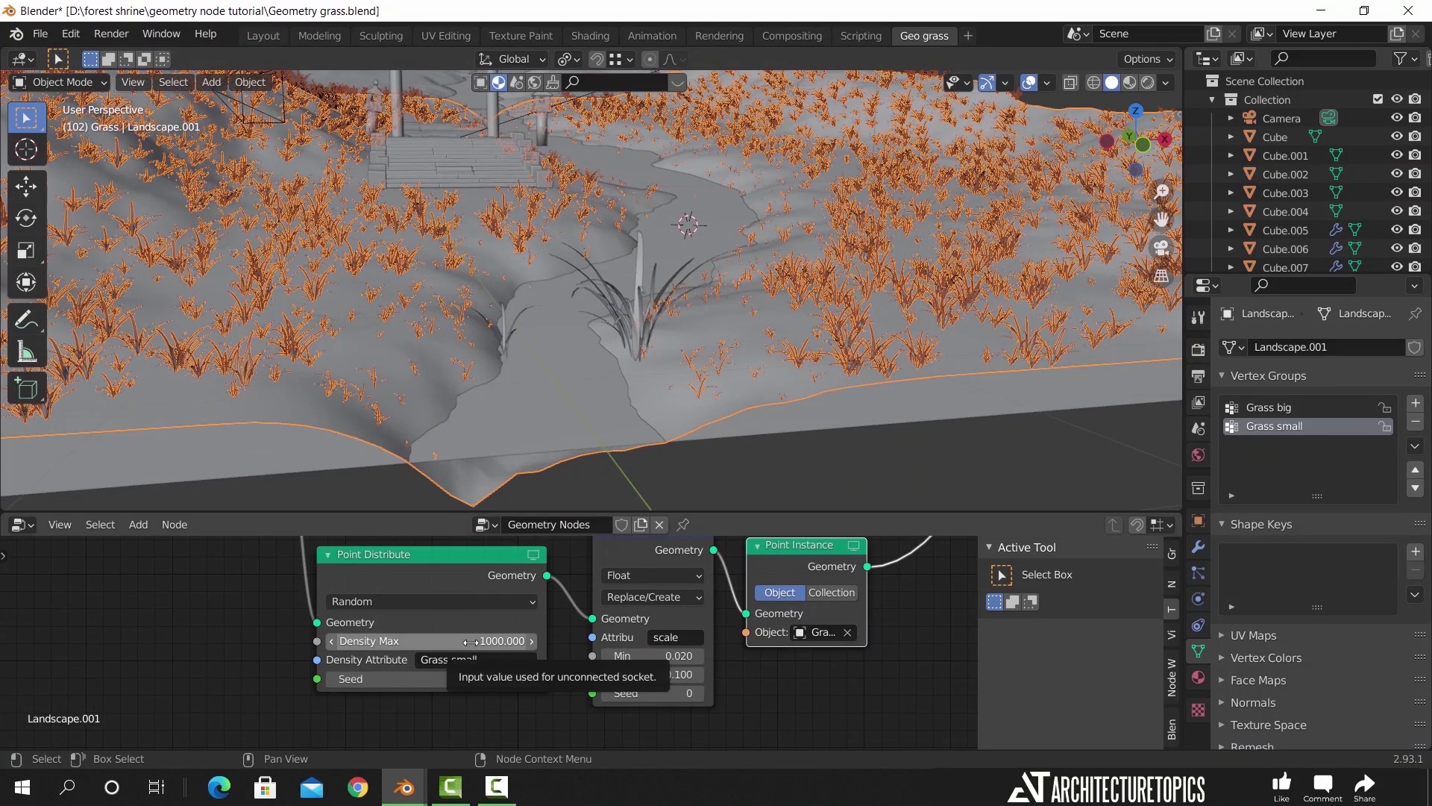
{"action": "scroll", "coordinate": [798, 431], "scroll_direction": "up", "scroll_amount": 2}
{"action": "middle_click_drag", "start_coordinate": [798, 431], "coordinate": [787, 402], "text": "shift"}
{"action": "left_click", "coordinate": [457, 640]}
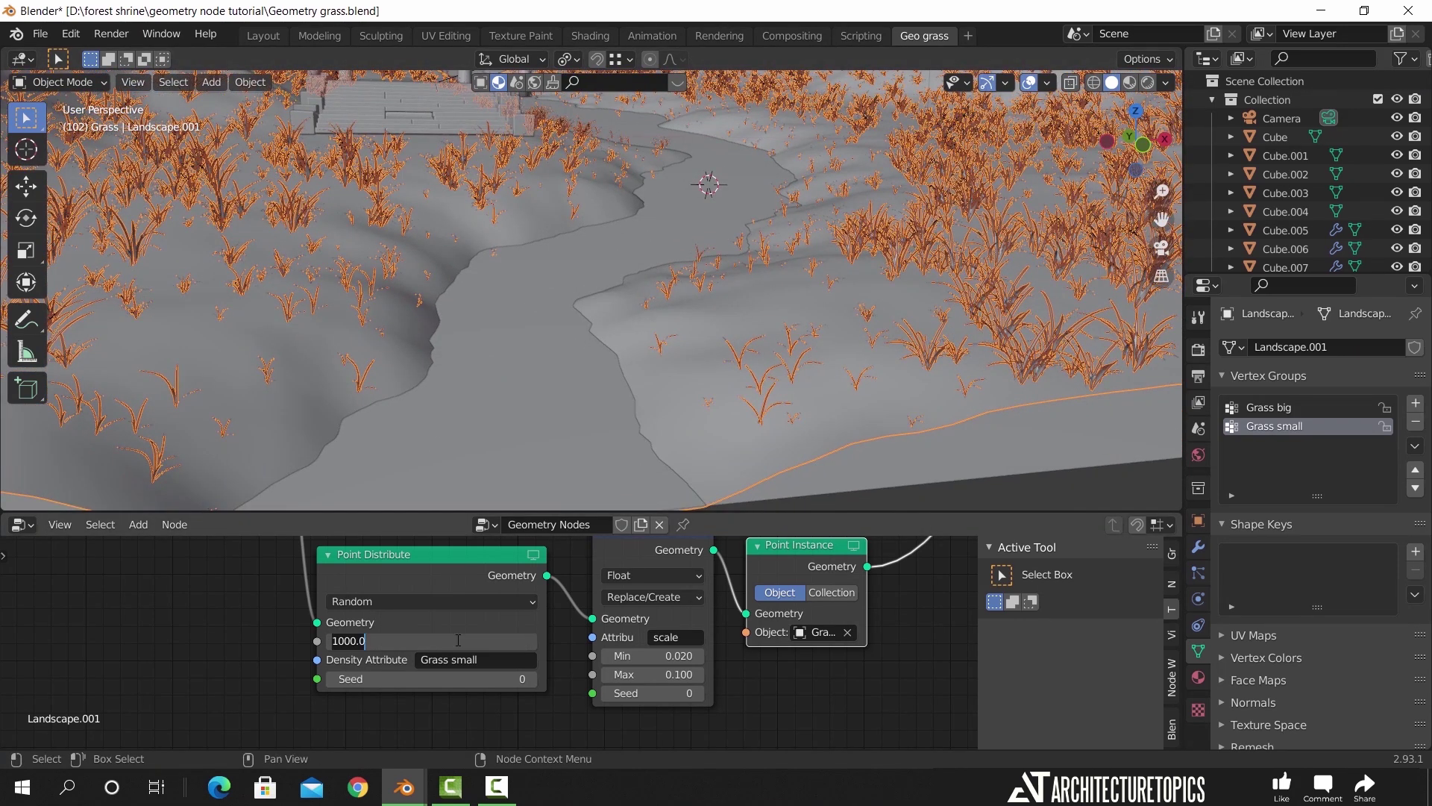
{"action": "key", "text": "Return"}
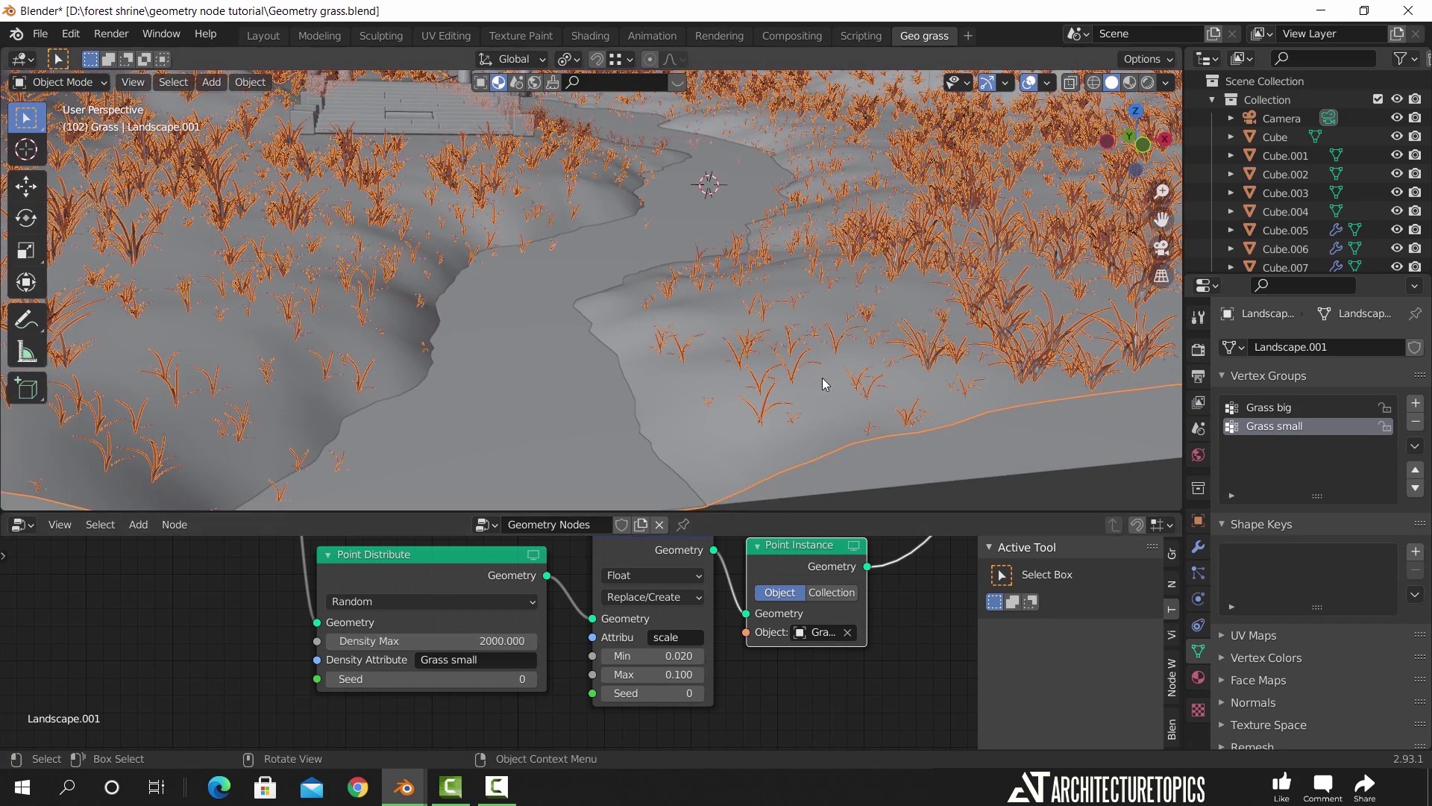
Examine the rendered grass along the stream banks in the Layout workspace with the viewport overlays hidden
{"action": "middle_click_drag", "start_coordinate": [702, 337], "coordinate": [731, 355]}
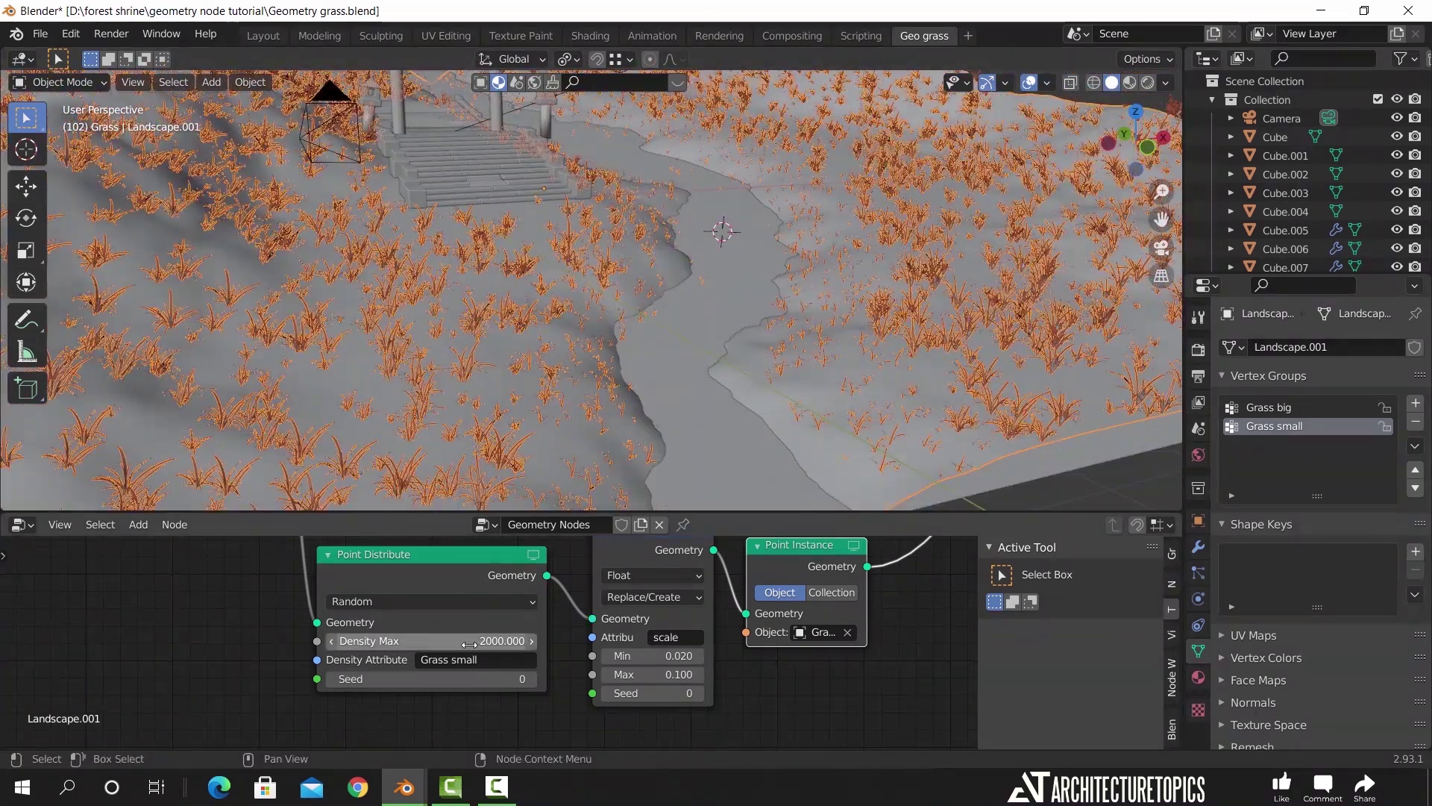
{"action": "scroll", "coordinate": [679, 340], "scroll_direction": "down", "scroll_amount": 5}
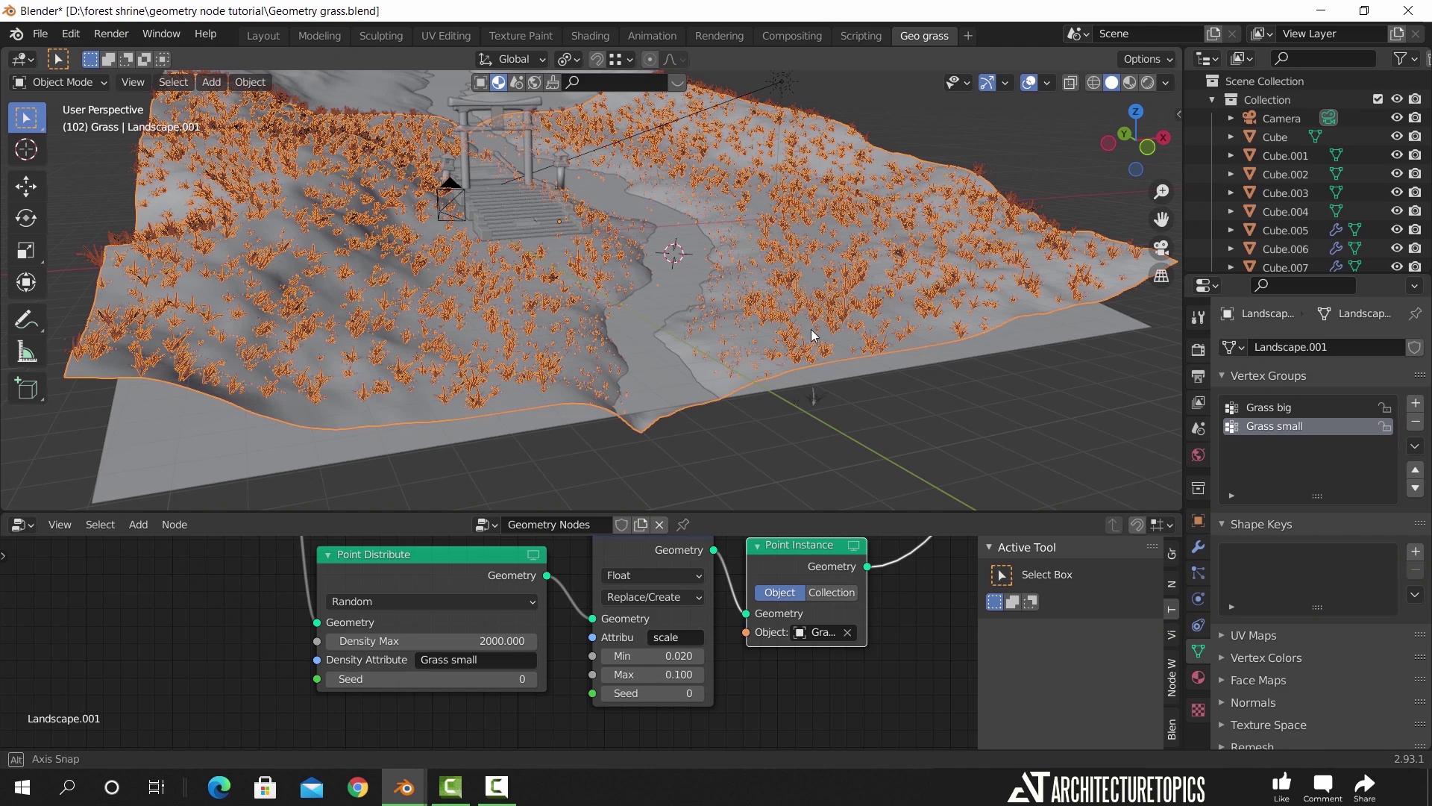
{"action": "mouse_move", "coordinate": [811, 329]}
{"action": "middle_mouse_down"}
{"action": "mouse_move", "coordinate": [724, 339]}
{"action": "mouse_move", "coordinate": [818, 345]}
{"action": "middle_mouse_up"}
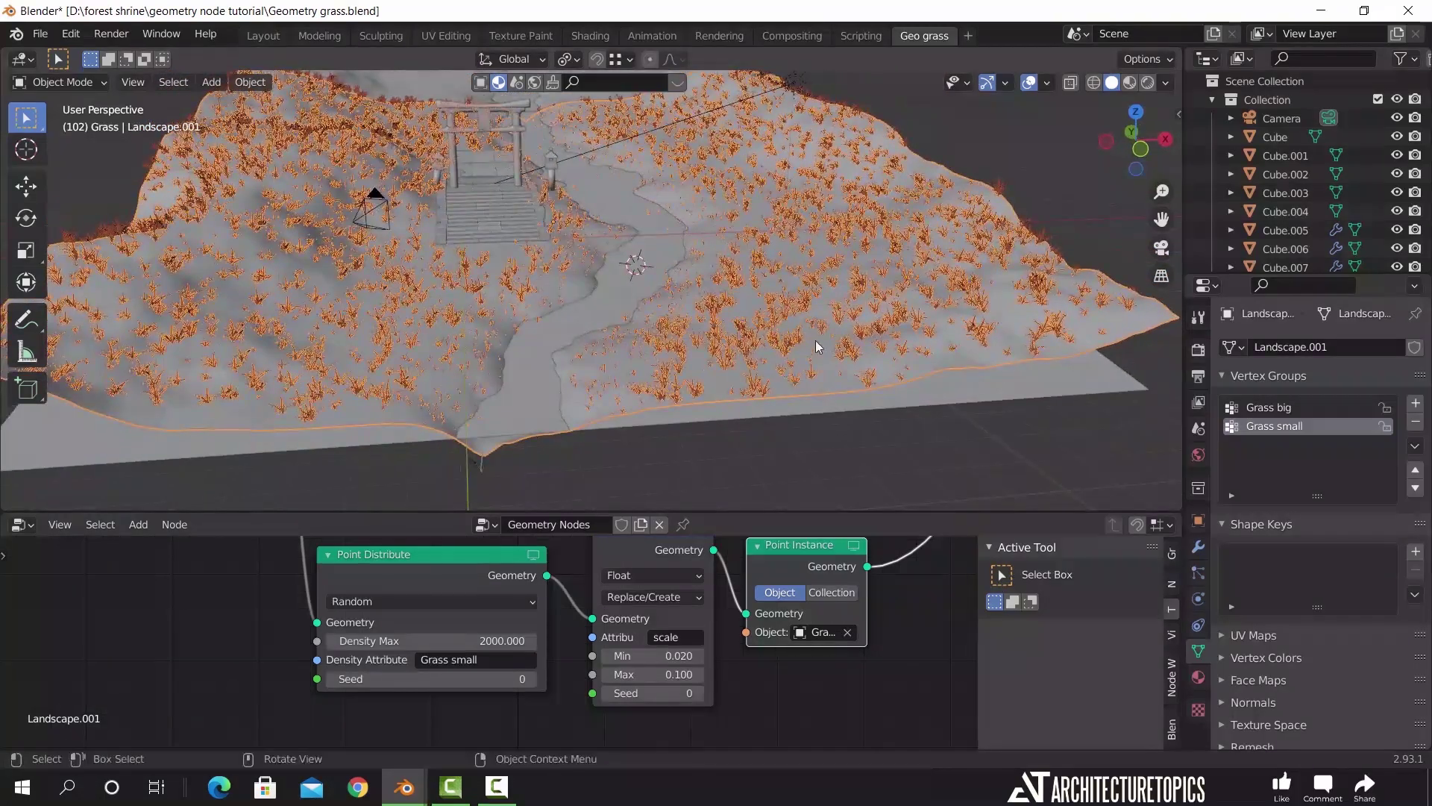
{"action": "left_click", "coordinate": [264, 36]}
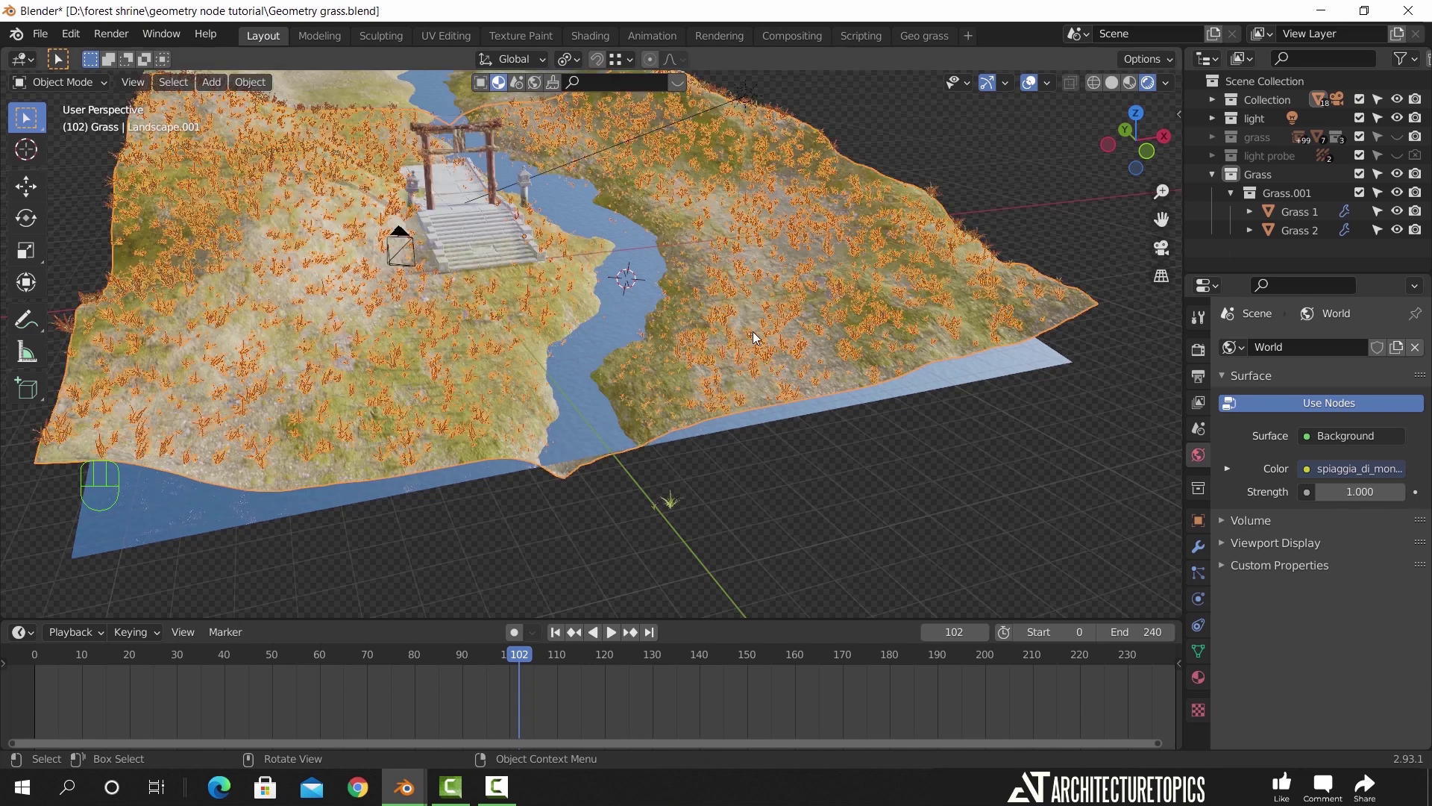
{"action": "scroll", "coordinate": [753, 333], "scroll_direction": "up", "scroll_amount": 3}
{"action": "middle_click_drag", "start_coordinate": [633, 378], "coordinate": [687, 379], "text": "shift"}
{"action": "left_click", "coordinate": [1031, 84]}
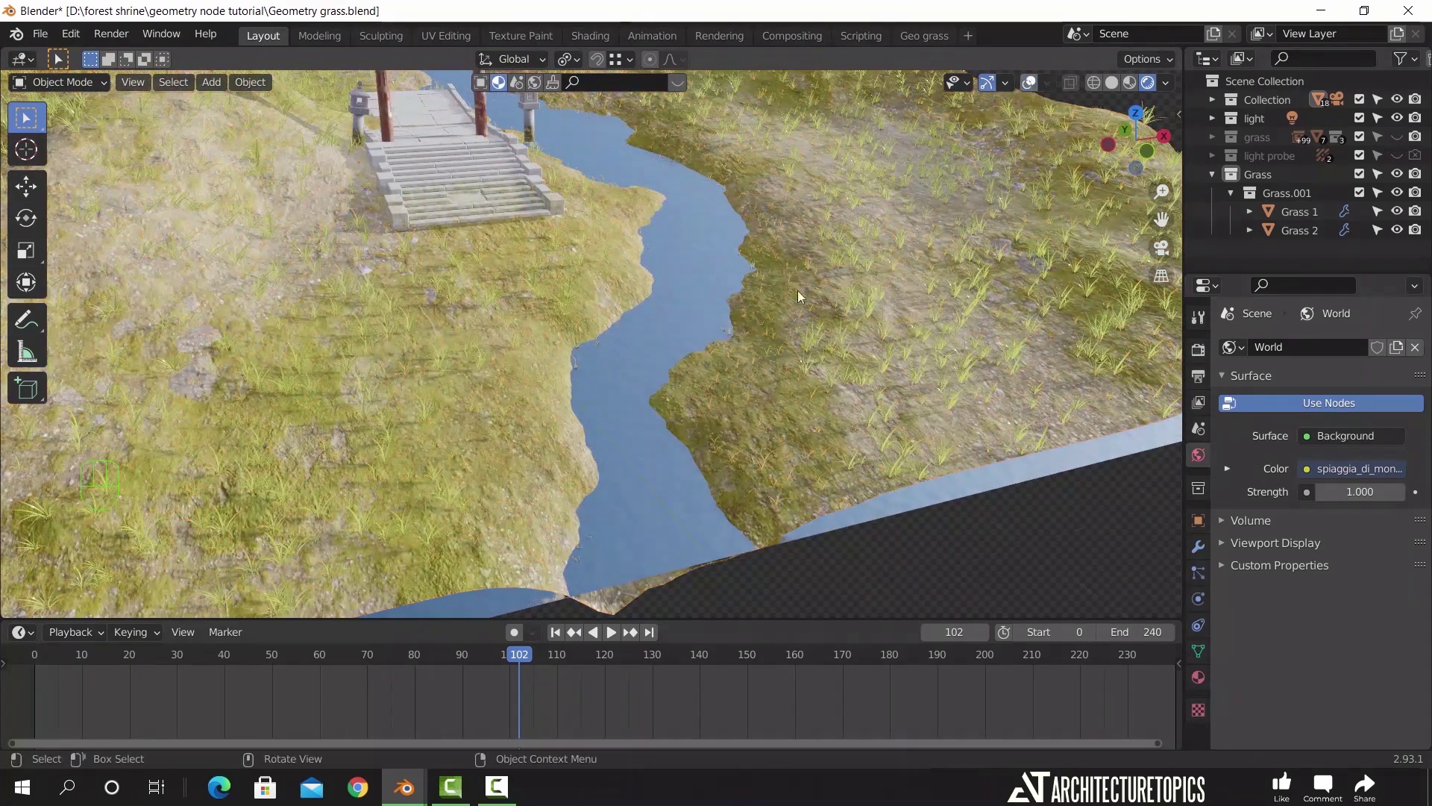
{"action": "middle_click_drag", "start_coordinate": [782, 343], "coordinate": [709, 321]}
{"action": "middle_click_drag", "start_coordinate": [558, 298], "coordinate": [776, 112], "text": "shift"}
{"action": "middle_click_drag", "start_coordinate": [967, 396], "coordinate": [494, 222], "text": "shift"}
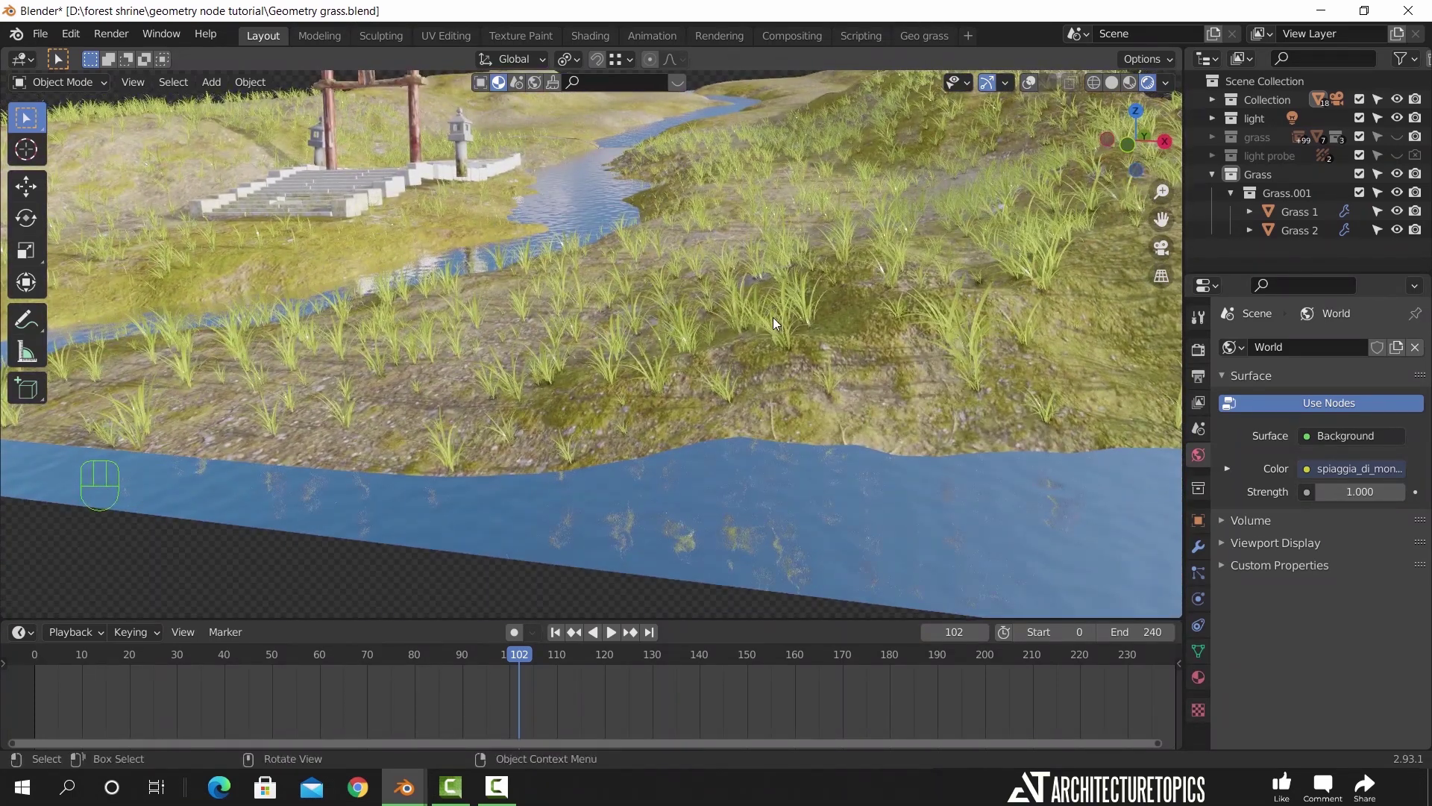
{"action": "middle_click_drag", "start_coordinate": [392, 385], "coordinate": [958, 484], "text": "shift"}
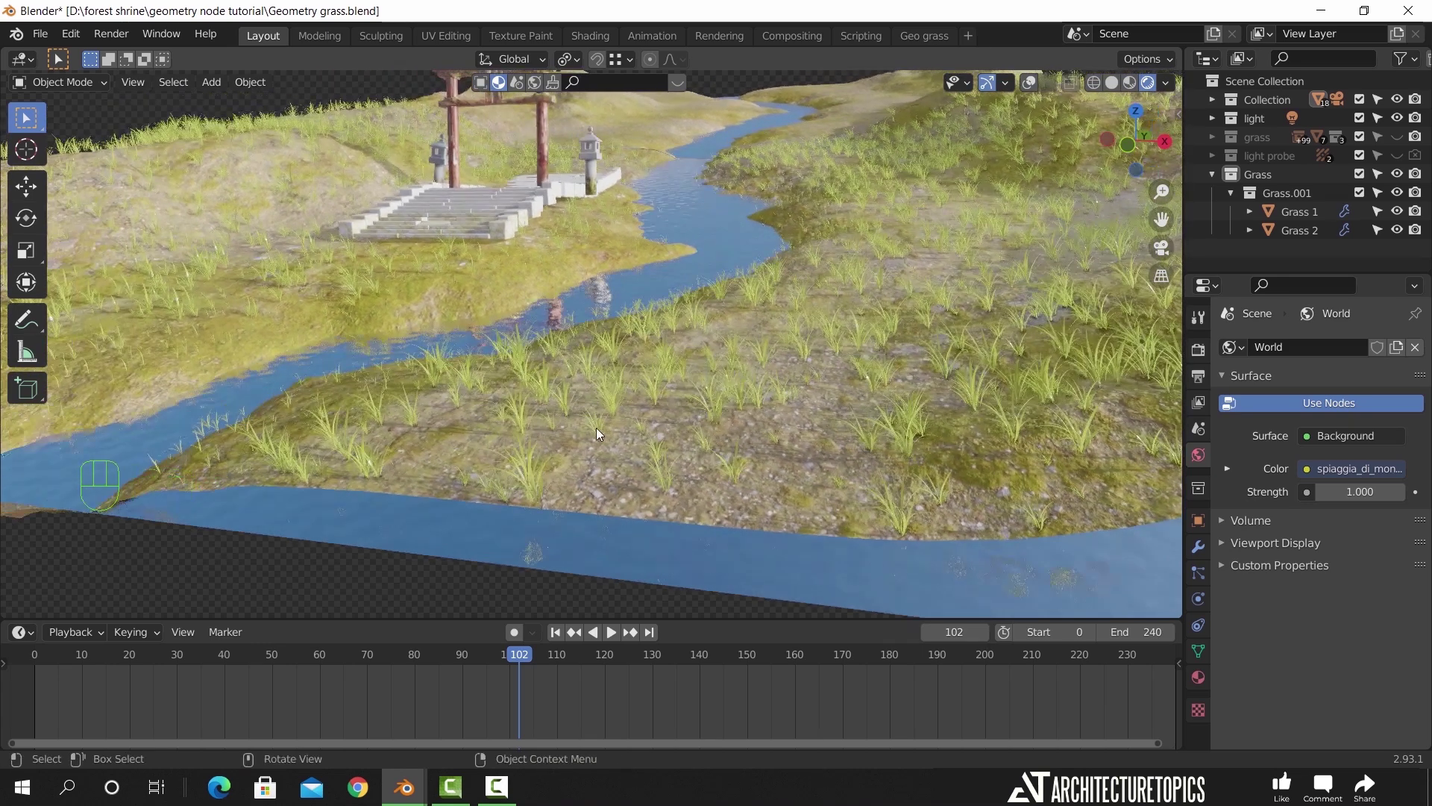
{"action": "middle_click_drag", "start_coordinate": [597, 428], "coordinate": [1007, 401]}
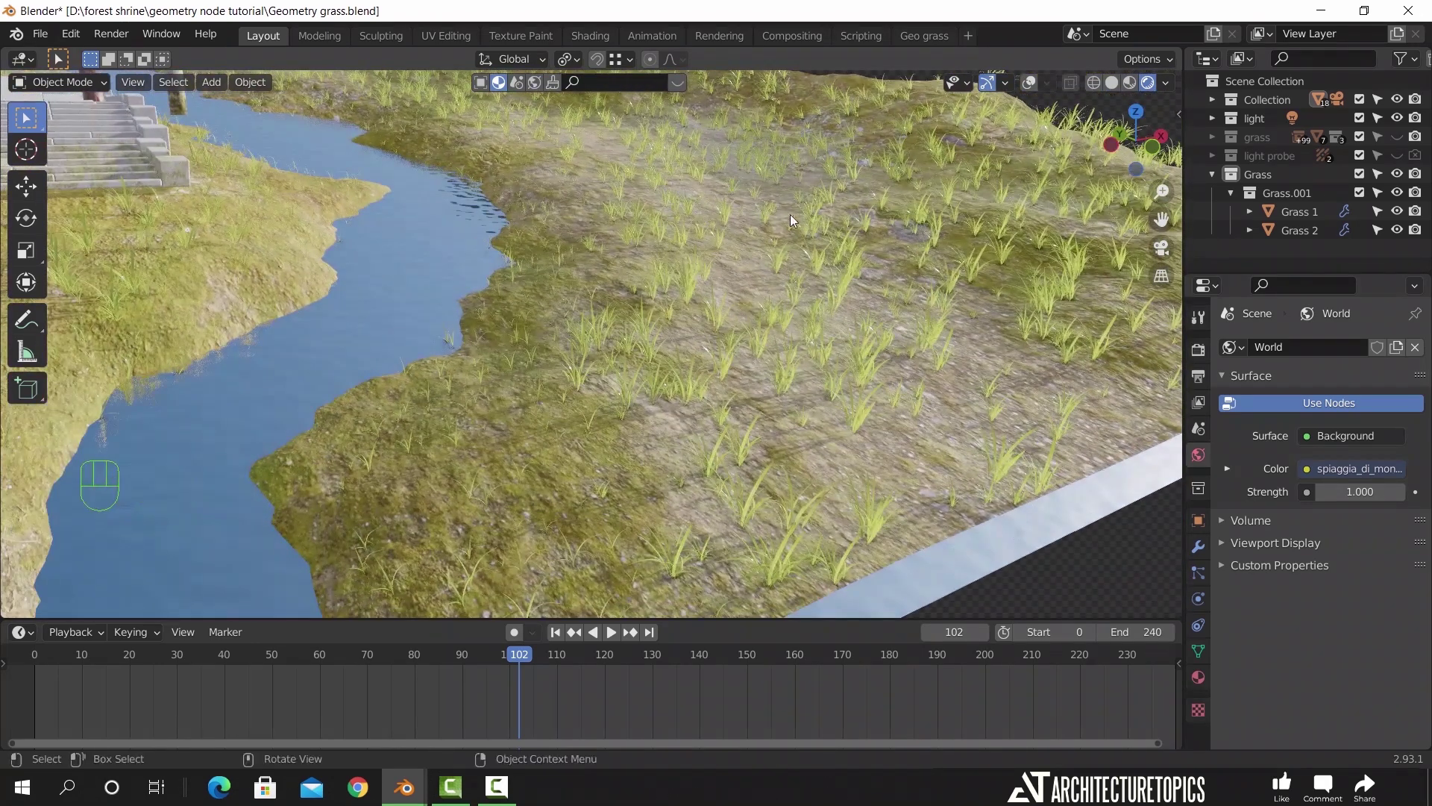
Return to the Geo grass workspace and set the Grass small Point Distribute node's Density Max to 4000
{"action": "left_click", "coordinate": [923, 35]}
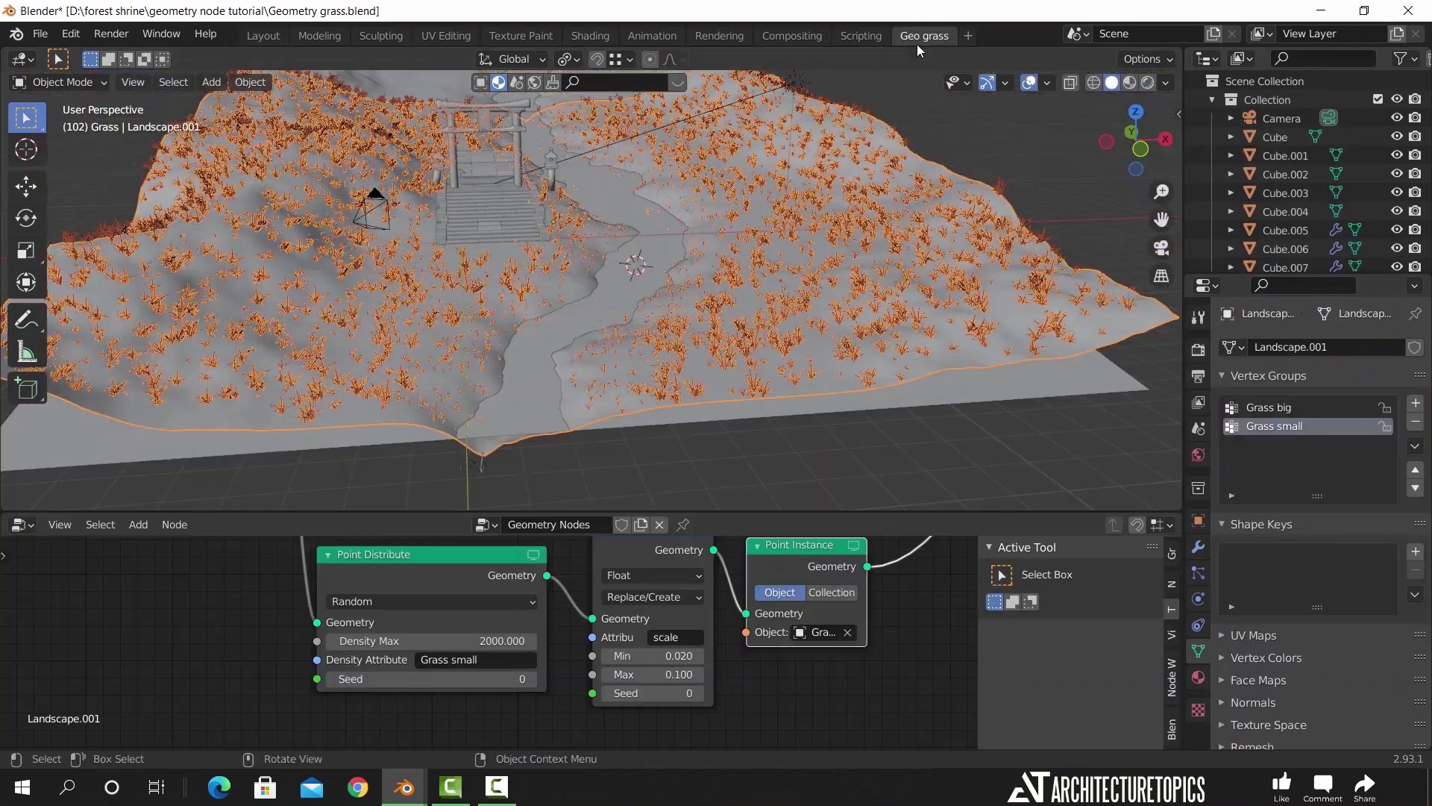
{"action": "left_click", "coordinate": [509, 640]}
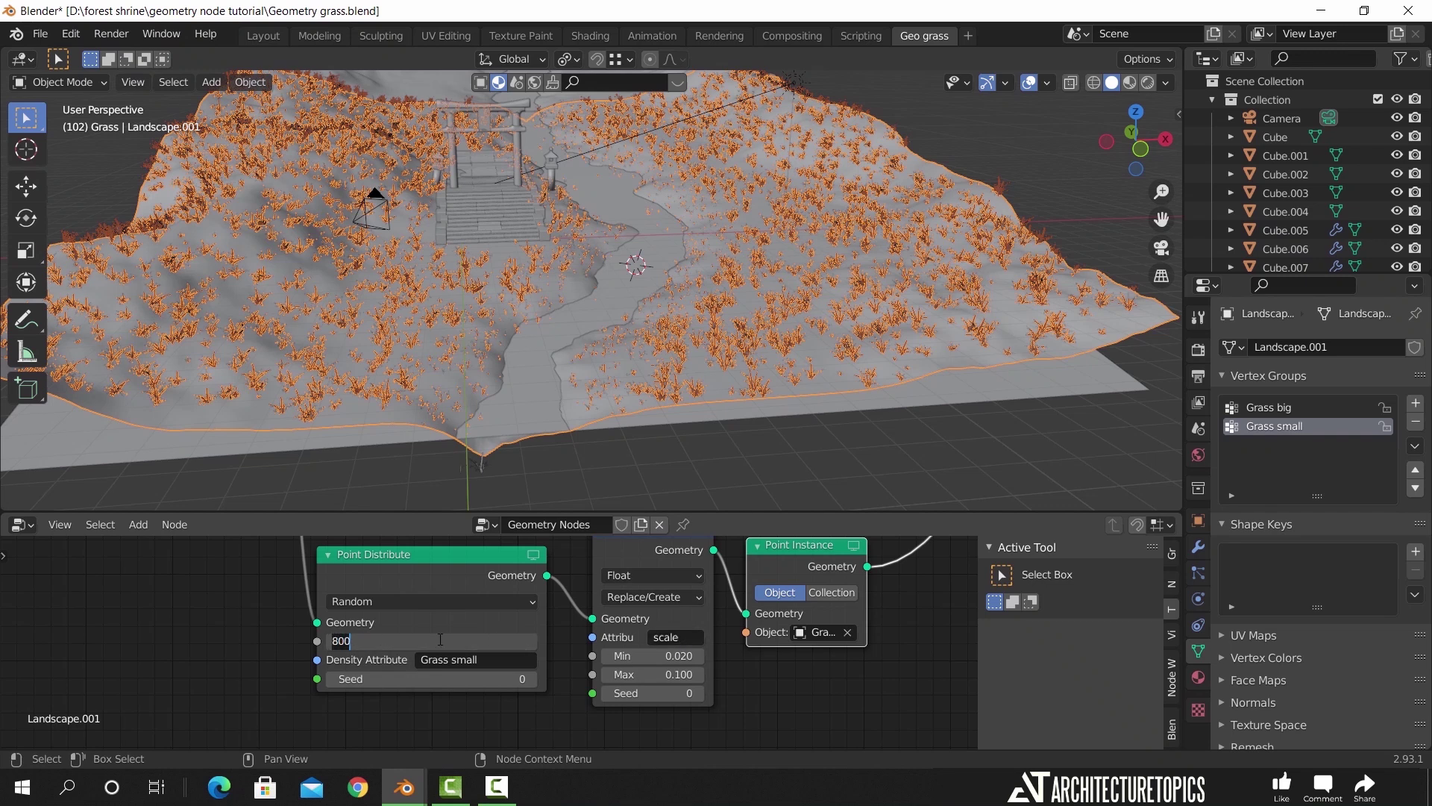
{"action": "key", "text": "Return"}
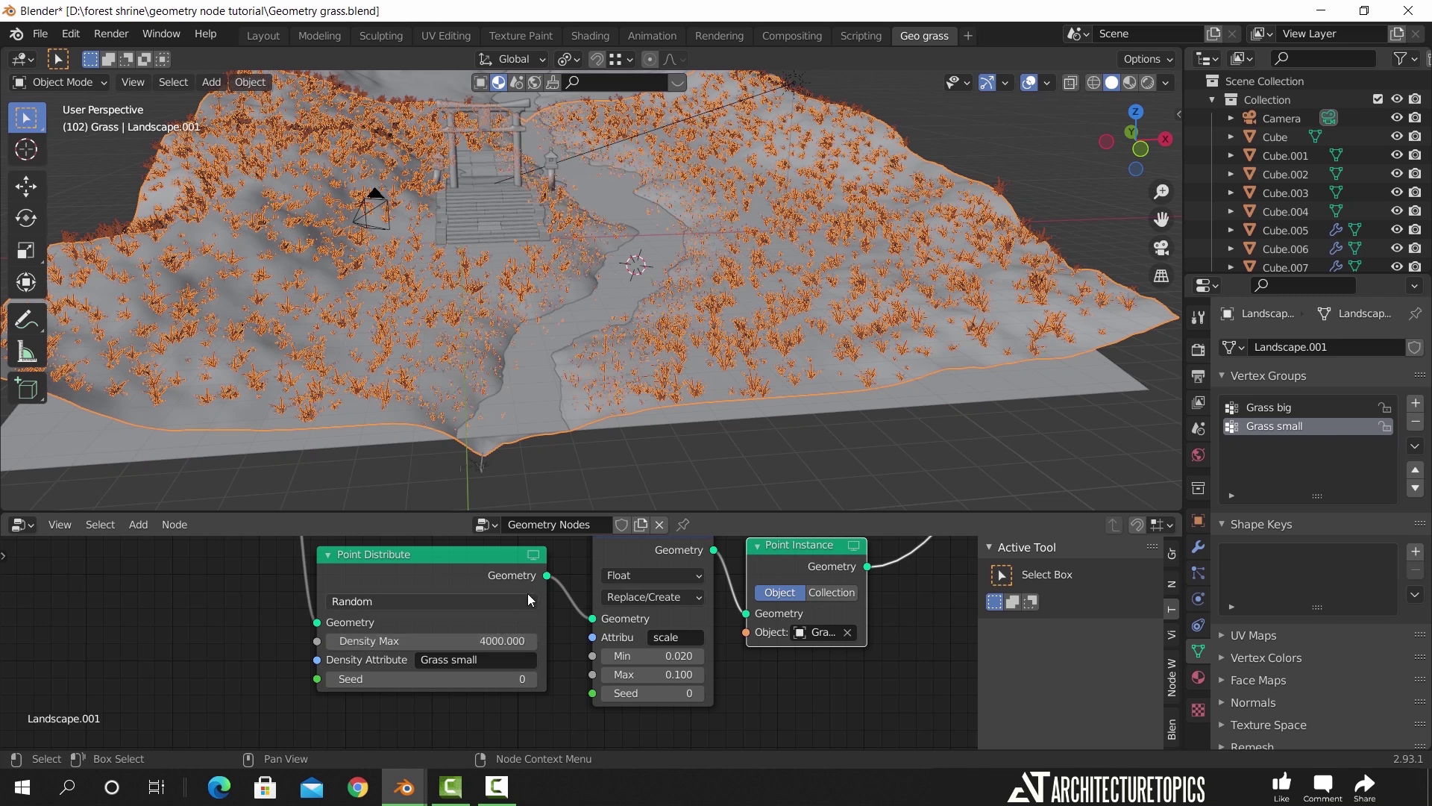
Set the Density Max of the Grass big Point Distribute node to 10000
{"action": "middle_click_drag", "start_coordinate": [565, 710], "coordinate": [533, 720]}
{"action": "left_click", "coordinate": [351, 624]}
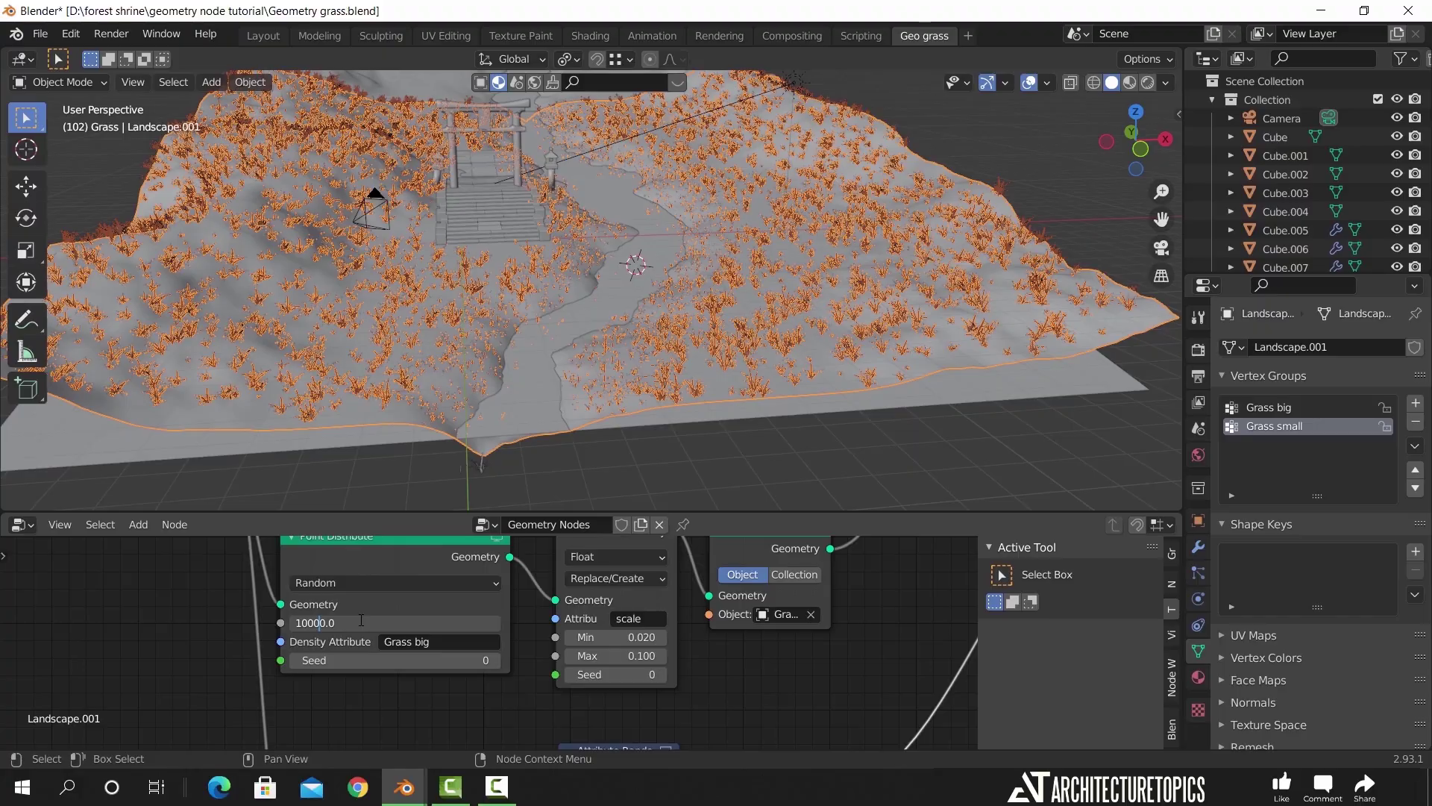
{"action": "key", "text": "Return"}
{"action": "mouse_move", "coordinate": [949, 297]}
{"action": "middle_mouse_down"}
{"action": "mouse_move", "coordinate": [848, 300]}
{"action": "mouse_move", "coordinate": [981, 293]}
{"action": "mouse_move", "coordinate": [999, 388]}
{"action": "mouse_move", "coordinate": [940, 325]}
{"action": "middle_mouse_up"}
{"action": "scroll", "coordinate": [783, 357], "scroll_direction": "up", "scroll_amount": 2}
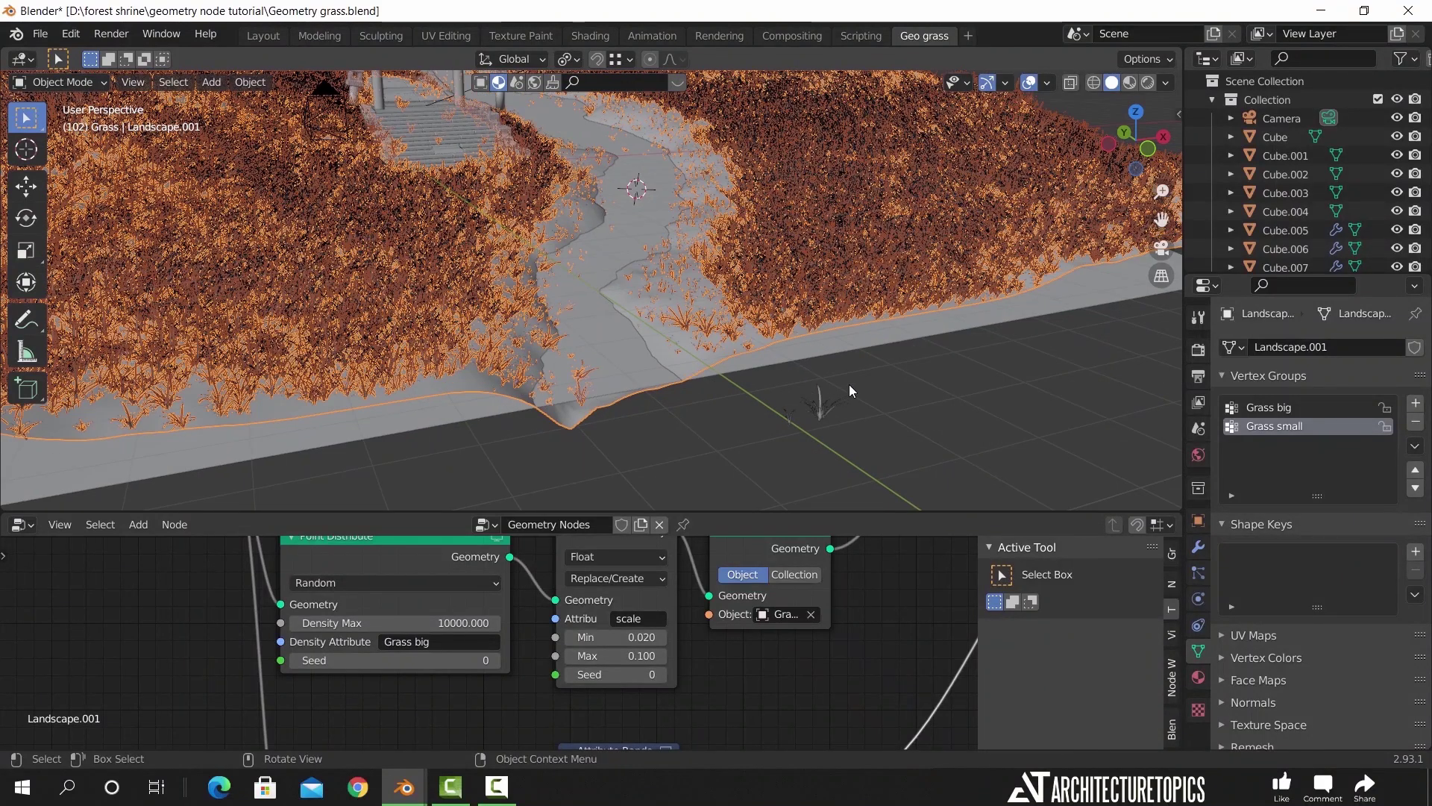
Select the Grass 1 clump in front of the landscape and open the Display As options of its viewport display settings
{"action": "left_click", "coordinate": [831, 405]}
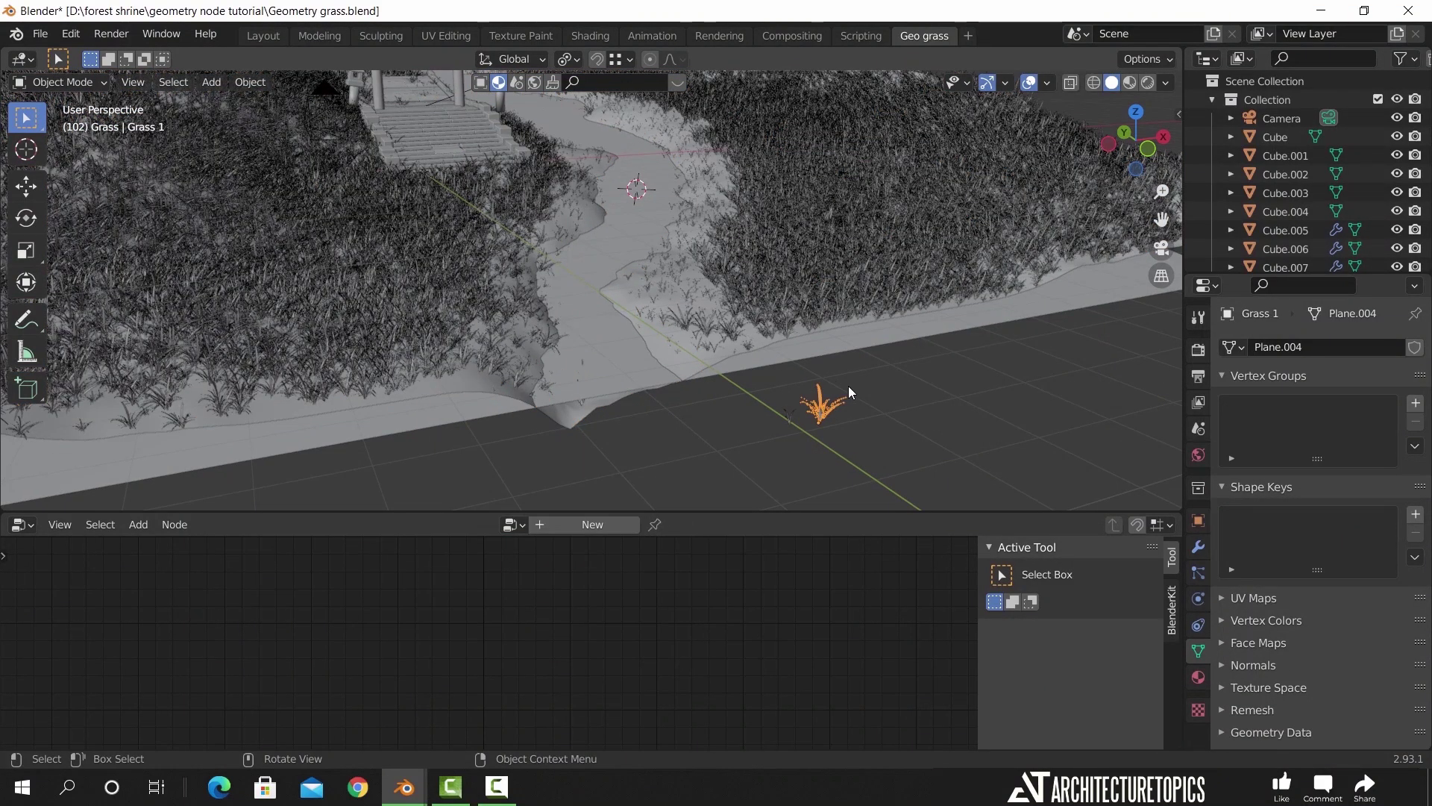
{"action": "left_click", "coordinate": [1198, 522]}
{"action": "scroll", "coordinate": [1258, 627], "scroll_direction": "down", "scroll_amount": 2}
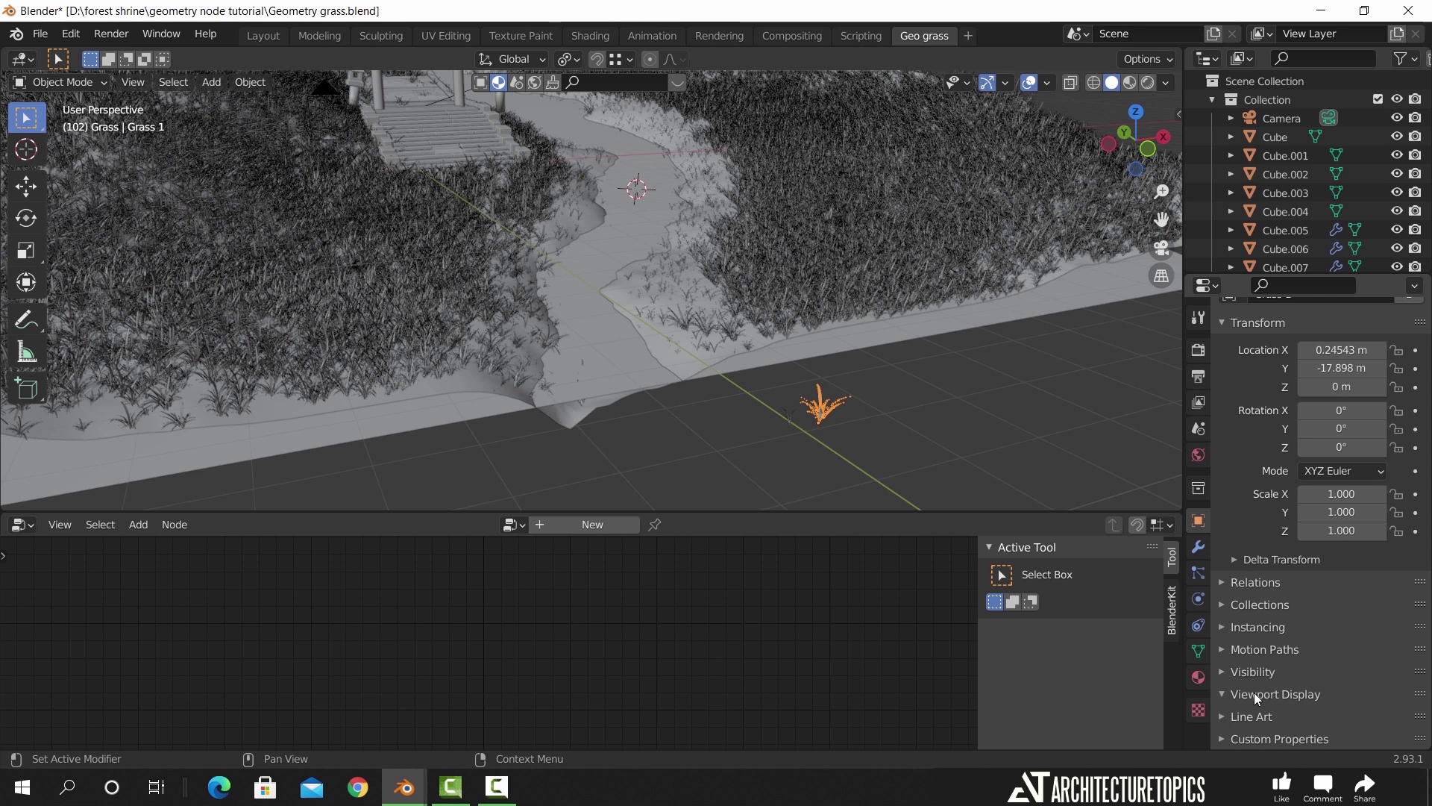
{"action": "scroll", "coordinate": [1294, 666], "scroll_direction": "down", "scroll_amount": 6}
{"action": "left_click", "coordinate": [1334, 664]}
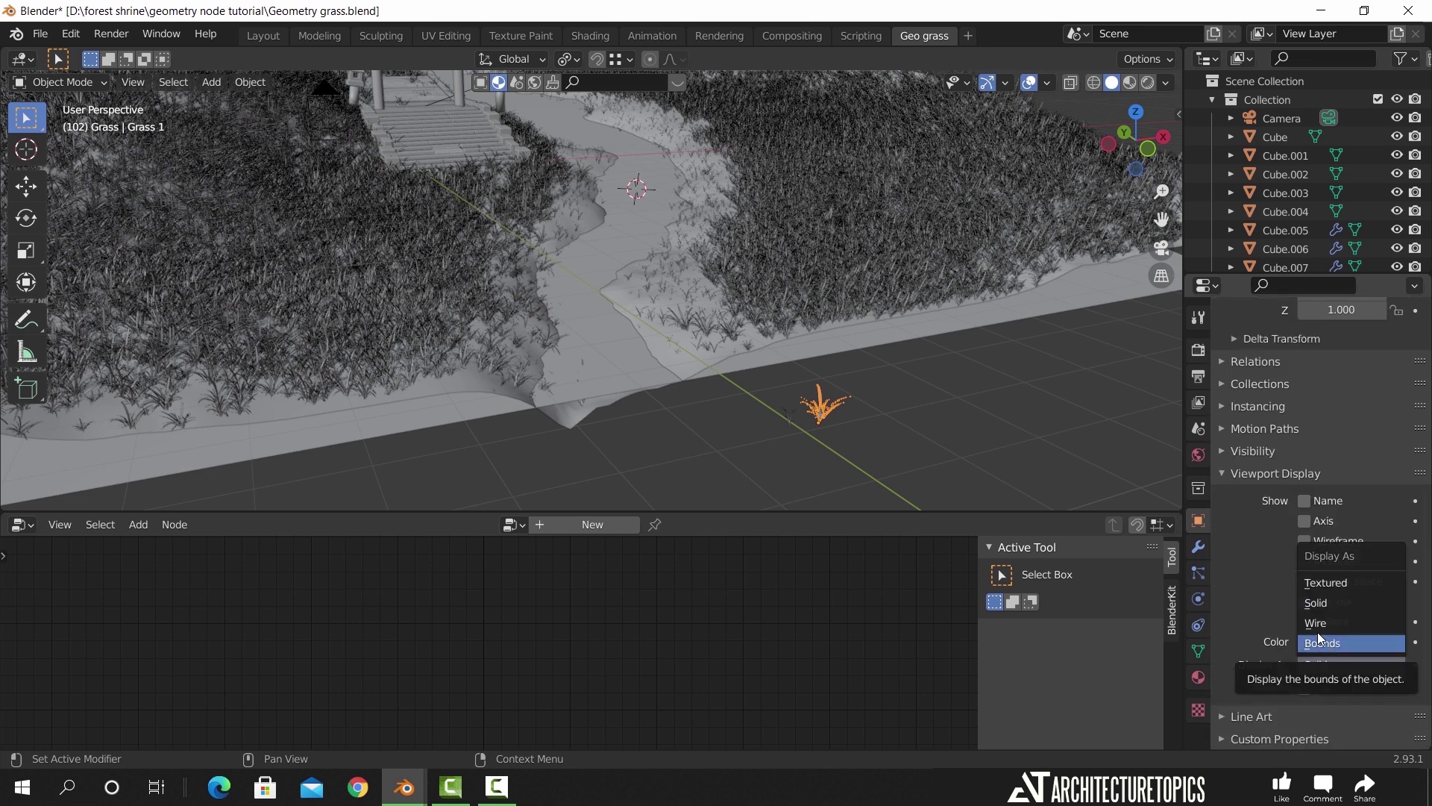
Examine the denser rendered grass in the Layout workspace and select the Grass 1 clump in front of the landscape
{"action": "left_click", "coordinate": [279, 39]}
{"action": "middle_click_drag", "start_coordinate": [565, 280], "coordinate": [824, 448], "text": "shift"}
{"action": "scroll", "coordinate": [820, 414], "scroll_direction": "down", "scroll_amount": 3}
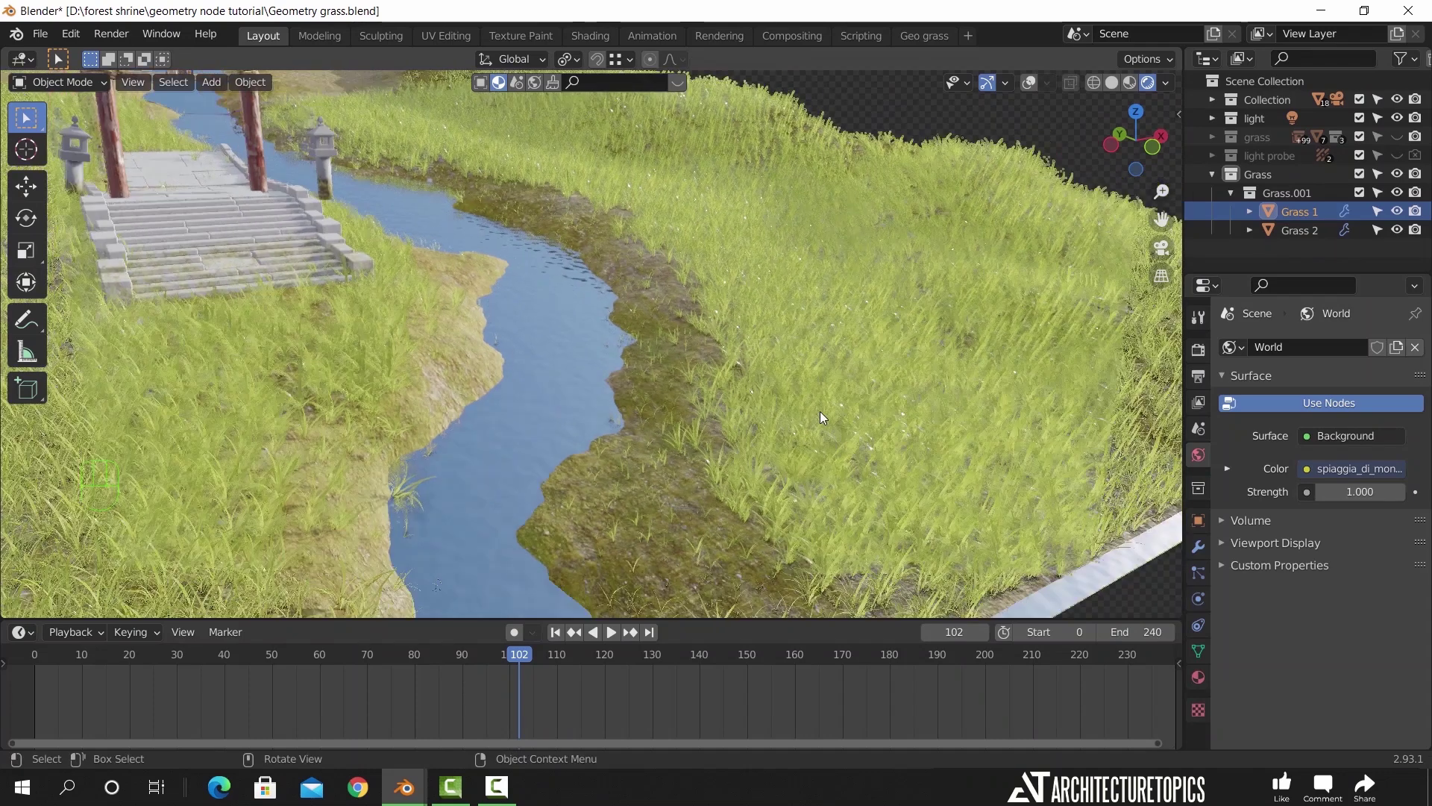
{"action": "middle_click_drag", "start_coordinate": [798, 316], "coordinate": [792, 303], "text": "shift"}
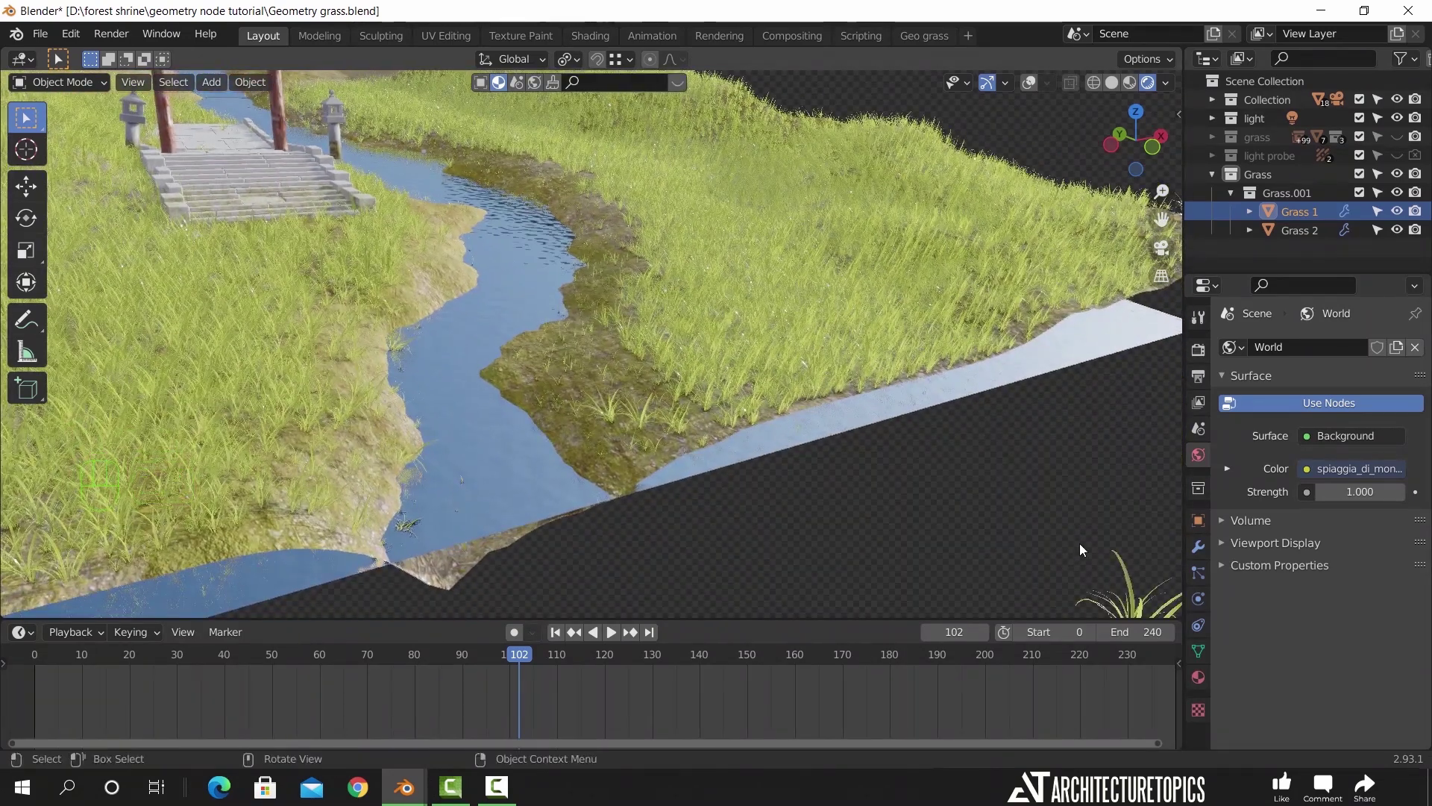
{"action": "left_click", "coordinate": [1121, 559]}
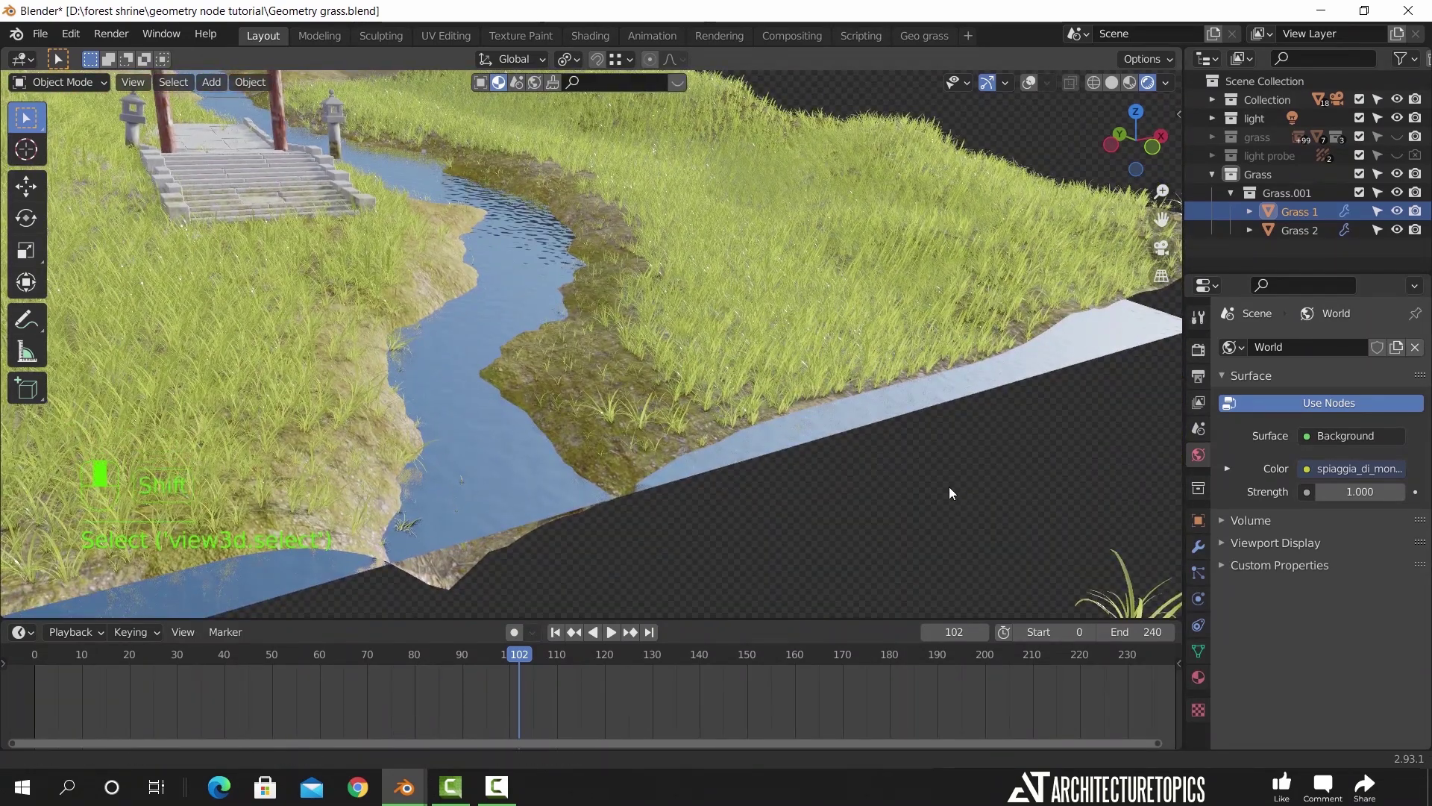
Select the Grass 1 clump in front of the landscape, show the viewport overlays and expand the clump's Viewport Display object settings
{"action": "middle_click_drag", "start_coordinate": [949, 486], "coordinate": [974, 504], "text": "shift"}
{"action": "left_click", "coordinate": [764, 408]}
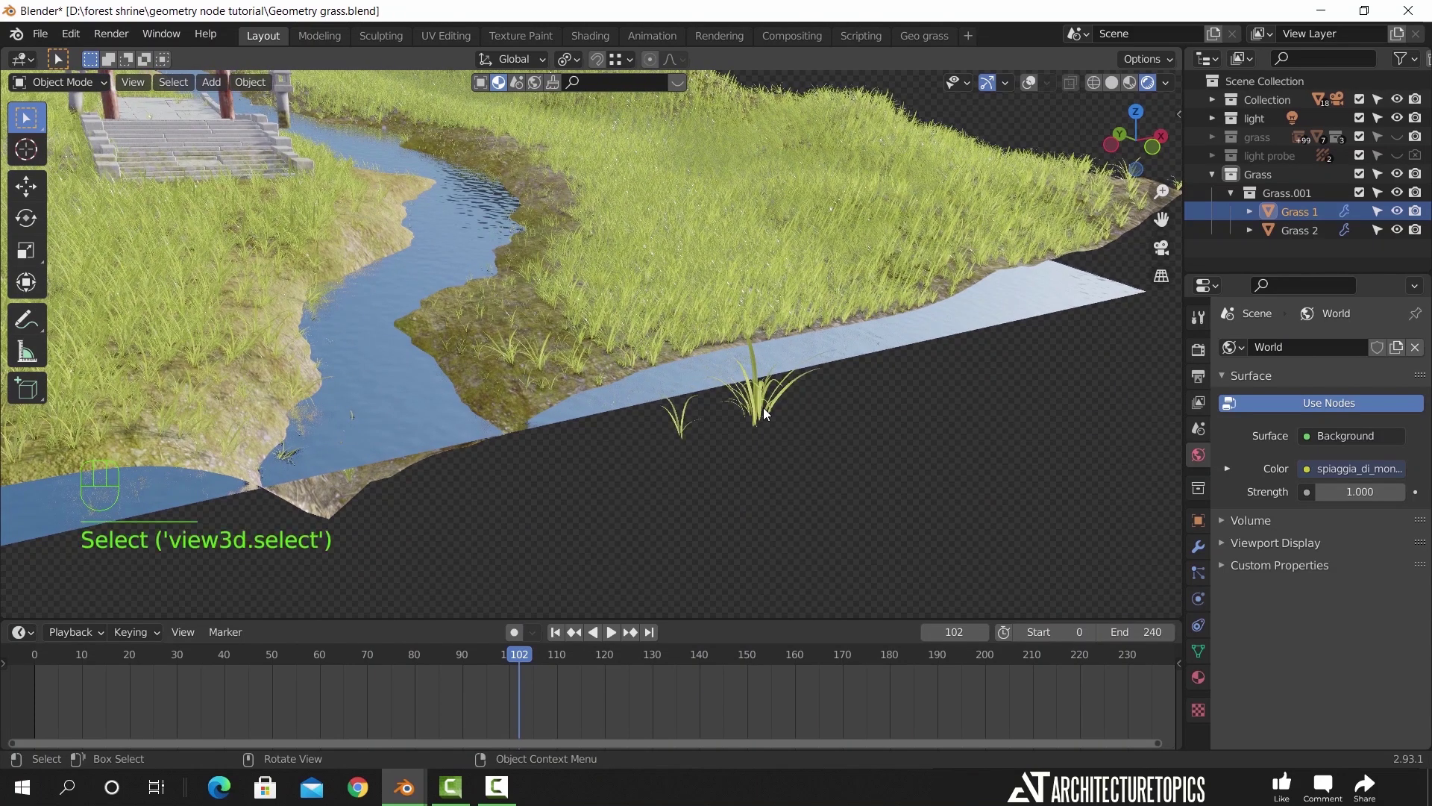
{"action": "left_click", "coordinate": [1028, 83]}
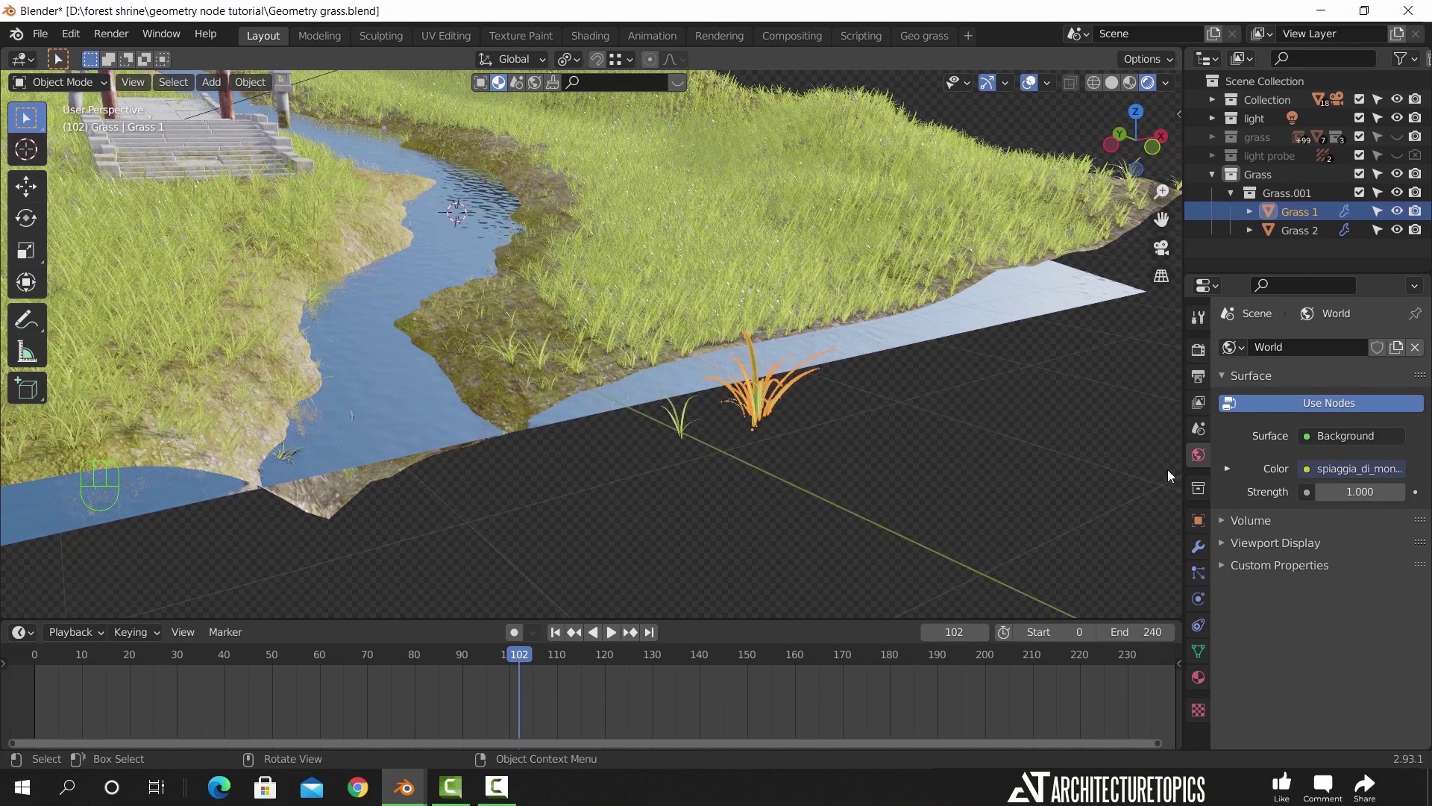
{"action": "left_click", "coordinate": [1198, 521]}
{"action": "scroll", "coordinate": [1269, 615], "scroll_direction": "down", "scroll_amount": 2}
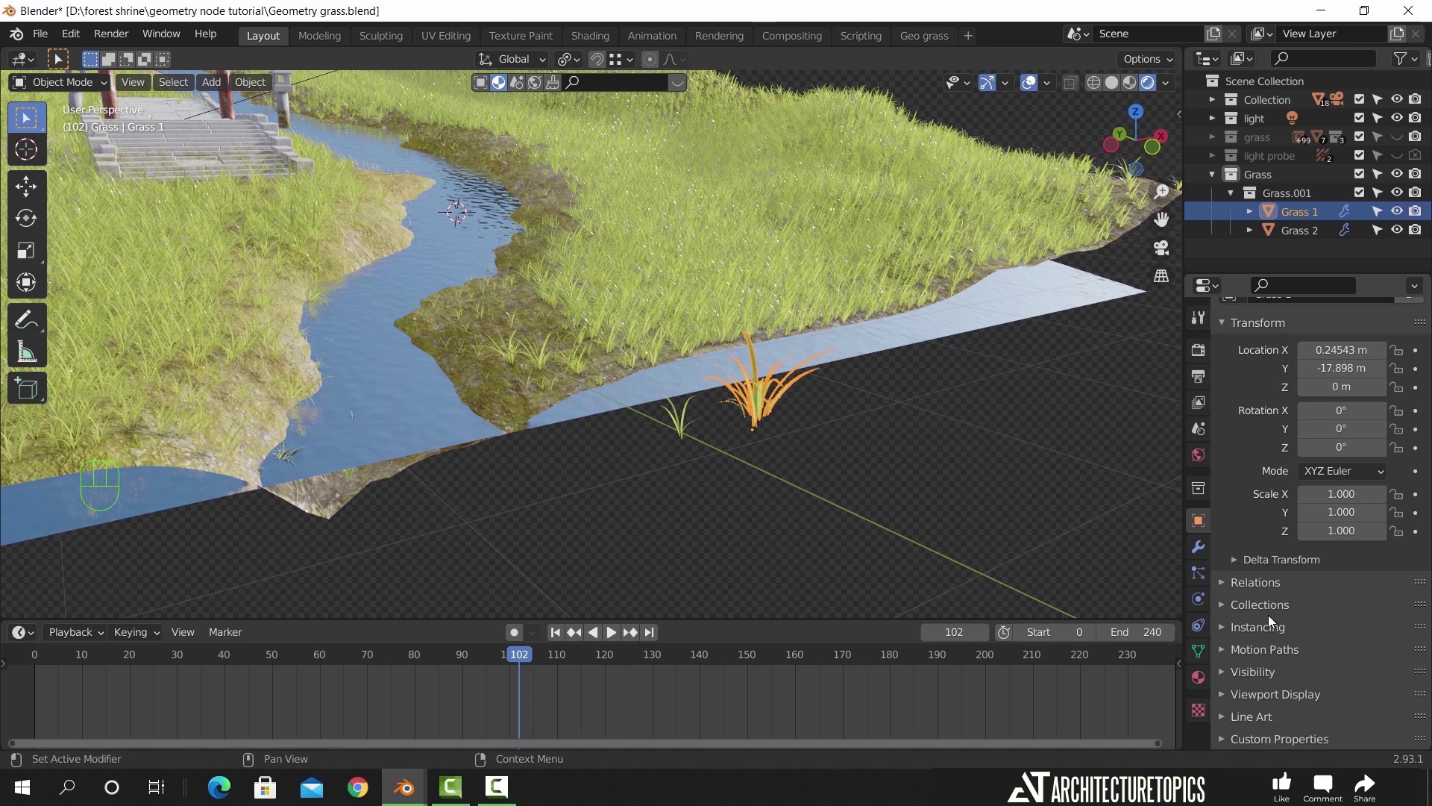
{"action": "left_click", "coordinate": [1263, 691]}
{"action": "scroll", "coordinate": [1274, 676], "scroll_direction": "down", "scroll_amount": 7}
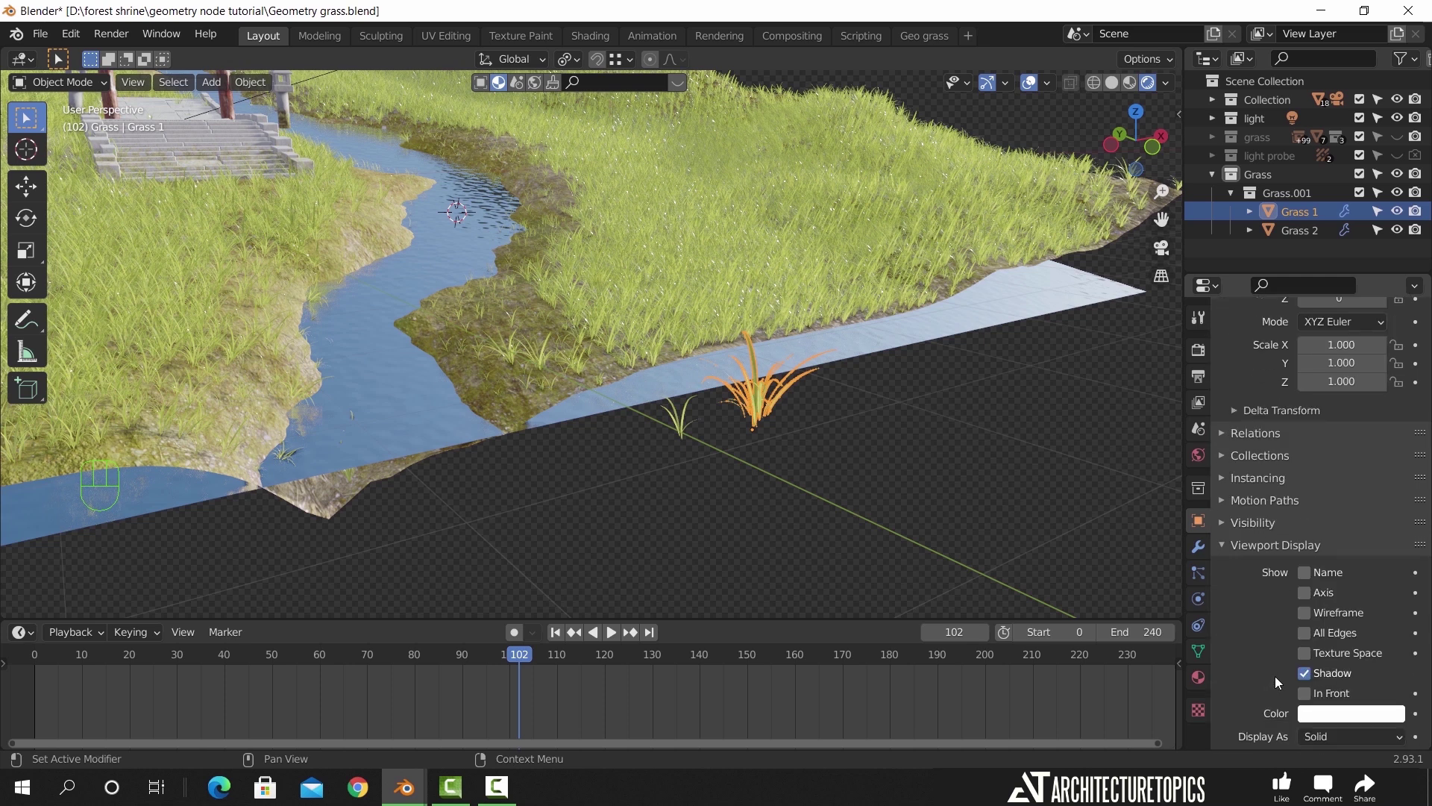
Display the Grass 1 clump as Bounds and hide the viewport overlays to inspect the landscape
{"action": "left_click", "coordinate": [1322, 679]}
{"action": "left_click", "coordinate": [1323, 655]}
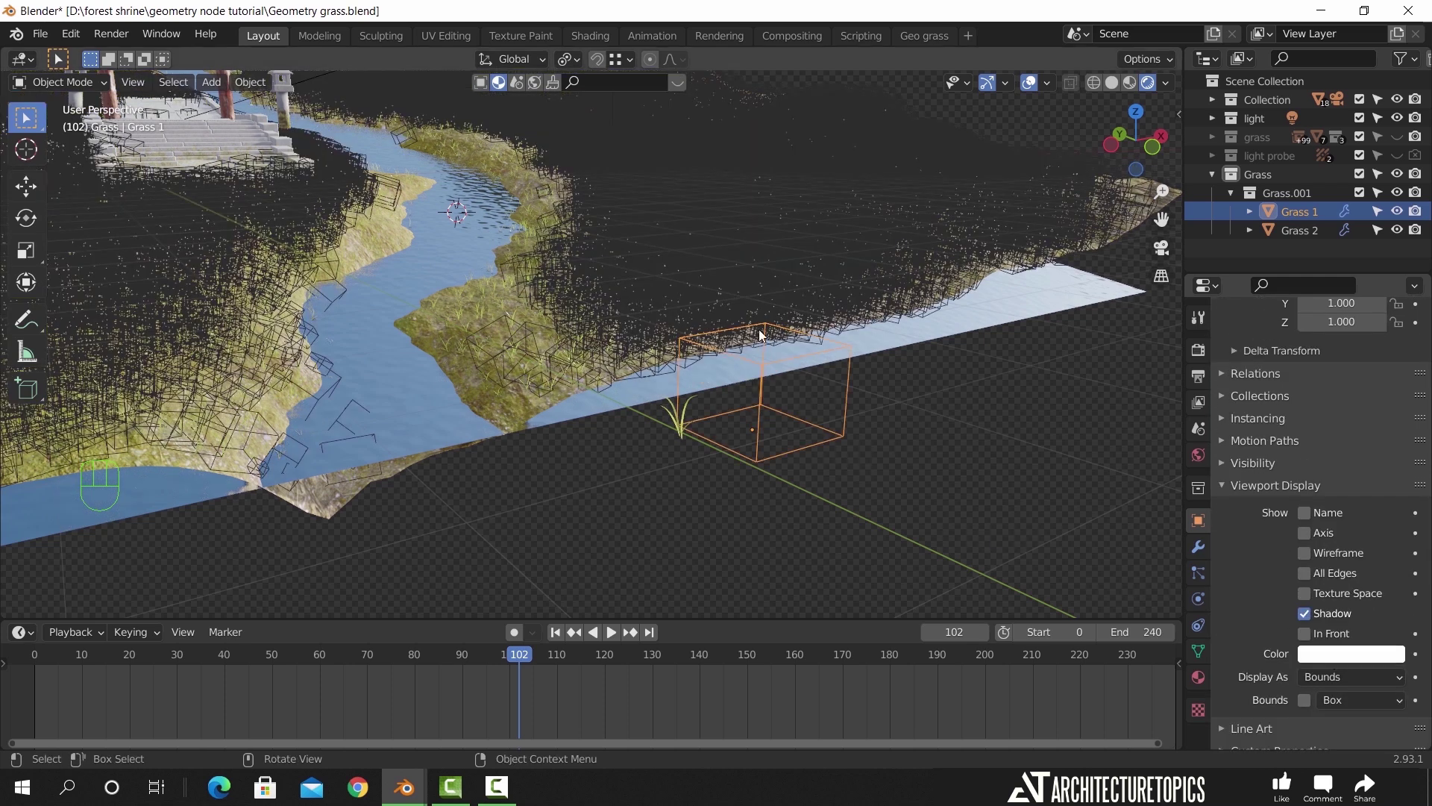
{"action": "middle_click_drag", "start_coordinate": [569, 343], "coordinate": [468, 352]}
{"action": "scroll", "coordinate": [469, 352], "scroll_direction": "down", "scroll_amount": 5}
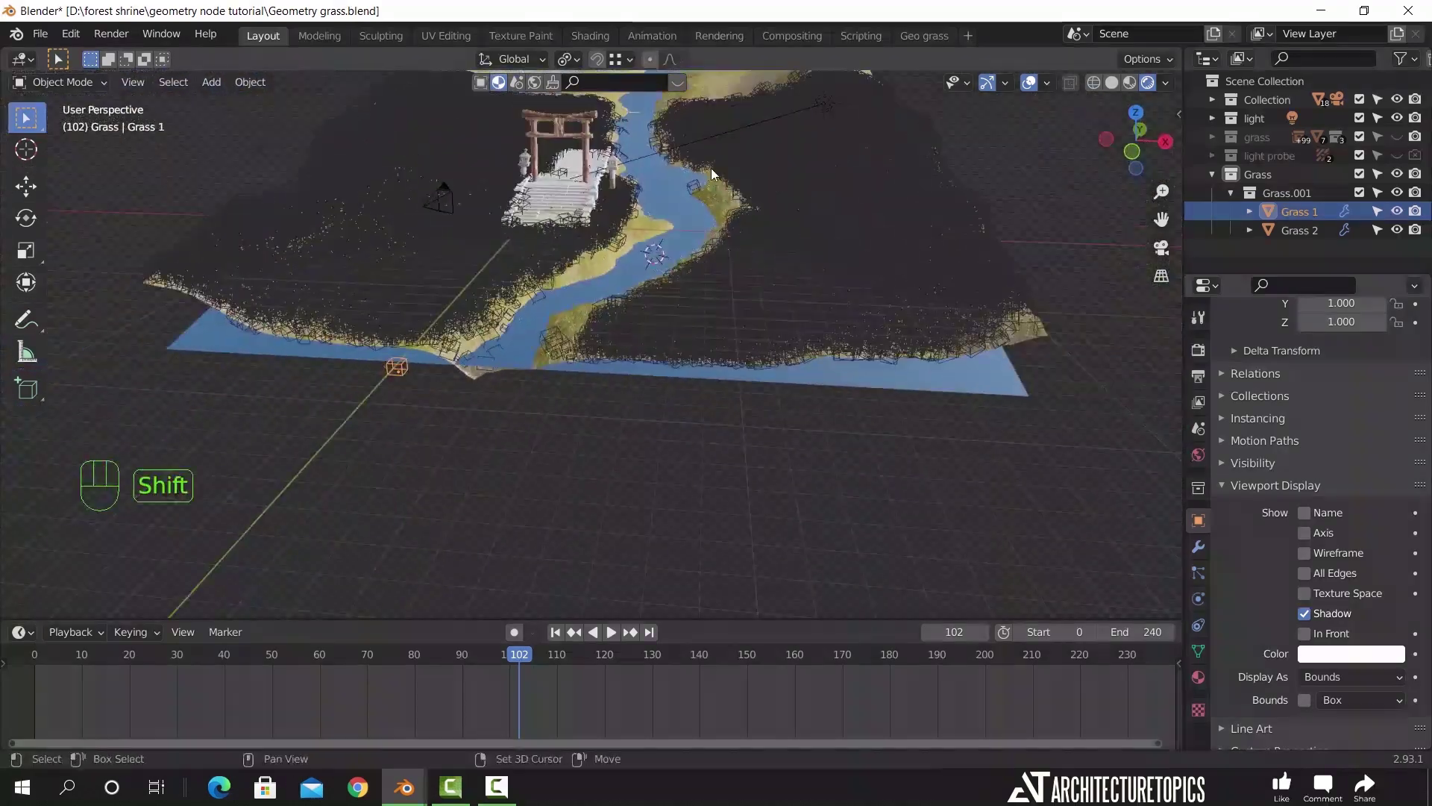
{"action": "middle_click_drag", "start_coordinate": [656, 224], "coordinate": [735, 356], "text": "shift"}
{"action": "left_click", "coordinate": [1030, 84]}
{"action": "middle_click_drag", "start_coordinate": [735, 355], "coordinate": [702, 338], "text": "shift"}
{"action": "scroll", "coordinate": [709, 359], "scroll_direction": "up", "scroll_amount": 4}
{"action": "scroll", "coordinate": [702, 337], "scroll_direction": "down", "scroll_amount": 3}
{"action": "scroll", "coordinate": [701, 337], "scroll_direction": "down", "scroll_amount": 3}
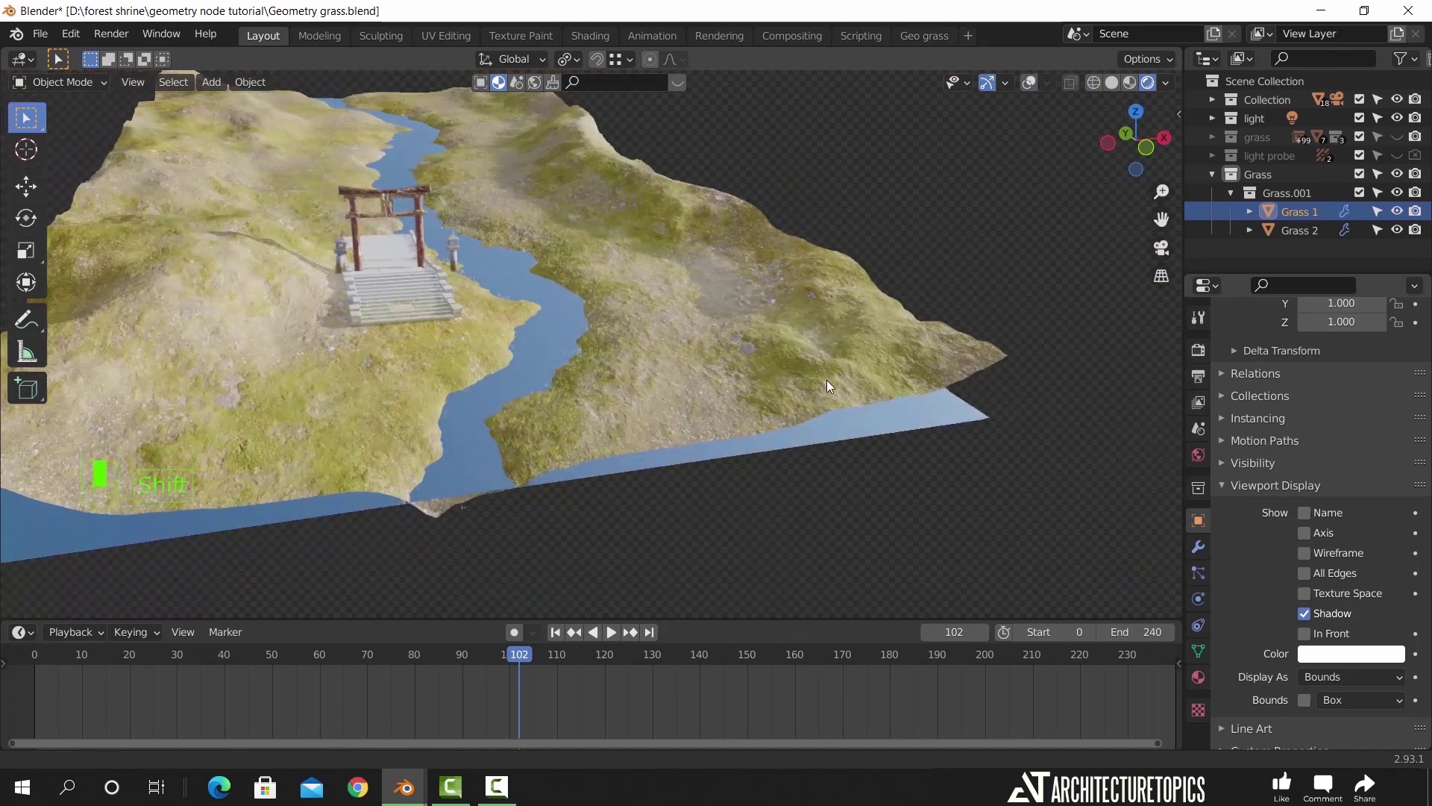
Try the Wire and Solid options for the Grass 1 clump's Display As setting and compare the grass on the landscape
{"action": "left_click", "coordinate": [1321, 677]}
{"action": "left_click", "coordinate": [1328, 636]}
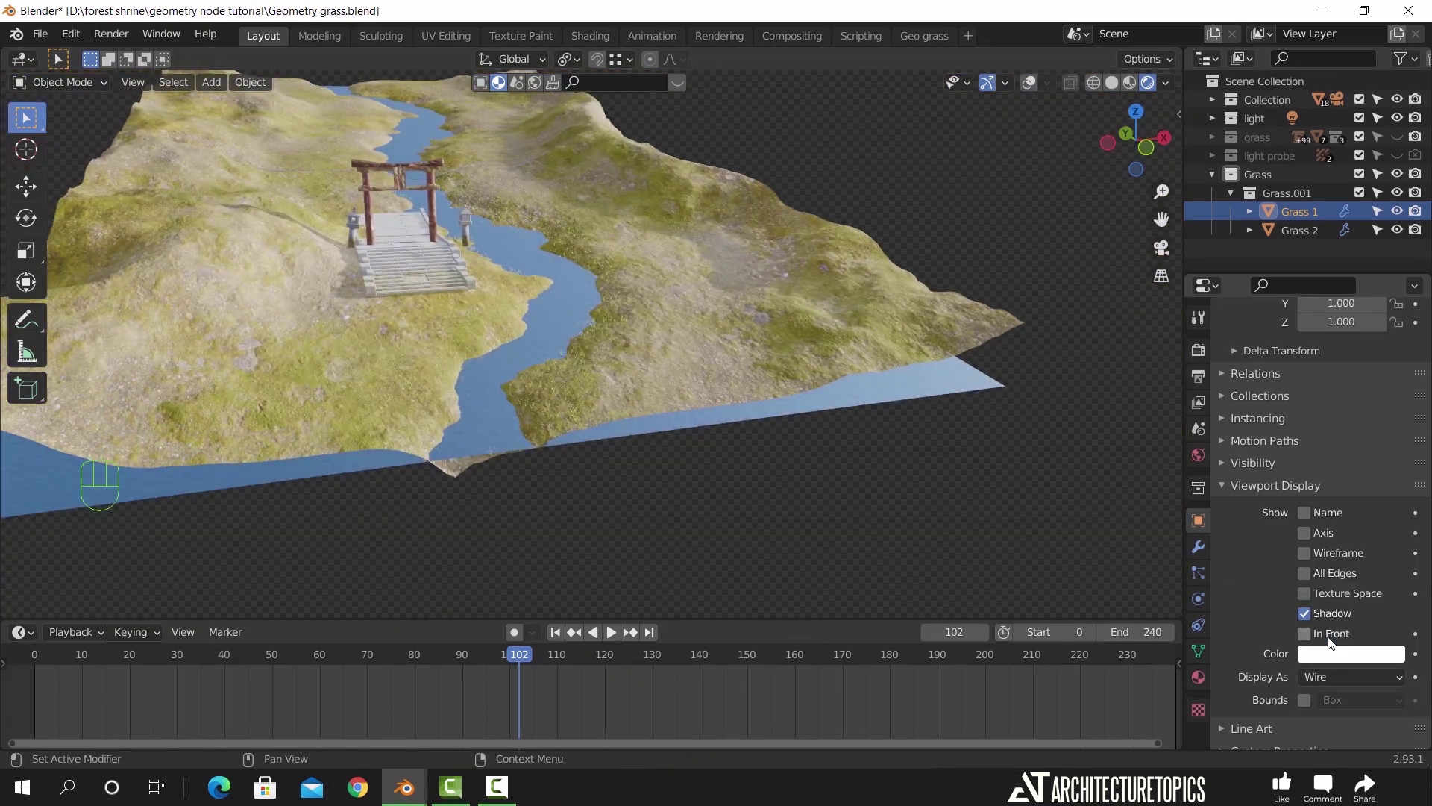
{"action": "scroll", "coordinate": [798, 387], "scroll_direction": "up", "scroll_amount": 3}
{"action": "left_click", "coordinate": [1371, 679]}
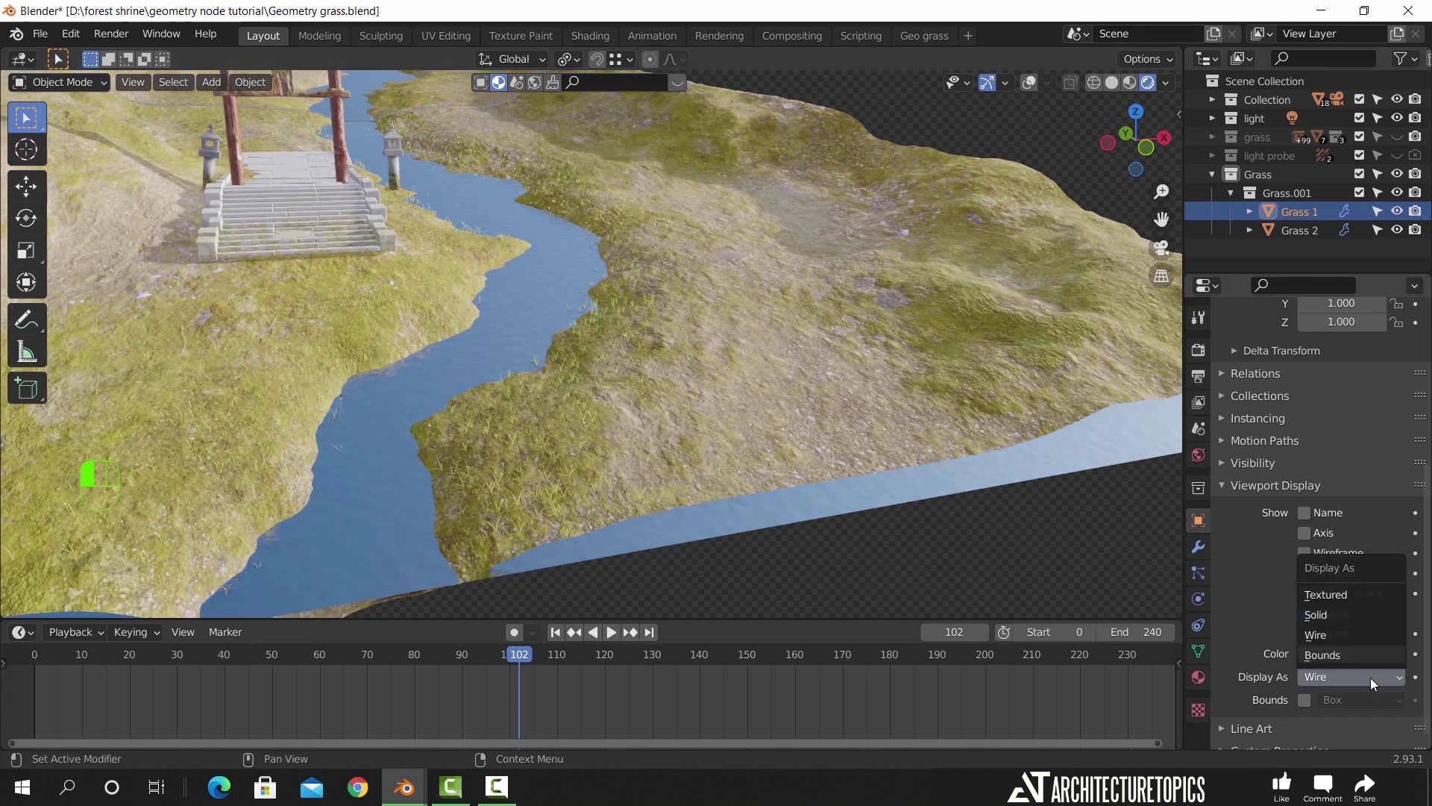
{"action": "left_click", "coordinate": [1331, 616]}
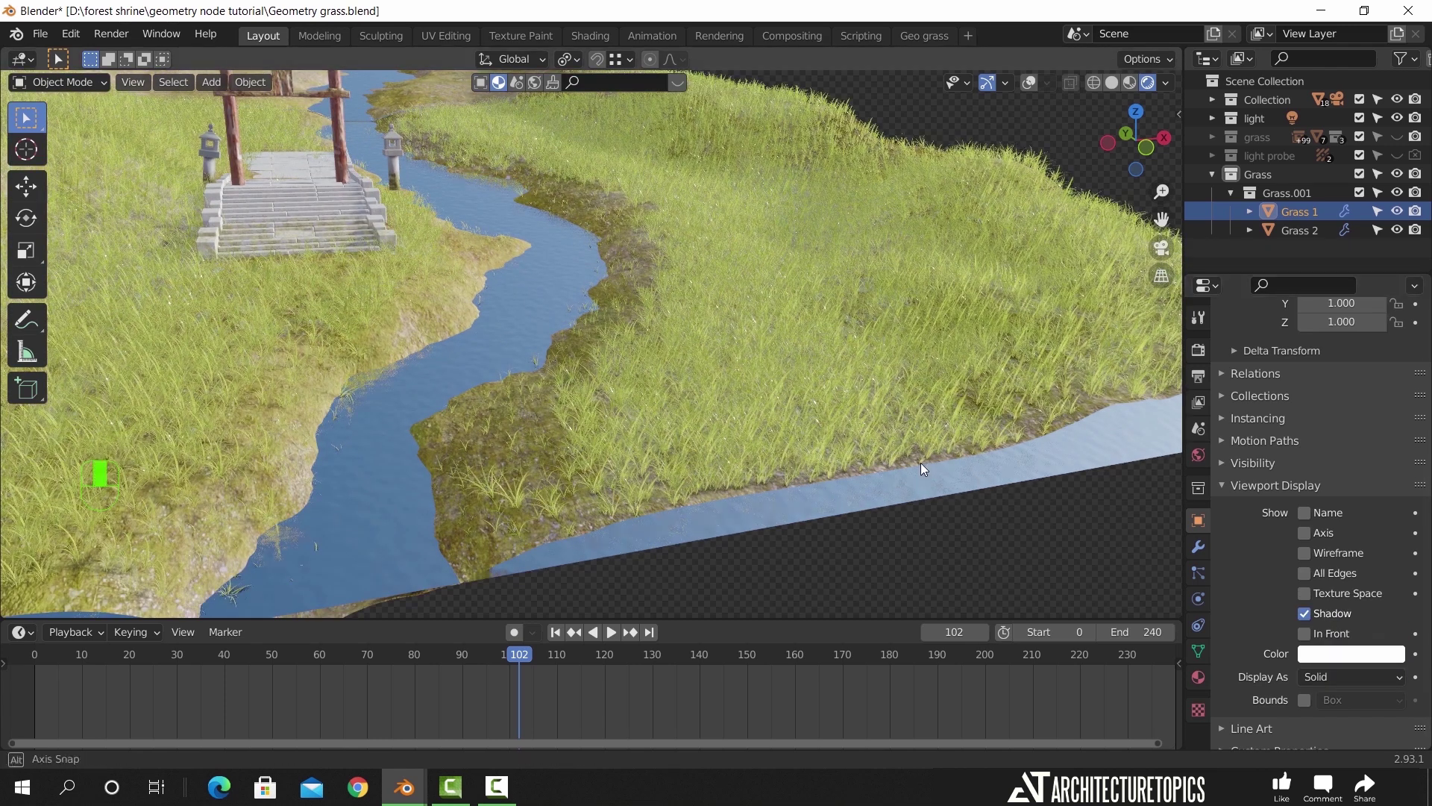
{"action": "scroll", "coordinate": [921, 463], "scroll_direction": "down", "scroll_amount": 3}
{"action": "scroll", "coordinate": [958, 474], "scroll_direction": "up", "scroll_amount": 3}
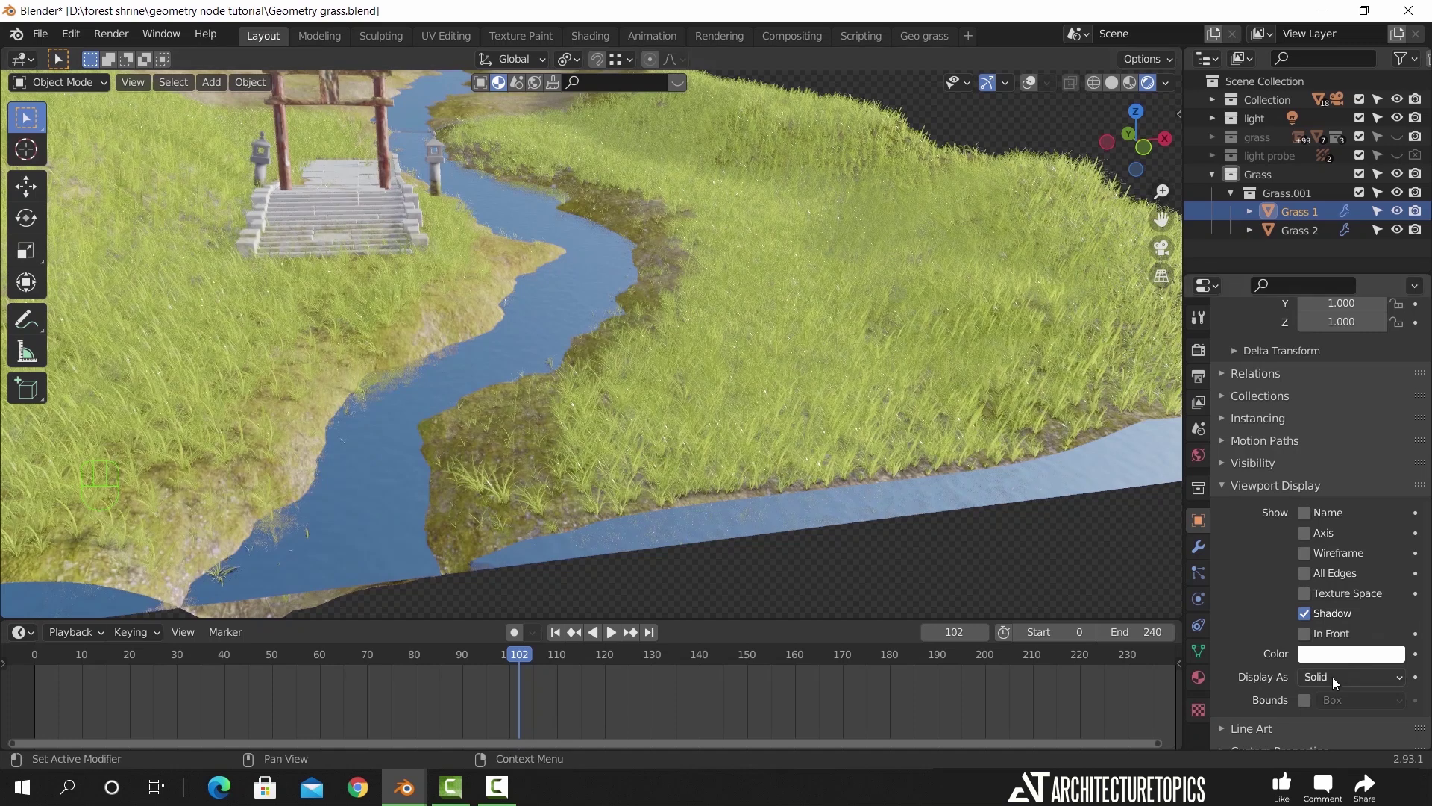
Set the Grass 1 clump's Display As to Textured and switch the viewport to solid shading
{"action": "left_click", "coordinate": [1333, 677]}
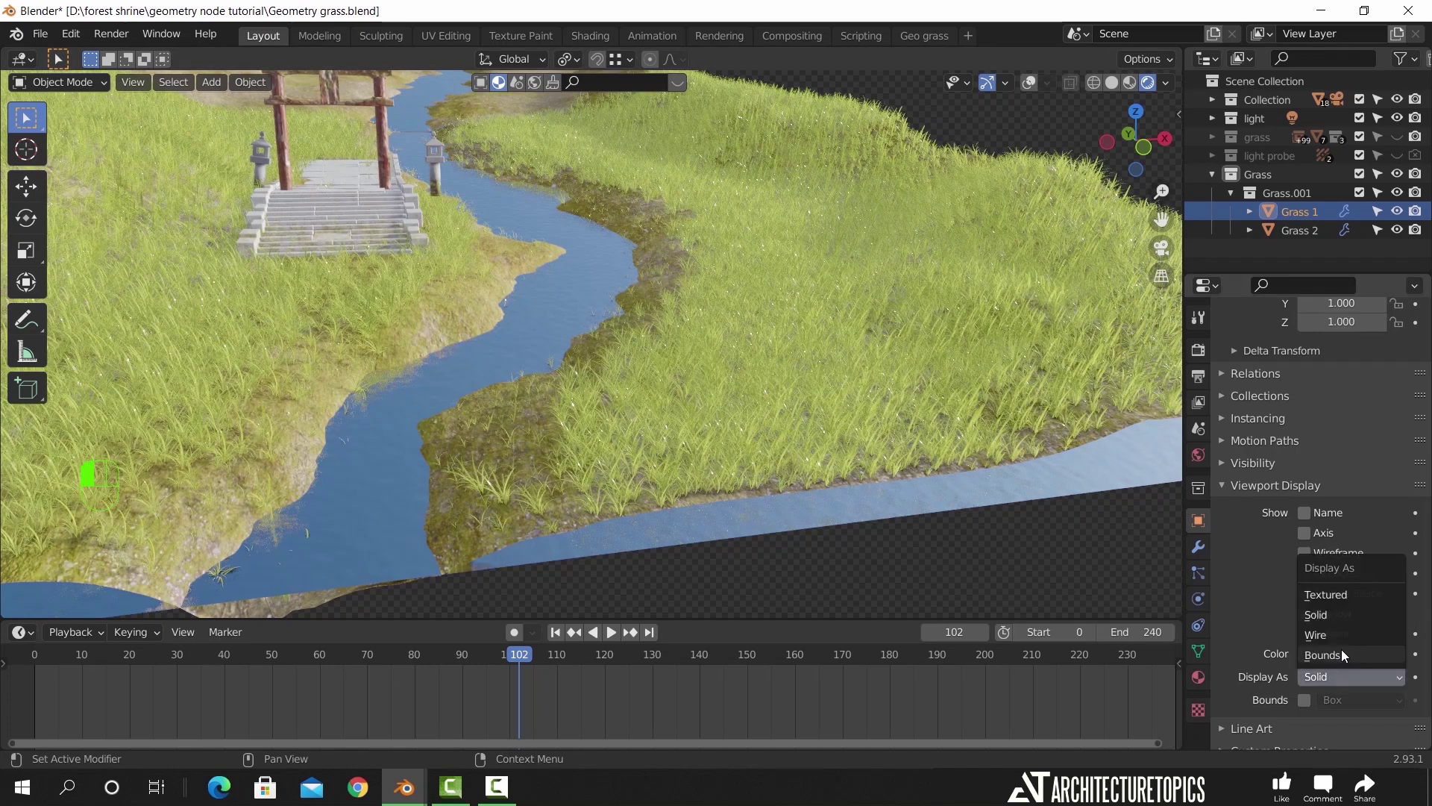
{"action": "left_click", "coordinate": [1323, 594]}
{"action": "scroll", "coordinate": [750, 432], "scroll_direction": "down", "scroll_amount": 1}
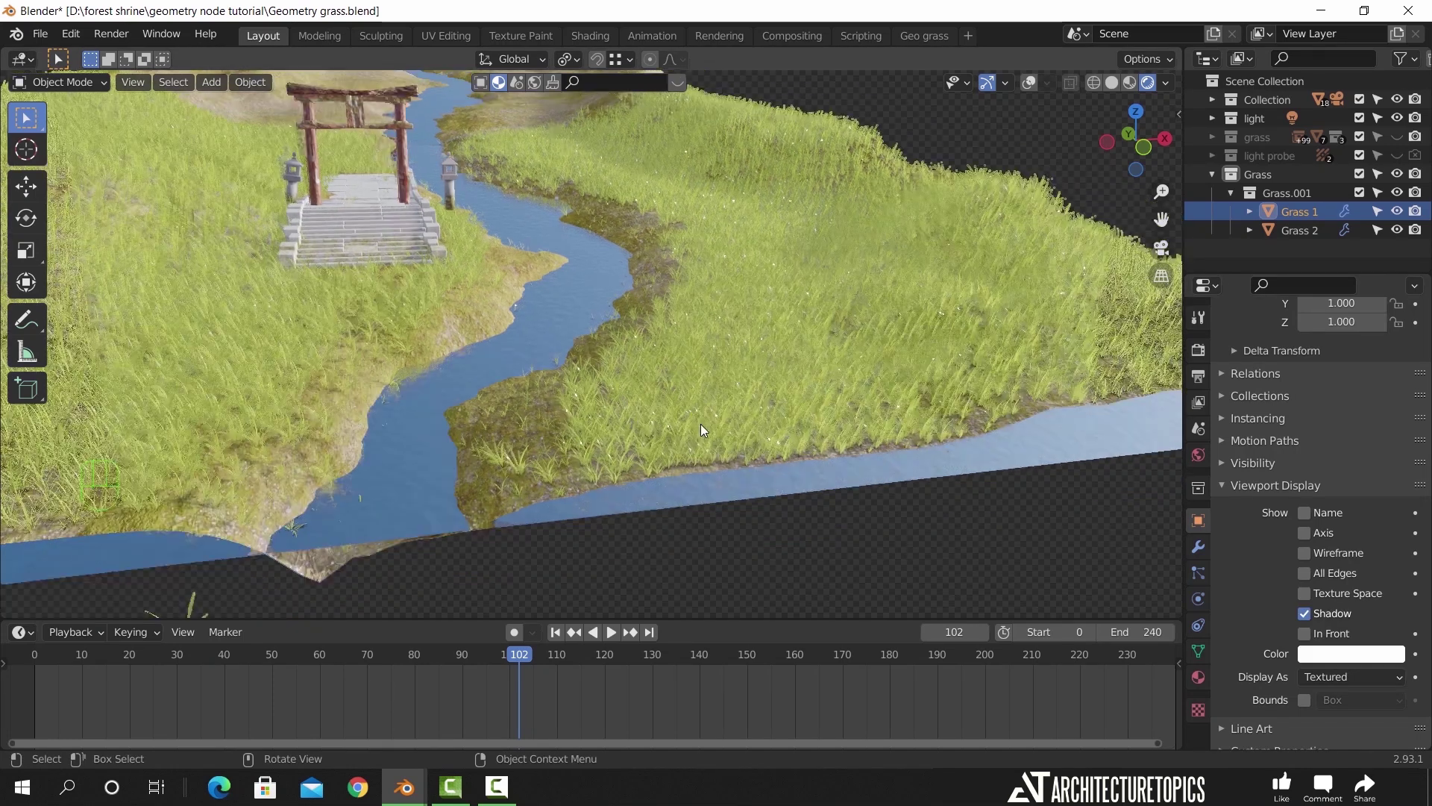
{"action": "key", "text": "z"}
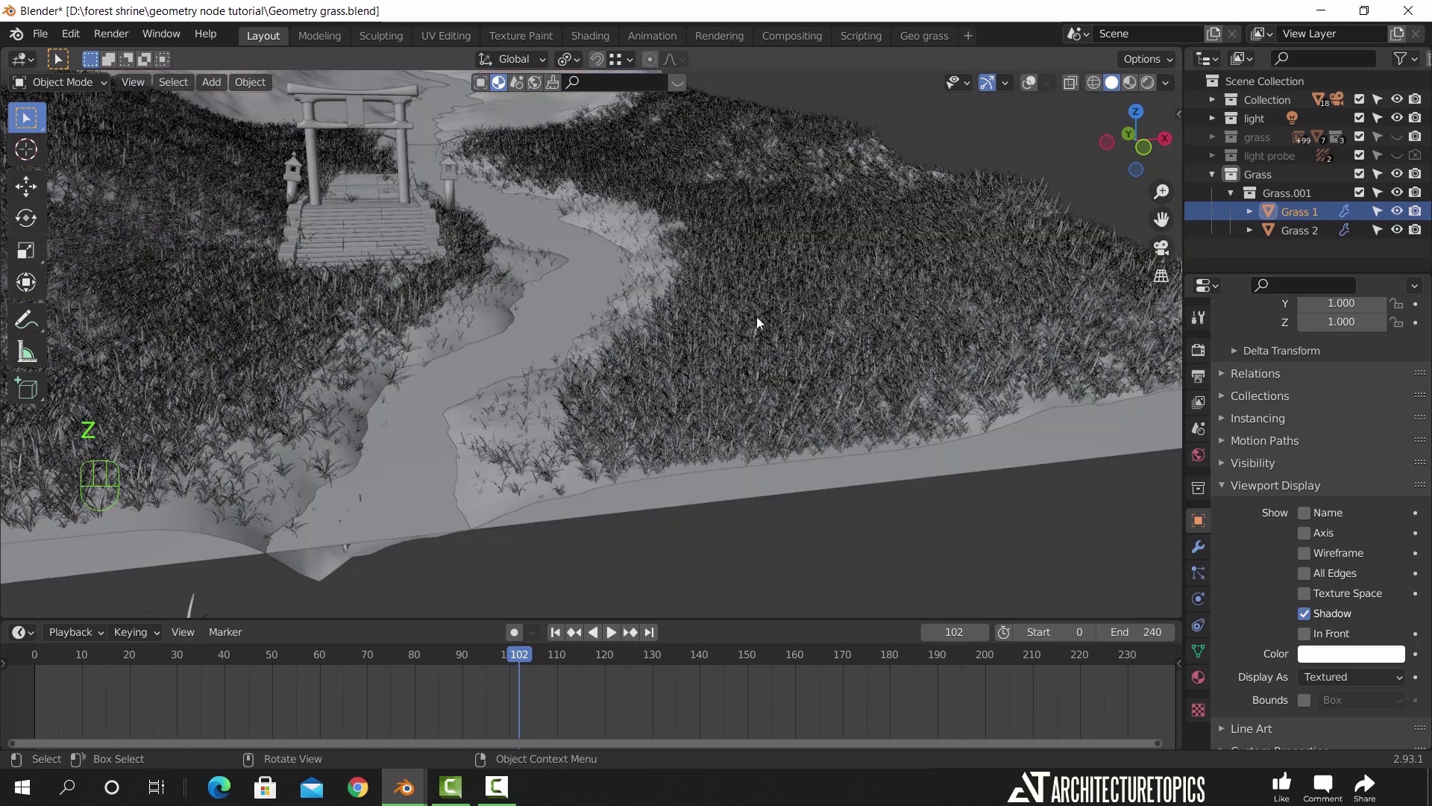
In the Geo grass workspace, select the landscape and set the Grass big Point Distribute node's Density Max to 3000
{"action": "left_click", "coordinate": [908, 37]}
{"action": "middle_click_drag", "start_coordinate": [856, 278], "coordinate": [794, 345], "text": "shift"}
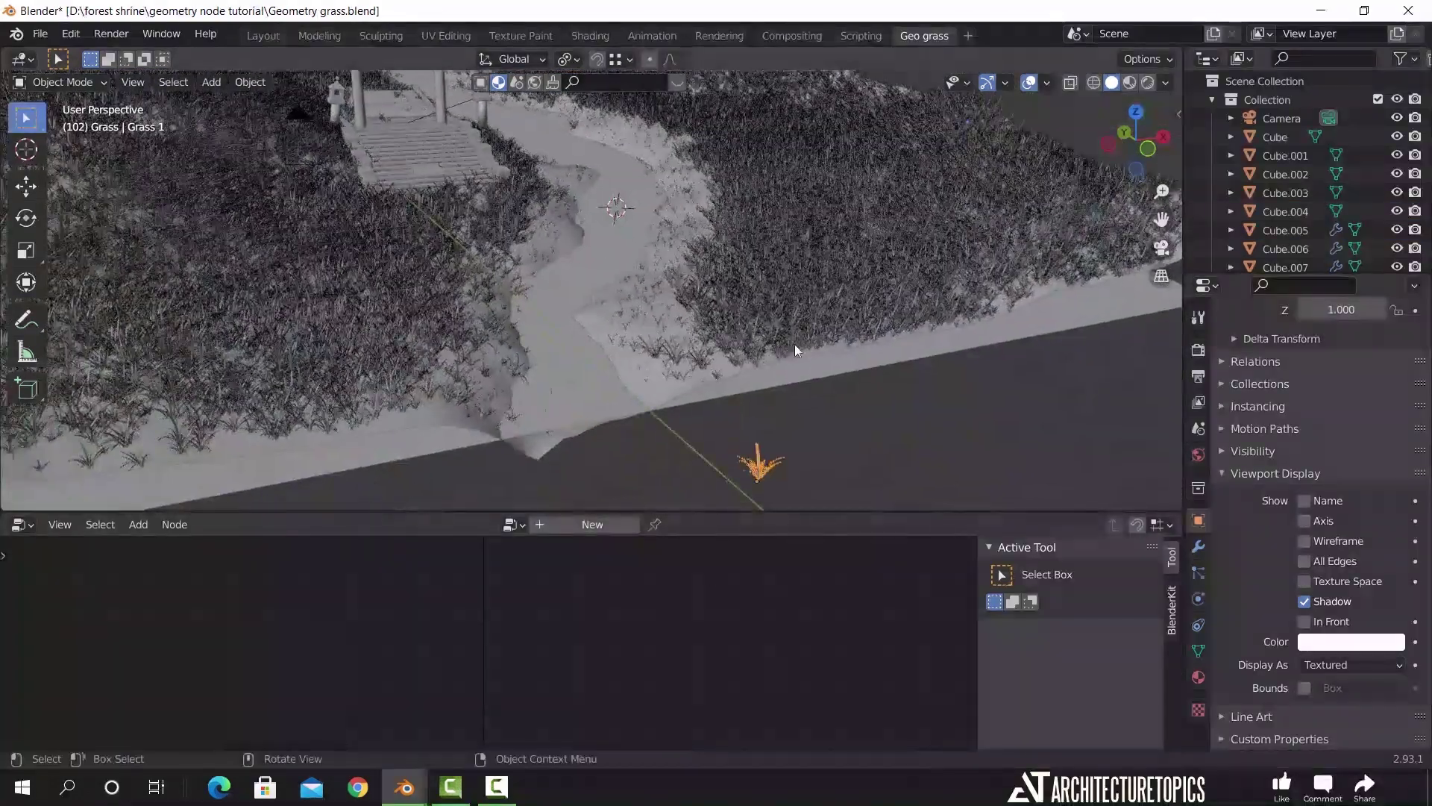
{"action": "left_click", "coordinate": [679, 333]}
{"action": "middle_click_drag", "start_coordinate": [440, 625], "coordinate": [515, 610]}
{"action": "left_click", "coordinate": [485, 607]}
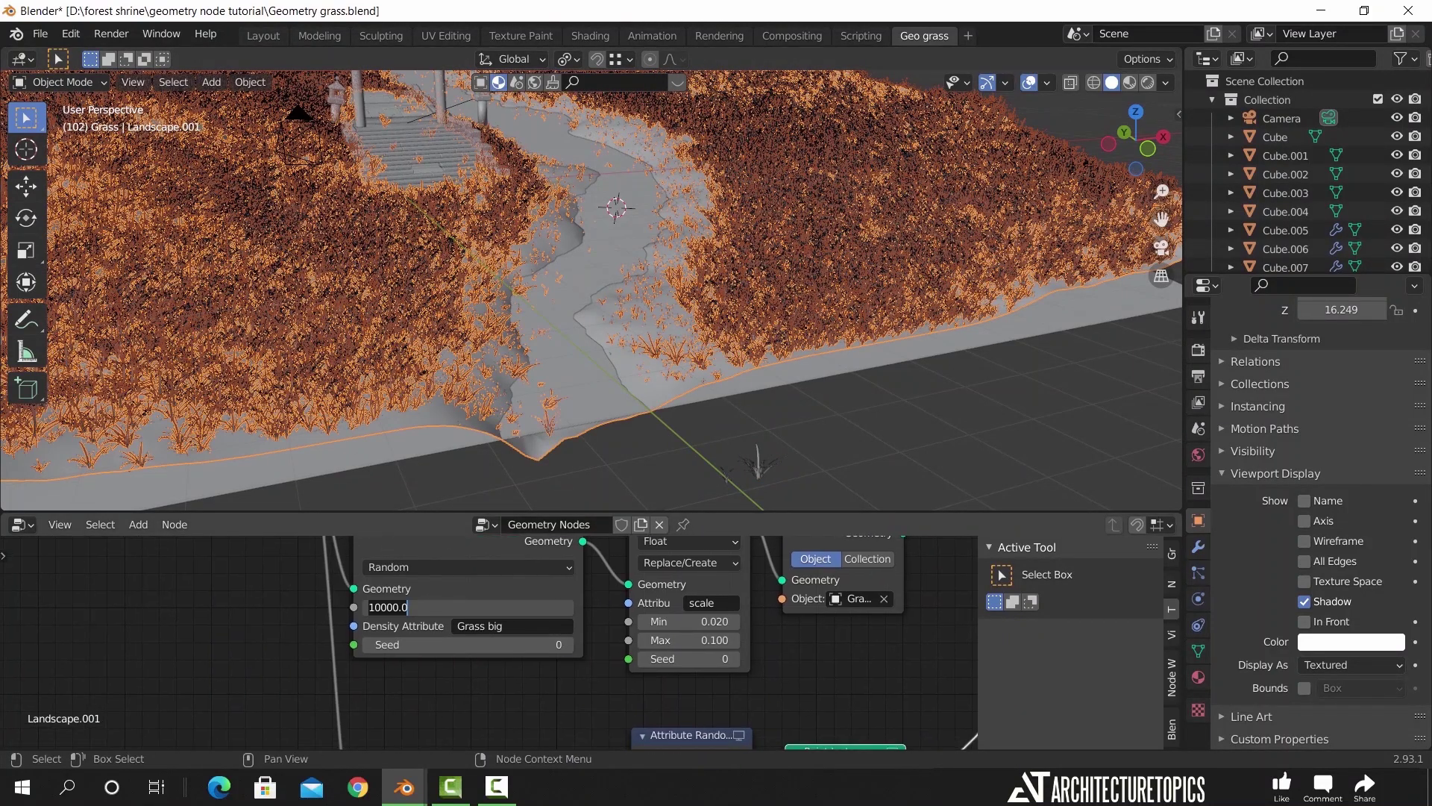
{"action": "key", "text": "Return"}
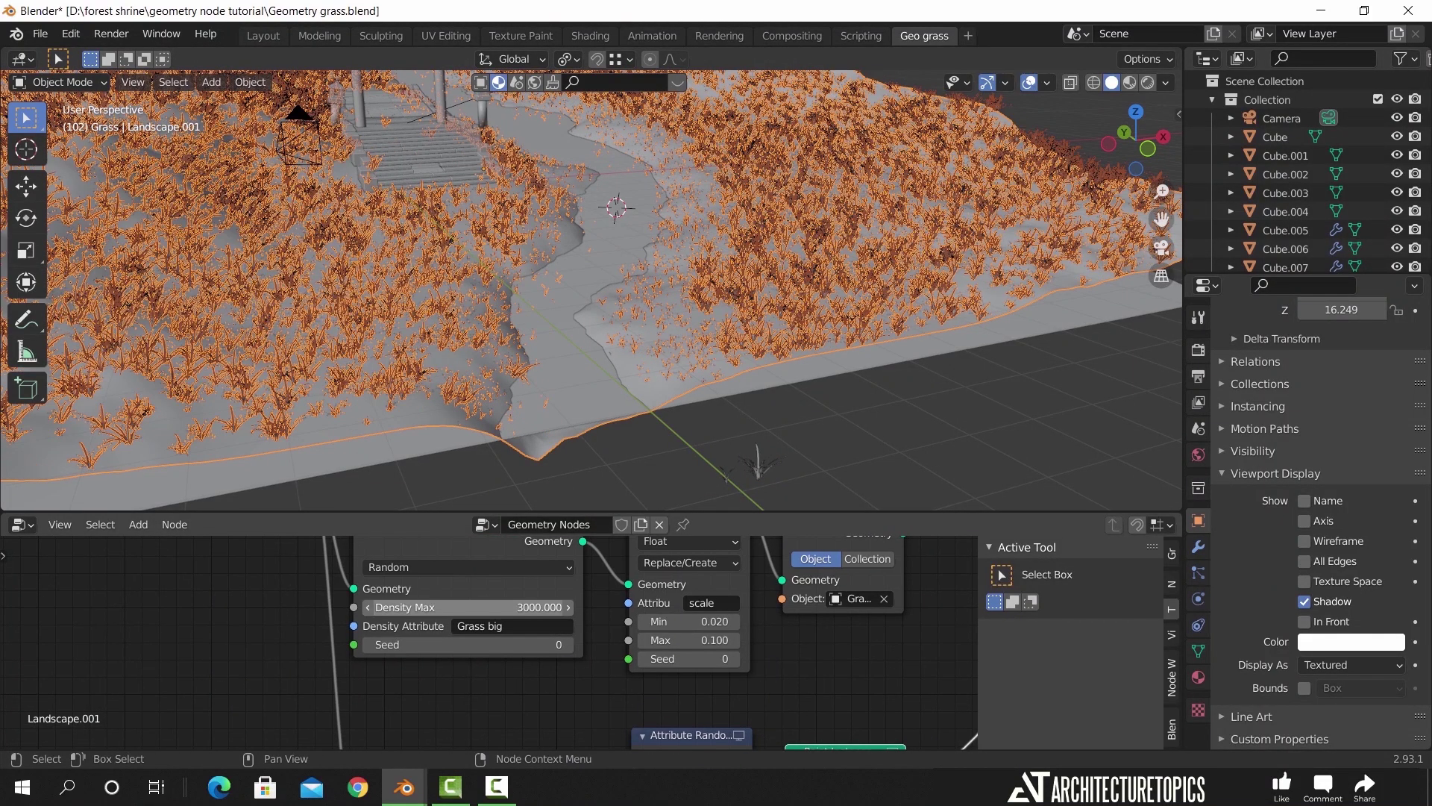
Inspect the big grass clumps up close and enlarge the node editor area to show both grass node chains
{"action": "middle_click_drag", "start_coordinate": [971, 359], "coordinate": [864, 279]}
{"action": "scroll", "coordinate": [777, 361], "scroll_direction": "up", "scroll_amount": 3}
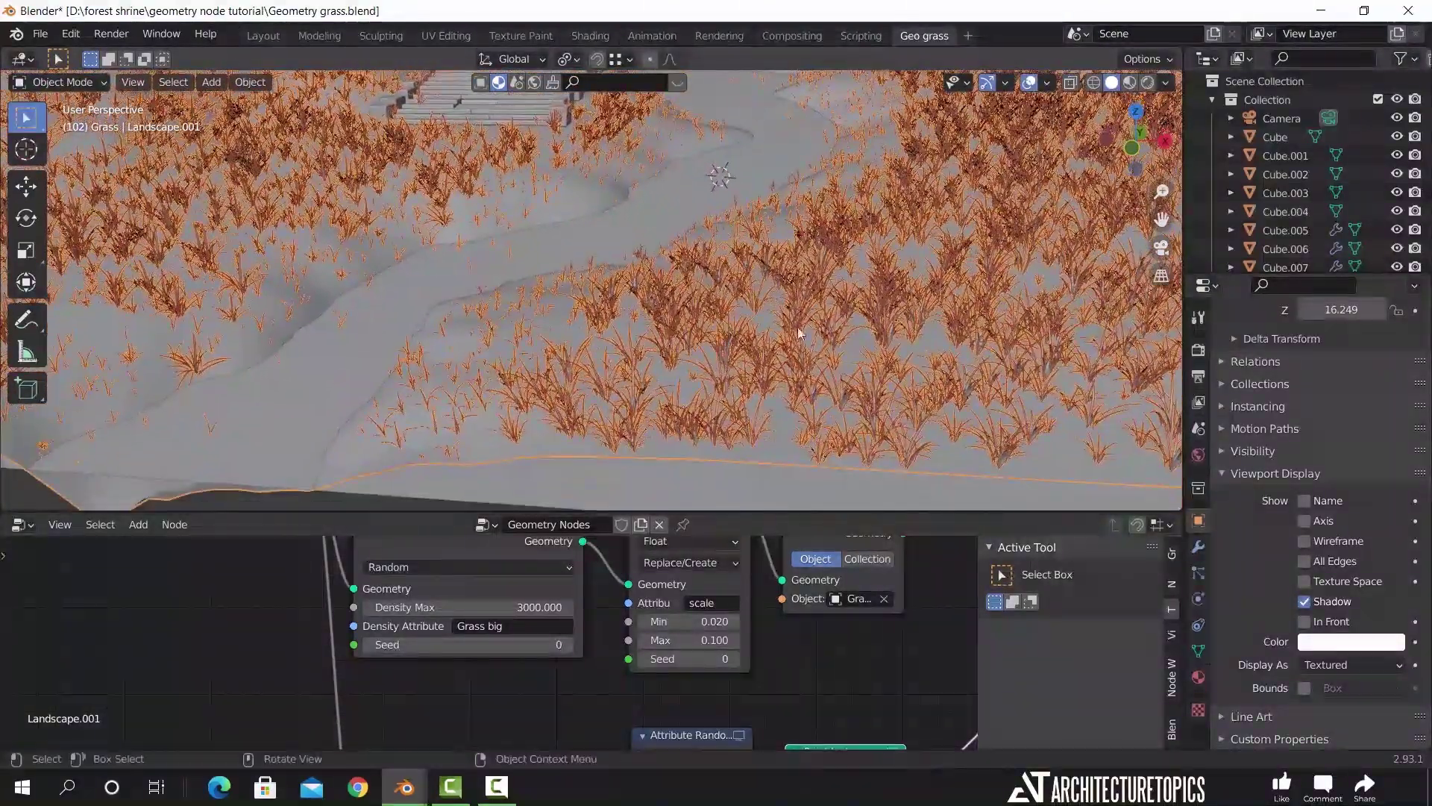
{"action": "scroll", "coordinate": [829, 667], "scroll_direction": "down", "scroll_amount": 2}
{"action": "middle_click_drag", "start_coordinate": [831, 665], "coordinate": [865, 679]}
{"action": "scroll", "coordinate": [772, 644], "scroll_direction": "down", "scroll_amount": 4}
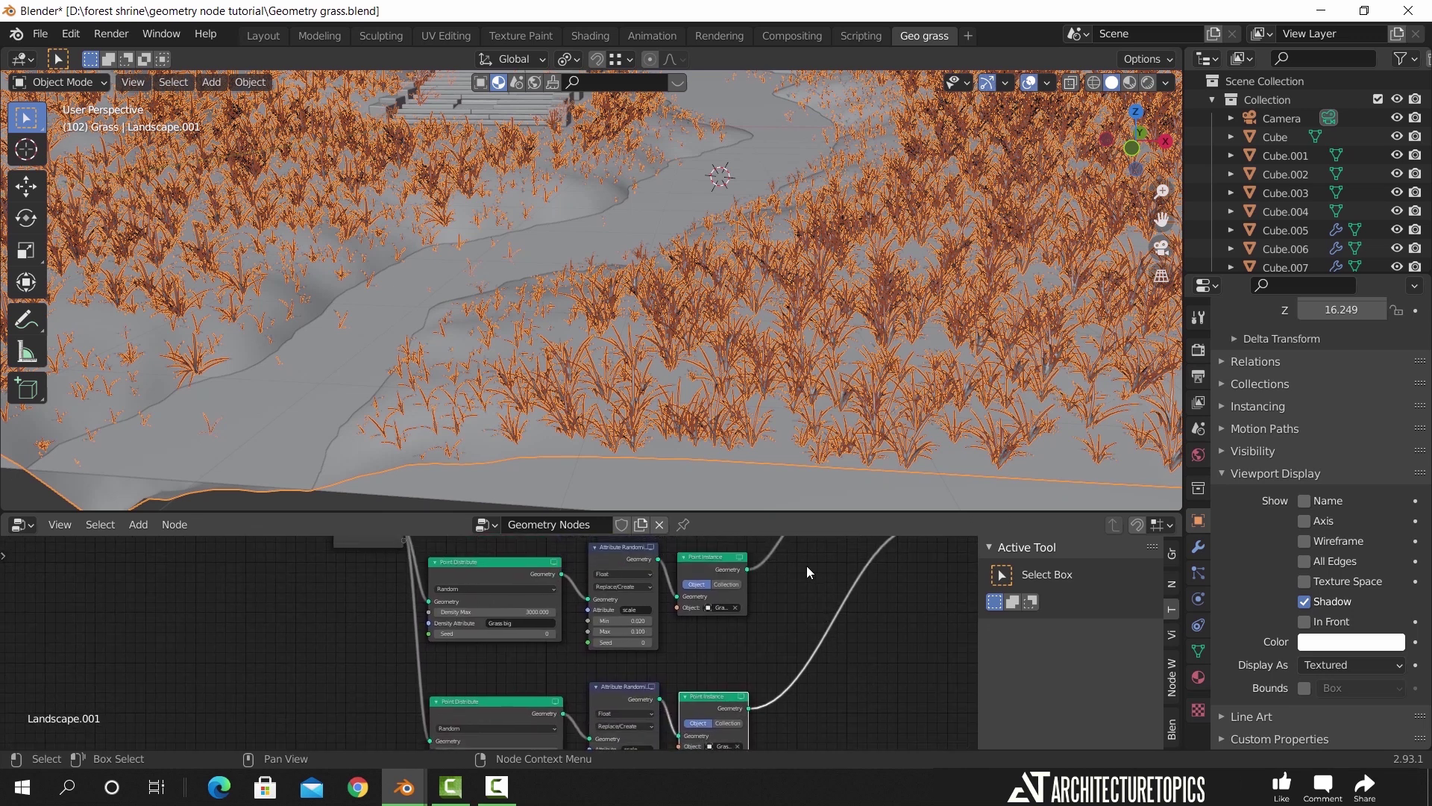
{"action": "left_click_drag", "start_coordinate": [808, 512], "coordinate": [807, 380]}
{"action": "scroll", "coordinate": [834, 528], "scroll_direction": "up", "scroll_amount": 5}
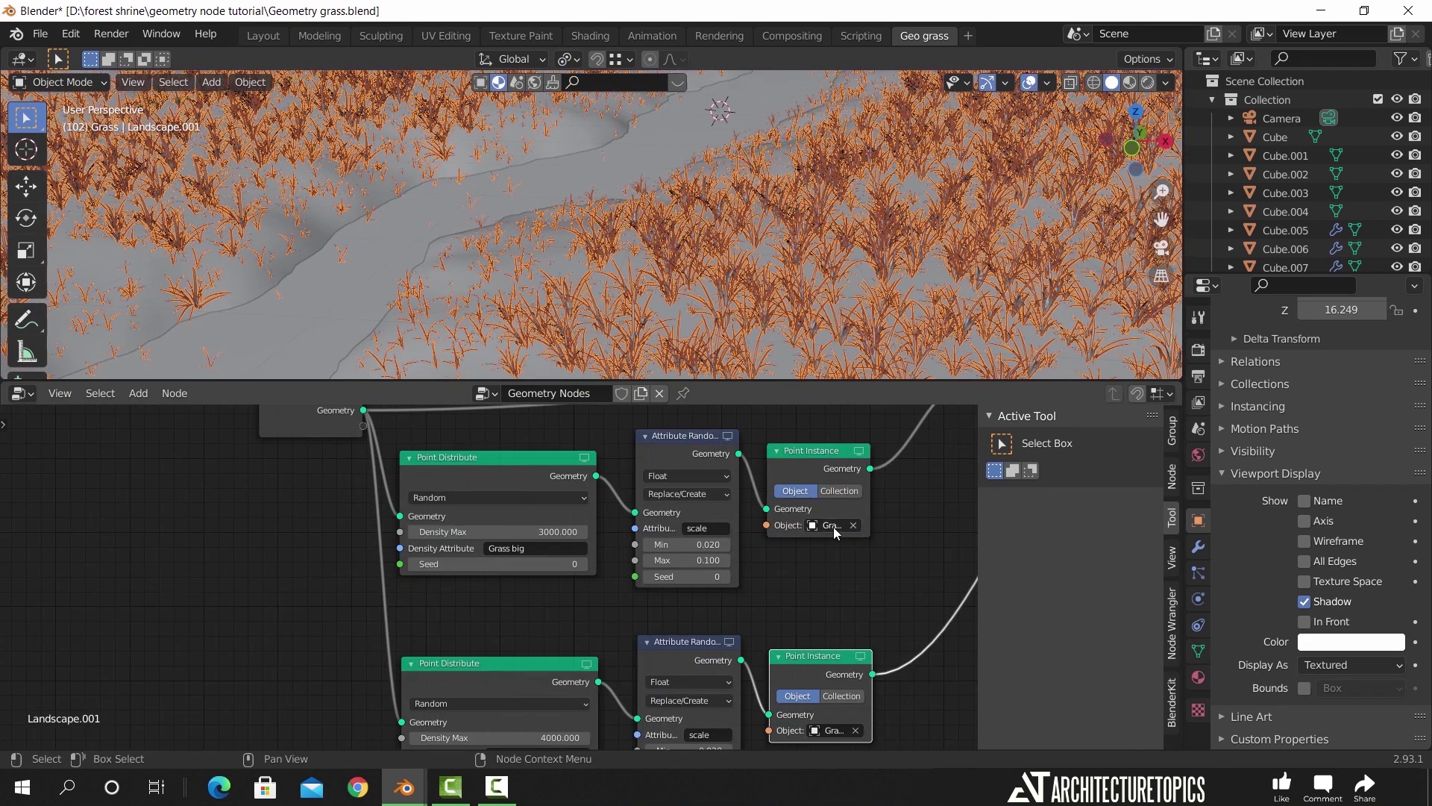
Spread out the Grass big chain, leaving a gap between its Point Distribute node and the scale Attribute Randomize node
{"action": "middle_click_drag", "start_coordinate": [834, 528], "coordinate": [739, 564]}
{"action": "scroll", "coordinate": [740, 564], "scroll_direction": "up", "scroll_amount": 2}
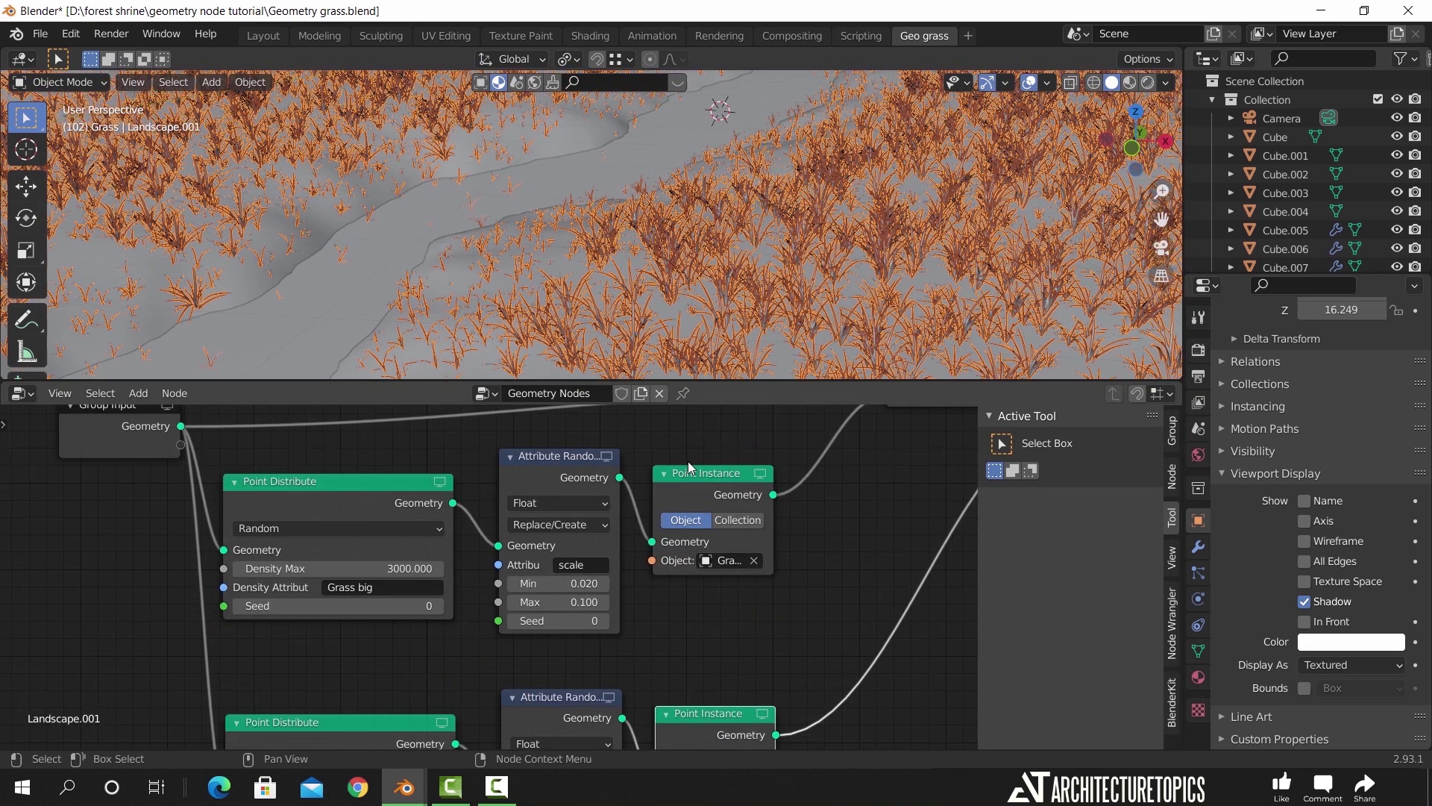
{"action": "left_click_drag", "start_coordinate": [720, 428], "coordinate": [548, 650]}
{"action": "left_click_drag", "start_coordinate": [559, 458], "coordinate": [743, 446]}
{"action": "scroll", "coordinate": [488, 503], "scroll_direction": "down", "scroll_amount": 3}
{"action": "mouse_move", "coordinate": [416, 515]}
{"action": "left_mouse_down"}
{"action": "mouse_move", "coordinate": [383, 515]}
{"action": "mouse_move", "coordinate": [396, 512]}
{"action": "left_mouse_up"}
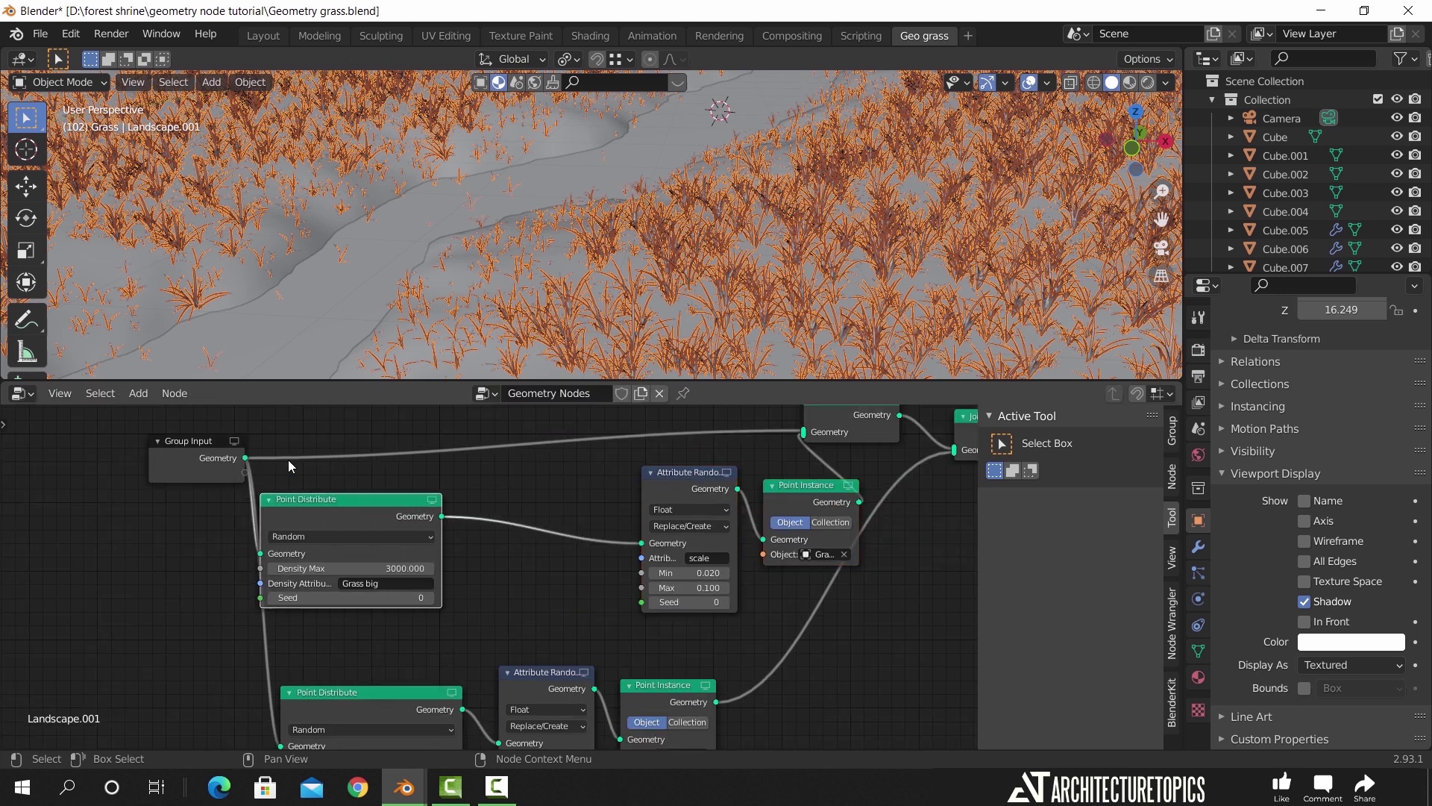
{"action": "left_click_drag", "start_coordinate": [202, 444], "coordinate": [99, 421]}
{"action": "left_click_drag", "start_coordinate": [358, 514], "coordinate": [308, 489]}
{"action": "scroll", "coordinate": [490, 574], "scroll_direction": "up", "scroll_amount": 2}
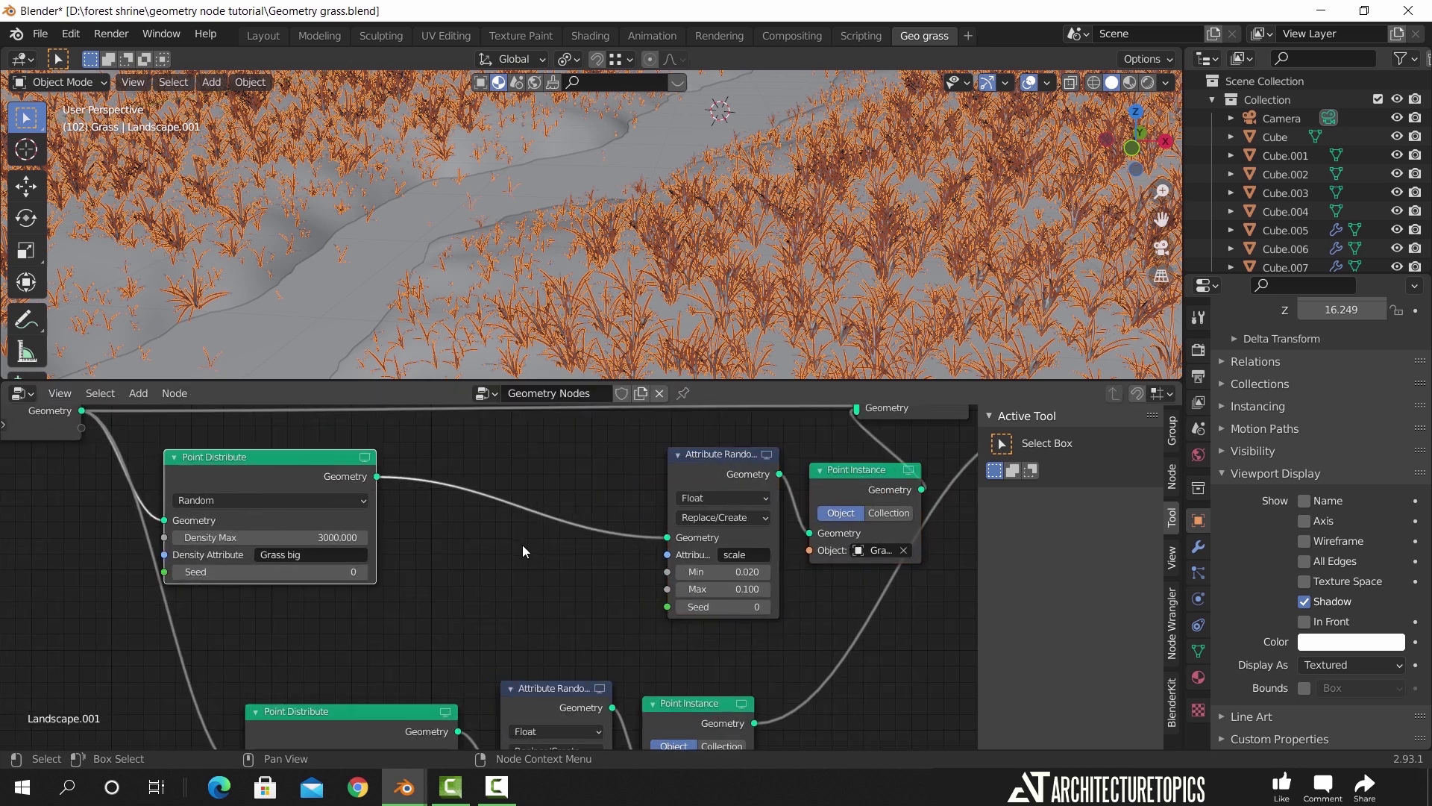
{"action": "scroll", "coordinate": [524, 550], "scroll_direction": "up", "scroll_amount": 1}
Insert an Attribute Randomize node between the Grass big Point Distribute and the scale randomize node, with its data type set to Vector
{"action": "key", "text": "shift+a"}
{"action": "mouse_move", "coordinate": [567, 445]}
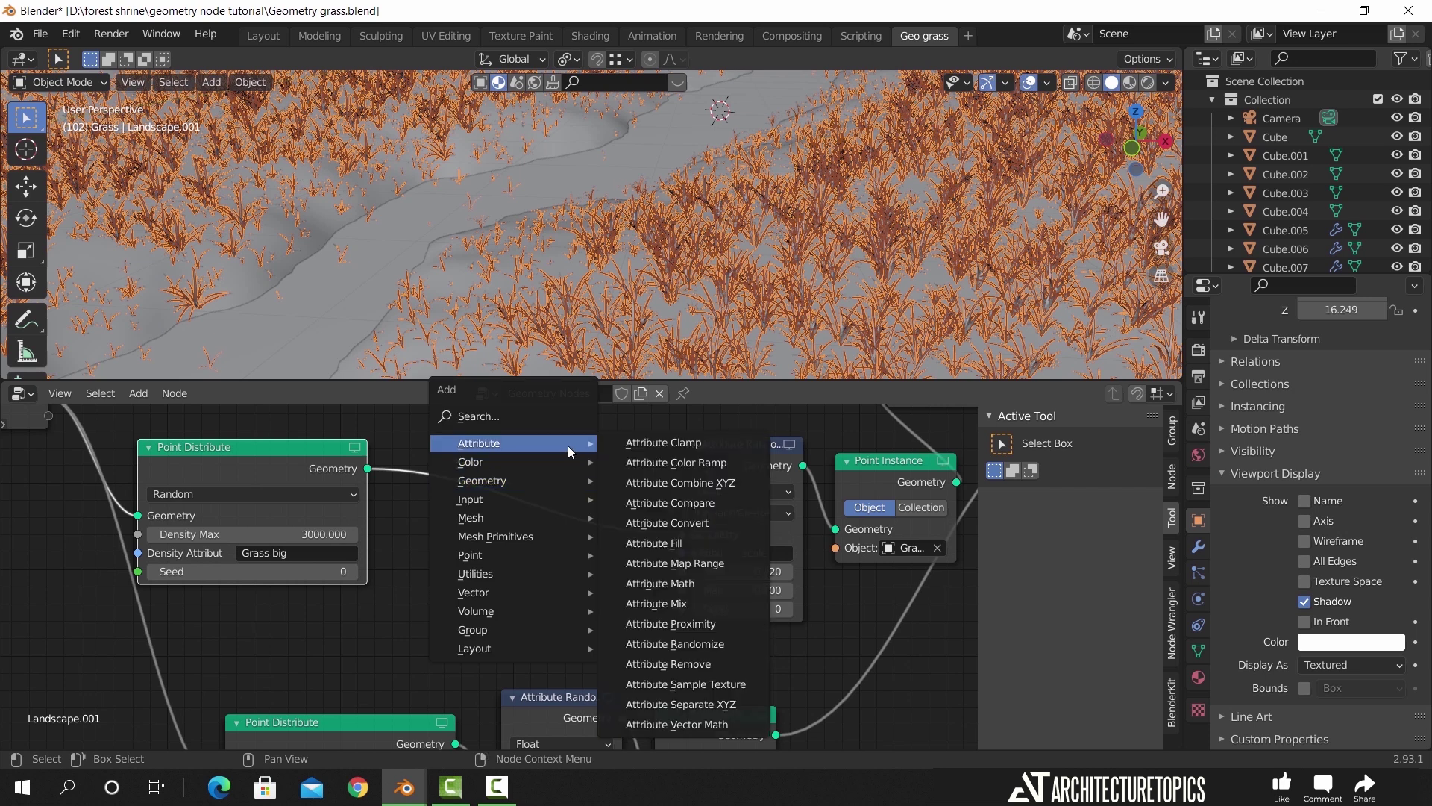
{"action": "left_click", "coordinate": [674, 643]}
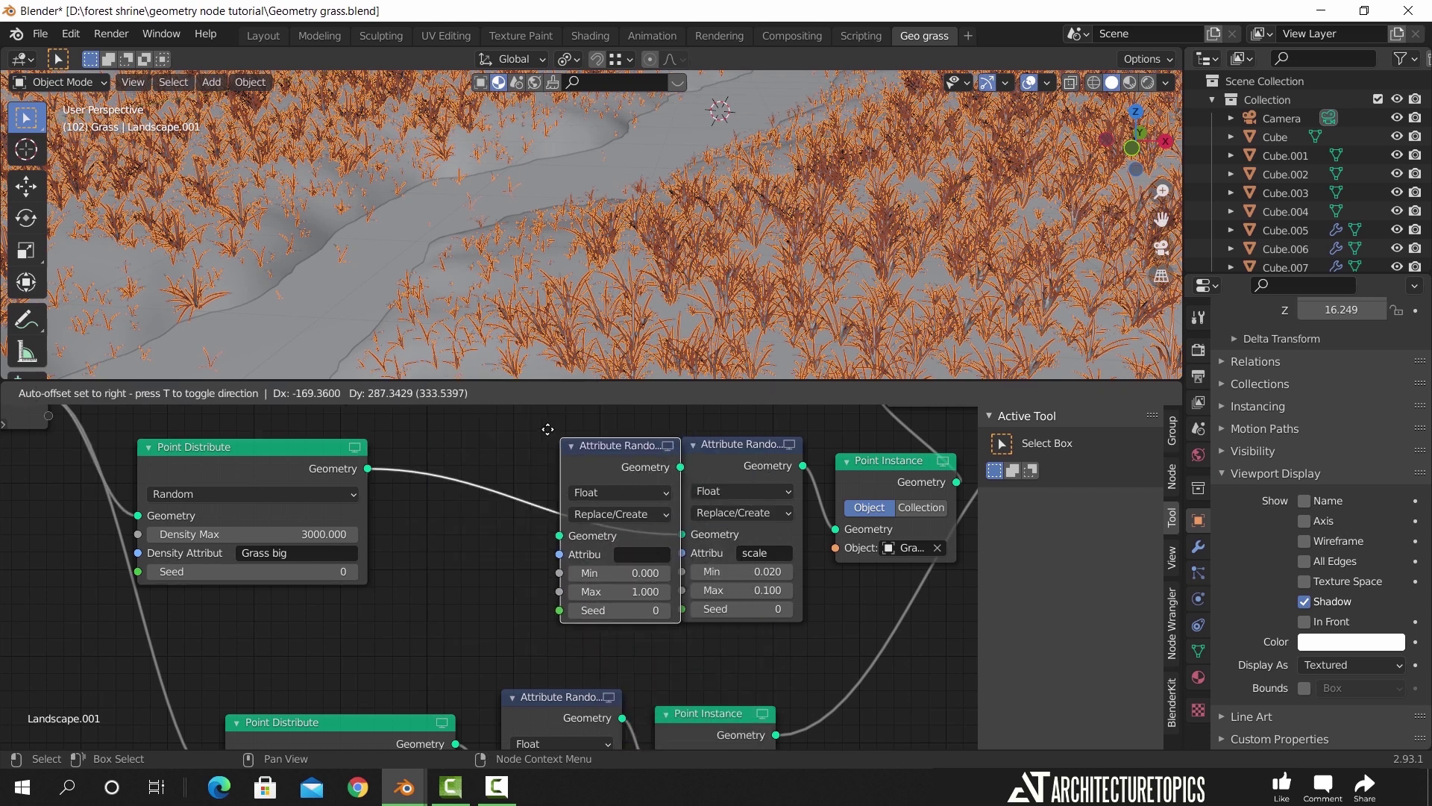
{"action": "left_click", "coordinate": [480, 418]}
{"action": "left_click", "coordinate": [586, 483]}
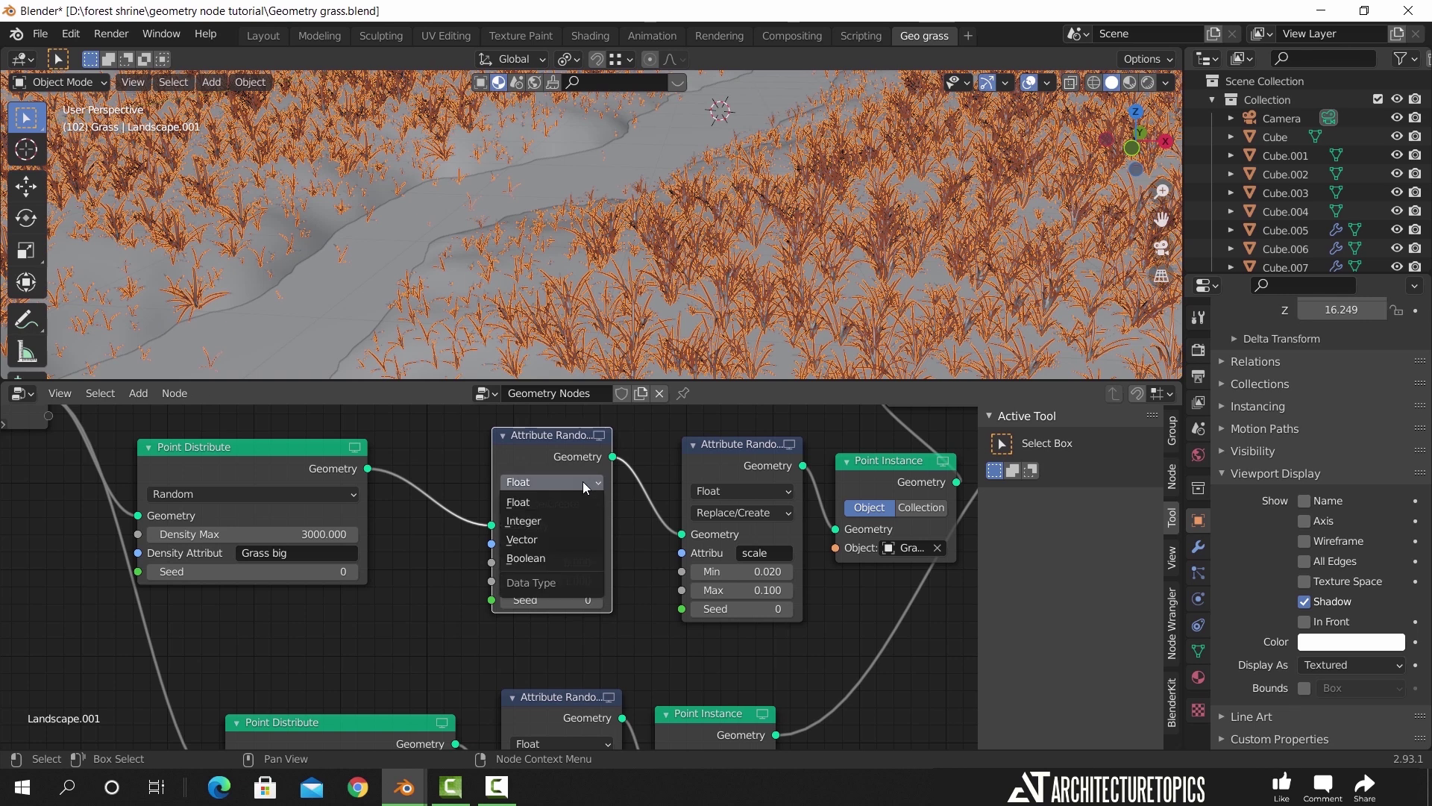
{"action": "left_click", "coordinate": [550, 538]}
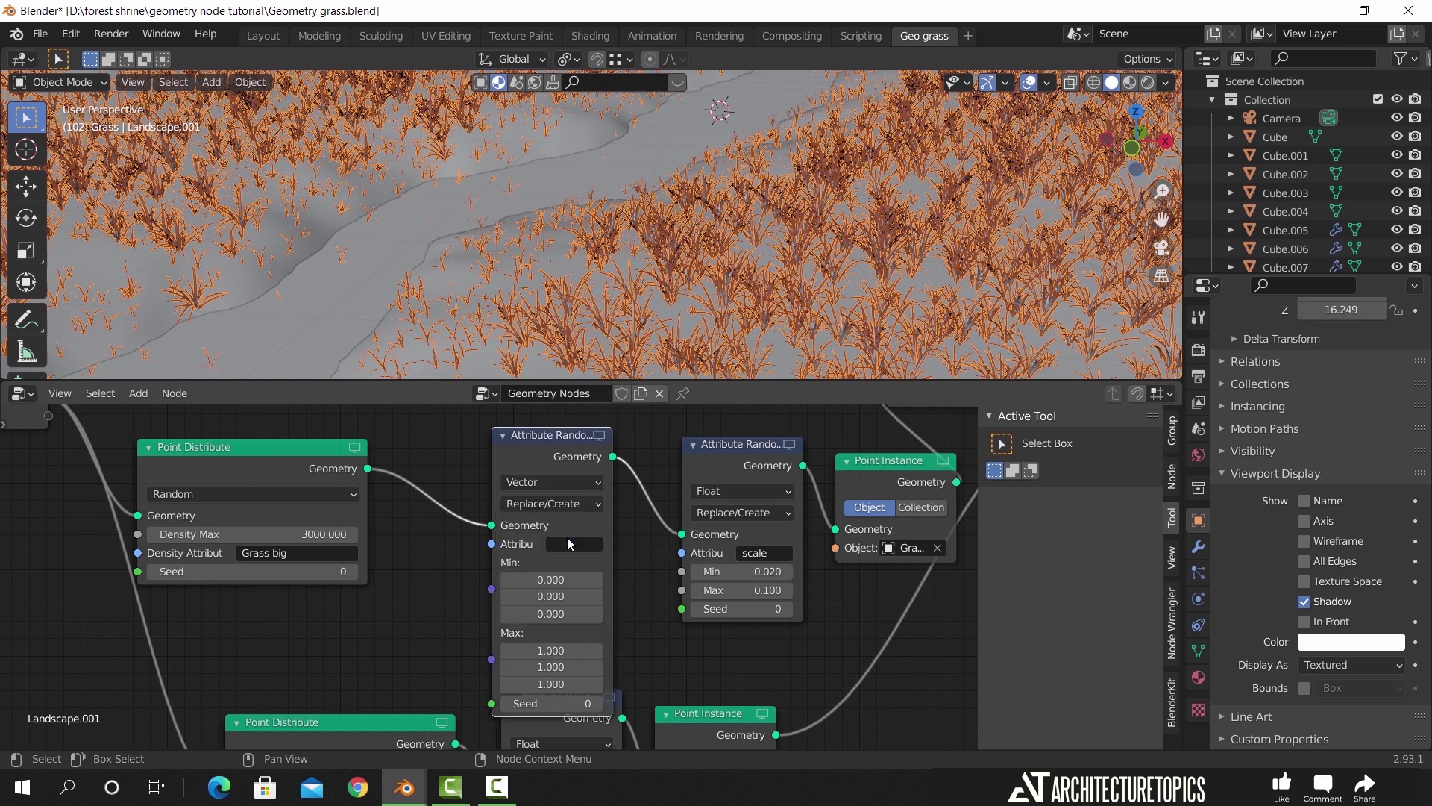
Set the new vector Attribute Randomize node's attribute to rotation and check the tilt of the grass clumps
{"action": "mouse_move", "coordinate": [625, 581]}
{"action": "middle_mouse_down"}
{"action": "mouse_move", "coordinate": [629, 563]}
{"action": "mouse_move", "coordinate": [647, 564]}
{"action": "middle_mouse_up"}
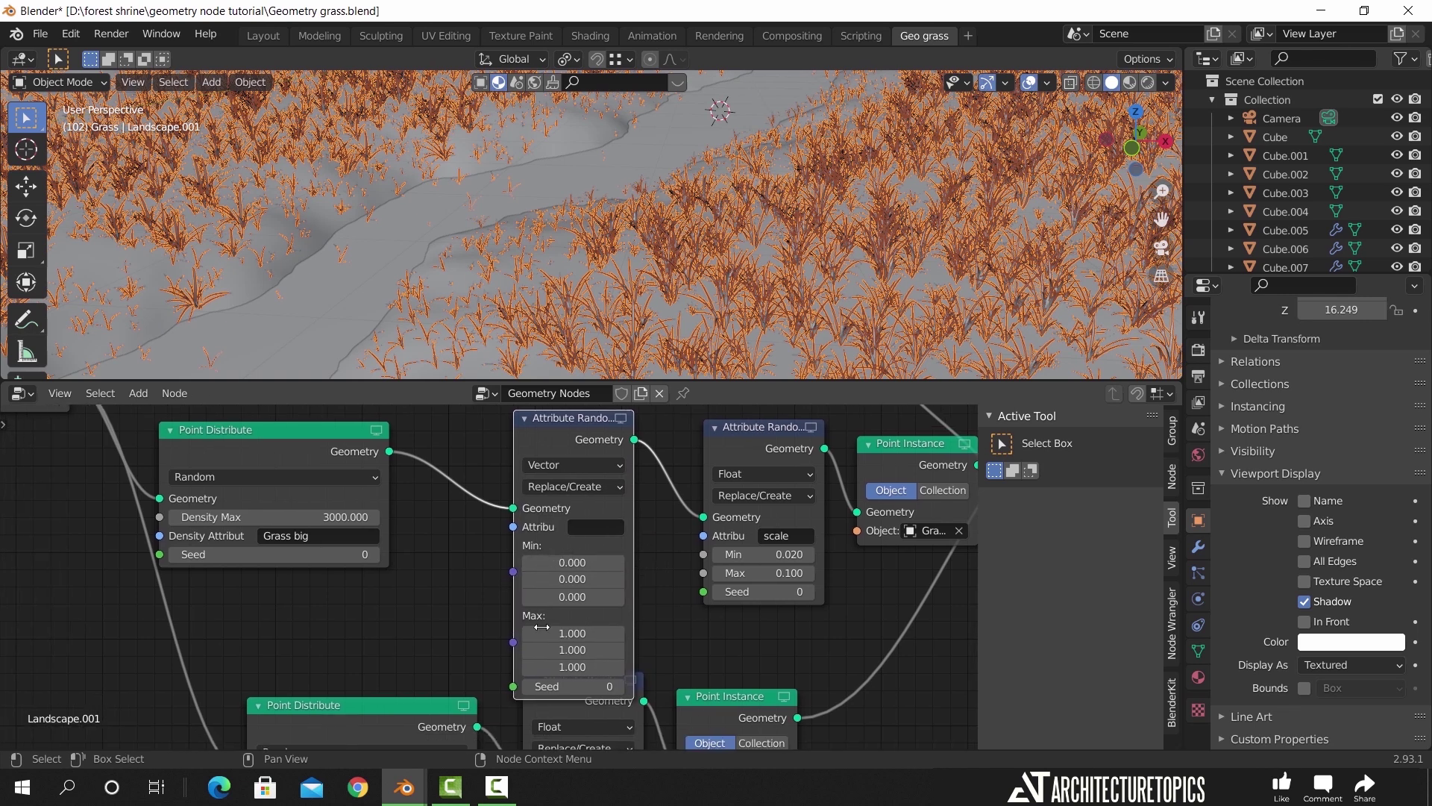
{"action": "left_click", "coordinate": [601, 528]}
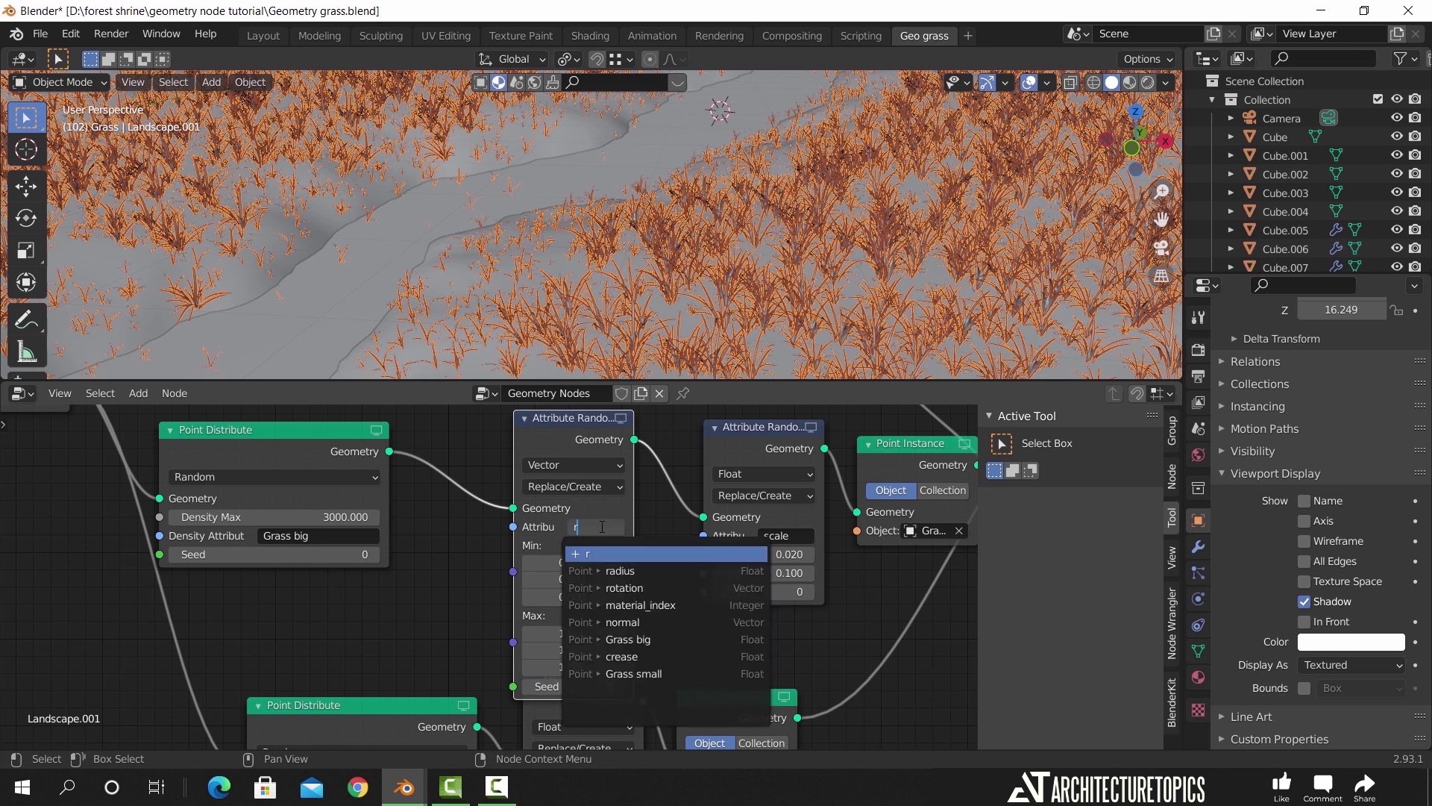
{"action": "type", "text": "ro"}
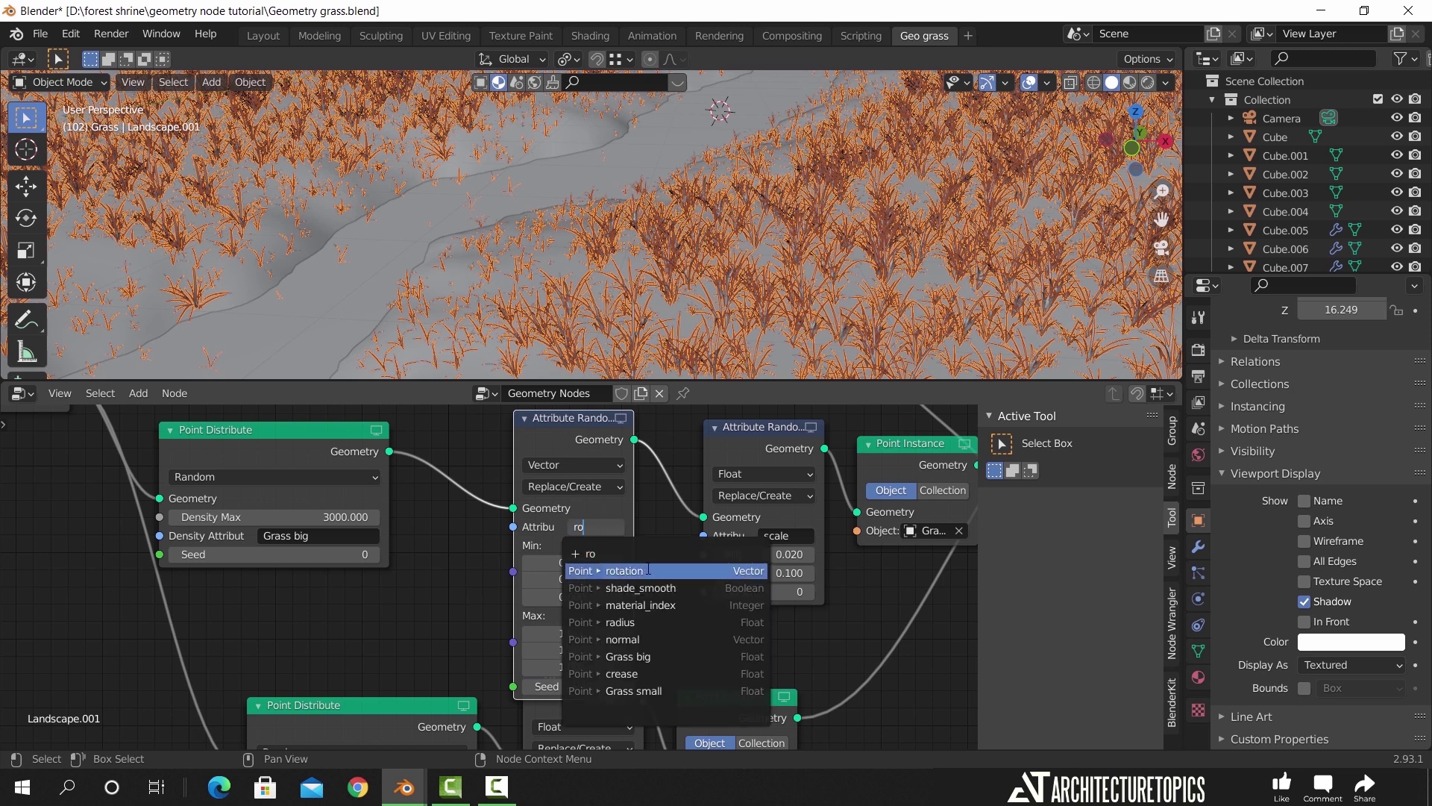
{"action": "left_click", "coordinate": [648, 569]}
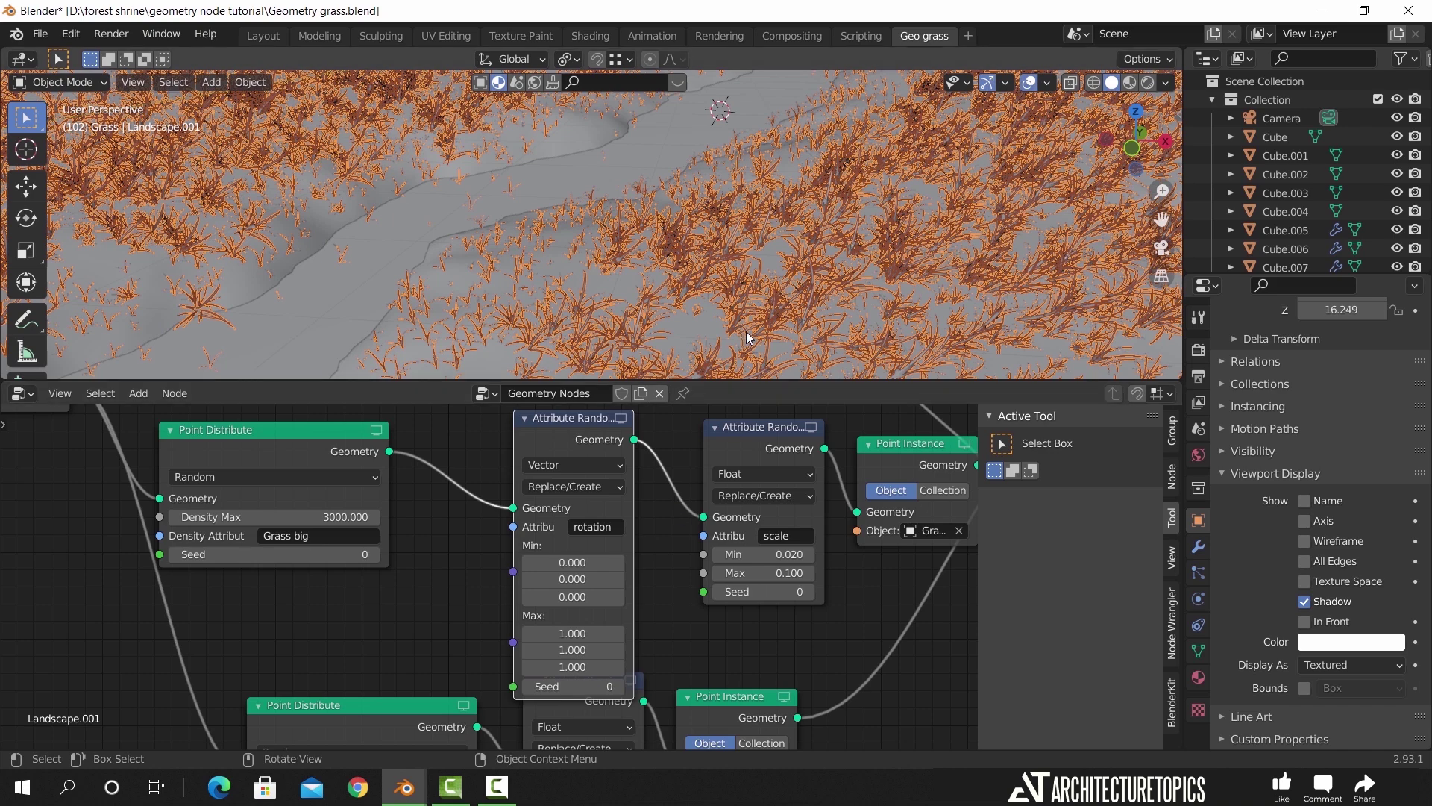
{"action": "middle_click_drag", "start_coordinate": [747, 335], "coordinate": [790, 220]}
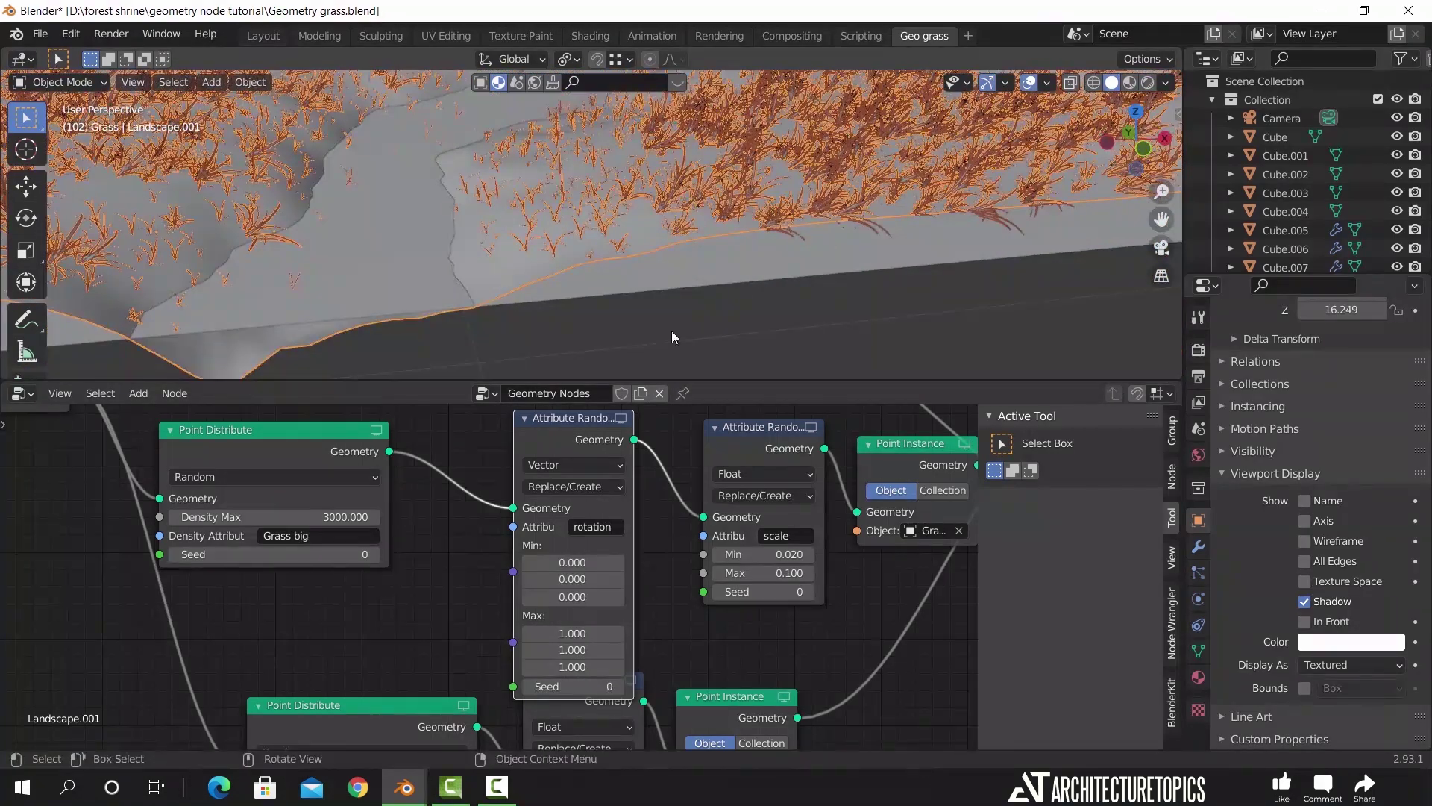
Add a Value node below the Grass big Point Distribute node and connect it to the Max of the rotation Attribute Randomize node
{"action": "middle_click_drag", "start_coordinate": [447, 614], "coordinate": [531, 589]}
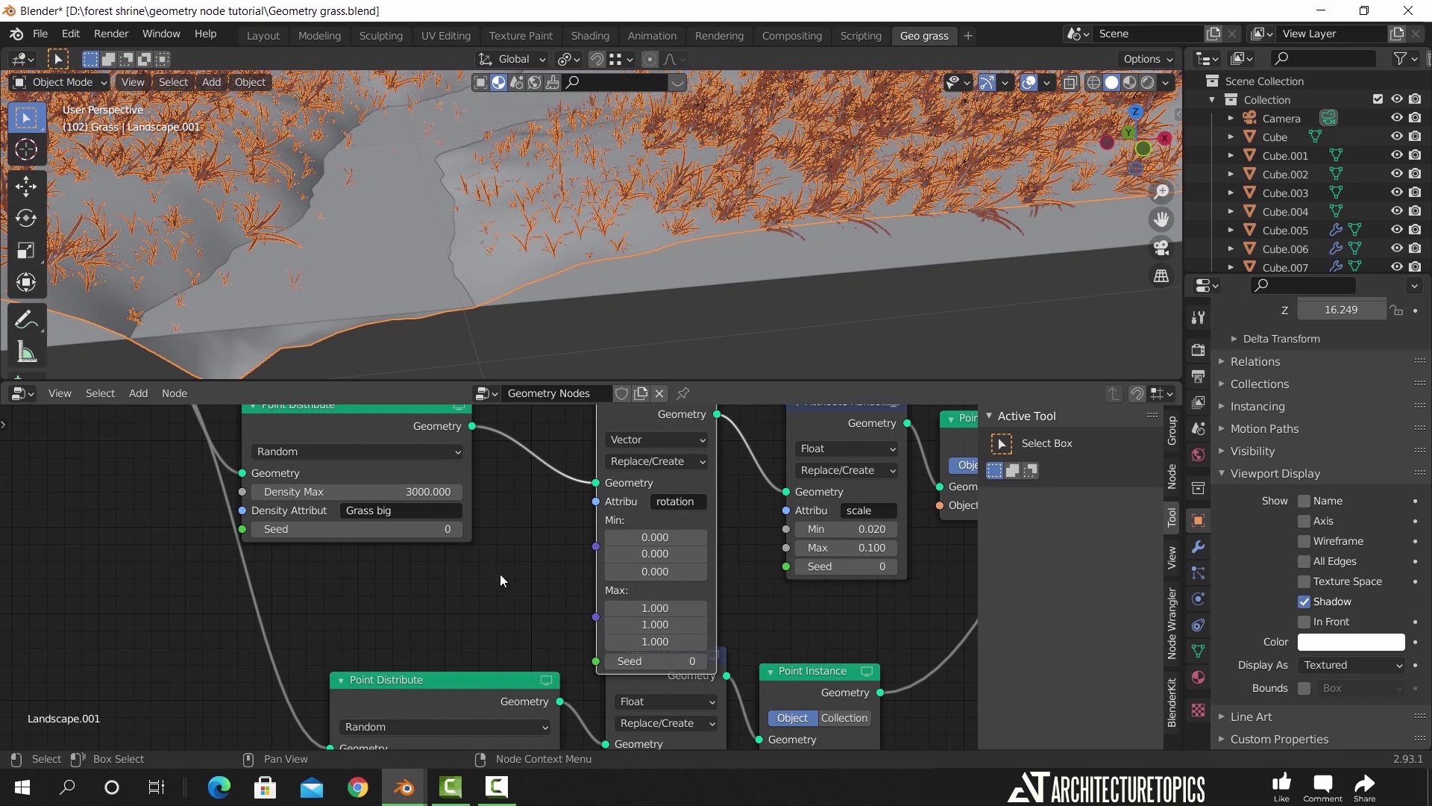
{"action": "key", "text": "shift+a"}
{"action": "left_click", "coordinate": [470, 522]}
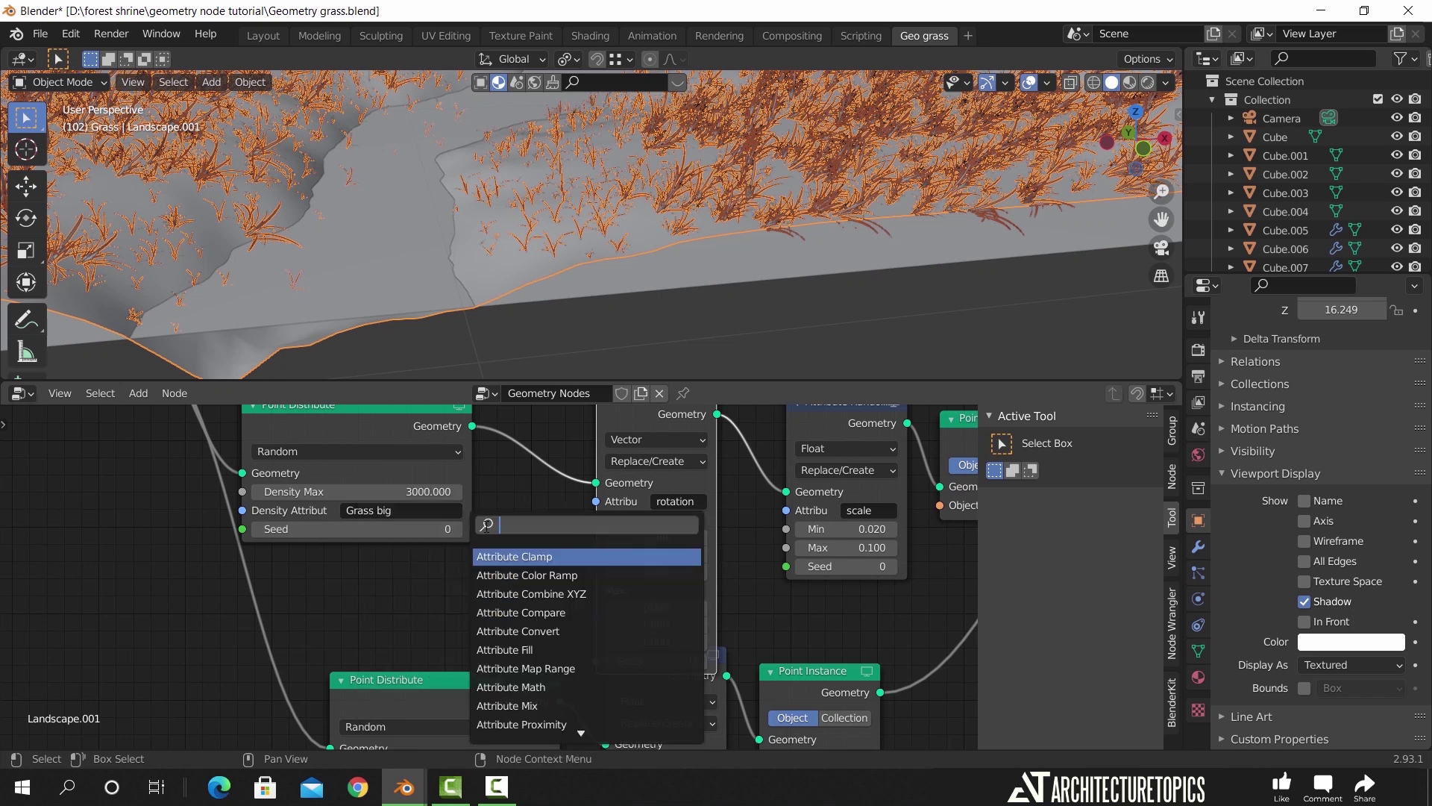
{"action": "type", "text": "va"}
{"action": "left_click", "coordinate": [503, 556]}
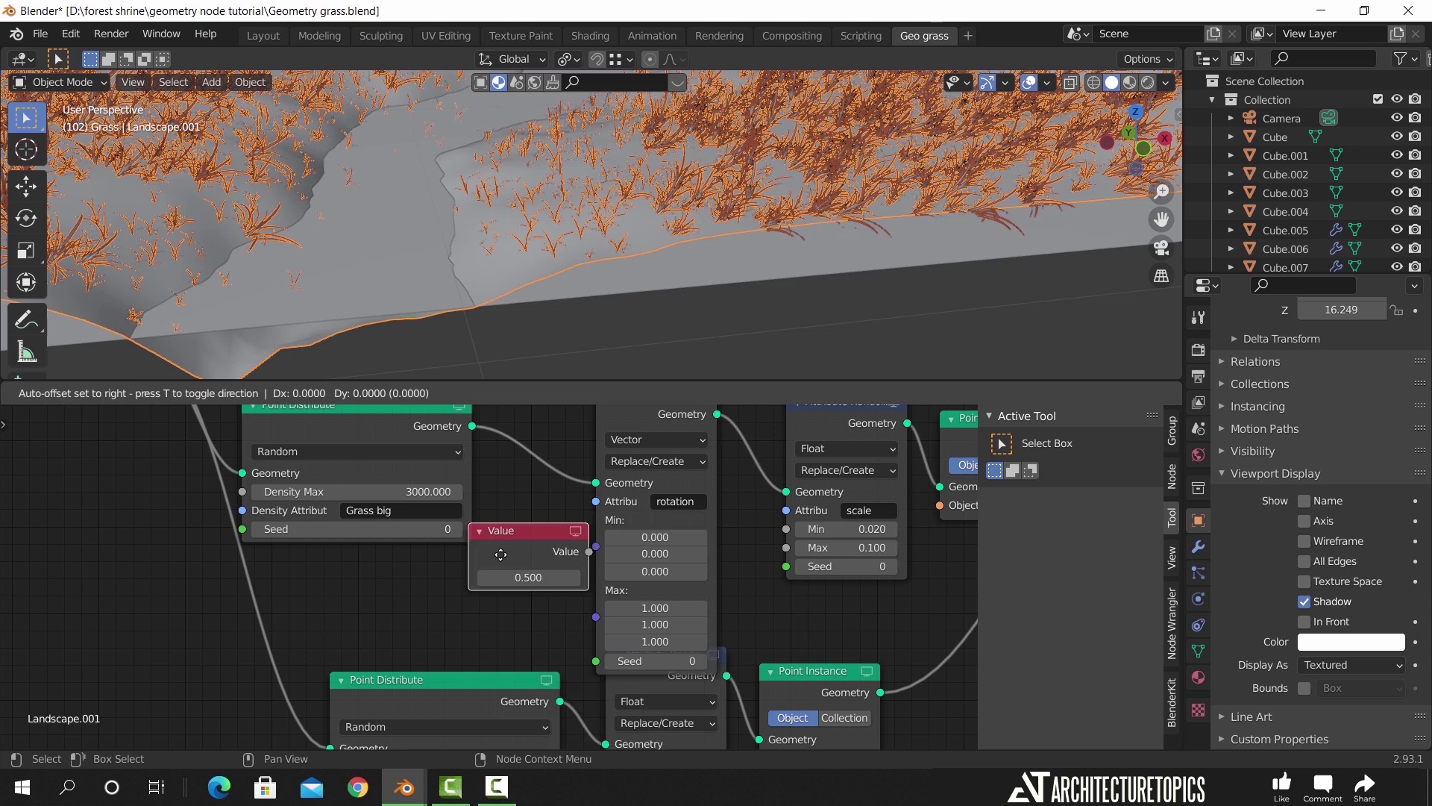
{"action": "left_click", "coordinate": [403, 601]}
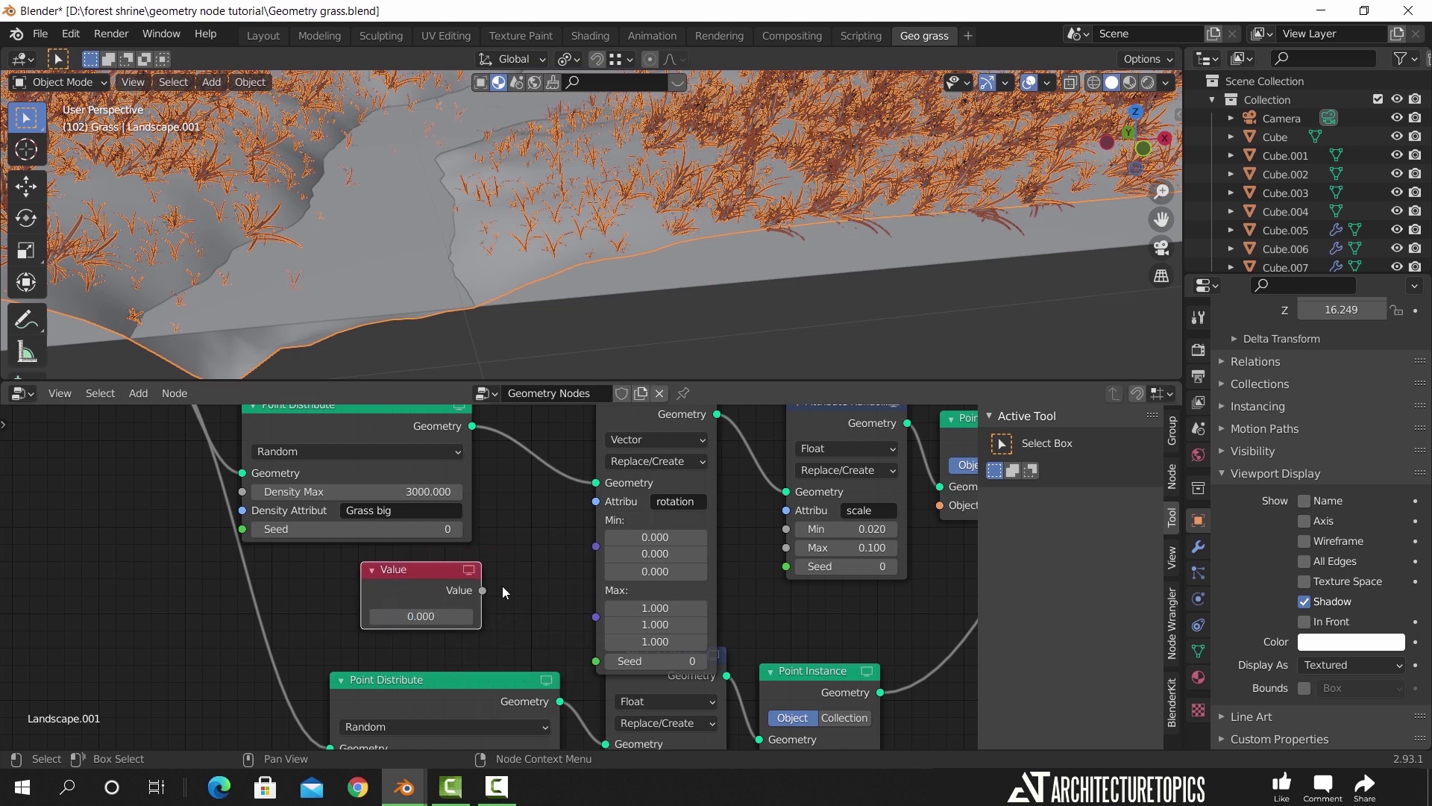
{"action": "left_click_drag", "start_coordinate": [483, 591], "coordinate": [595, 591]}
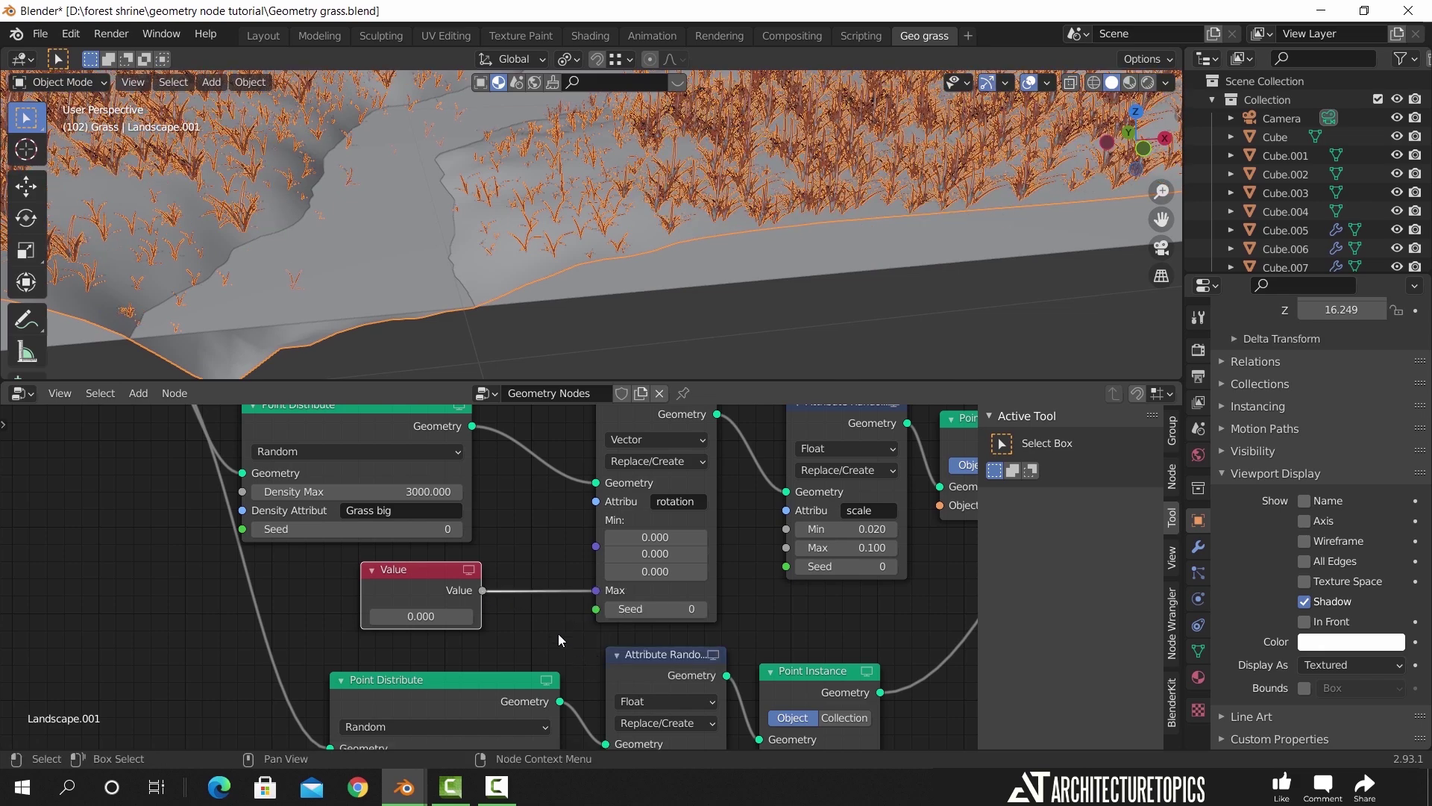
Split the node editor area horizontally and turn the new lower area into a Timeline
{"action": "mouse_move", "coordinate": [770, 240]}
{"action": "middle_mouse_down"}
{"action": "mouse_move", "coordinate": [741, 291]}
{"action": "mouse_move", "coordinate": [790, 224]}
{"action": "middle_mouse_up"}
{"action": "scroll", "coordinate": [790, 224], "scroll_direction": "up", "scroll_amount": 2}
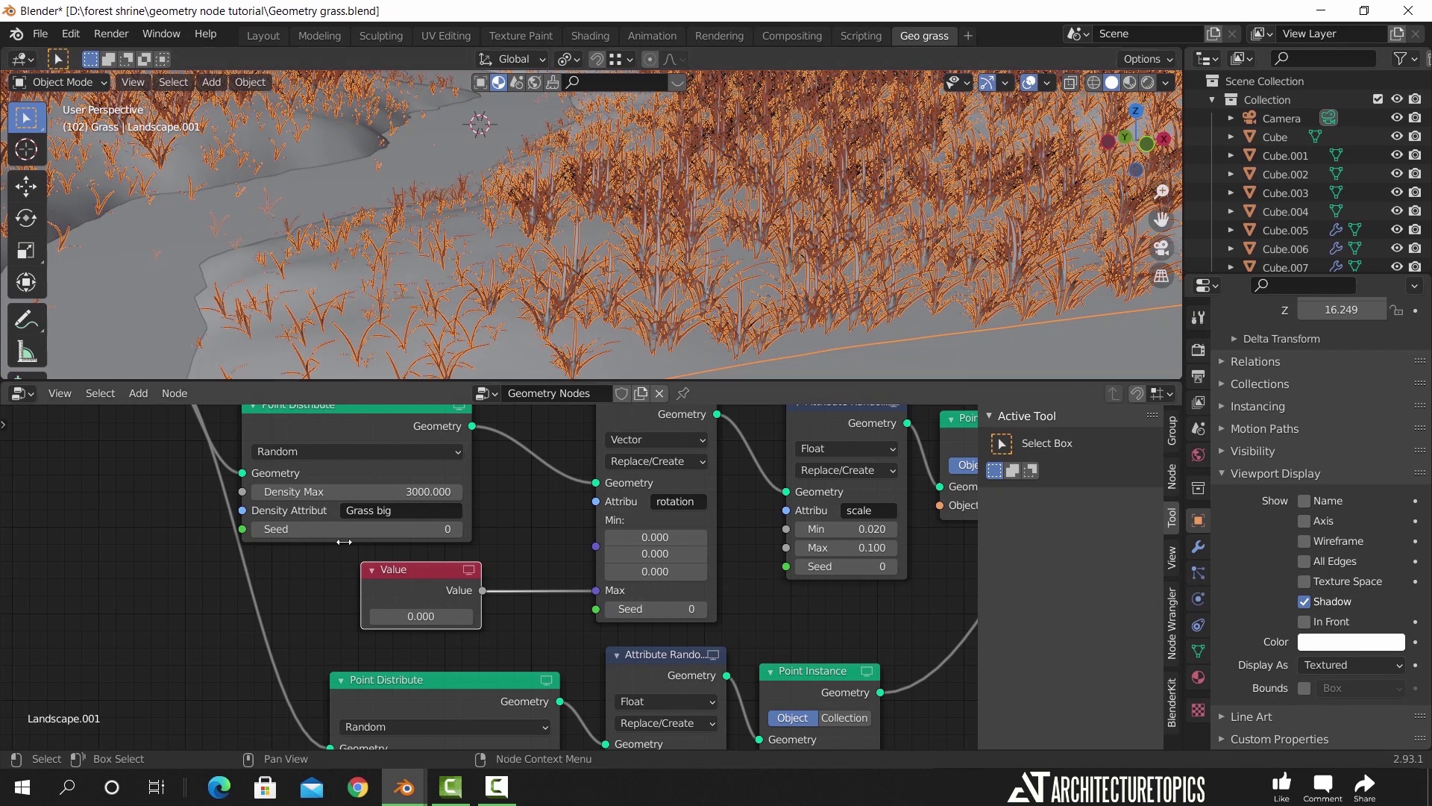
{"action": "left_click_drag", "start_coordinate": [3, 747], "coordinate": [20, 621]}
{"action": "left_click", "coordinate": [25, 636]}
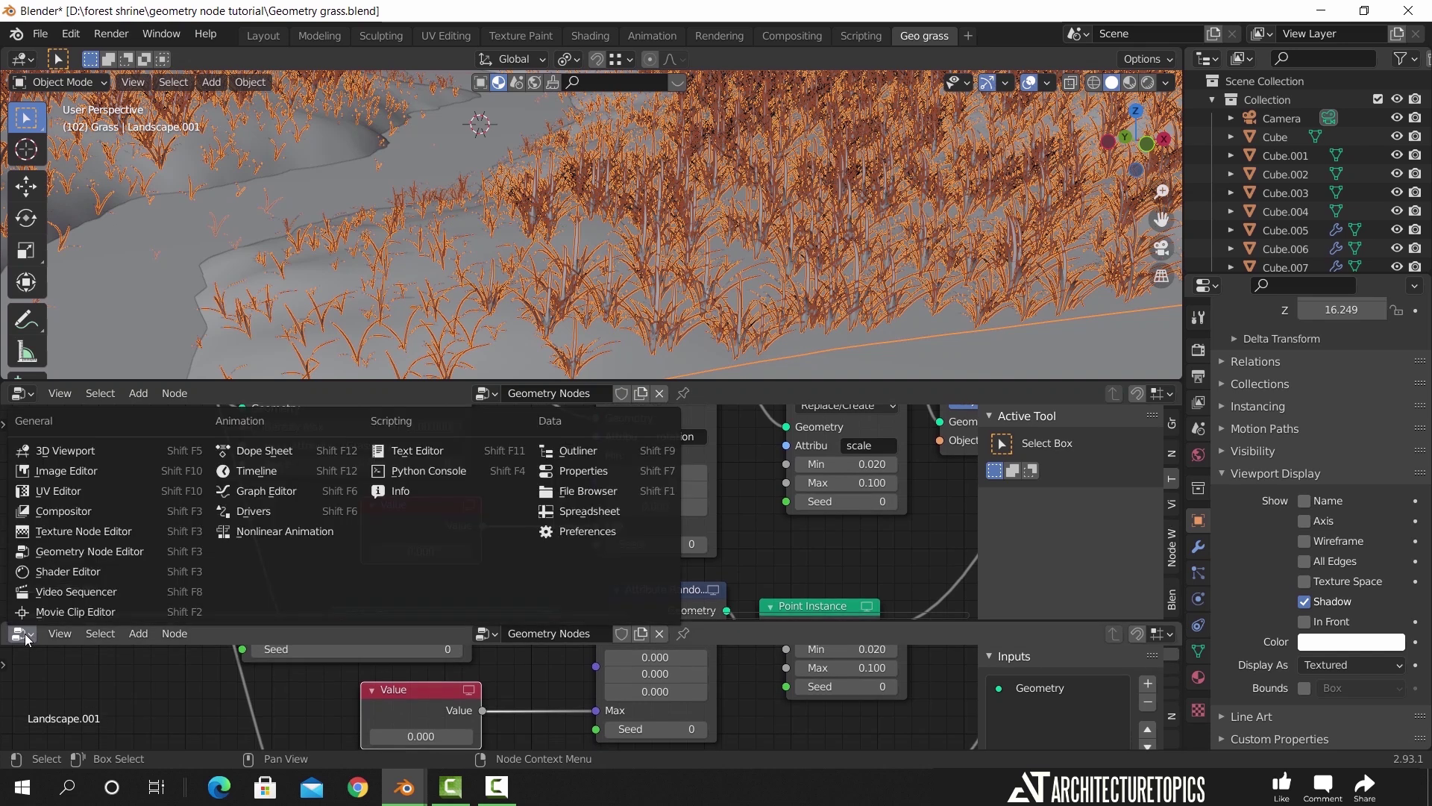
{"action": "left_click", "coordinate": [276, 474]}
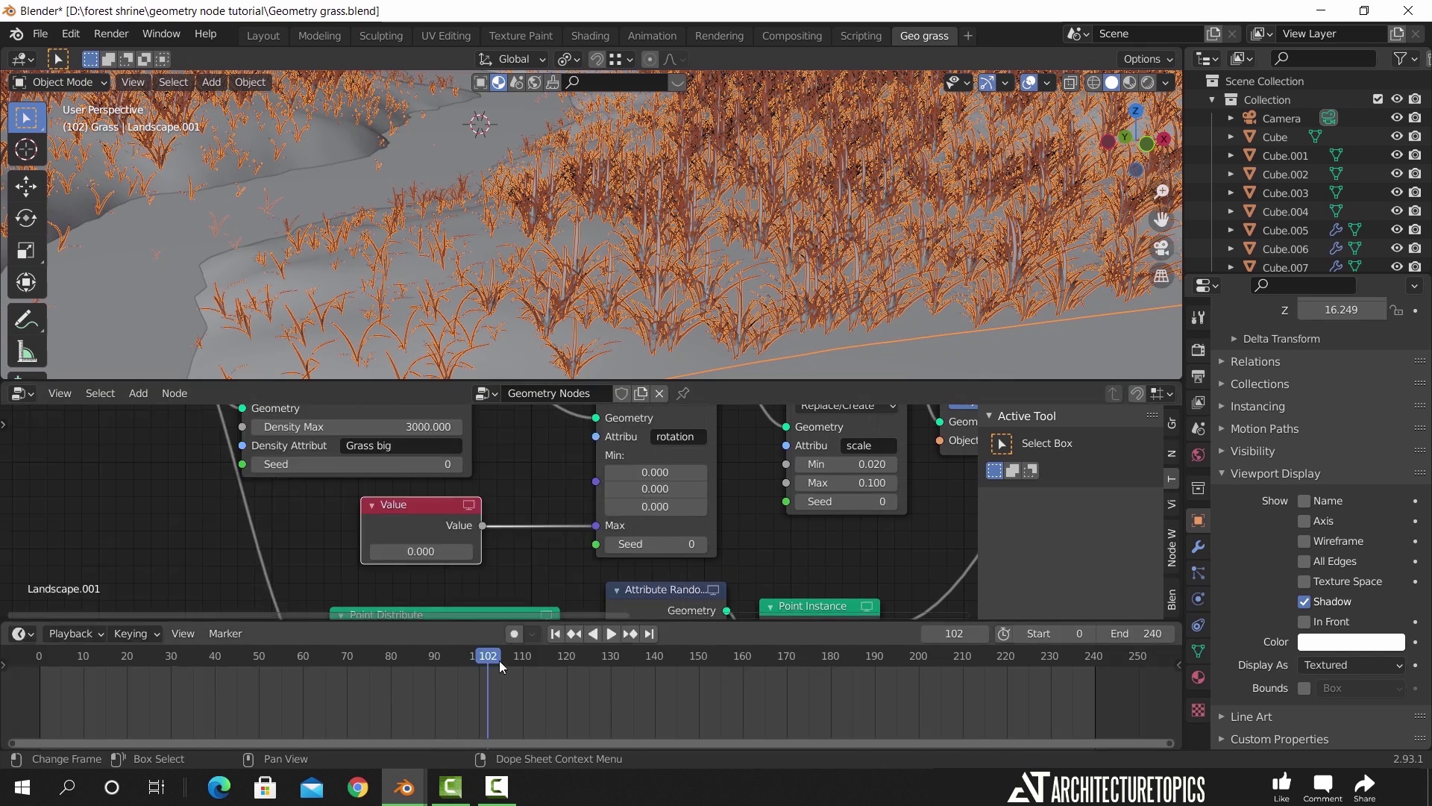
Enlarge the node editor and keyframe the Value node at 0 on frame 0
{"action": "left_click", "coordinate": [553, 635]}
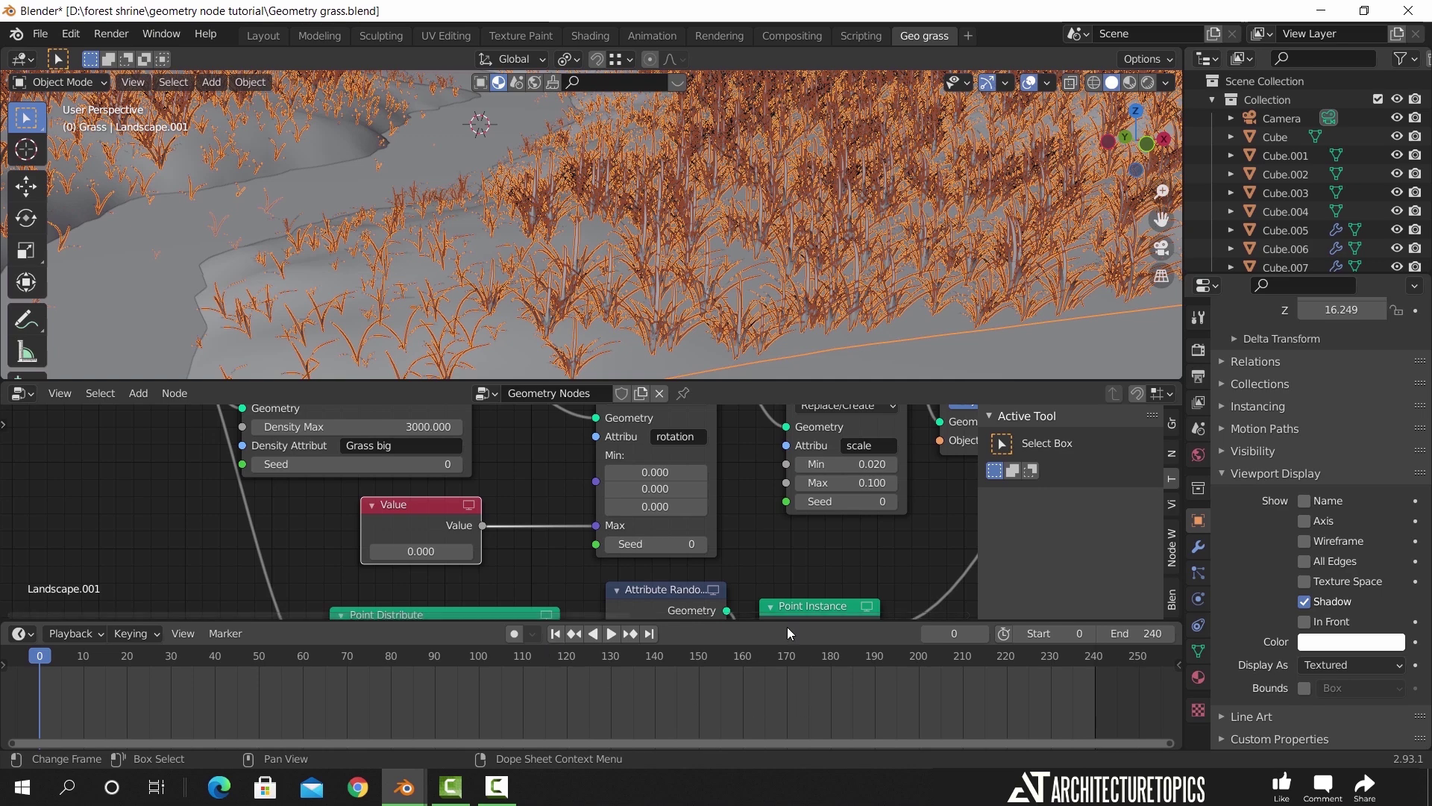
{"action": "left_click_drag", "start_coordinate": [766, 380], "coordinate": [777, 323]}
{"action": "scroll", "coordinate": [858, 192], "scroll_direction": "down", "scroll_amount": 2}
{"action": "middle_click_drag", "start_coordinate": [858, 192], "coordinate": [713, 204]}
{"action": "scroll", "coordinate": [731, 202], "scroll_direction": "down", "scroll_amount": 1}
{"action": "middle_click_drag", "start_coordinate": [758, 451], "coordinate": [728, 516]}
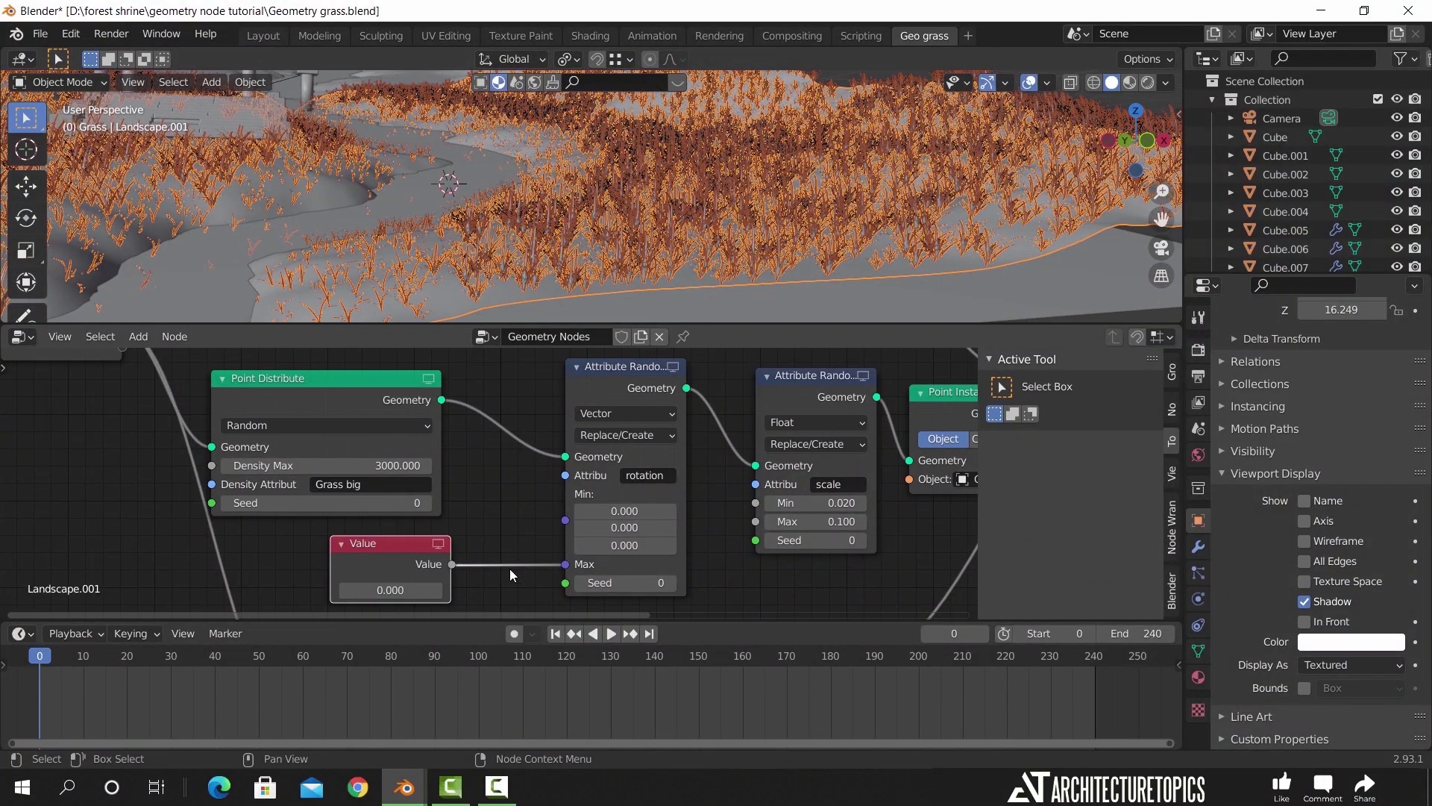
{"action": "left_click_drag", "start_coordinate": [390, 590], "coordinate": [388, 590]}
{"action": "type", "text": "0"}
{"action": "key", "text": "Return"}
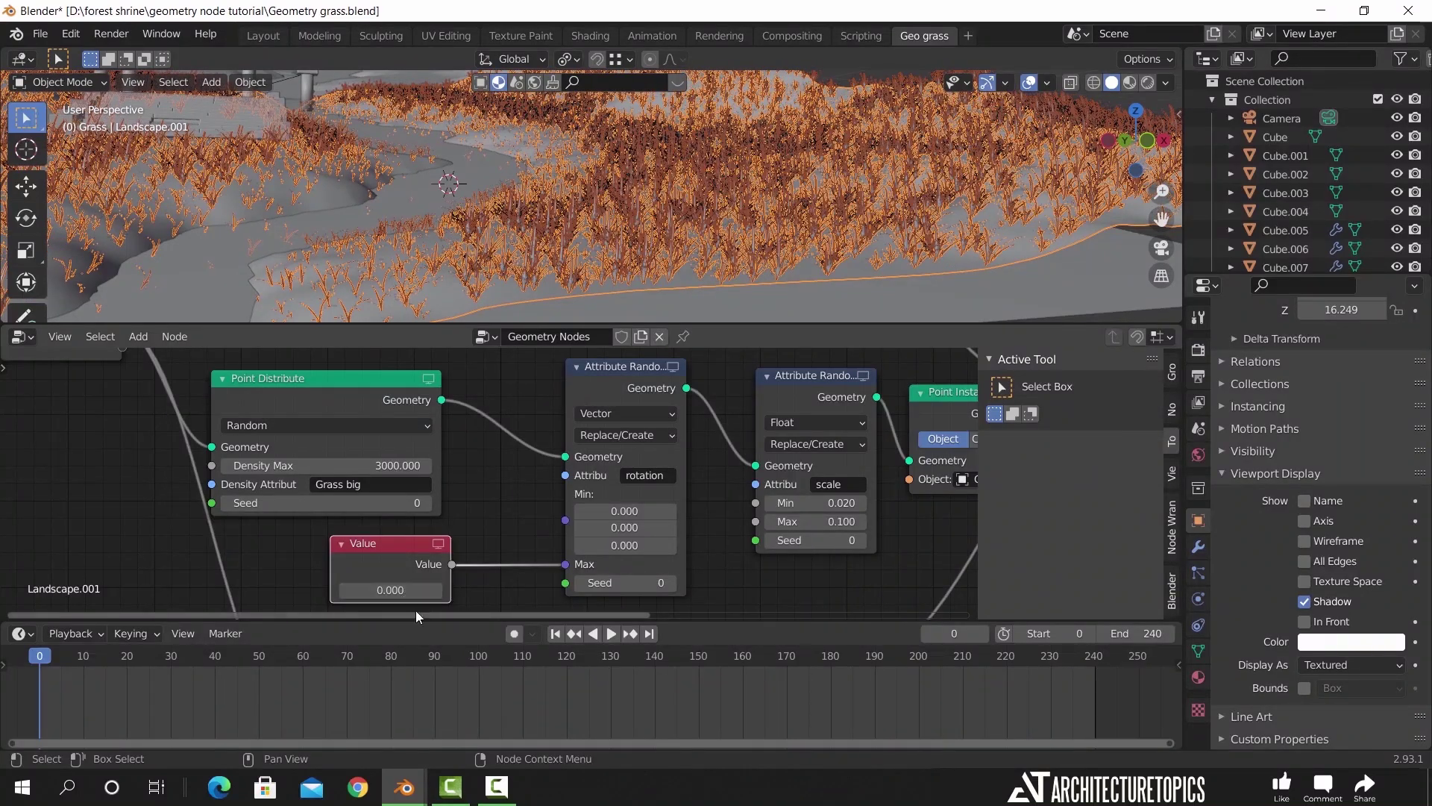
{"action": "key", "text": "i"}
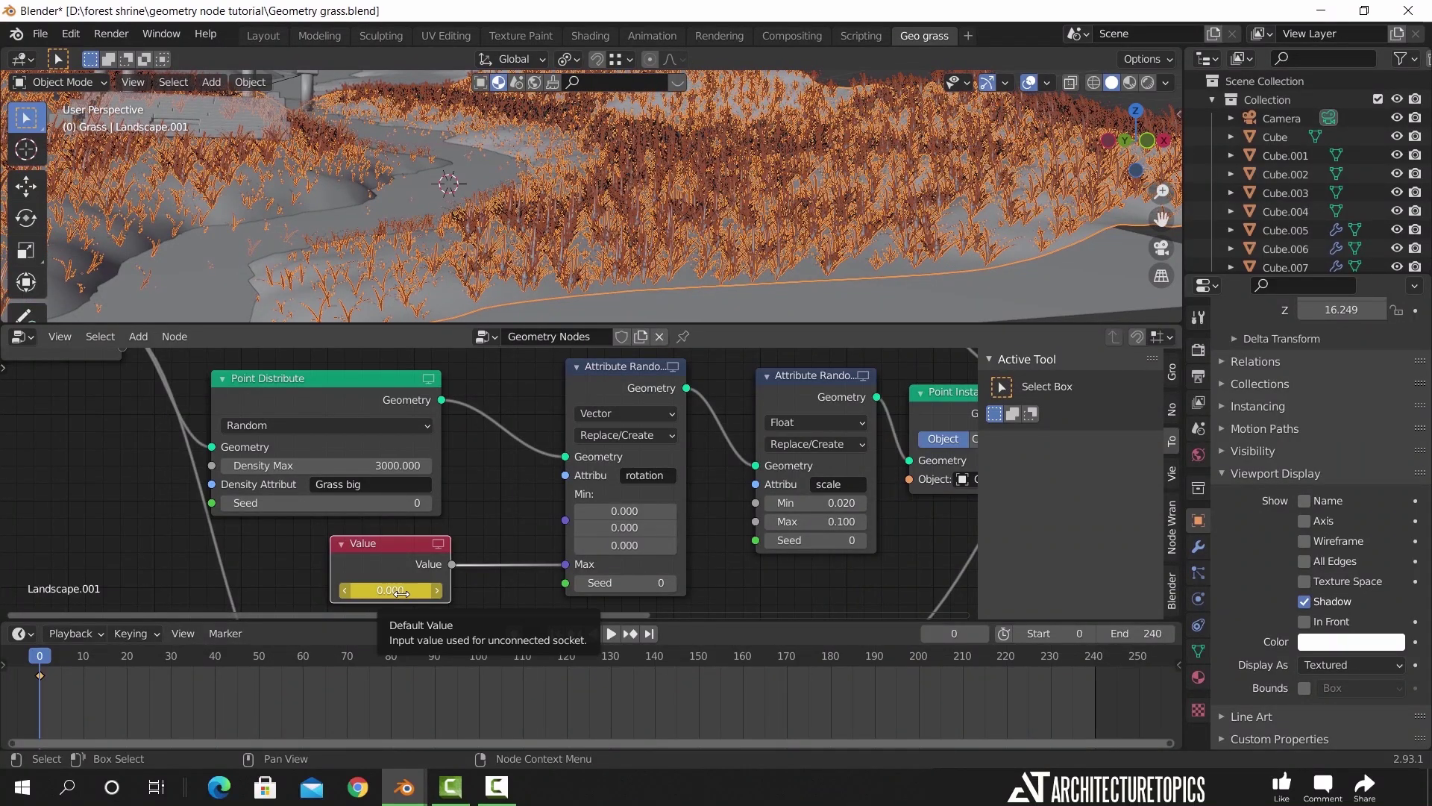
Keyframe the Value node at 0.1 on frame 80
{"action": "left_click_drag", "start_coordinate": [42, 656], "coordinate": [391, 660]}
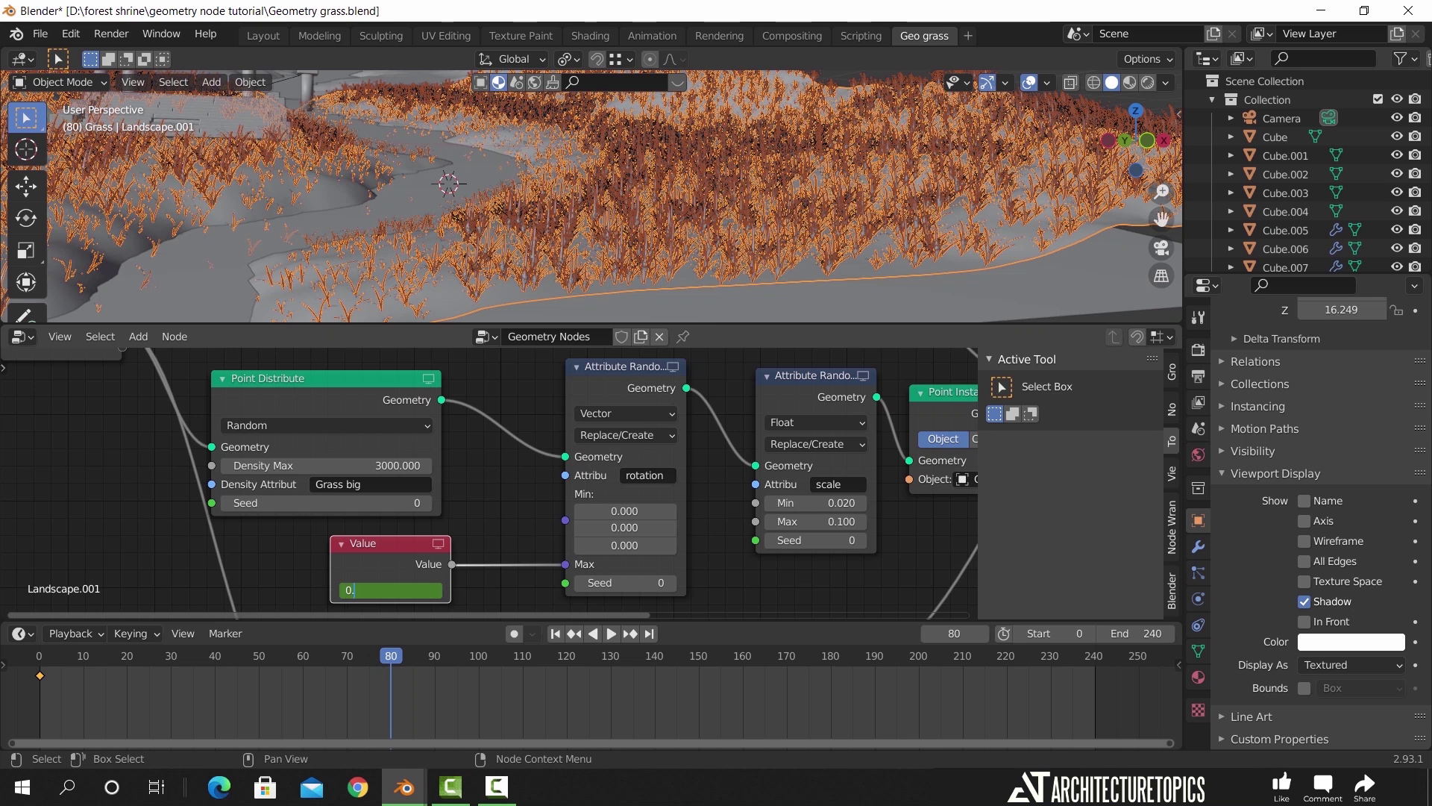
{"action": "key", "text": "Return"}
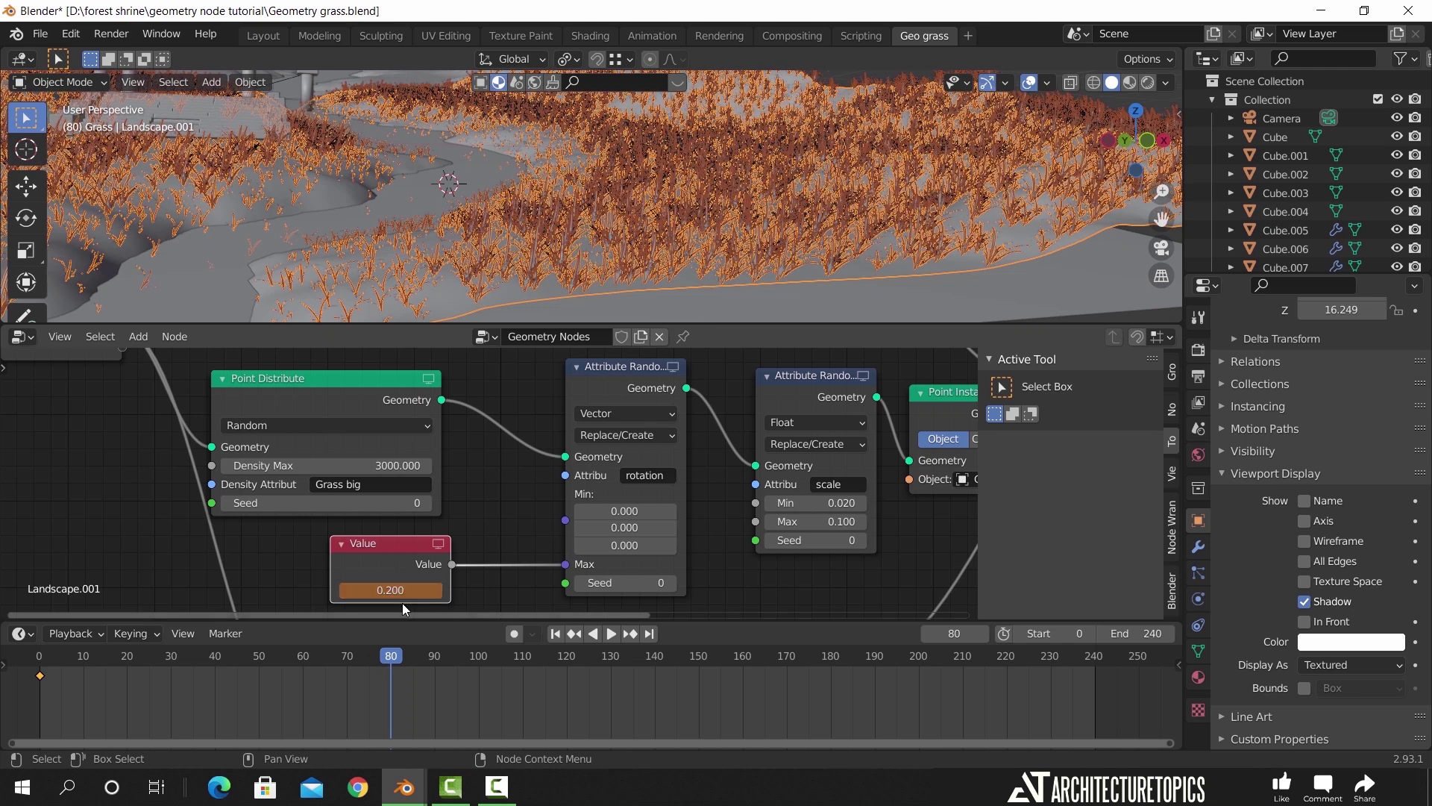
{"action": "type", "text": ".1"}
{"action": "key", "text": "Return"}
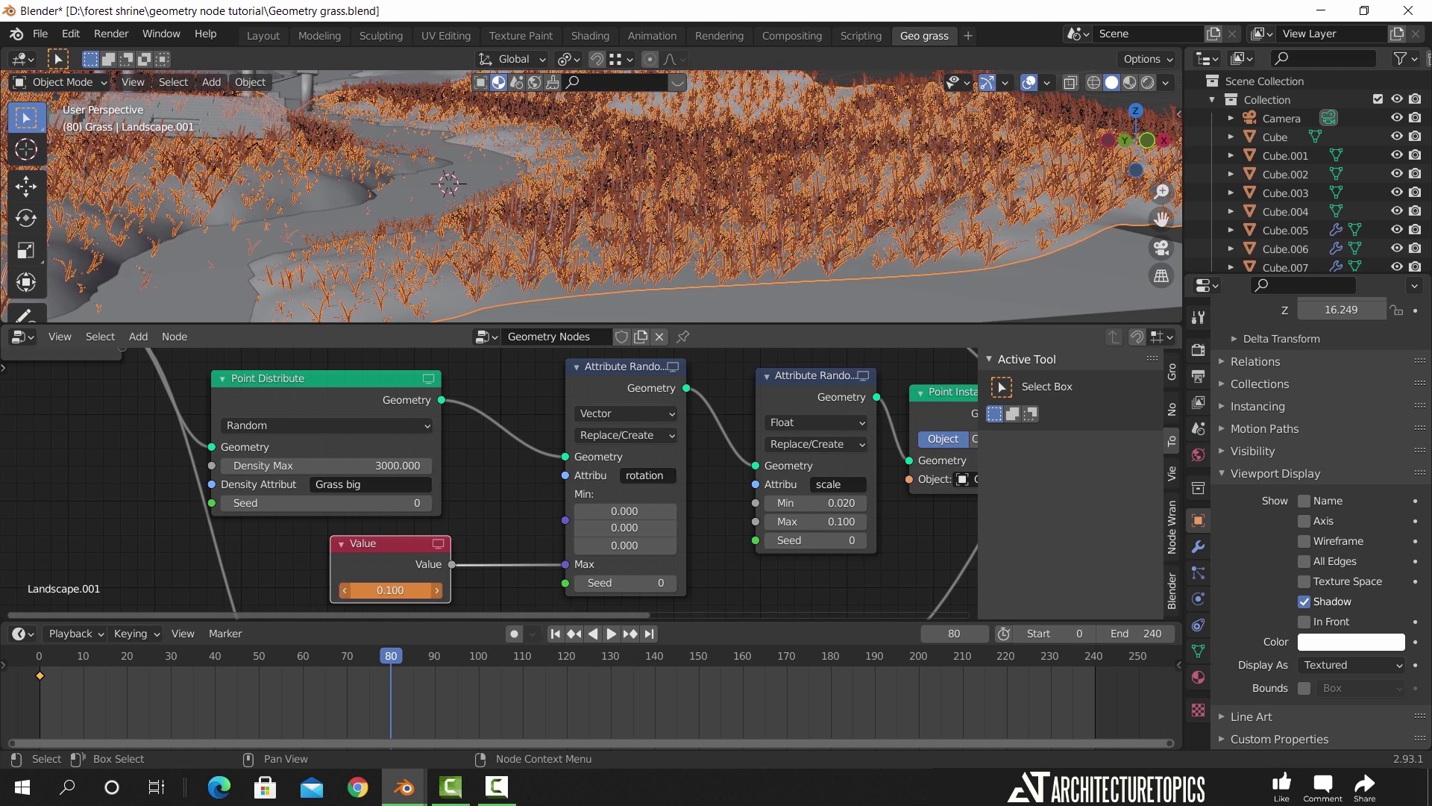
{"action": "key", "text": "i"}
Keyframe the Value node at 0.15 on frame 126
{"action": "key", "text": "space"}
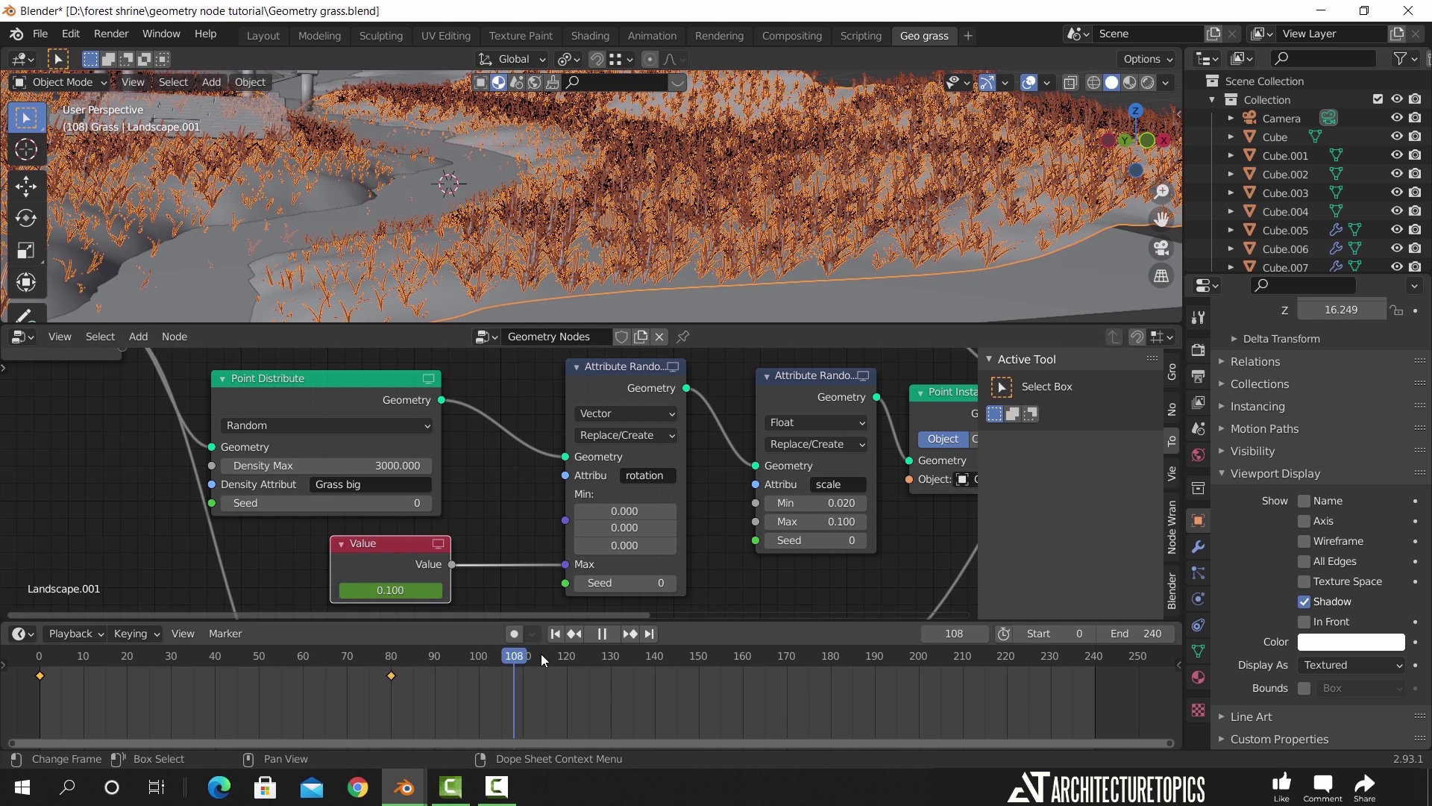
{"action": "left_click_drag", "start_coordinate": [593, 662], "coordinate": [593, 663]}
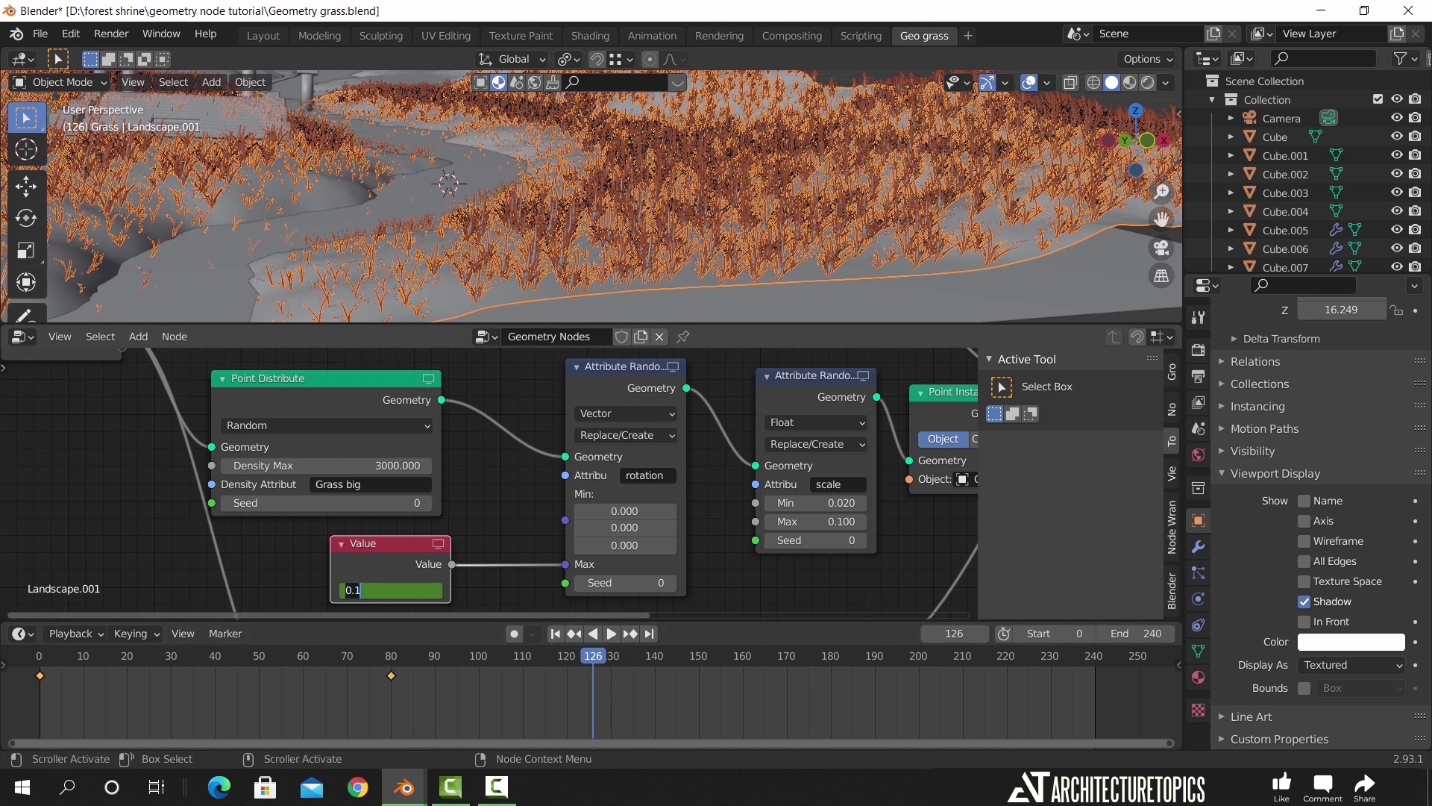
{"action": "type", "text": "0.15"}
{"action": "key", "text": "Return"}
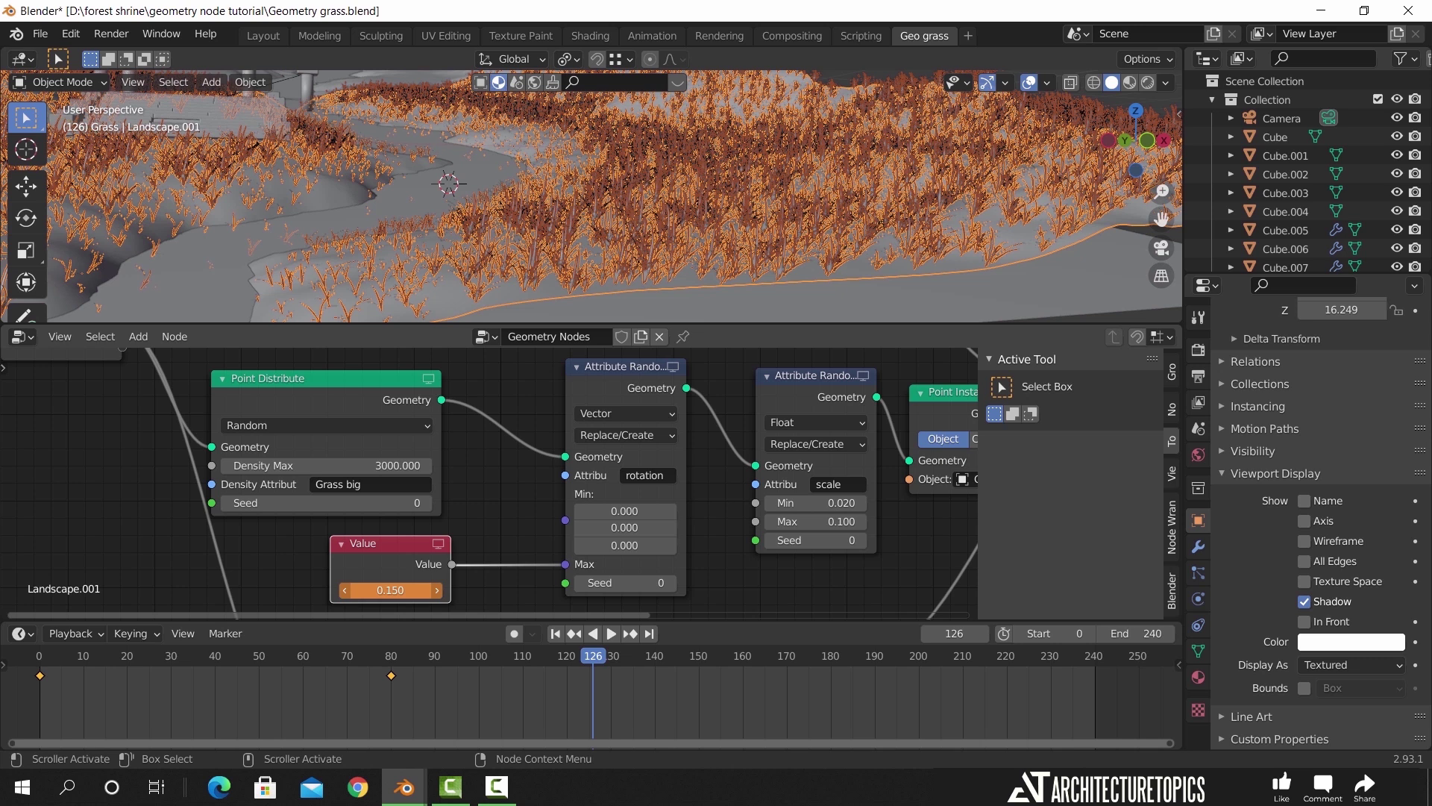
{"action": "key", "text": "i"}
Keyframe the Value node at 0.1 on frame 179
{"action": "key", "text": "space"}
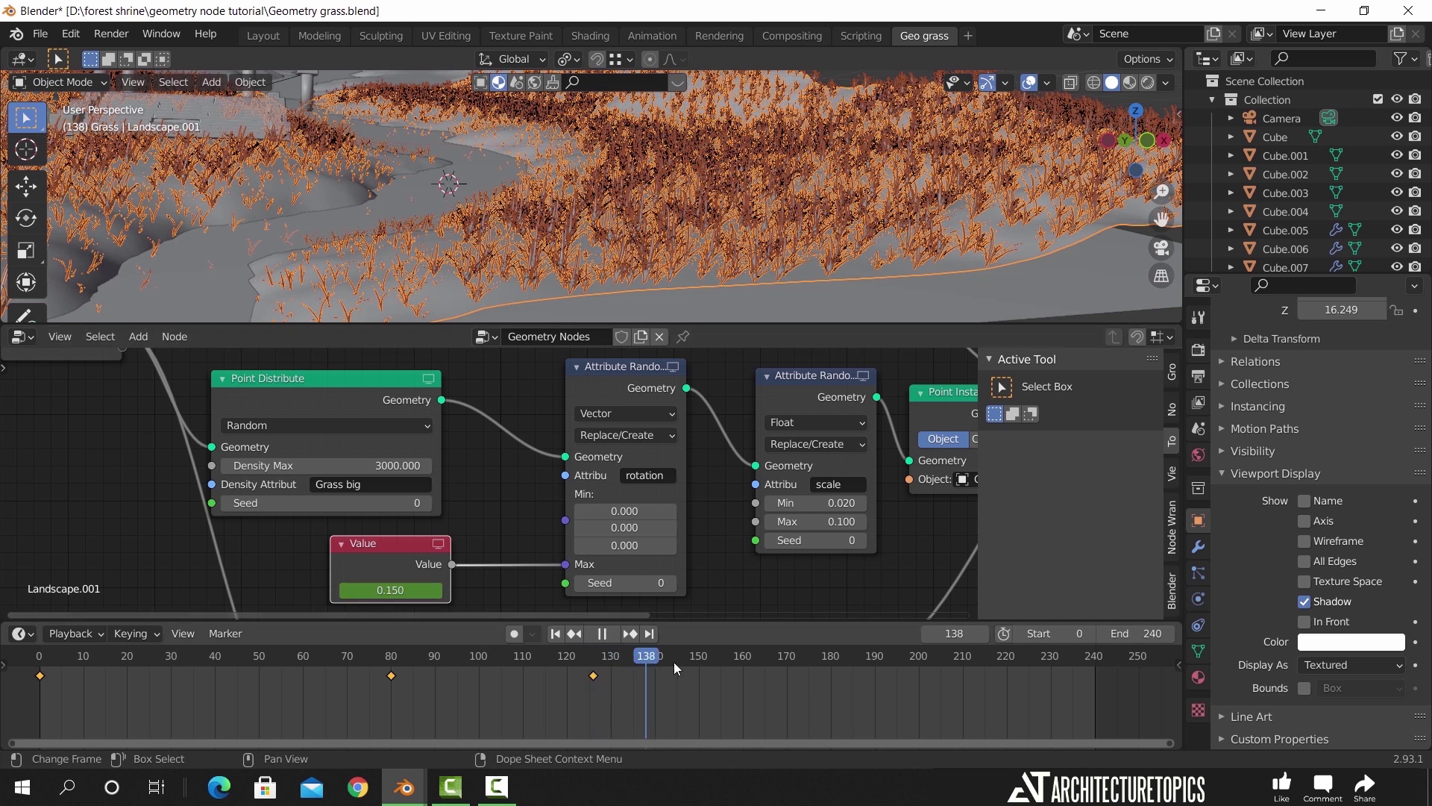
{"action": "left_click_drag", "start_coordinate": [759, 666], "coordinate": [824, 664]}
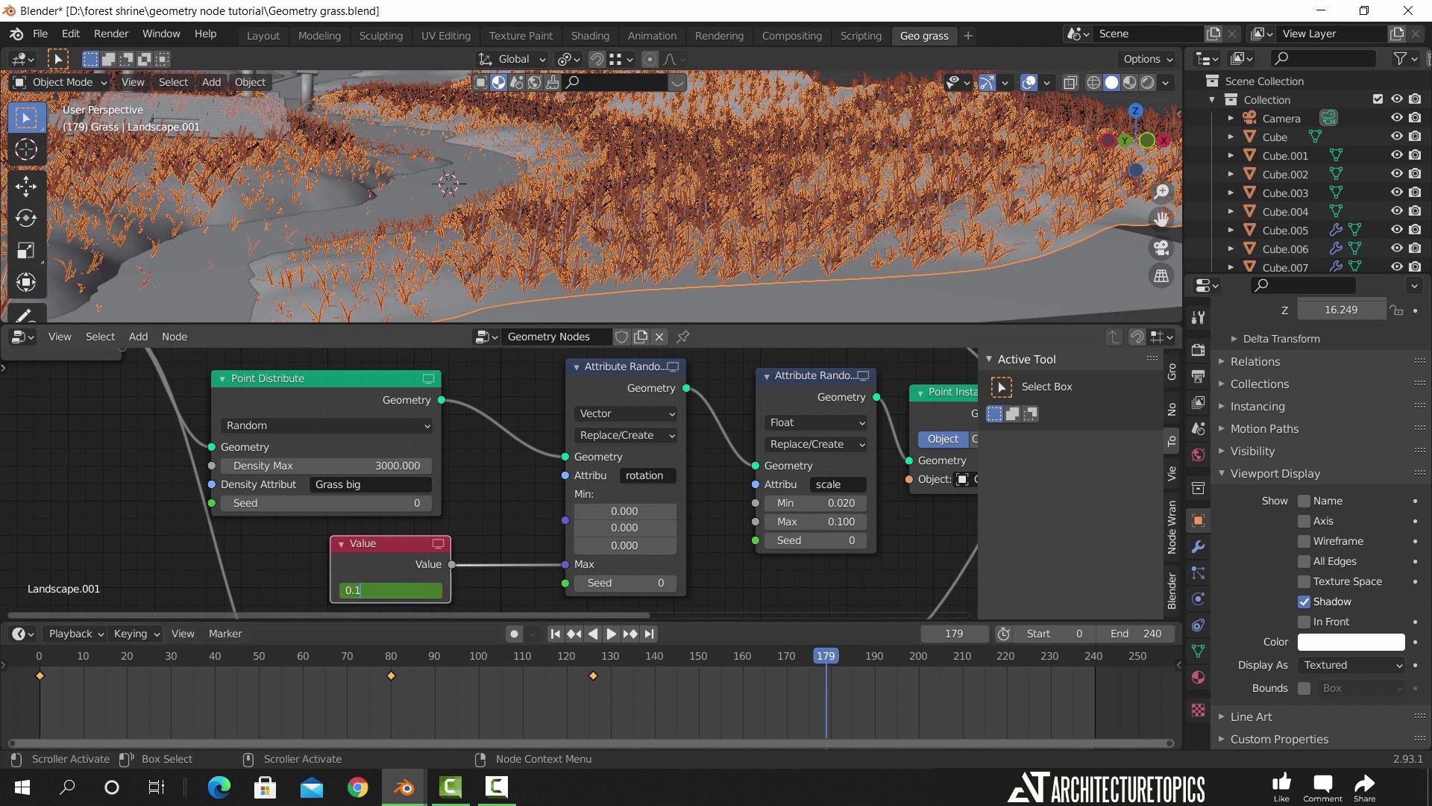
{"action": "key", "text": "Return"}
Go one frame past the end of the timeline and keyframe the Value node at 0 on frame 241
{"action": "left_click", "coordinate": [651, 634]}
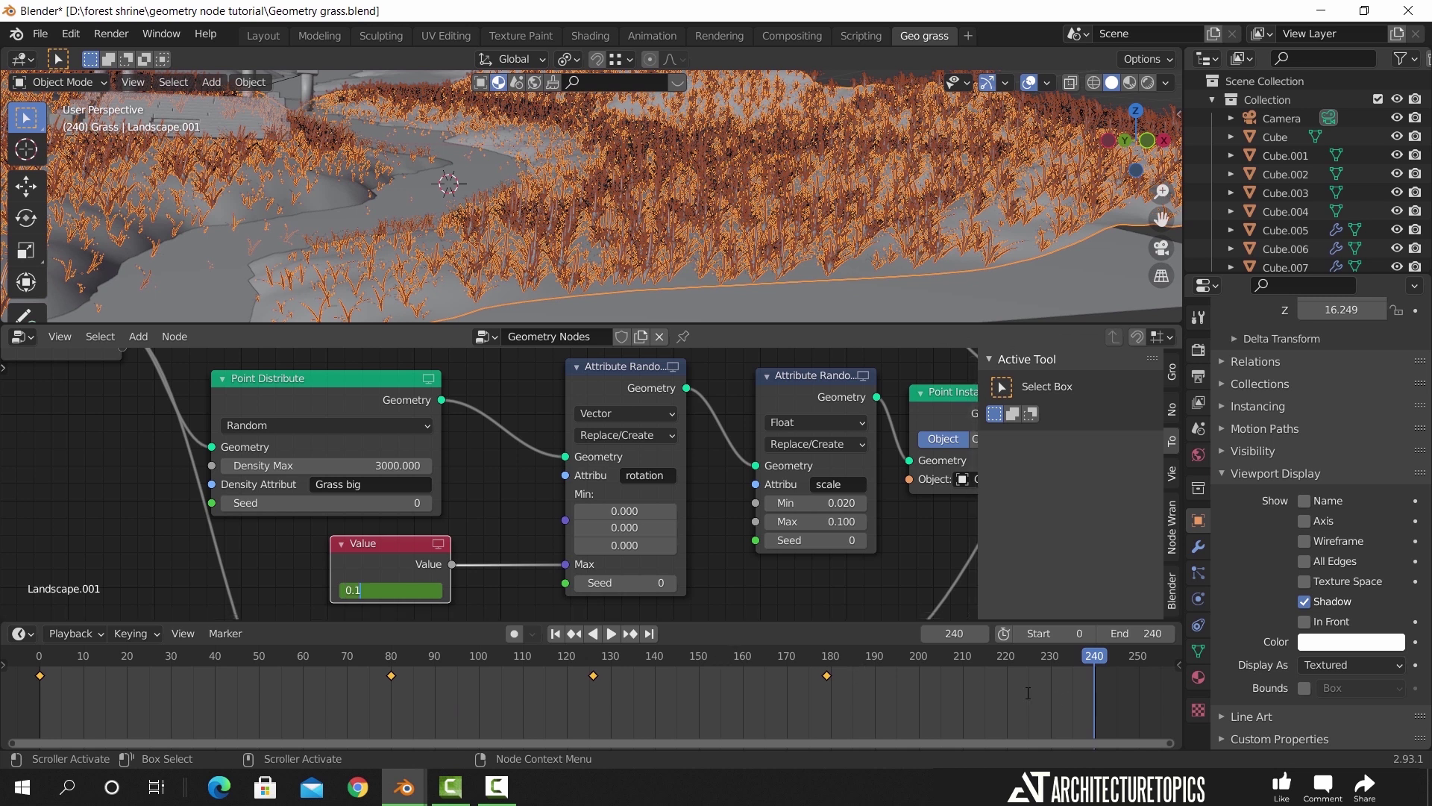
{"action": "key", "text": "Return"}
{"action": "key", "text": "Right"}
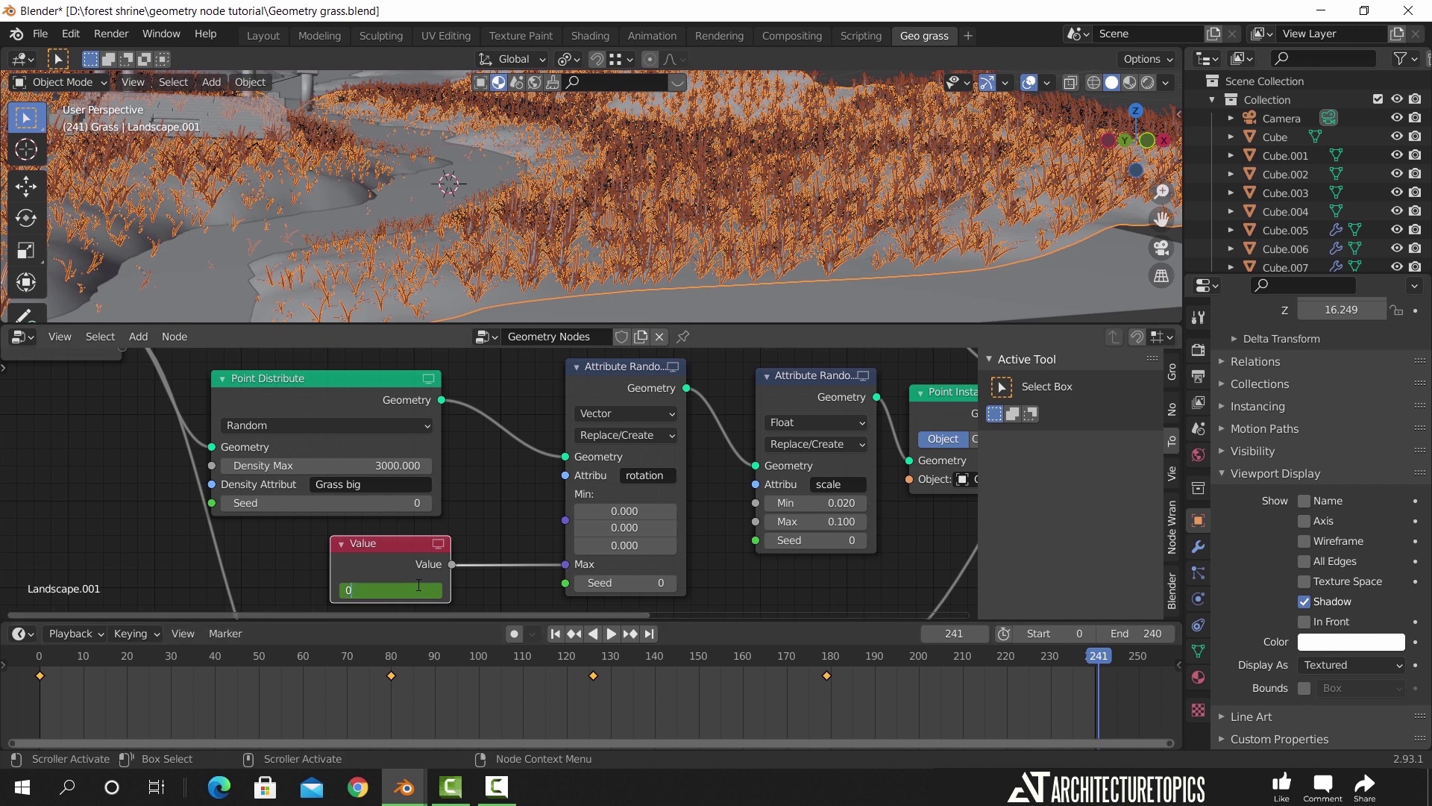
{"action": "key", "text": "Return"}
{"action": "key", "text": "i"}
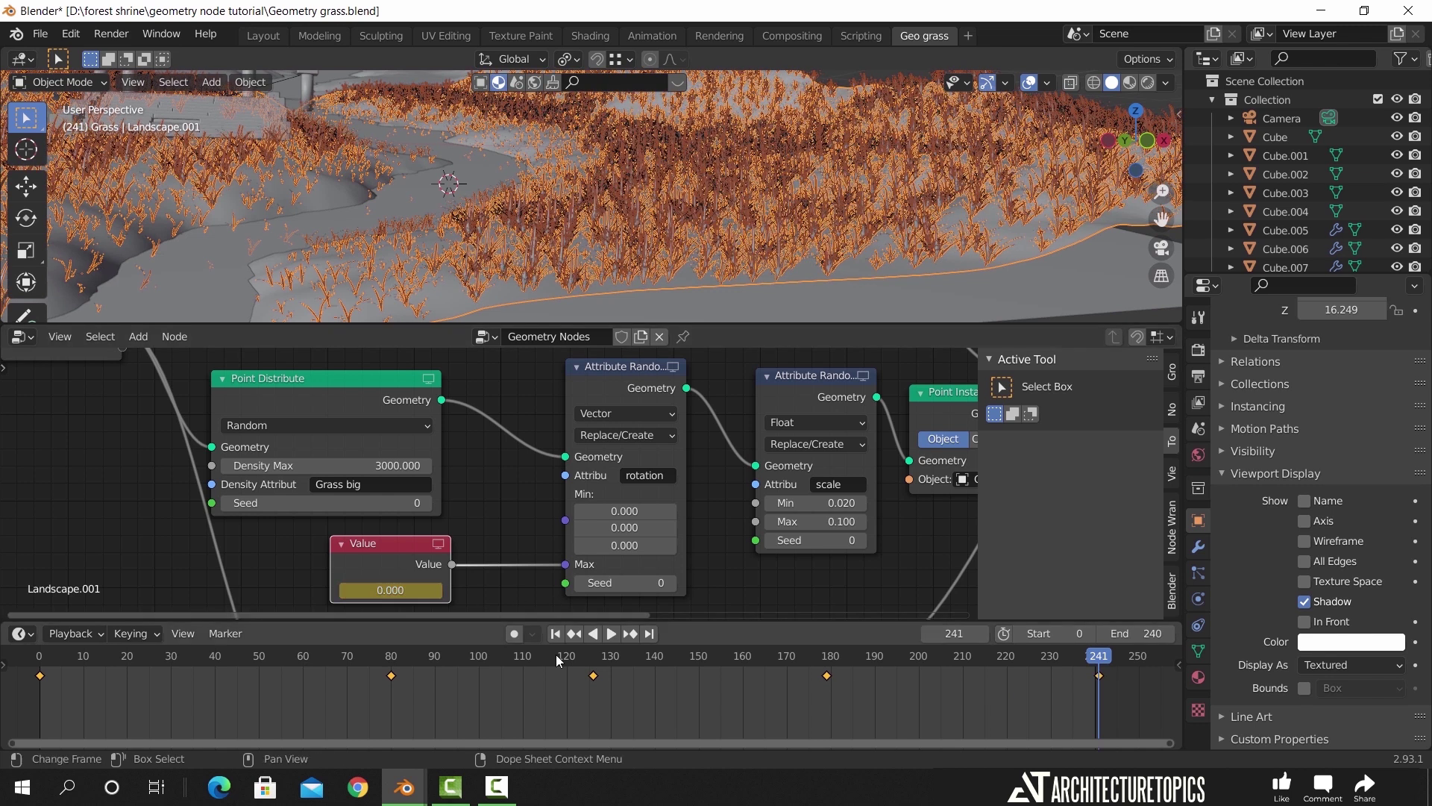
Enlarge the 3D viewport and play the animation to check the sway of the big grass clumps
{"action": "middle_click_drag", "start_coordinate": [764, 241], "coordinate": [762, 251], "text": "shift"}
{"action": "scroll", "coordinate": [762, 251], "scroll_direction": "up", "scroll_amount": 2}
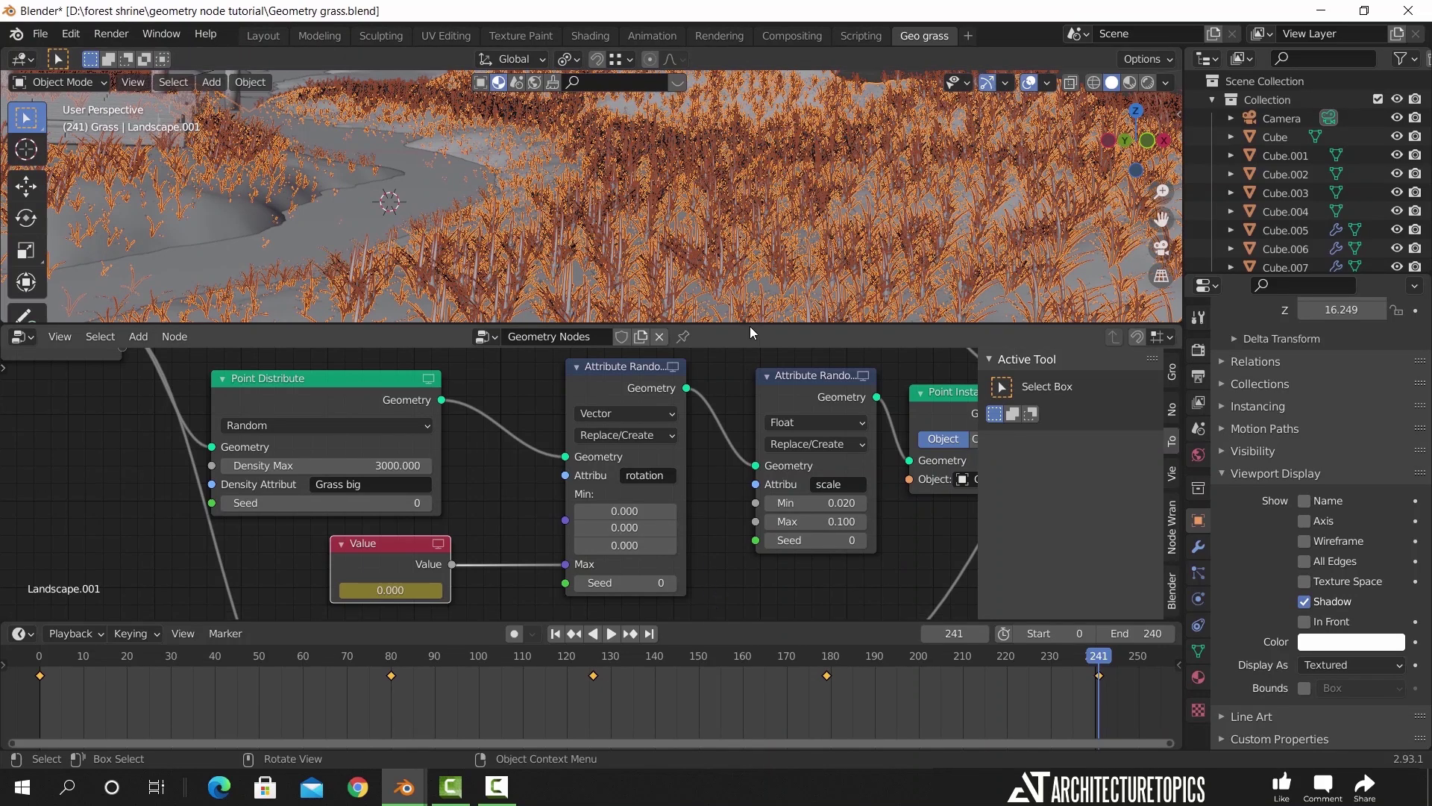
{"action": "left_click_drag", "start_coordinate": [751, 324], "coordinate": [759, 404]}
{"action": "middle_click_drag", "start_coordinate": [768, 321], "coordinate": [803, 288], "text": "shift"}
{"action": "key", "text": "space"}
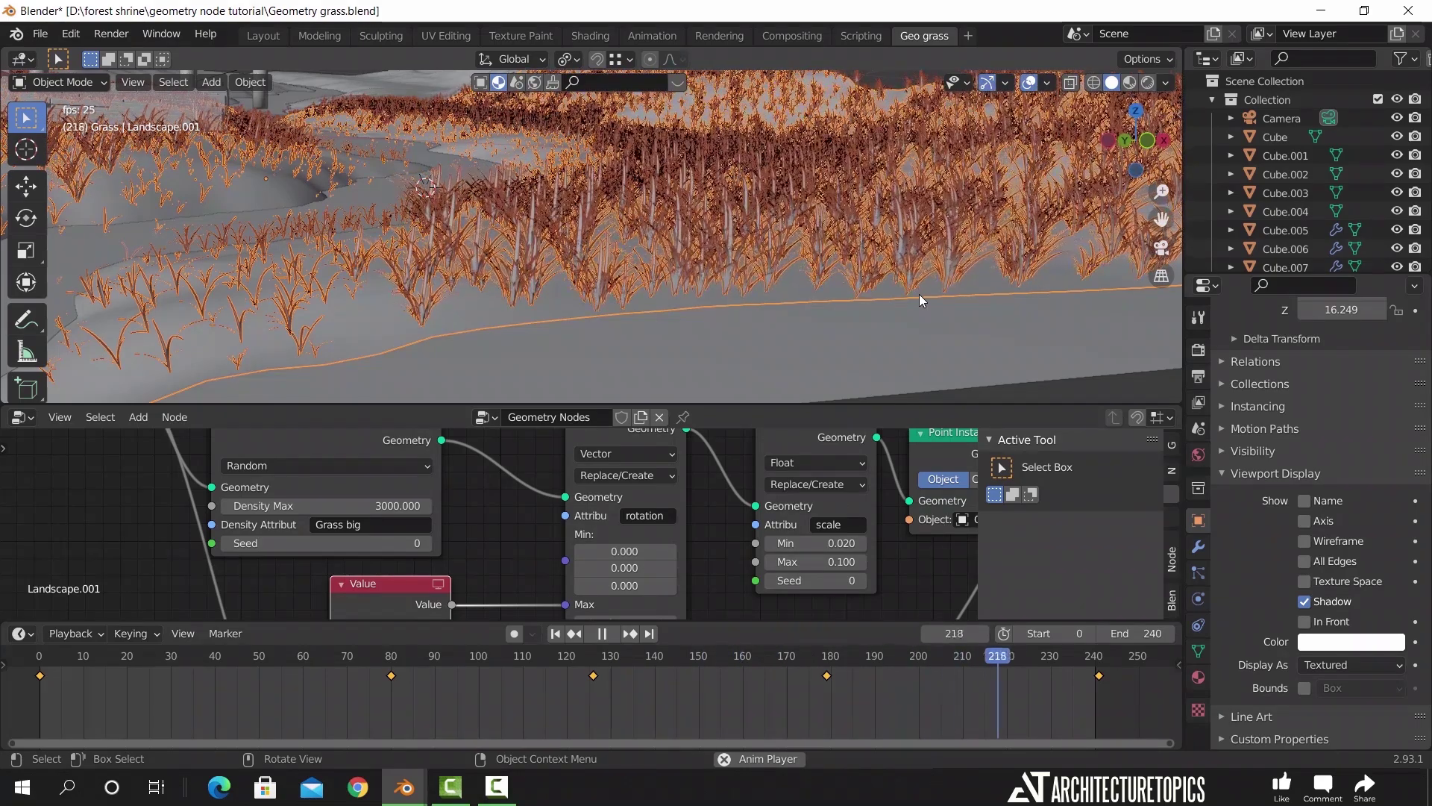
Switch to the Layout workspace, stop the playback and show the landscape in rendered shading
{"action": "left_click", "coordinate": [263, 36]}
{"action": "key", "text": "space"}
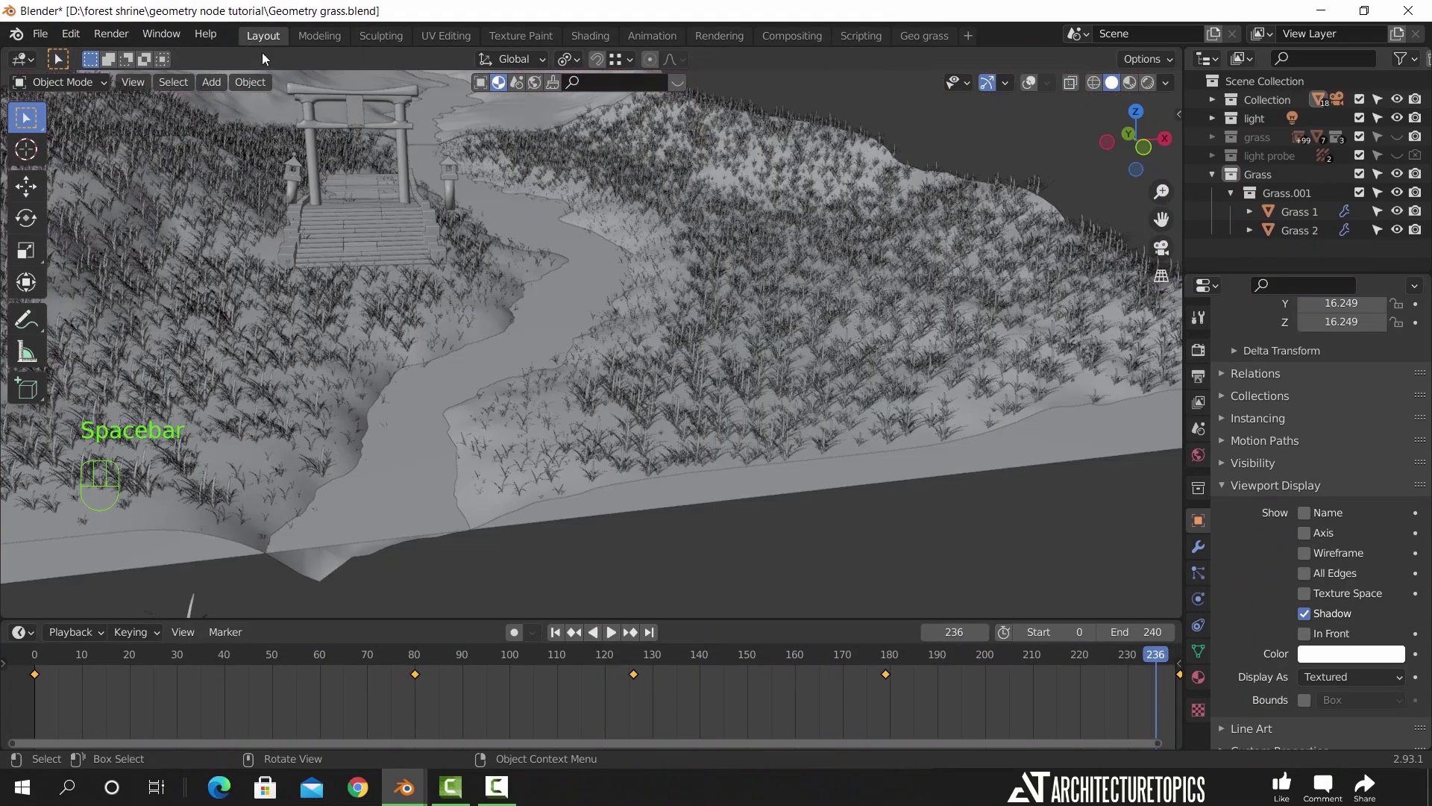
{"action": "key", "text": "z"}
{"action": "left_click", "coordinate": [680, 294]}
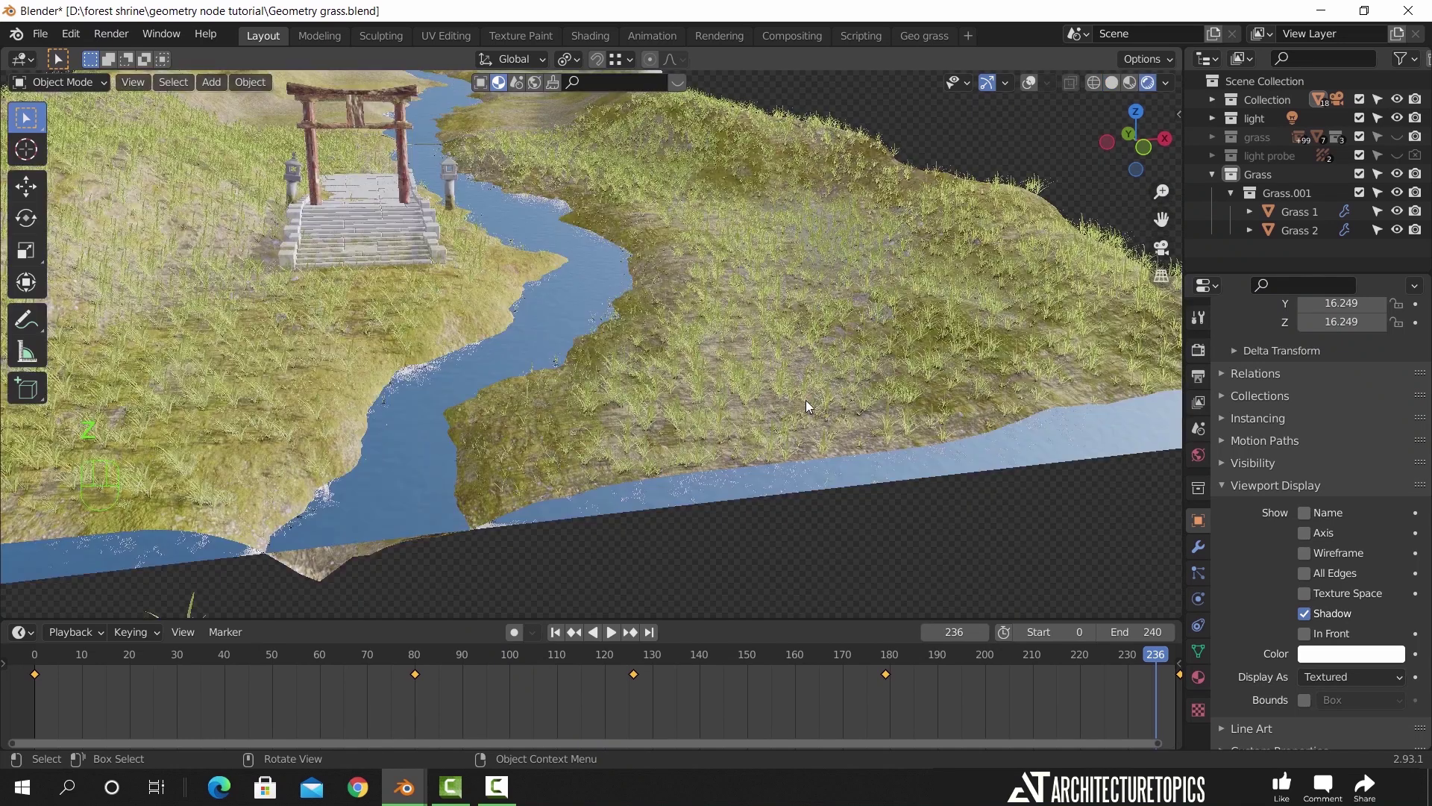
Play the animation in rendered shading and examine the moving grass beside the river up close
{"action": "scroll", "coordinate": [799, 397], "scroll_direction": "up", "scroll_amount": 5}
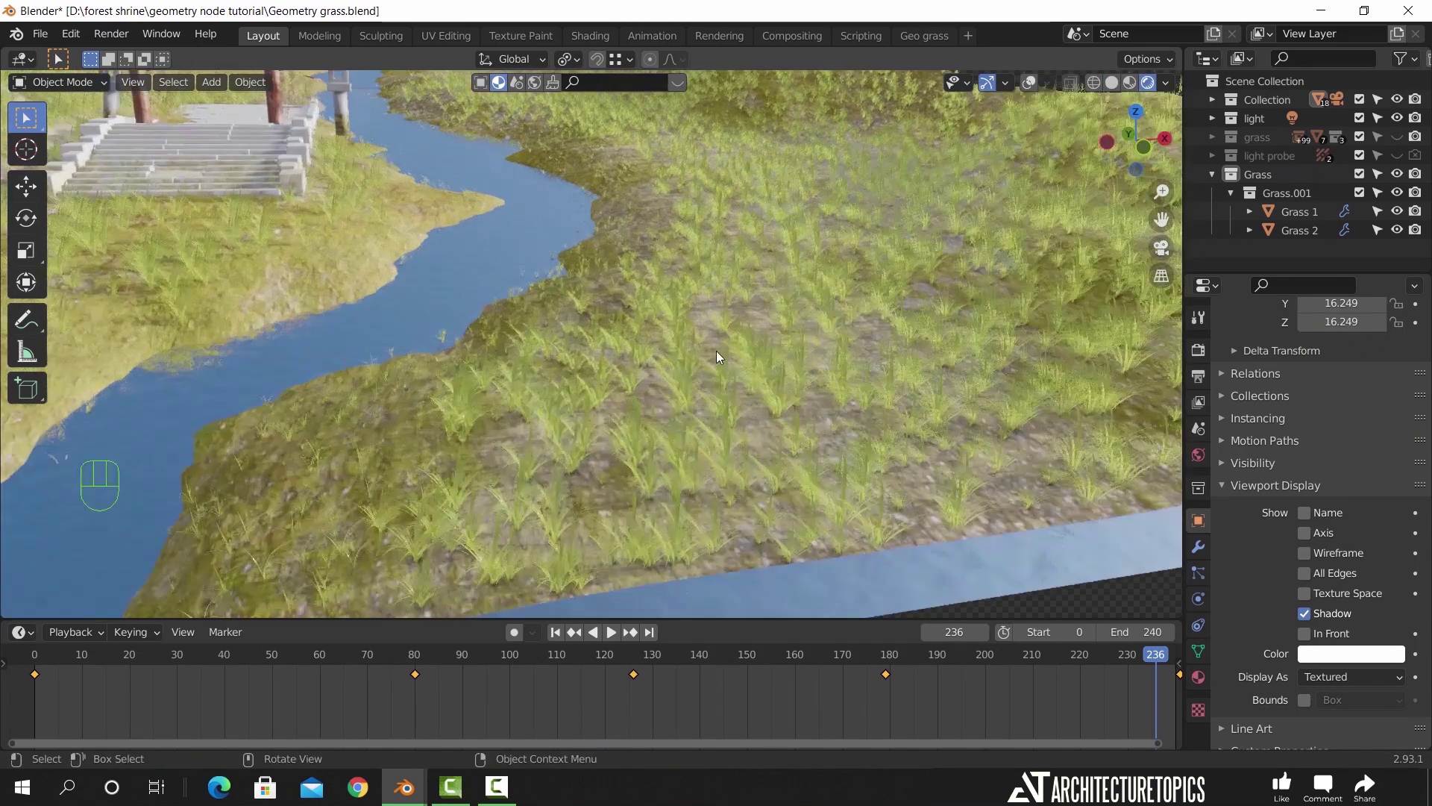
{"action": "middle_click_drag", "start_coordinate": [727, 373], "coordinate": [749, 338]}
{"action": "key", "text": "space"}
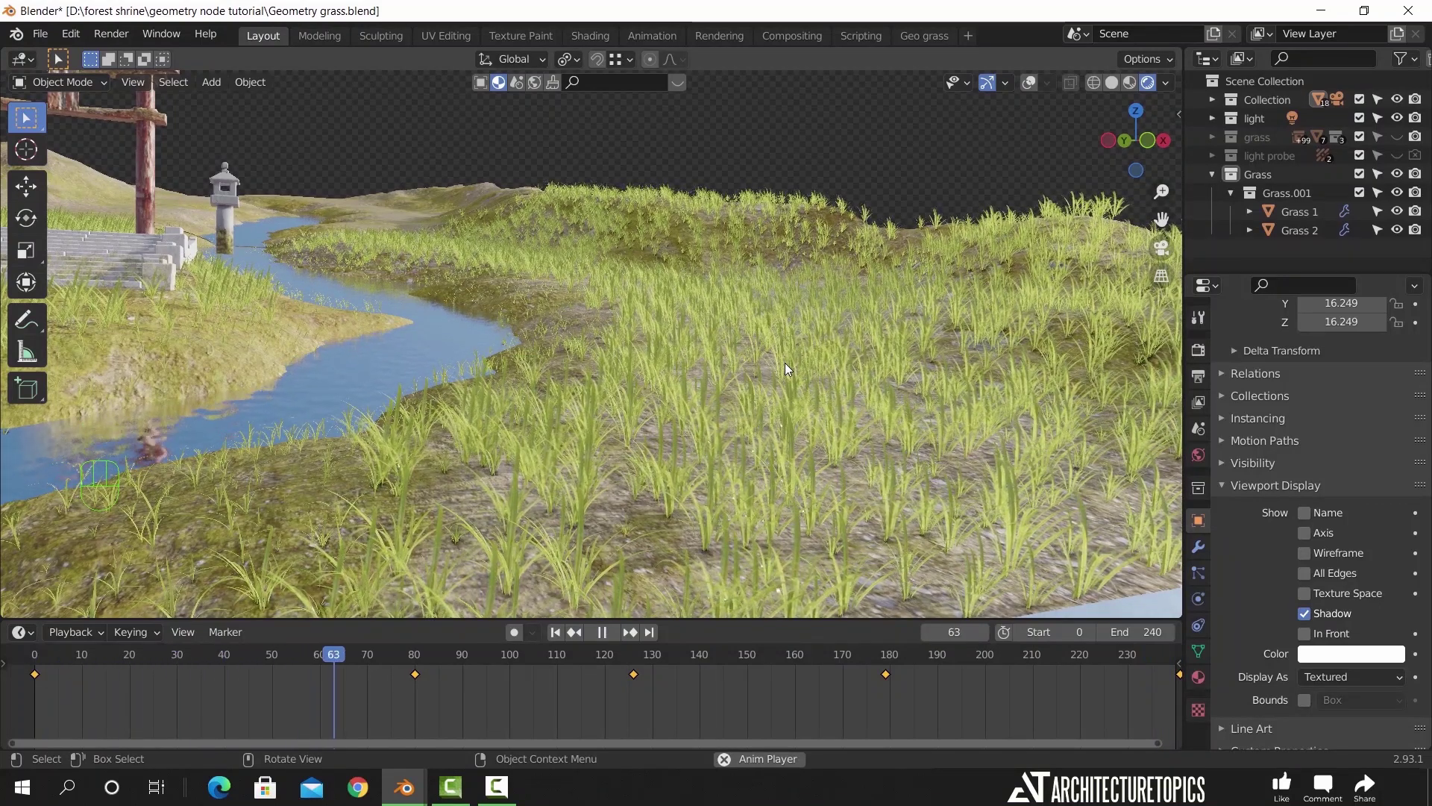
{"action": "middle_click_drag", "start_coordinate": [499, 411], "coordinate": [651, 271], "text": "shift"}
{"action": "scroll", "coordinate": [659, 306], "scroll_direction": "up", "scroll_amount": 3}
{"action": "scroll", "coordinate": [708, 248], "scroll_direction": "up", "scroll_amount": 2}
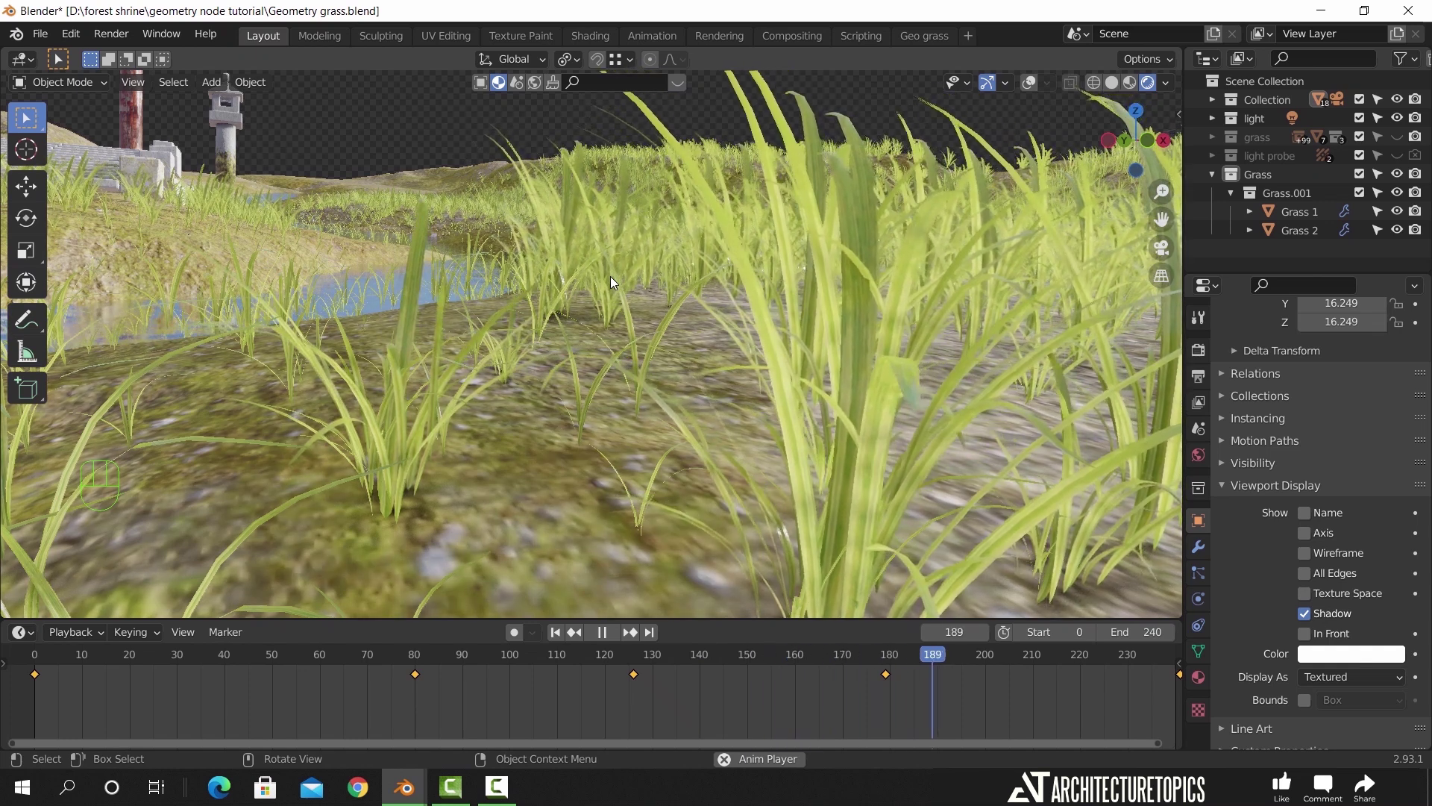
{"action": "key", "text": "space"}
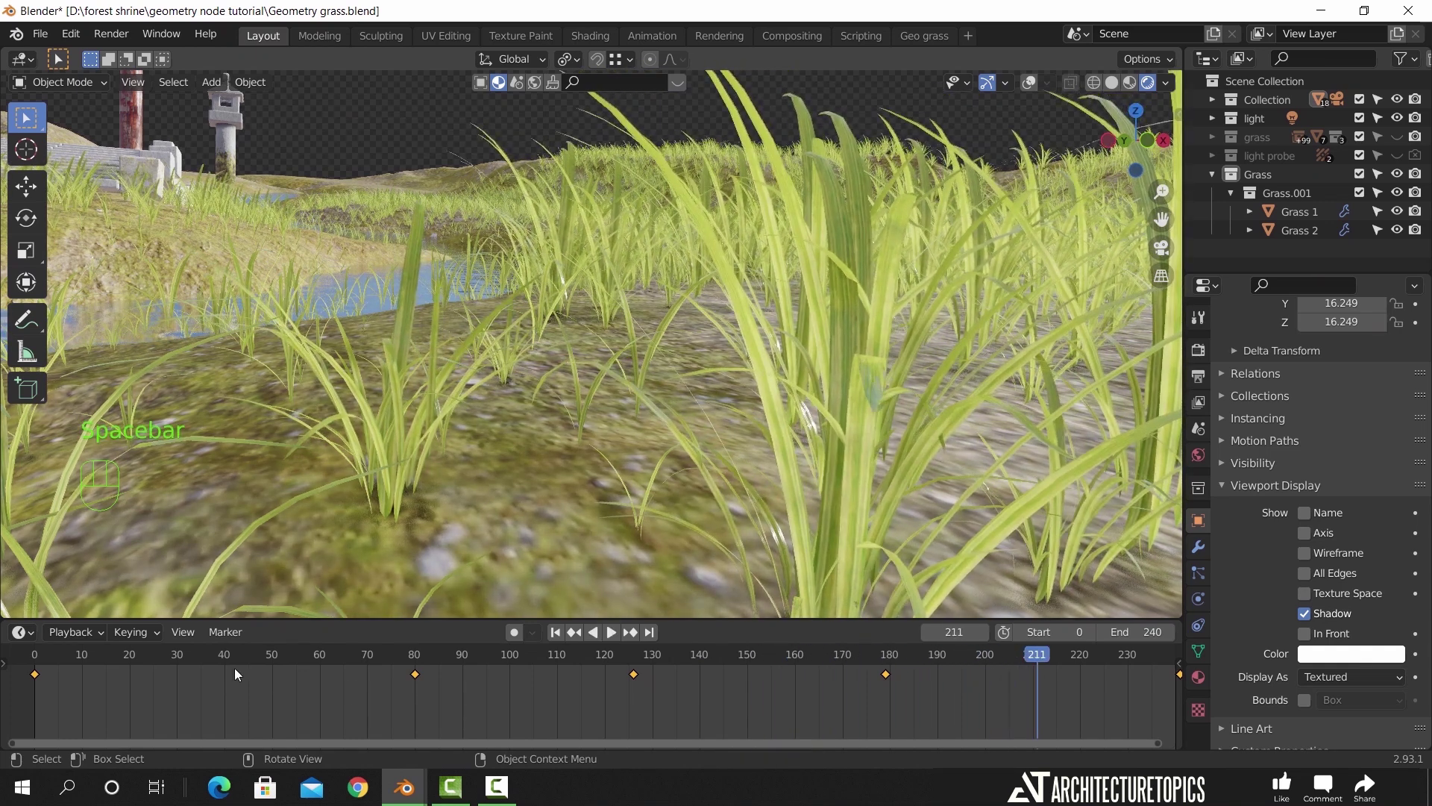
Set the playback sync mode to Frame Dropping and play the grass animation again
{"action": "left_click", "coordinate": [71, 633]}
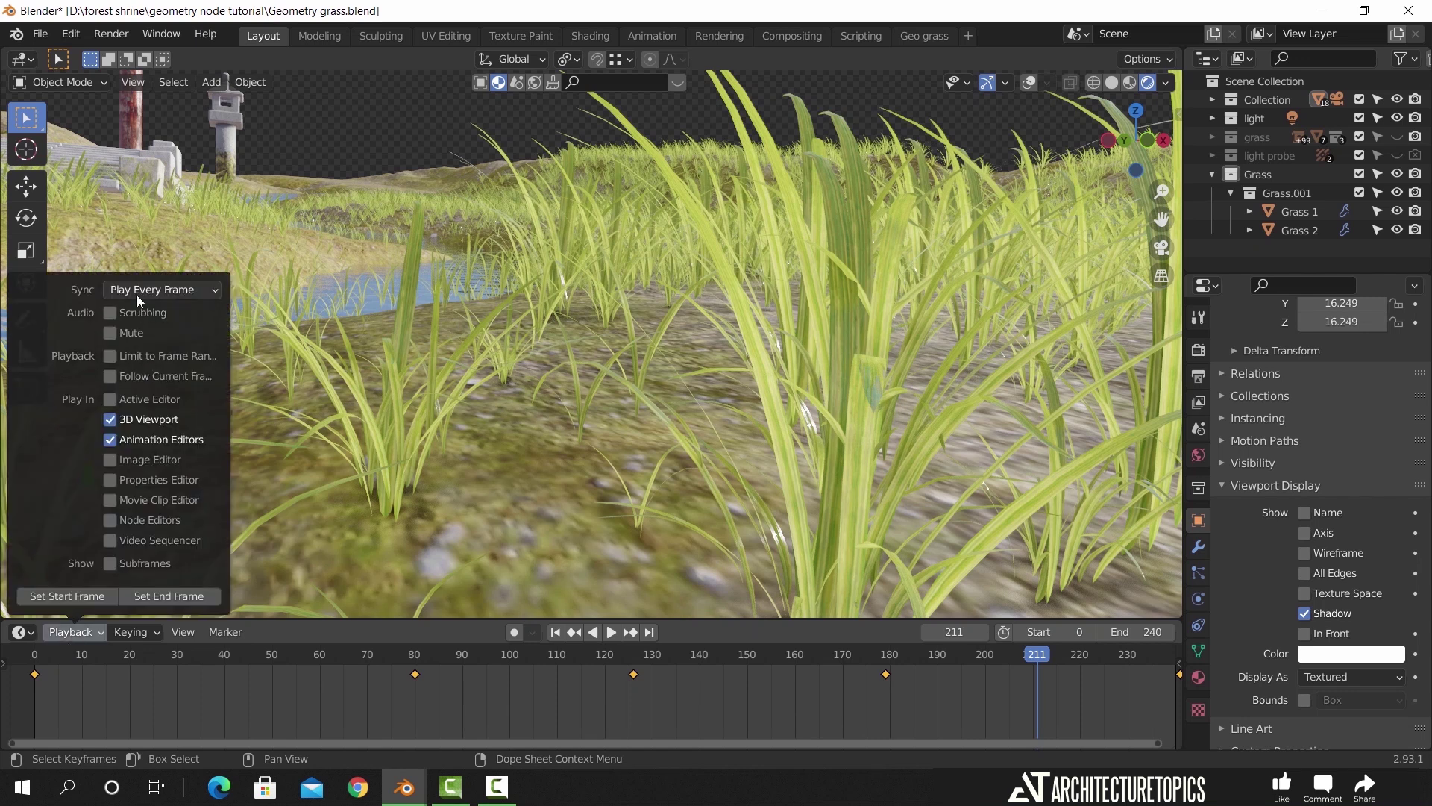
{"action": "left_click", "coordinate": [164, 290]}
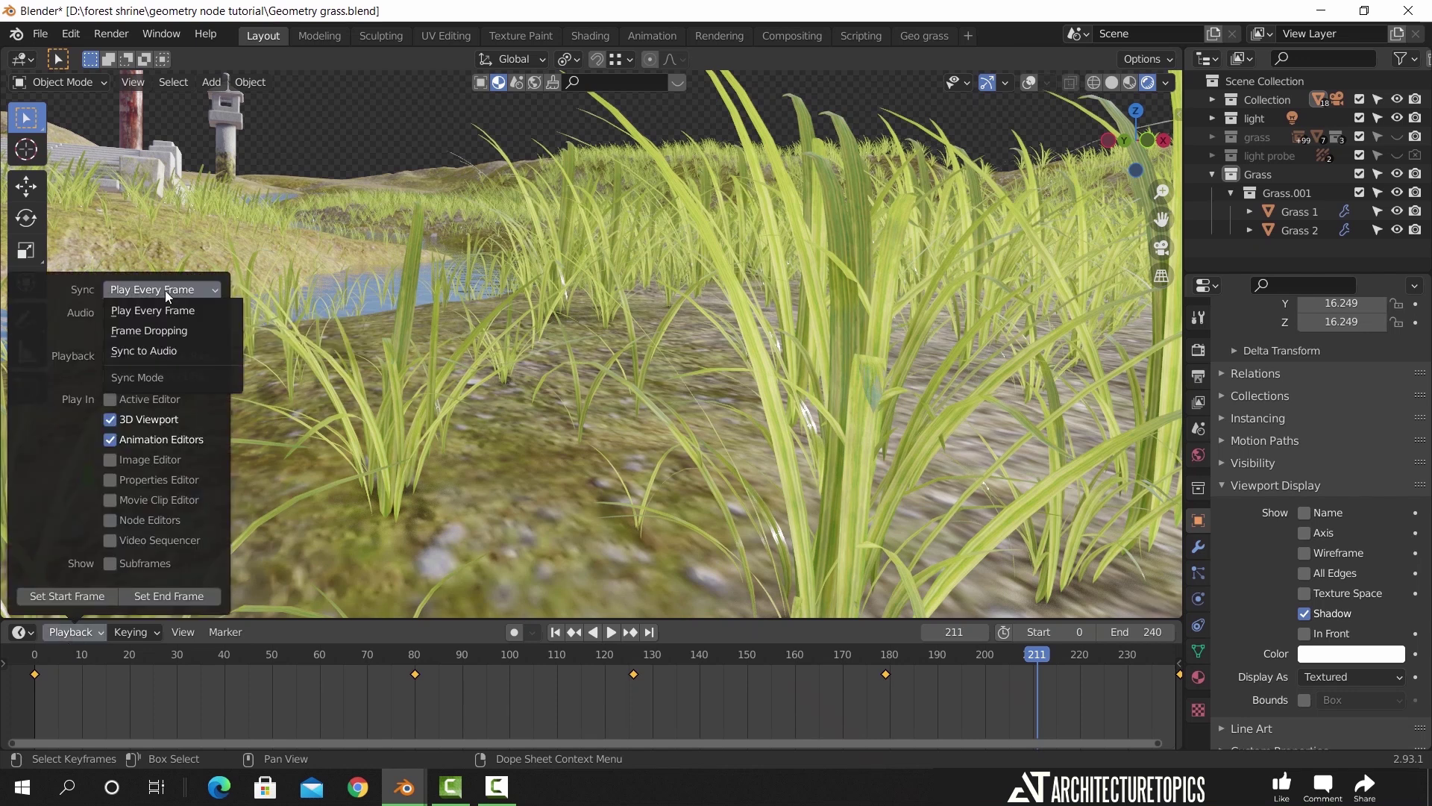
{"action": "left_click", "coordinate": [174, 333]}
{"action": "key", "text": "space"}
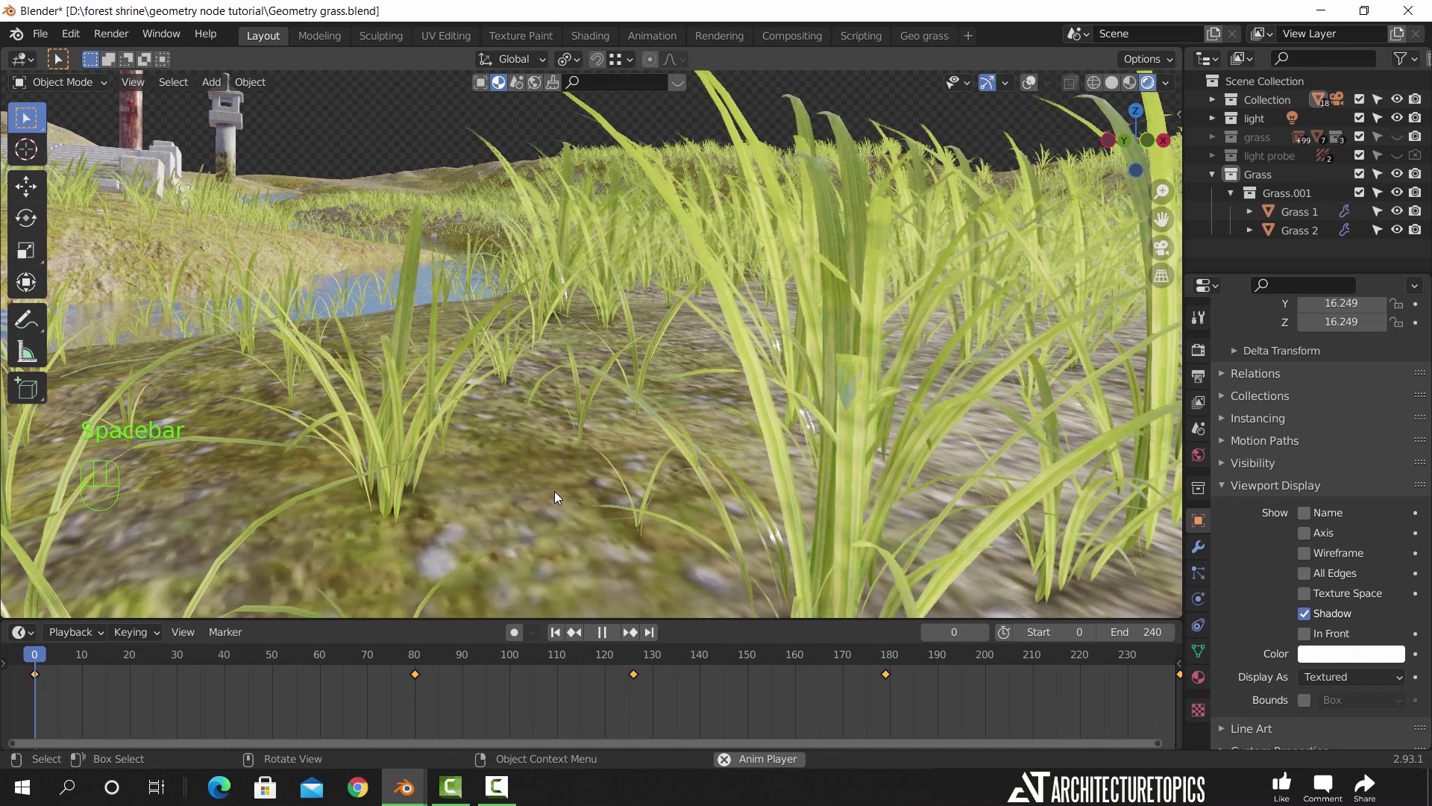